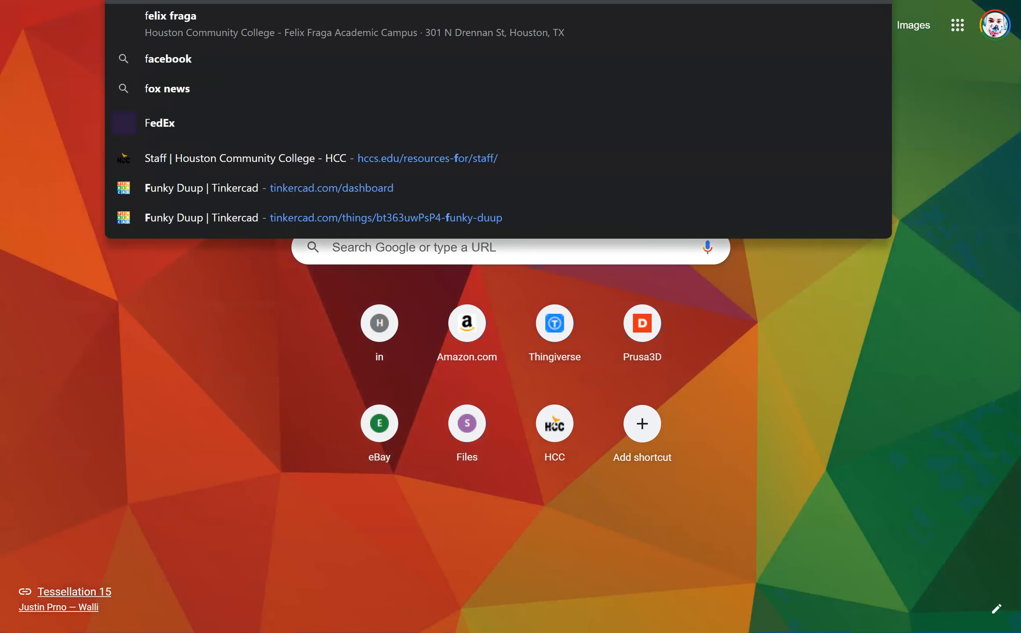
Search the web for ferris wheel images and look through the results for reference.
text(is wheel)
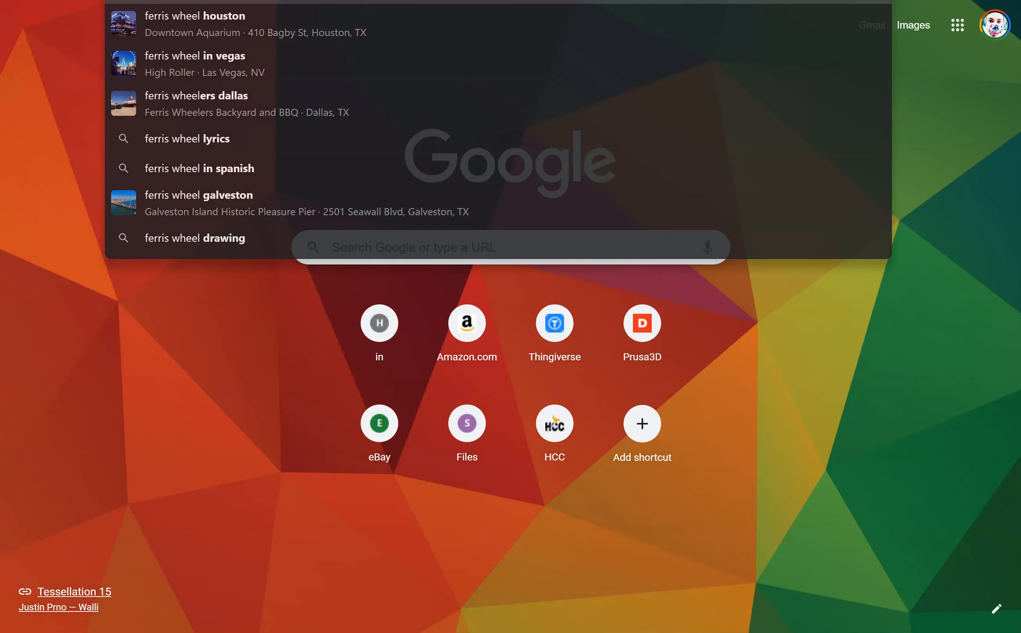
key(Return)
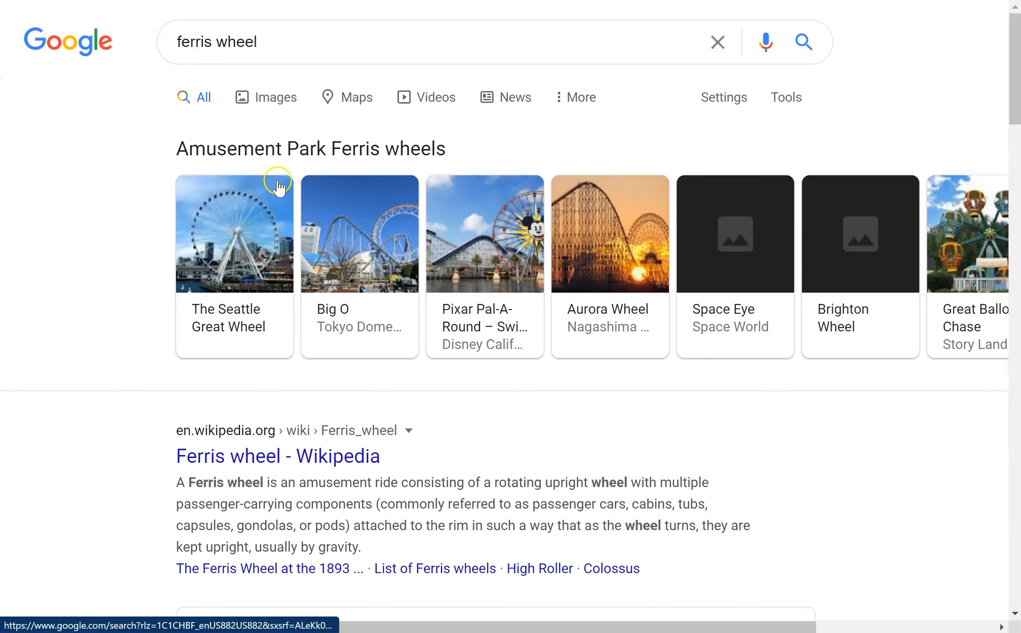
click(282, 103)
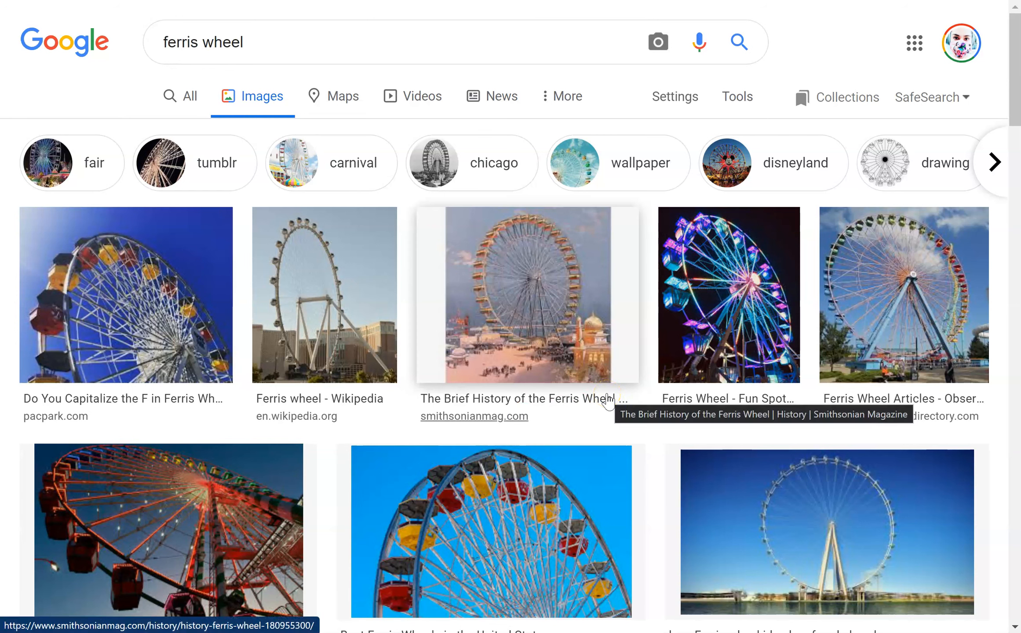
click(589, 377)
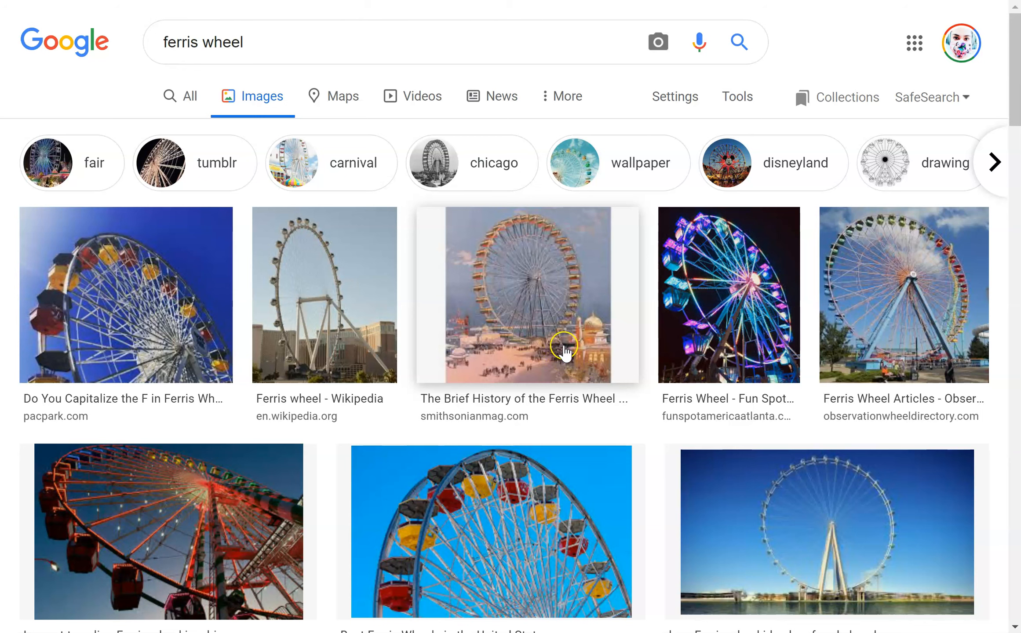
click(554, 318)
scroll(555, 325, down, 6)
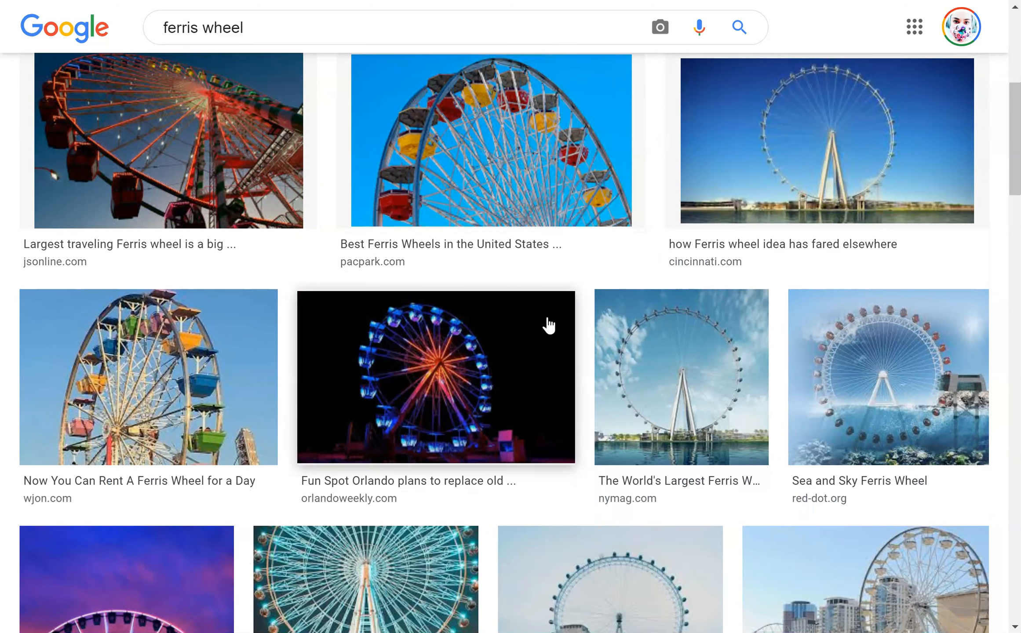
click(539, 309)
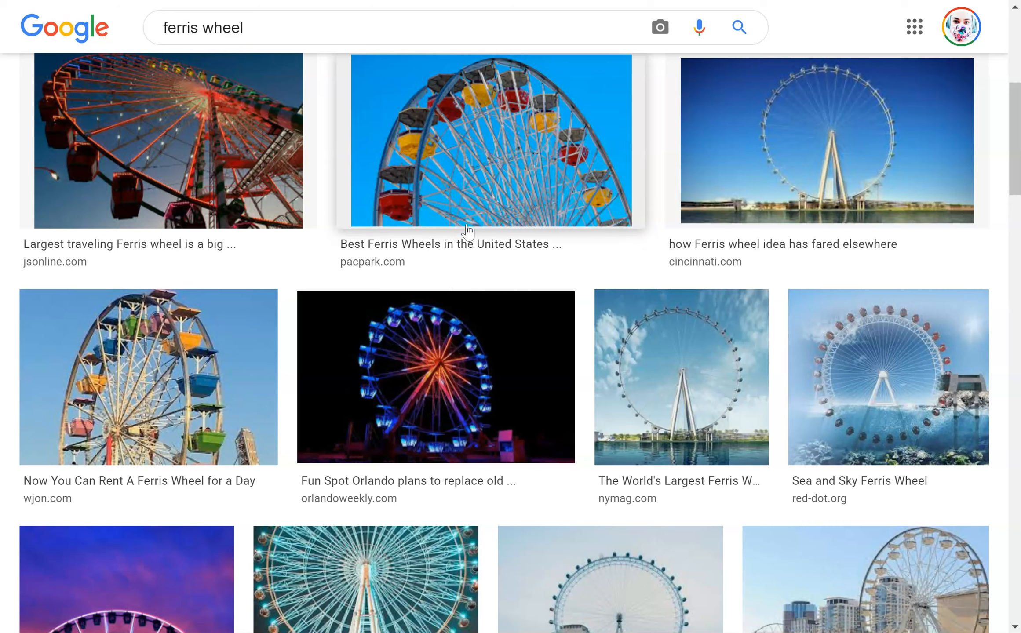
click(525, 306)
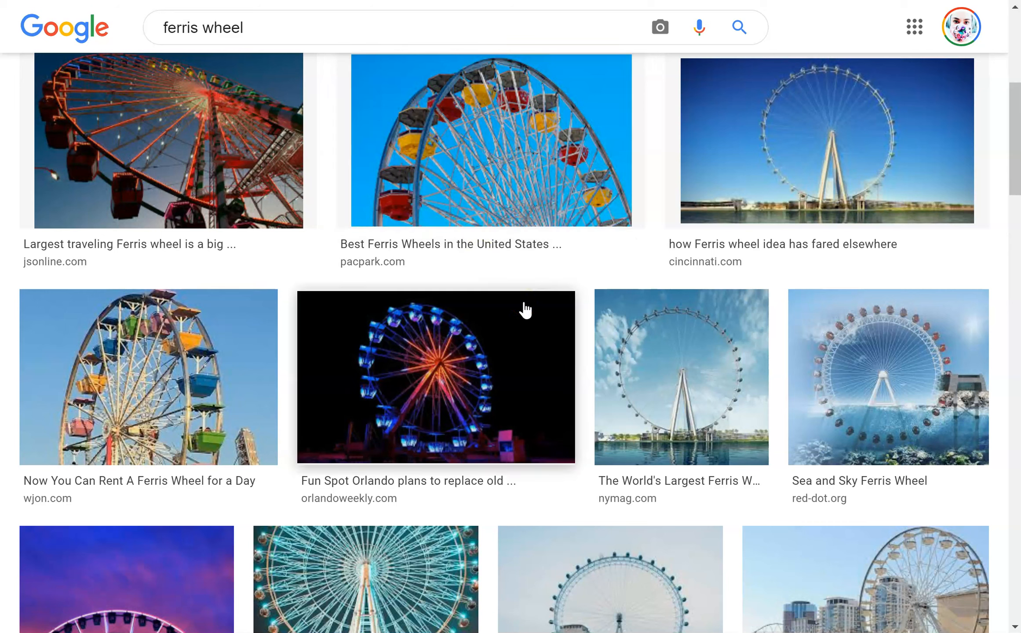
click(537, 292)
click(499, 249)
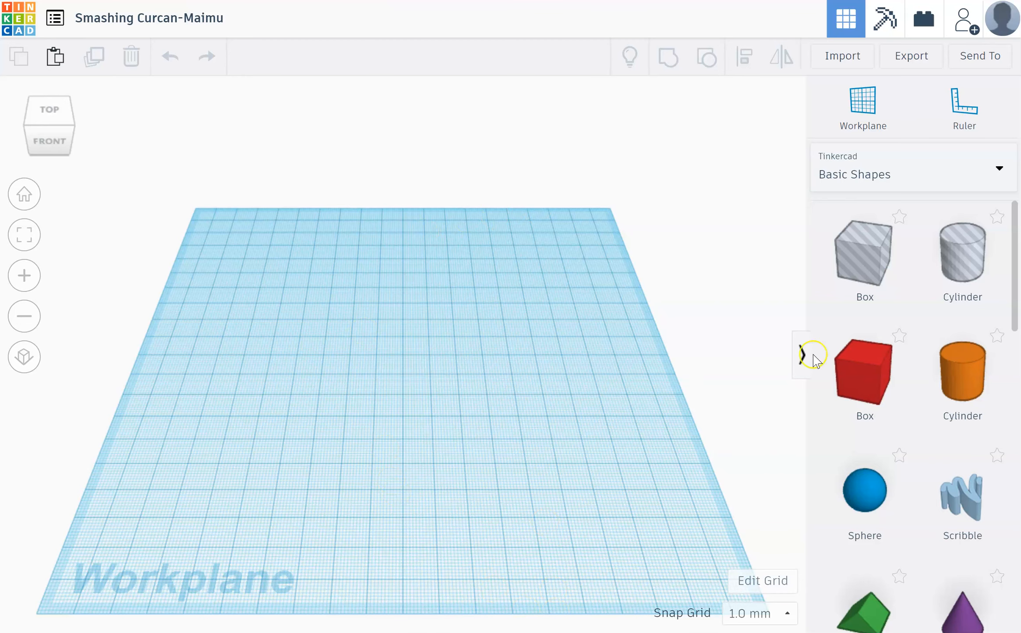
mouse_move(778, 387)
right_down()
mouse_move(803, 444)
mouse_move(772, 436)
mouse_move(771, 406)
right_up()
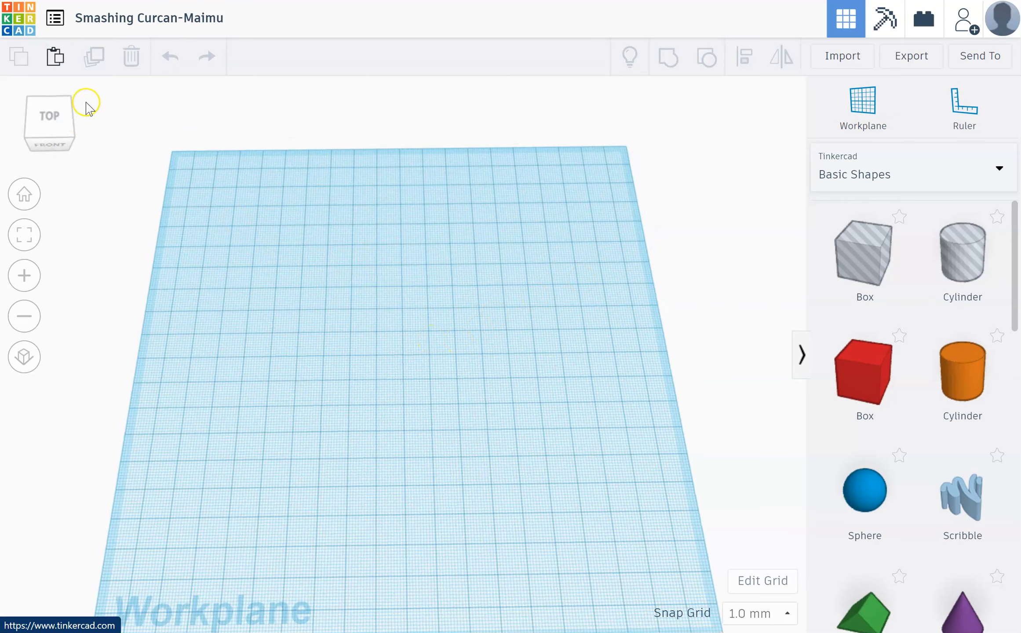
click(52, 116)
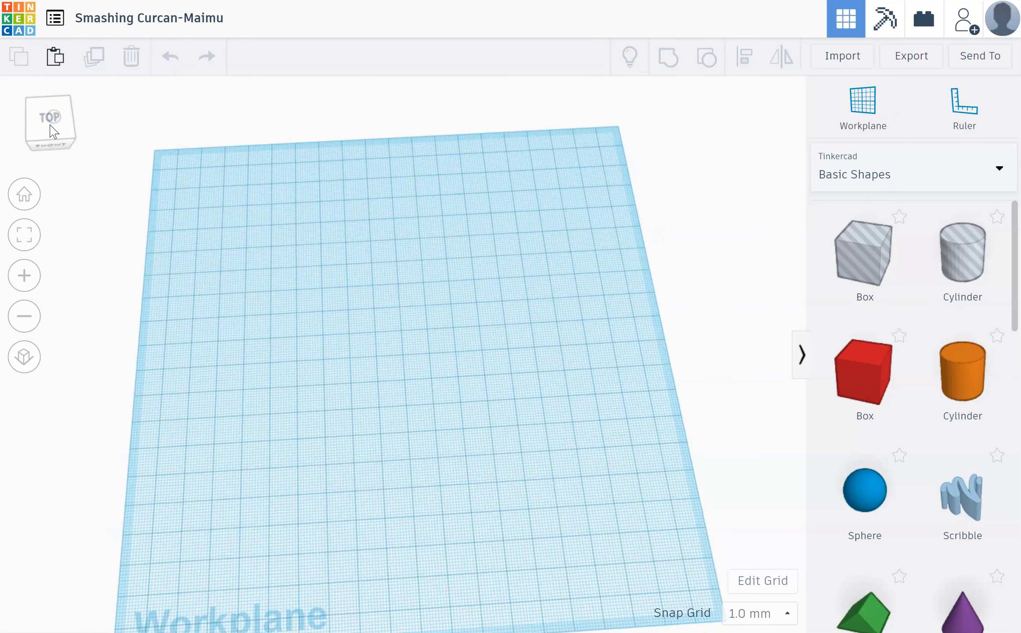
click(31, 133)
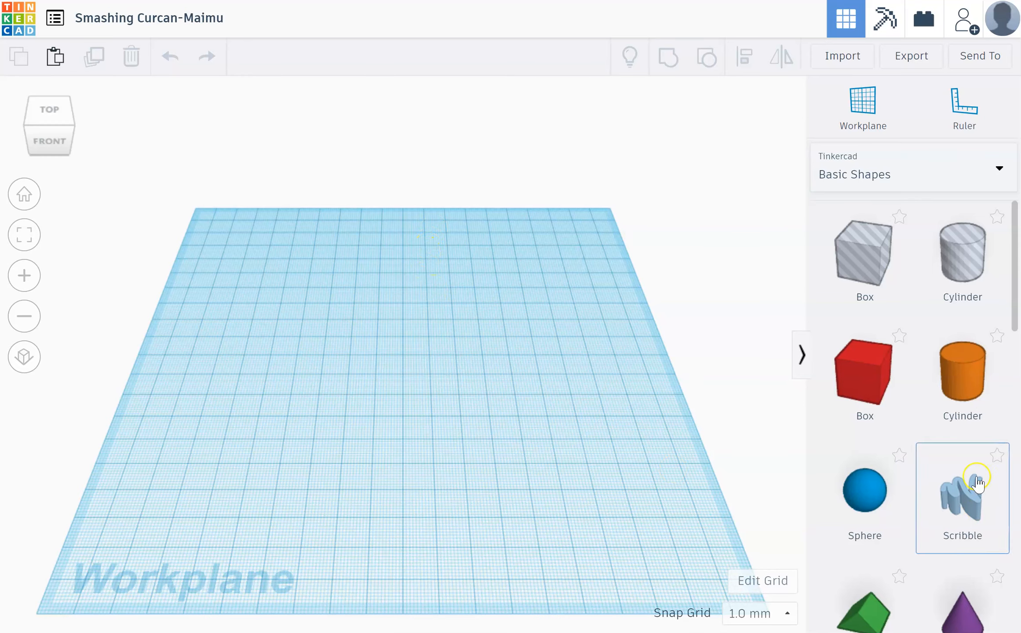
Change the workplane grid units to inches, keeping the default preset, and update the grid.
click(774, 582)
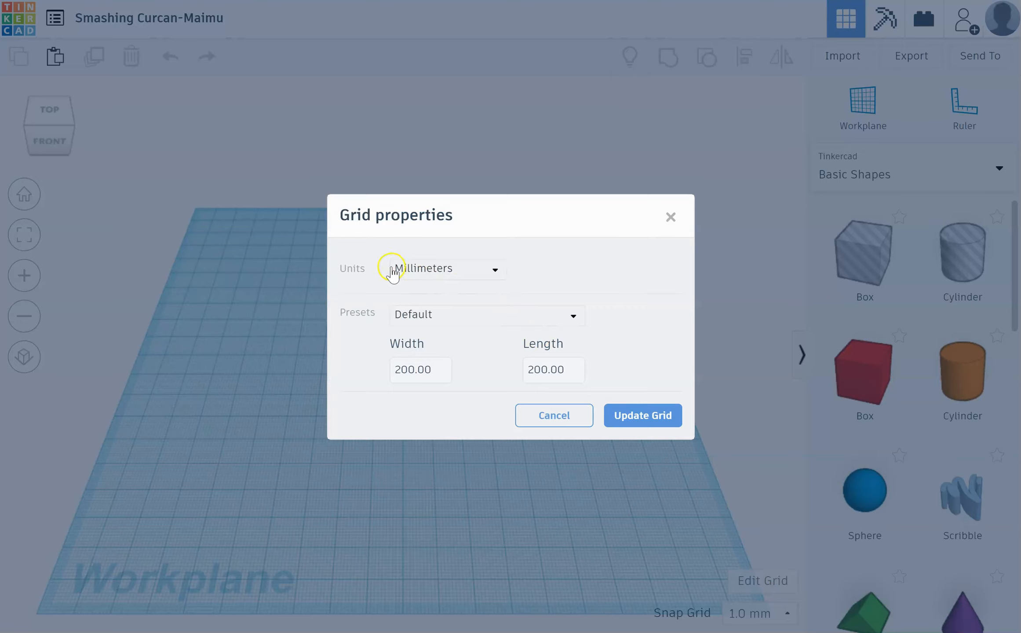
click(438, 270)
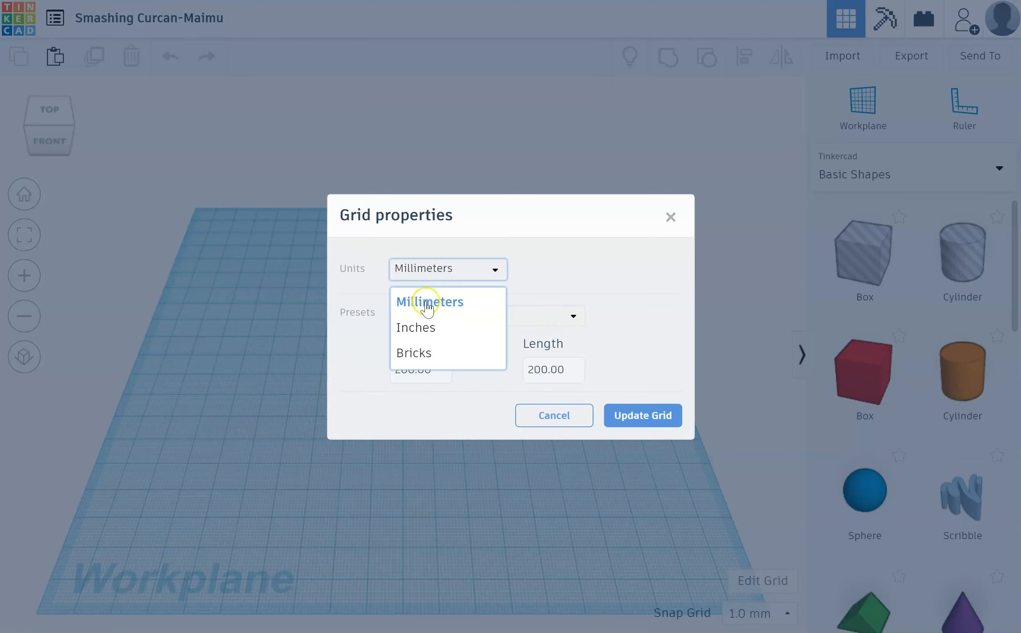
click(420, 326)
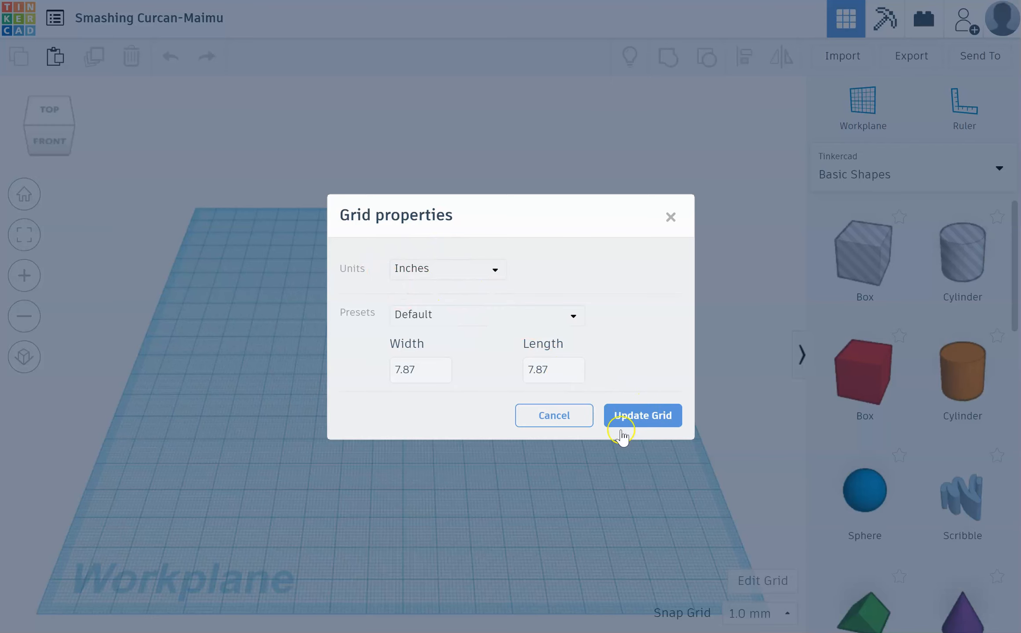
click(643, 418)
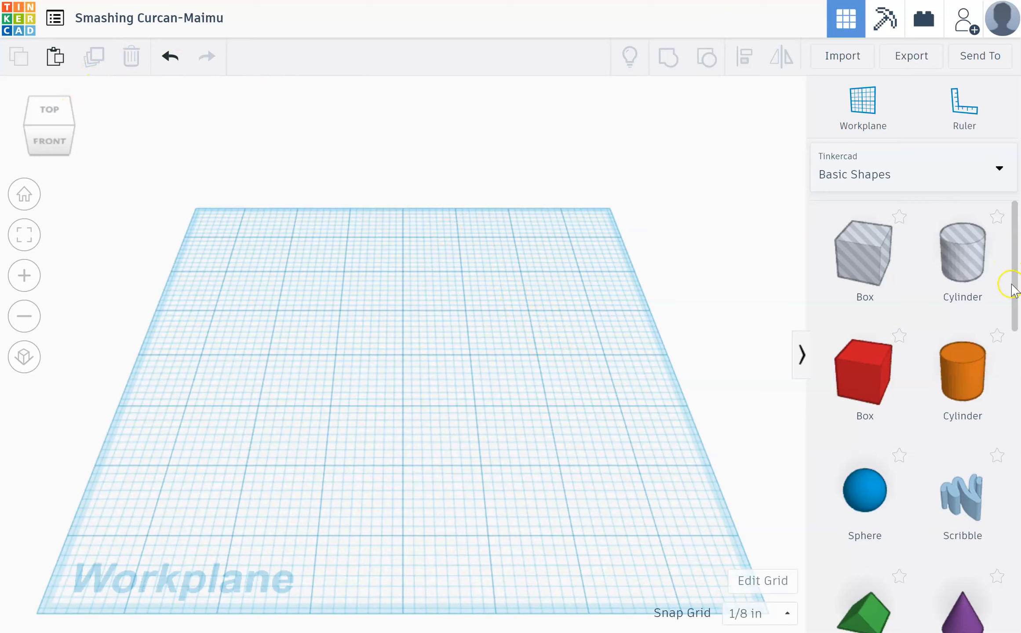
Place a Tube from the basic shapes near the middle of the workplane.
scroll(924, 262, down, 12)
scroll(925, 263, down, 9)
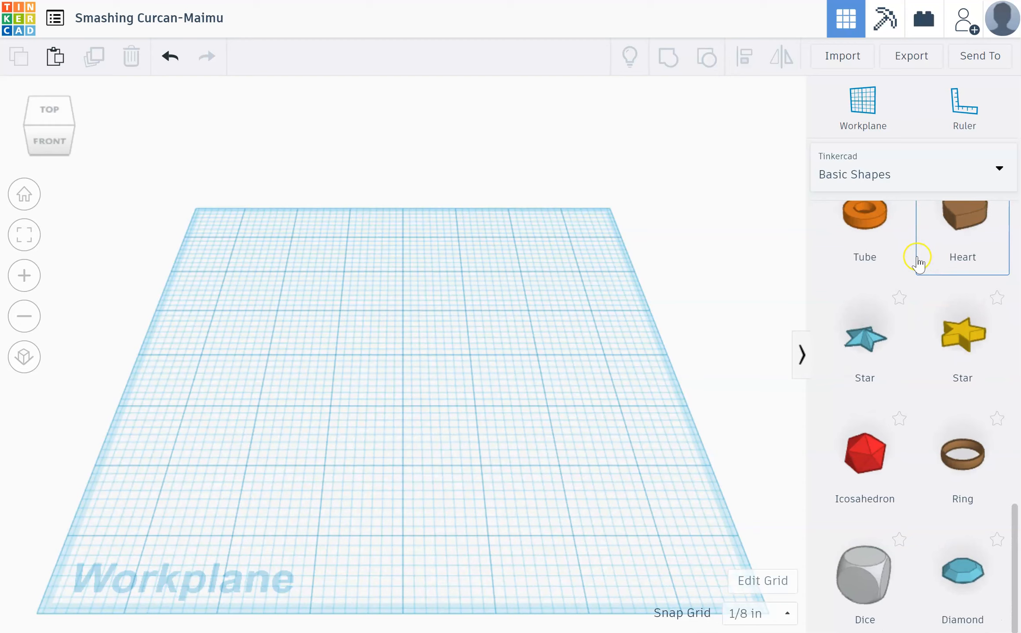
scroll(918, 263, up, 8)
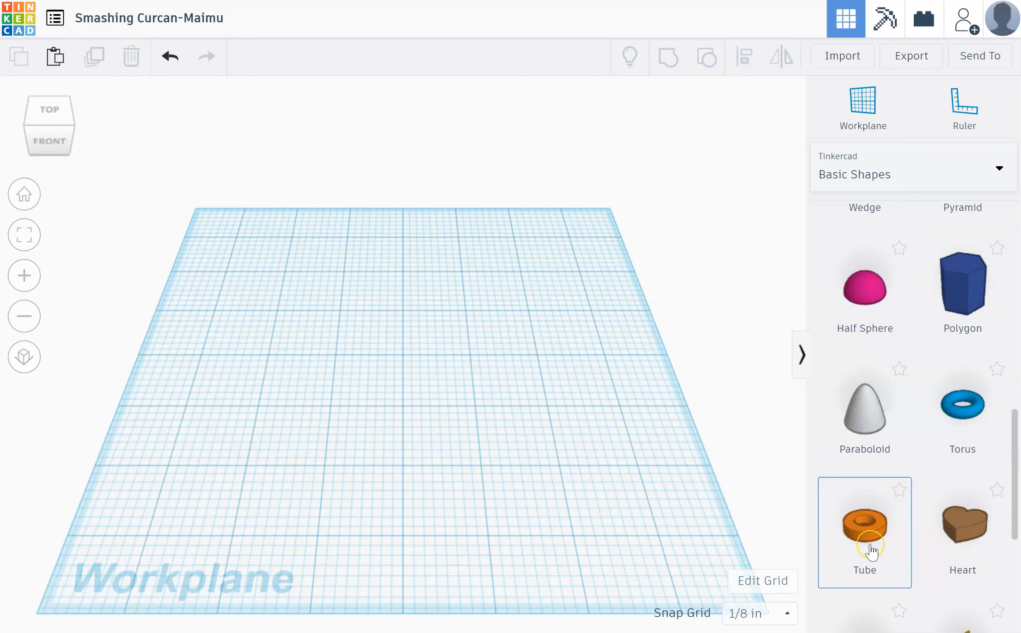
click(871, 549)
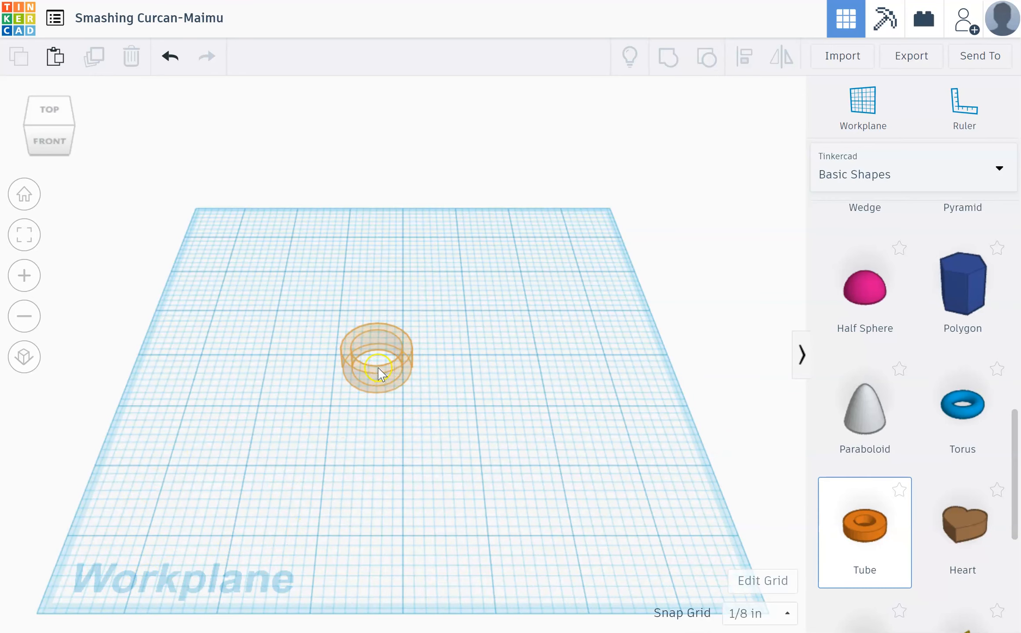
click(378, 367)
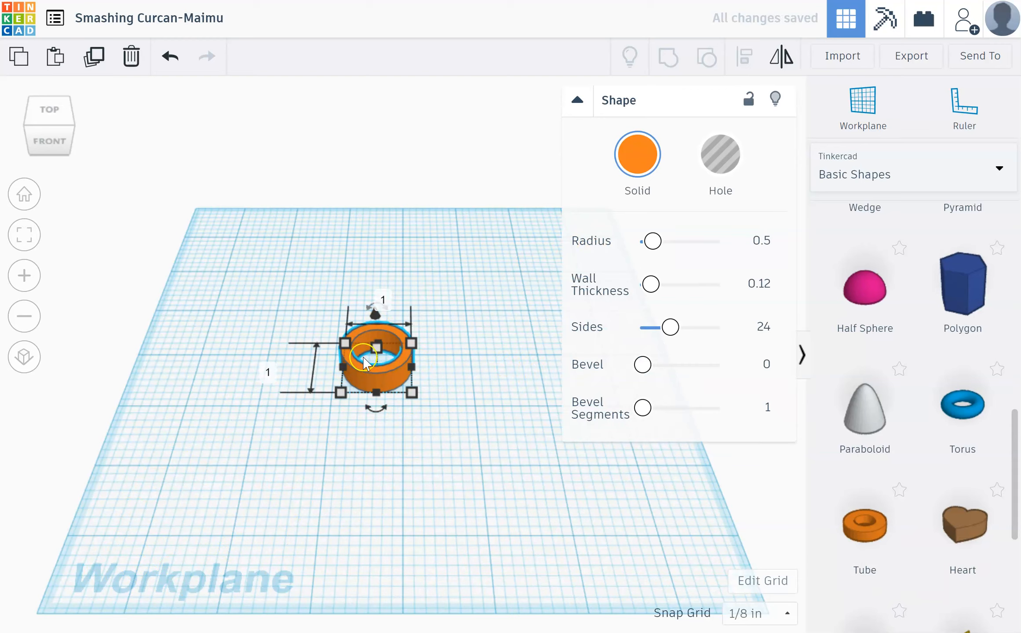
Set the tube's radius to 2.5 in and its number of sides to 50.
click(760, 240)
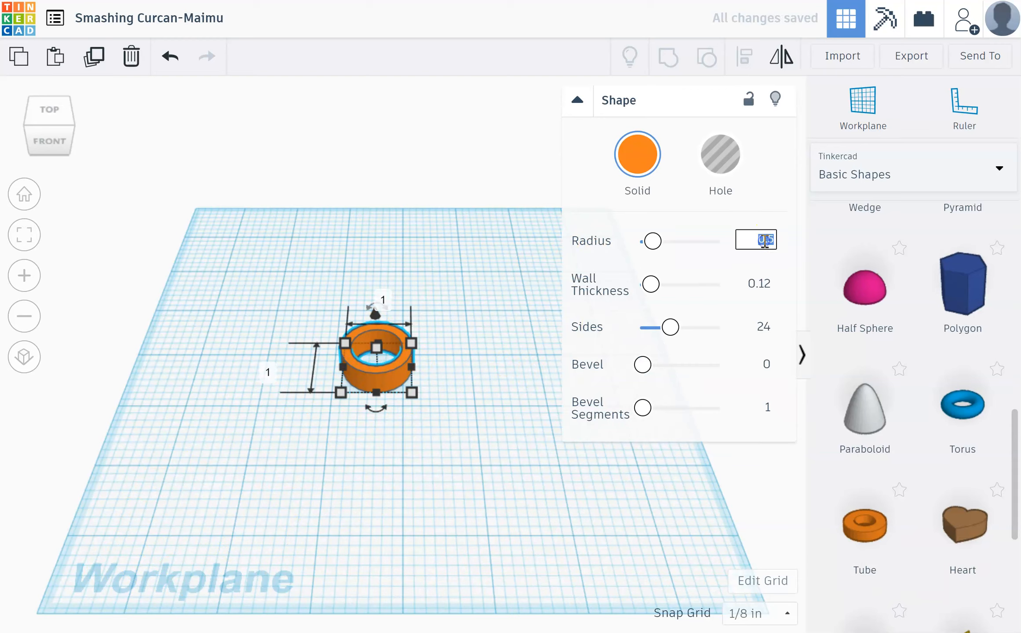
key(BackSpace)
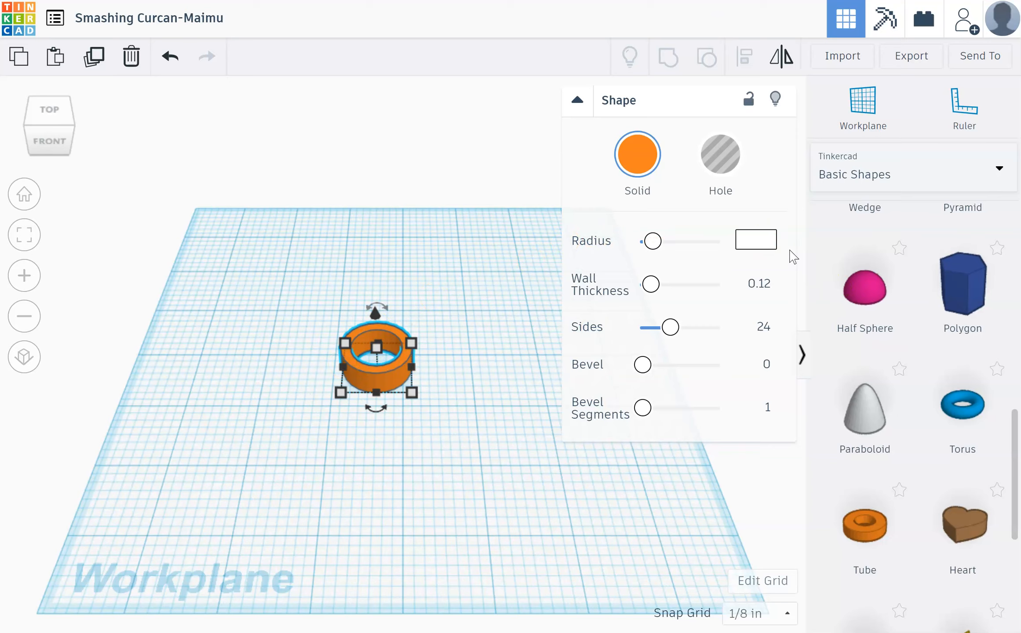
text(2.5)
key(Return)
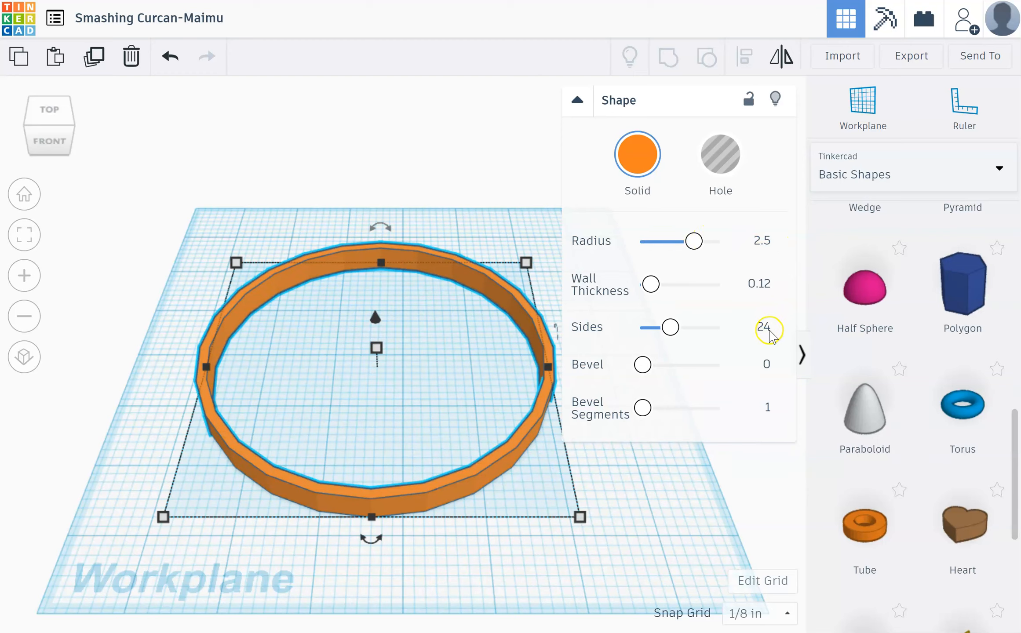
click(764, 328)
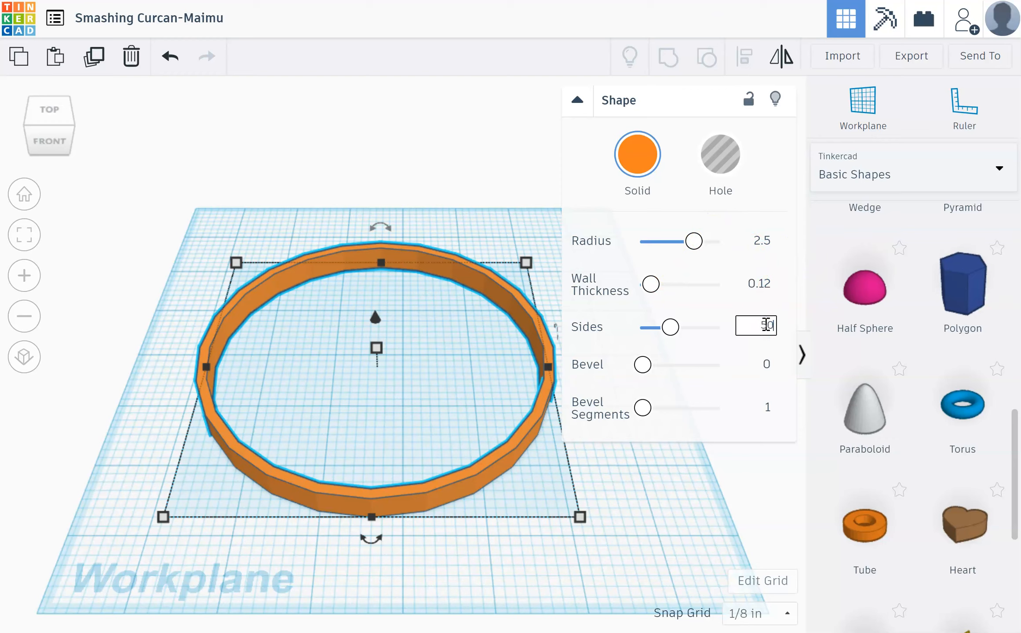
key(Return)
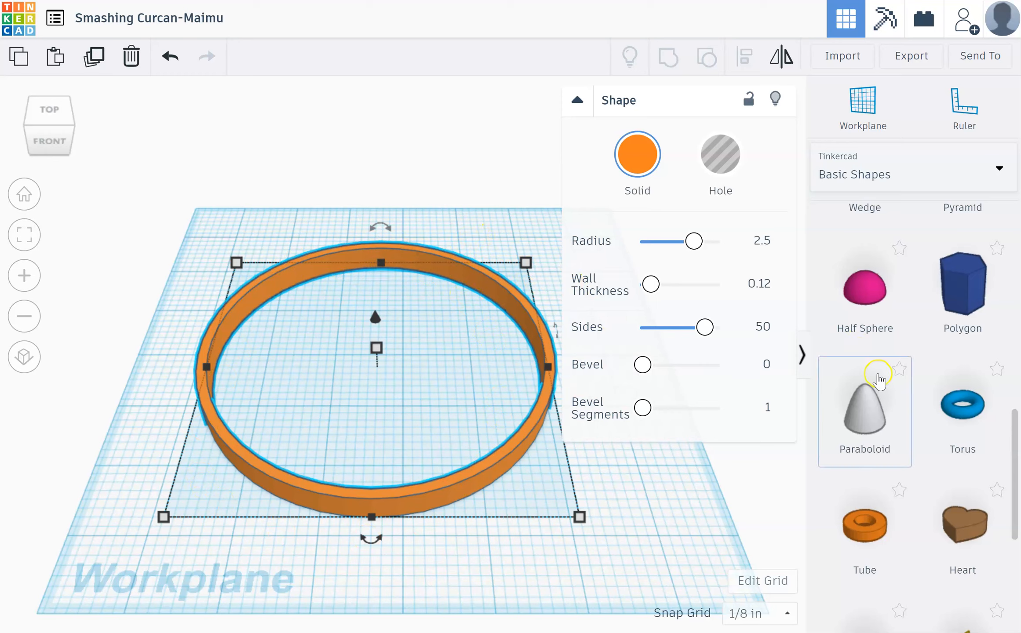
scroll(889, 383, up, 10)
scroll(893, 388, down, 8)
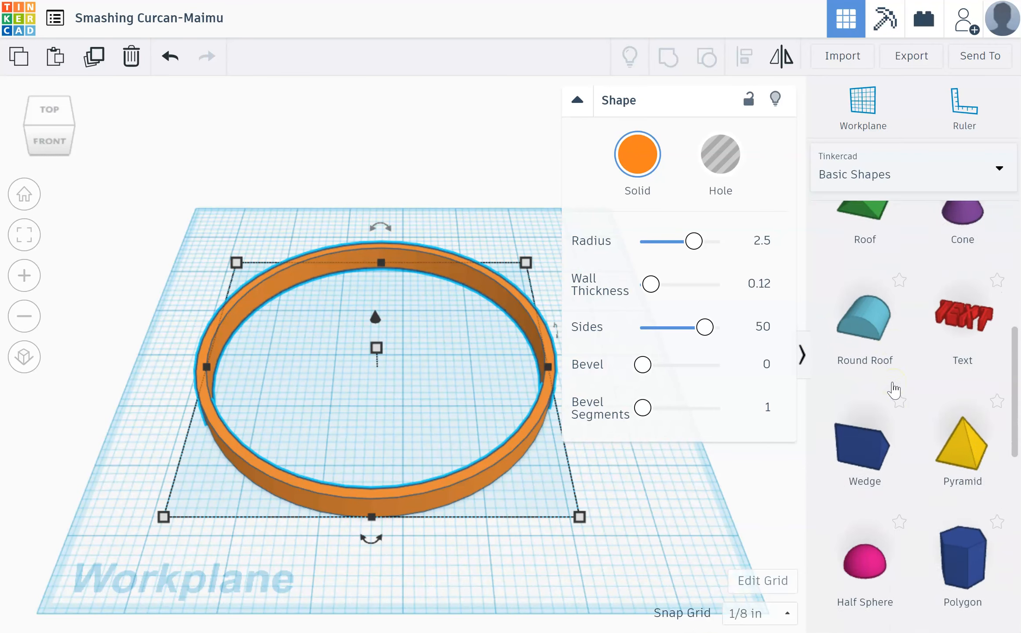
scroll(893, 387, up, 2)
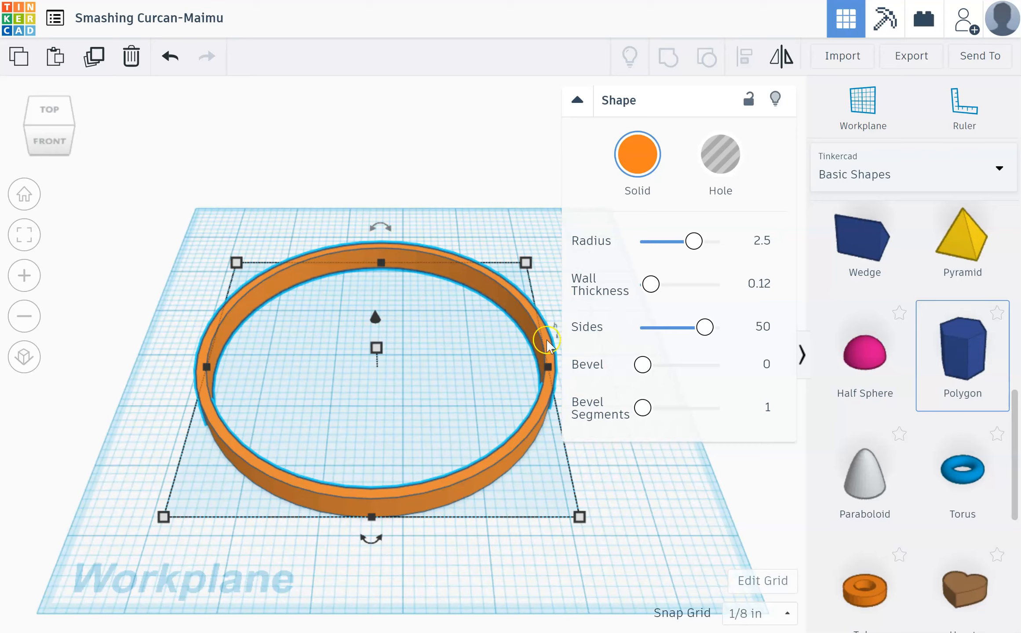
Try a lower number of sides on the tube and set it back to 50.
drag(705, 328, 686, 337)
click(748, 328)
text(50)
key(Return)
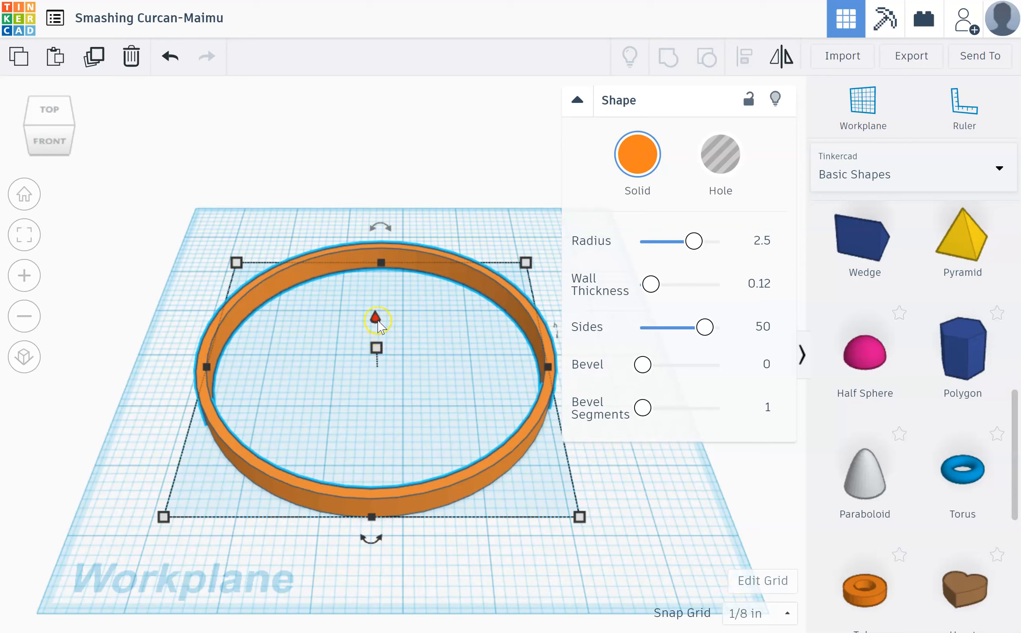
Set the tube's height to 0.125 in and collapse its shape inspector.
click(450, 356)
key(BackSpace)
text(.125)
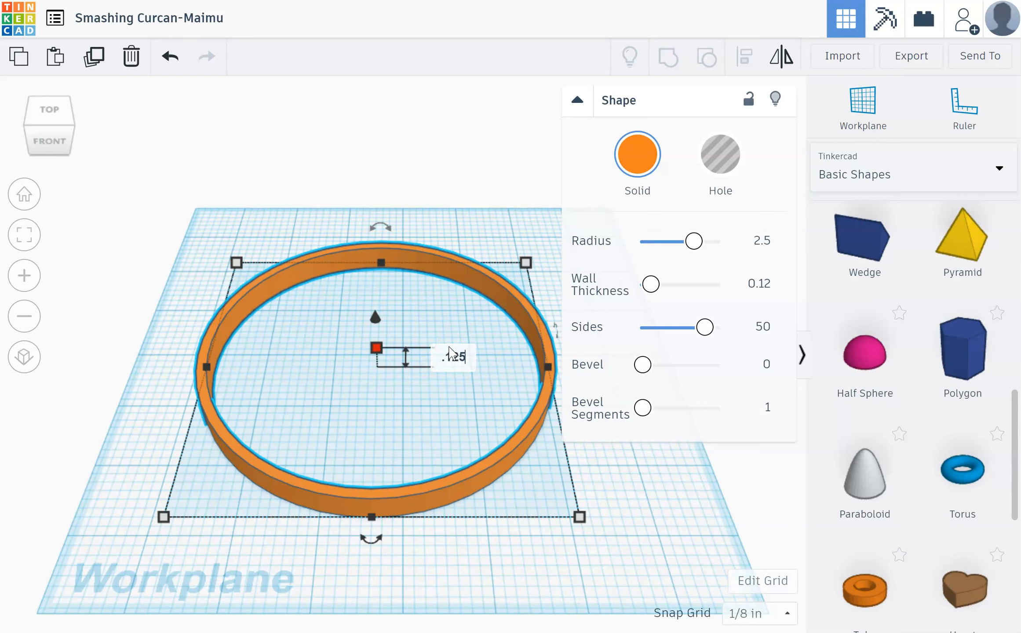
key(Return)
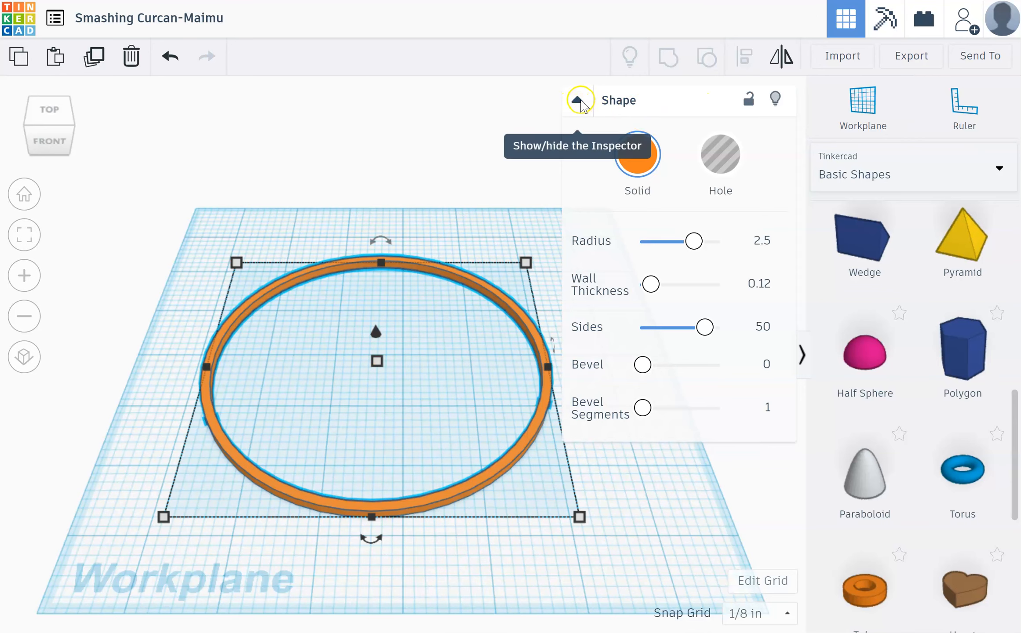
click(579, 103)
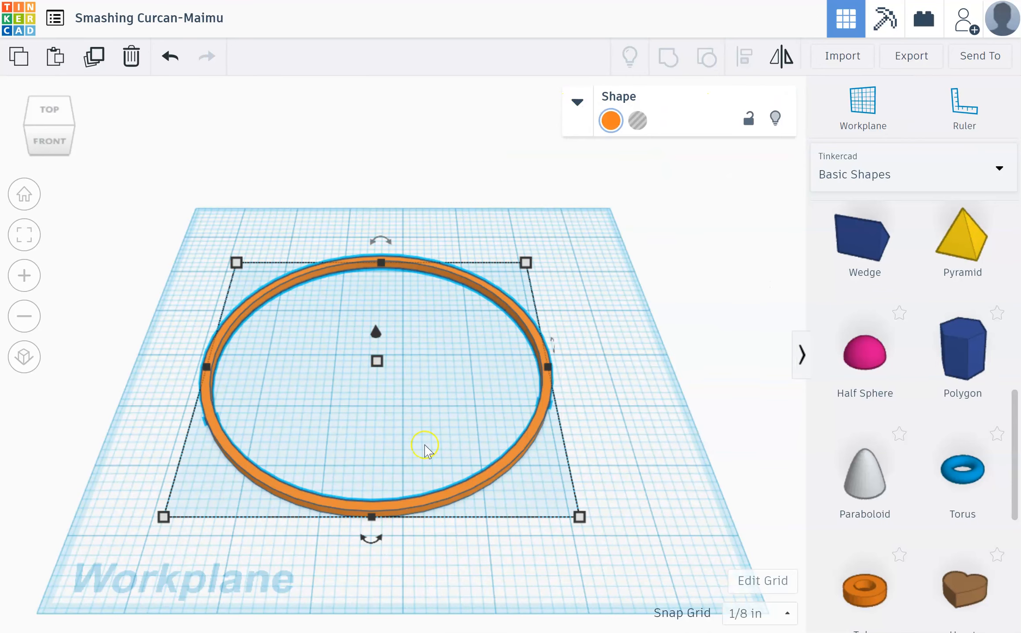
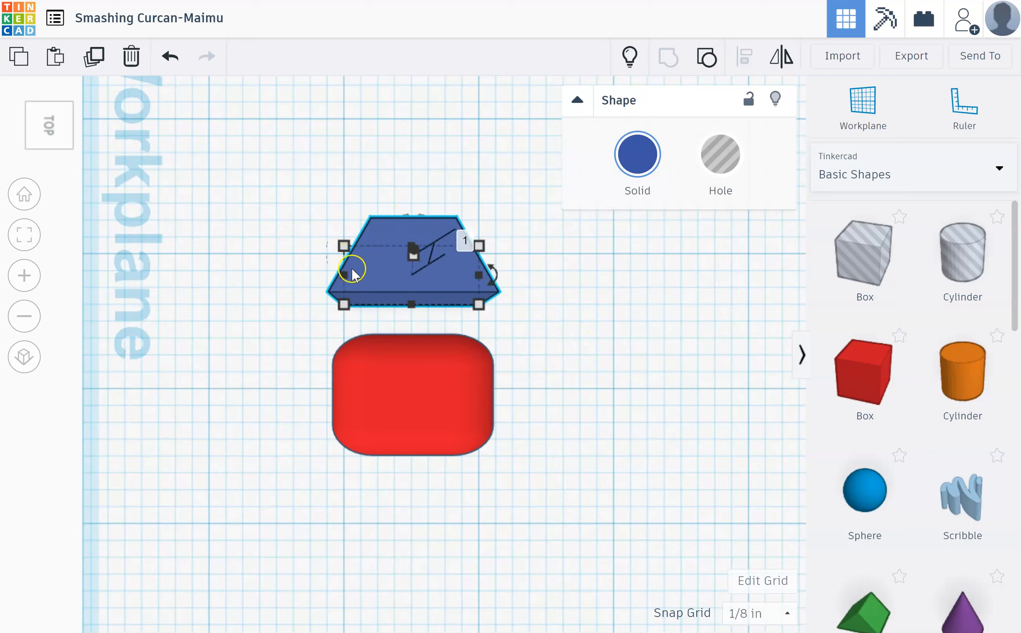
Align the blue trapezoidal shape and the red rounded box on their common horizontal centre and deselect them.
shift+click(402, 383)
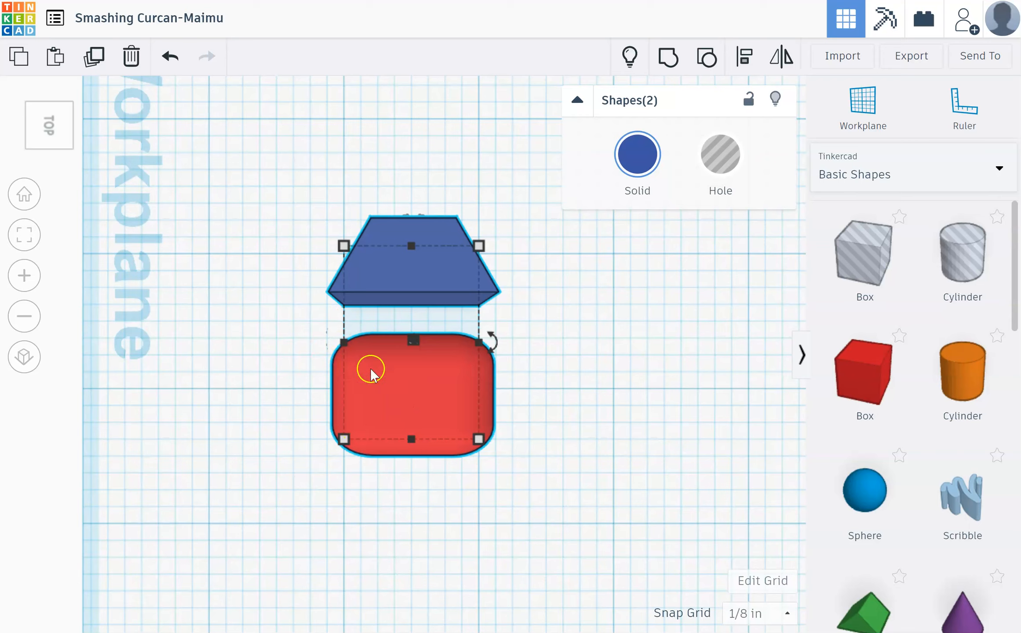
click(745, 56)
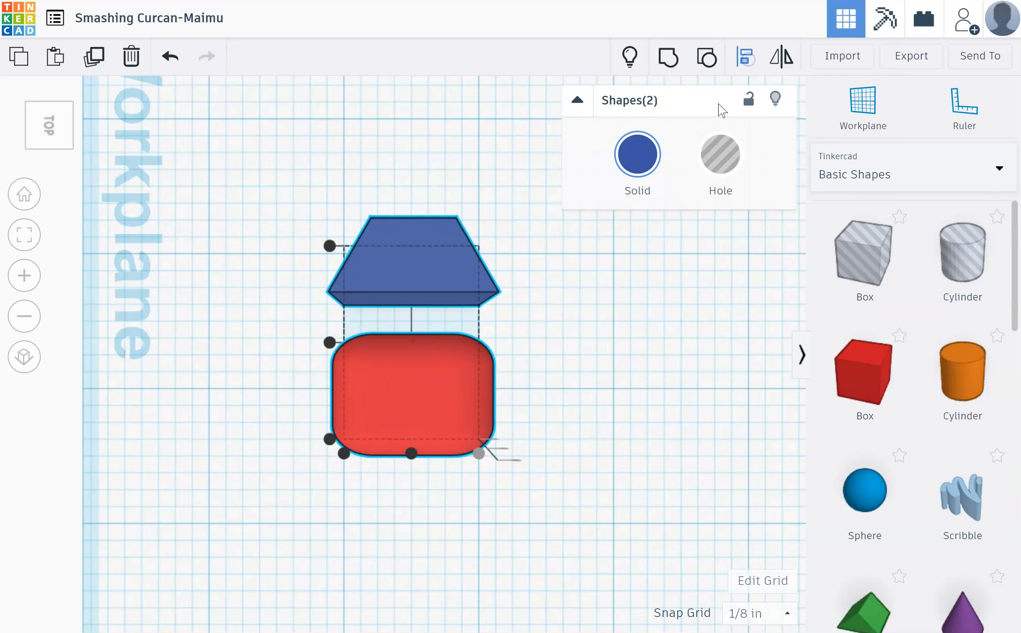
click(410, 454)
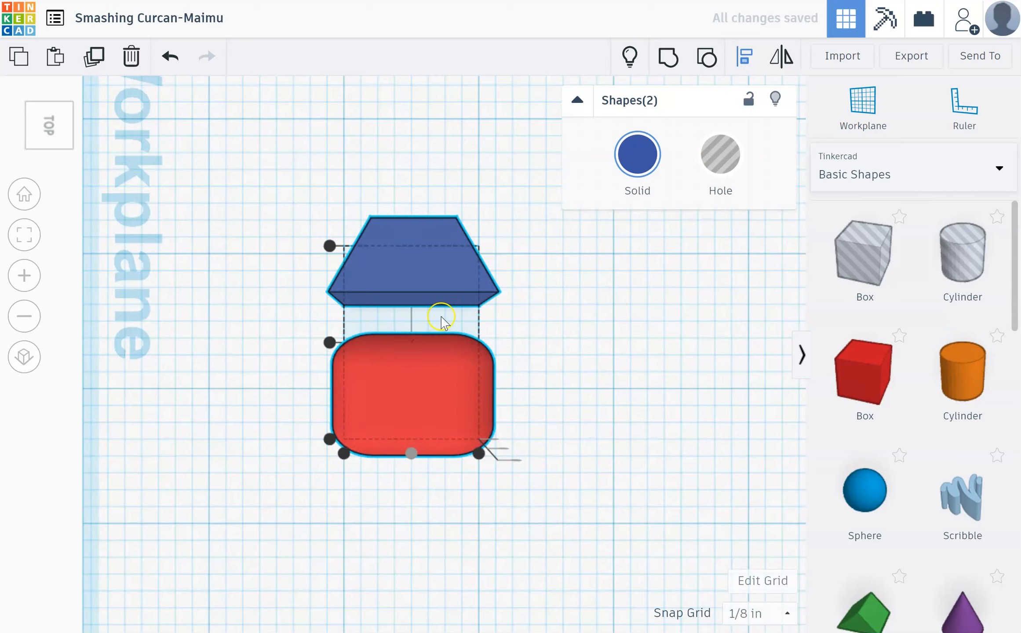
click(723, 362)
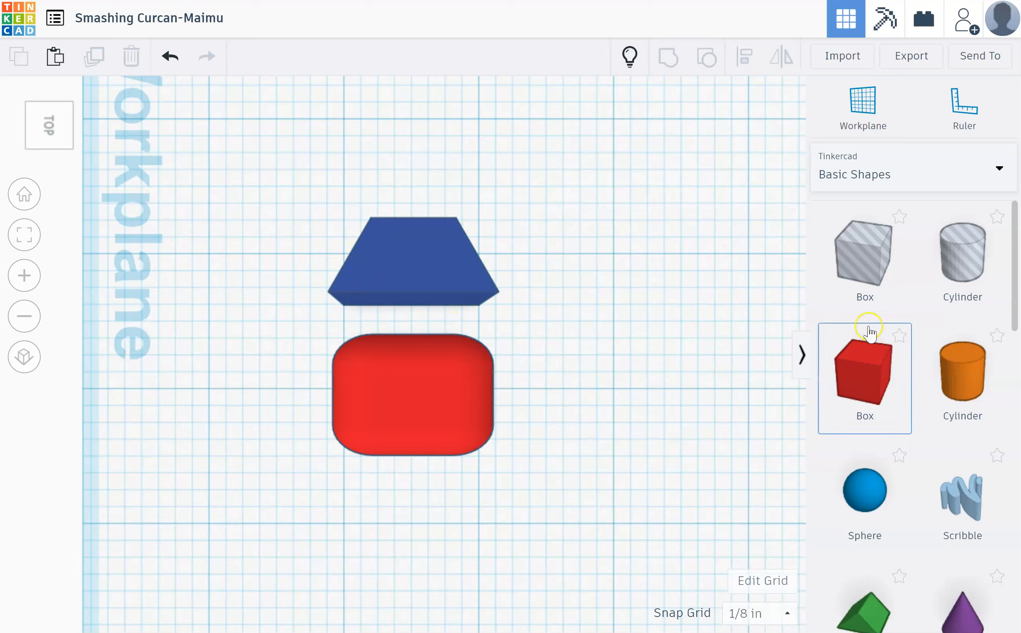
Add a box hole beside the red rounded box, set its radius to 0.1, and collapse its shape inspector.
drag(863, 251, 594, 359)
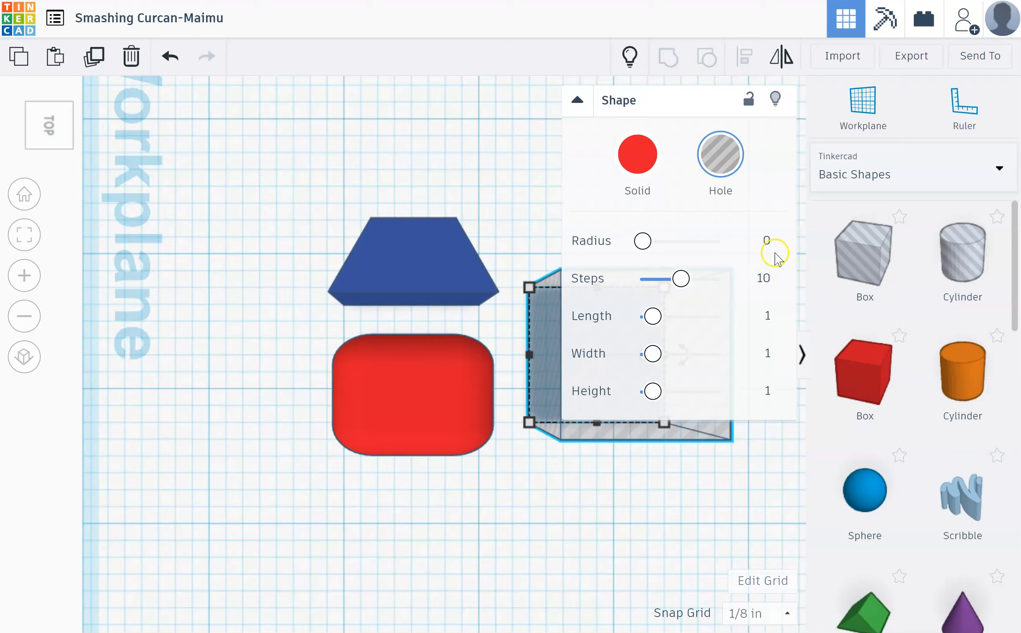
click(767, 240)
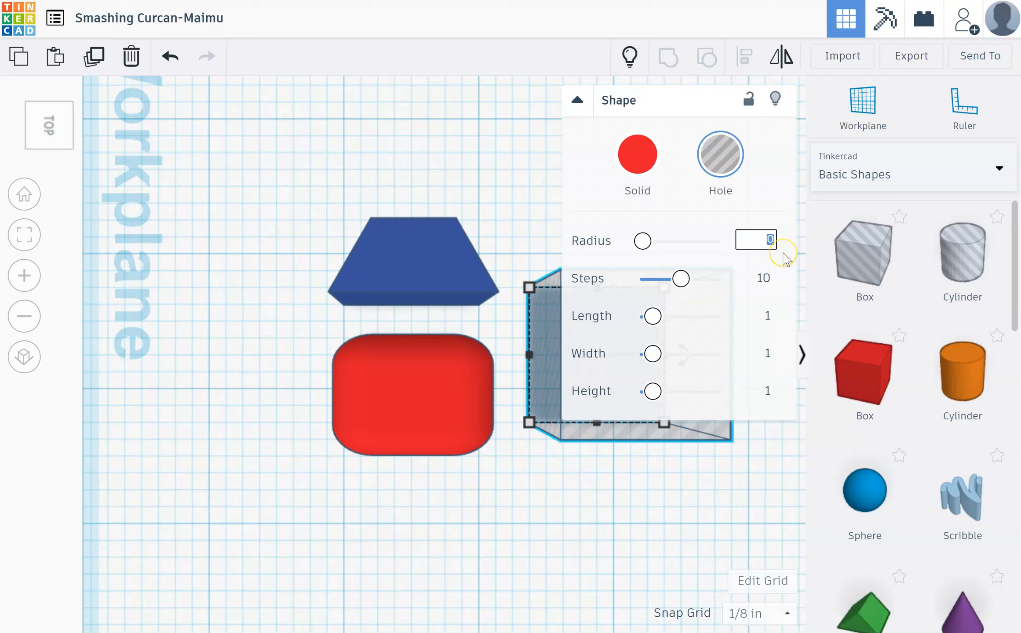
text(.1)
key(Return)
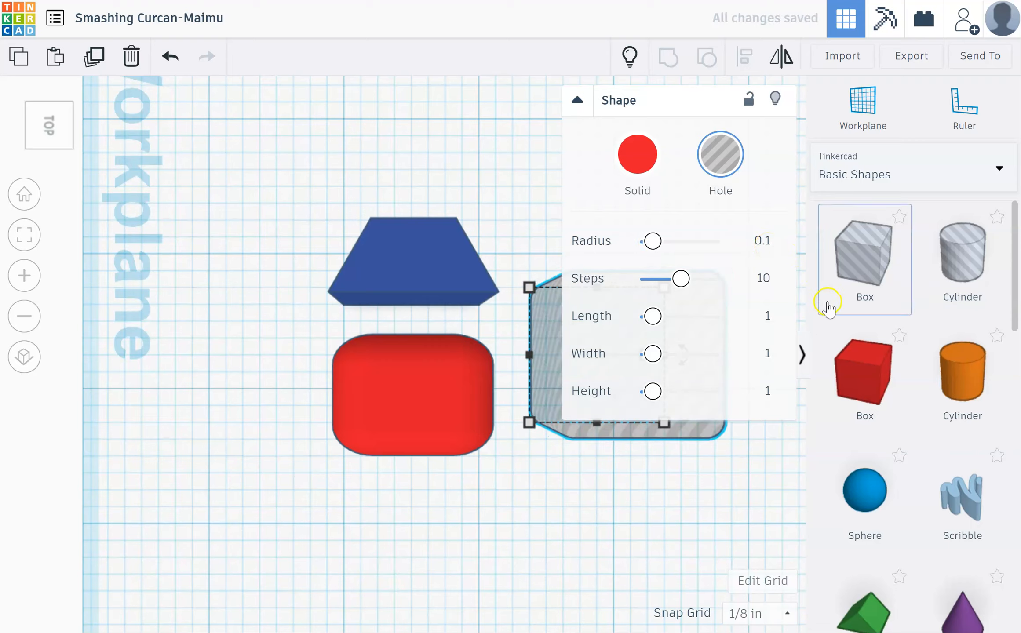
click(731, 246)
click(577, 100)
Resize the box hole to 0.4 in across and 5/8 in along its other side in the top view.
click(530, 422)
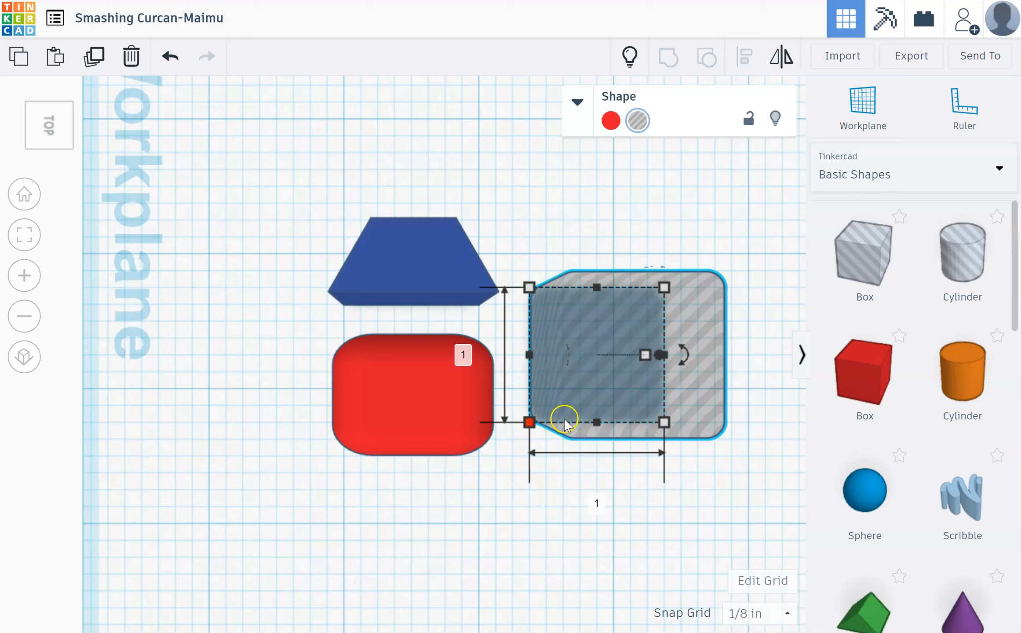
click(464, 355)
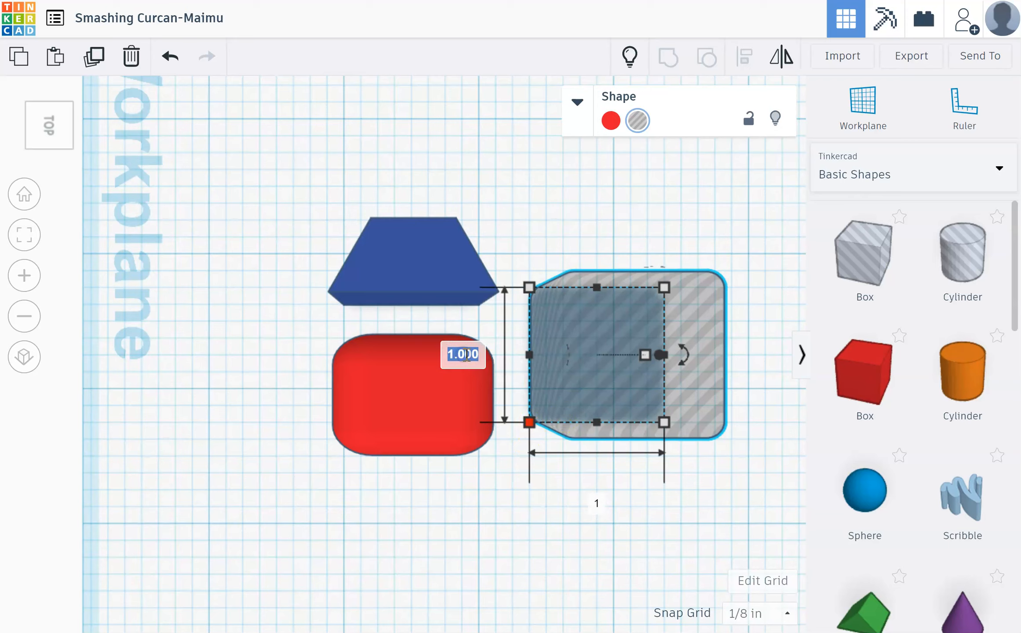
key(BackSpace)
key(Return)
click(603, 453)
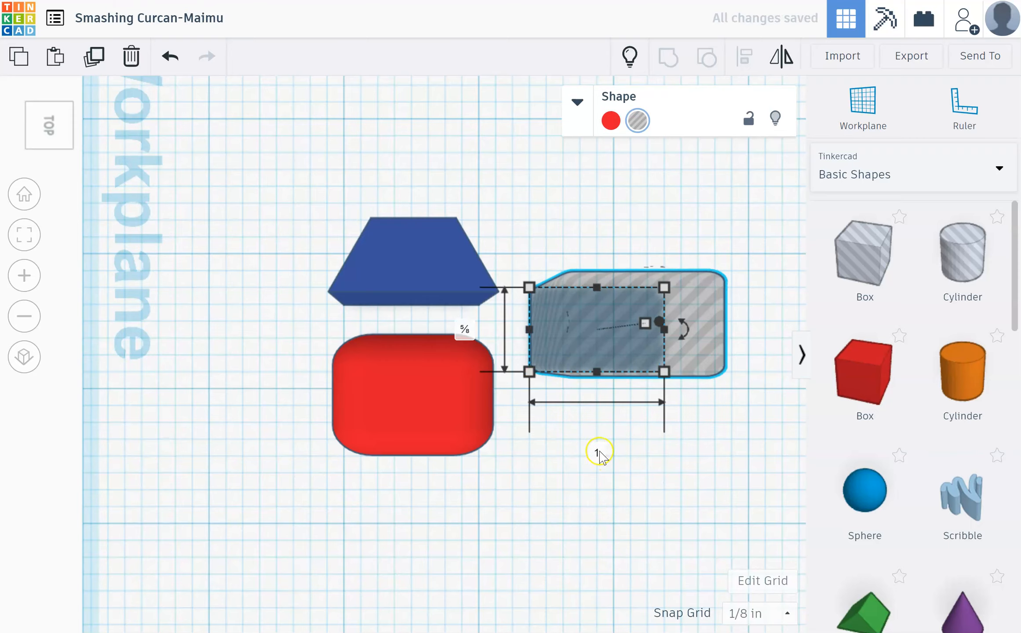
text(.)
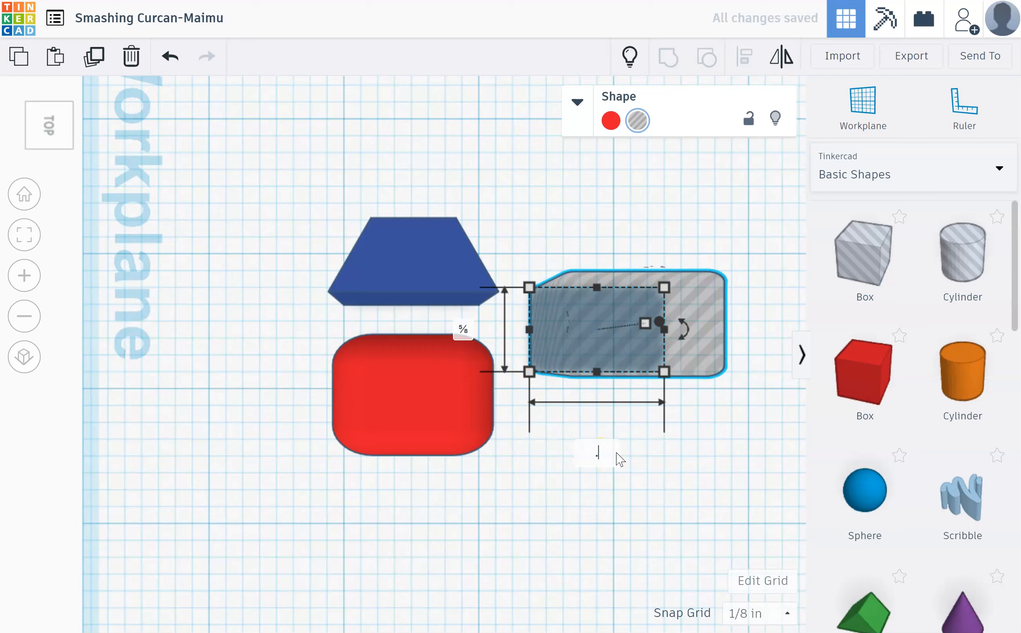
text(4)
key(Return)
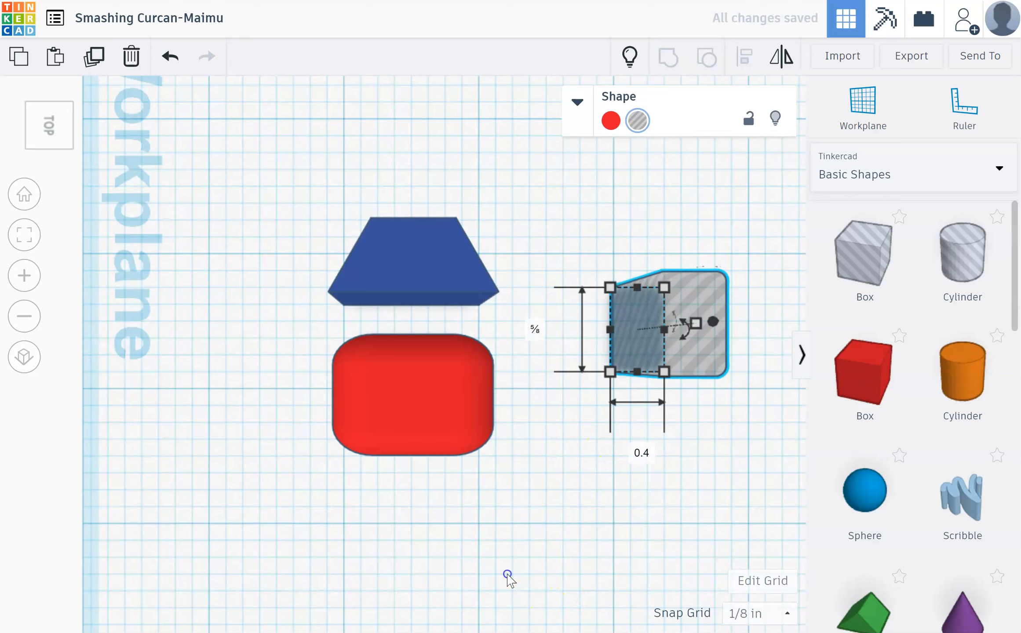
click(508, 575)
Move the box hole onto the red rounded box's edge facing the blue shape and align their horizontal centres.
drag(691, 312, 412, 359)
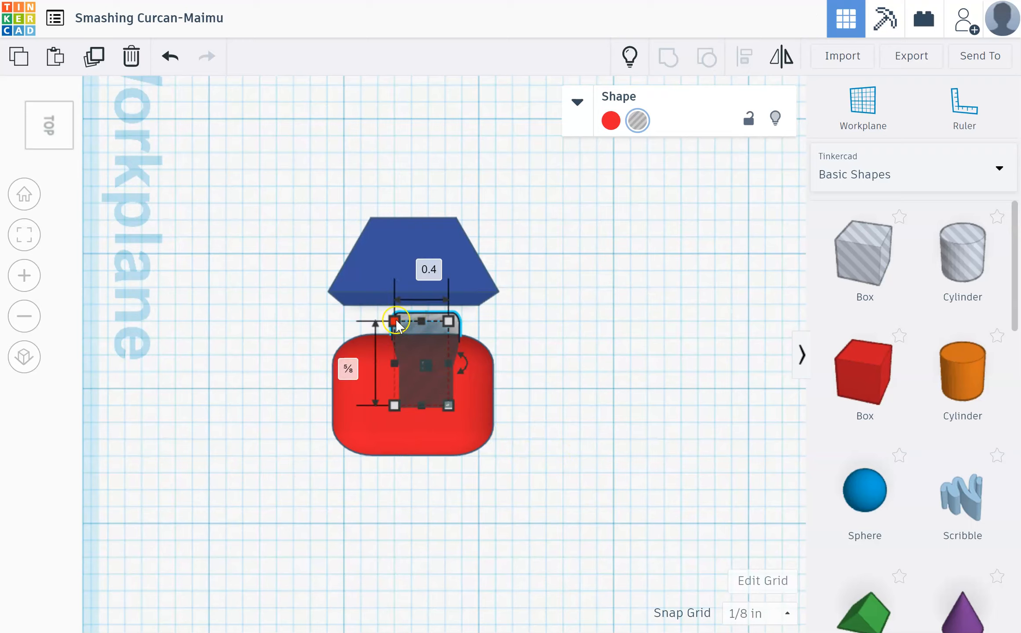
shift+click(357, 415)
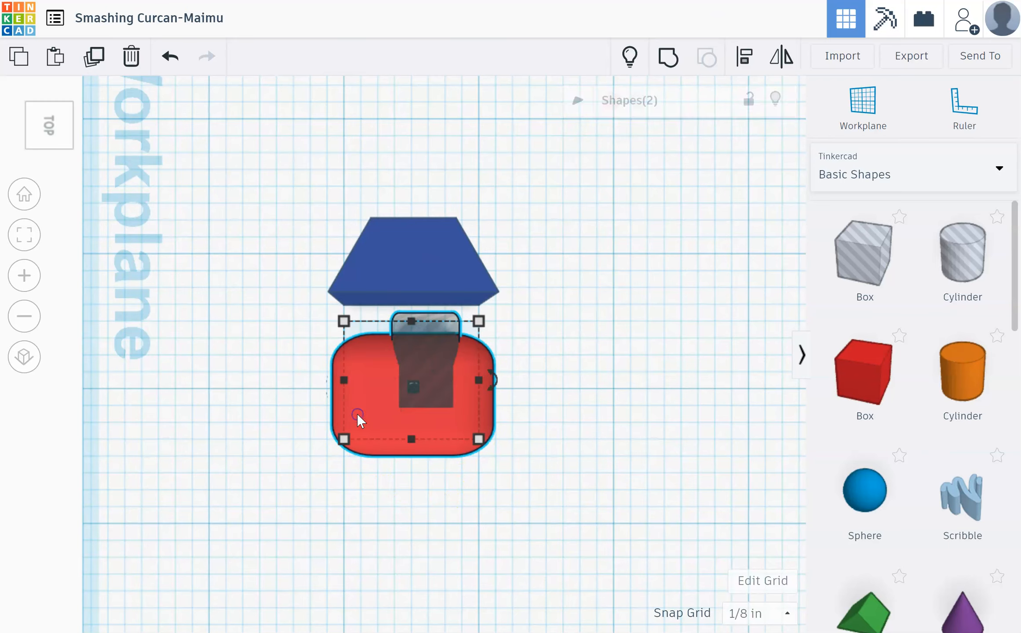
click(745, 56)
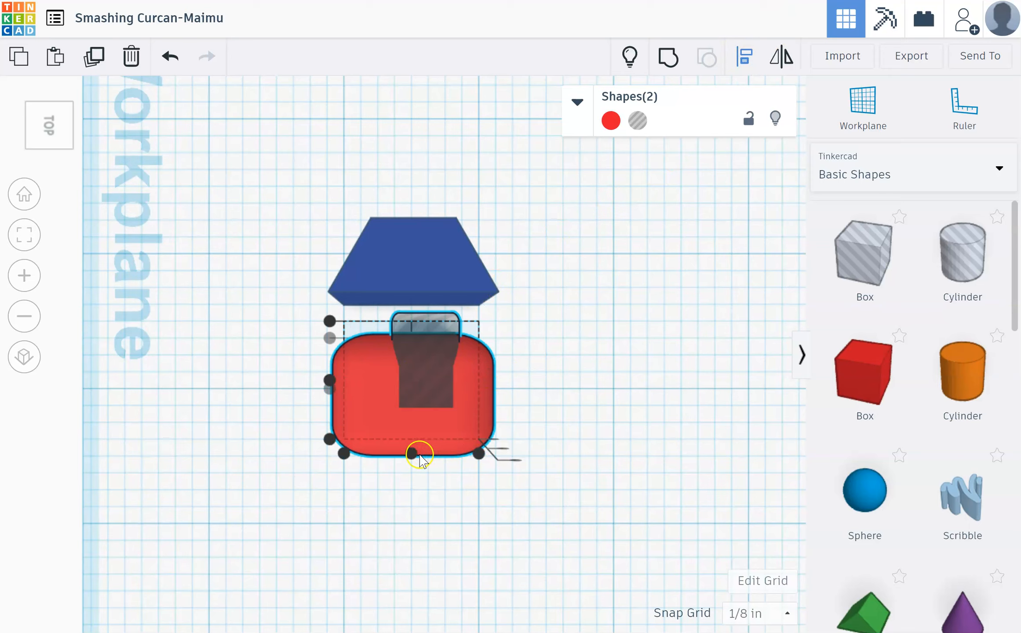
click(412, 453)
click(384, 428)
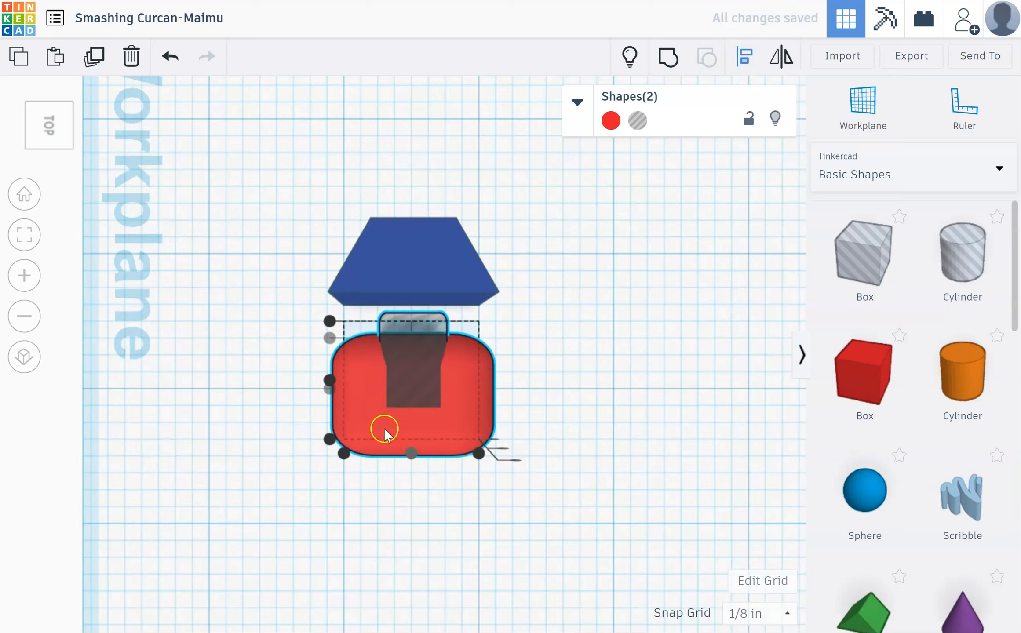
click(430, 328)
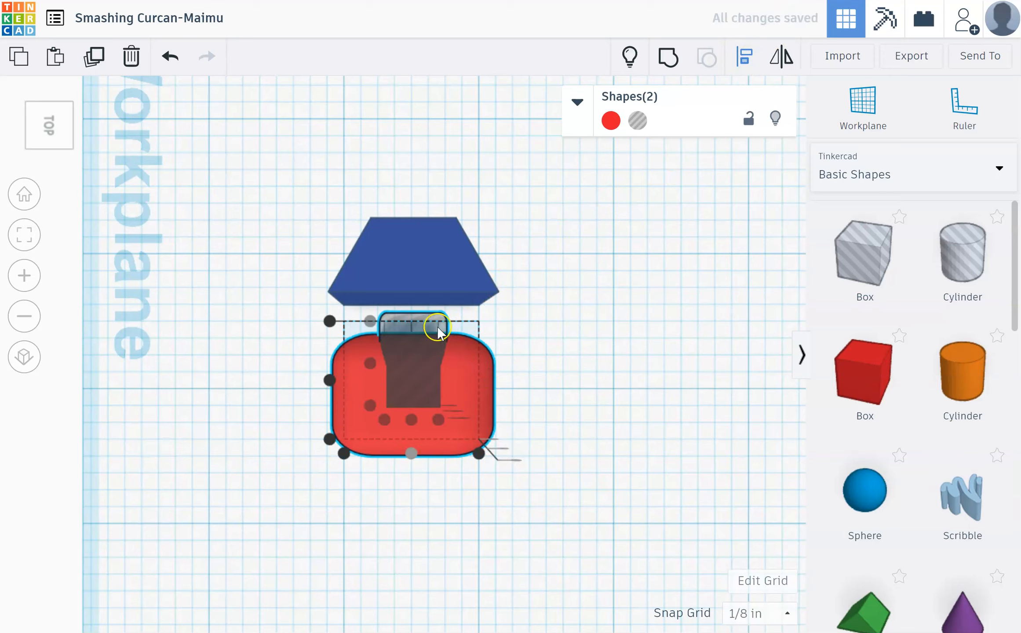
click(567, 332)
Try to shift the box hole slightly further into the red rounded box at the 1/8 in snap setting.
click(401, 339)
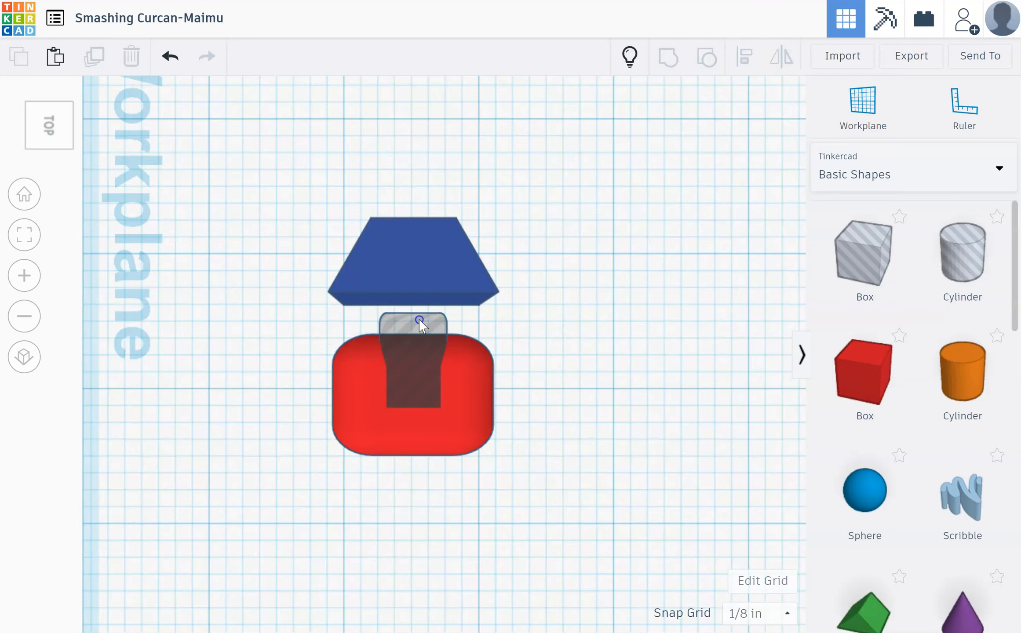
key(Down)
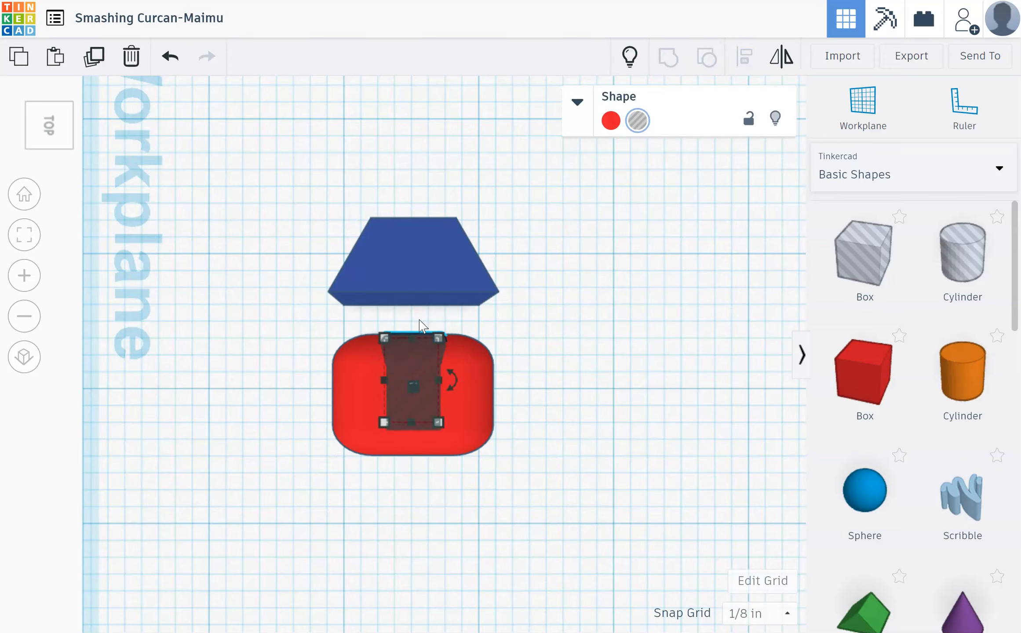
key(Up)
click(478, 512)
click(412, 394)
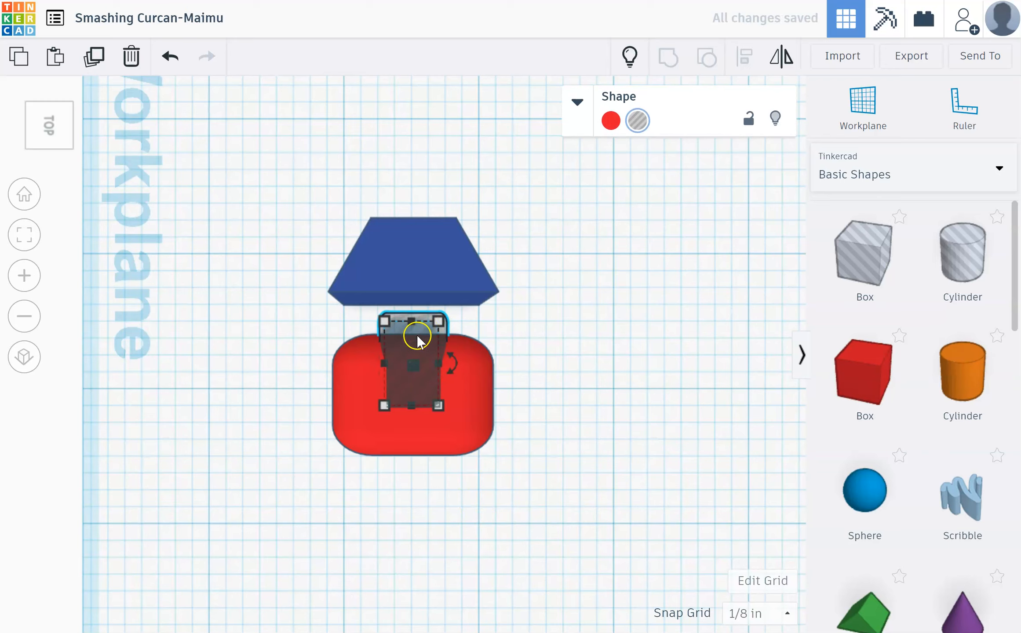
mouse_move(422, 341)
mouse_down()
mouse_move(415, 344)
mouse_move(431, 343)
mouse_up()
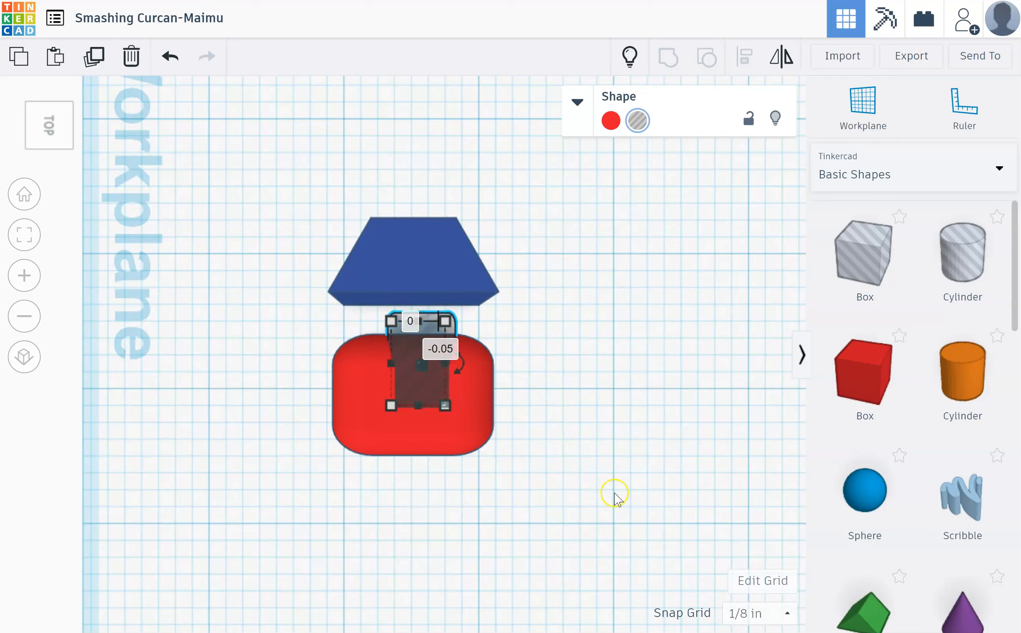
Set the snap grid to 1/64 in and move the box hole so it only slightly overhangs the red box's edge.
click(743, 616)
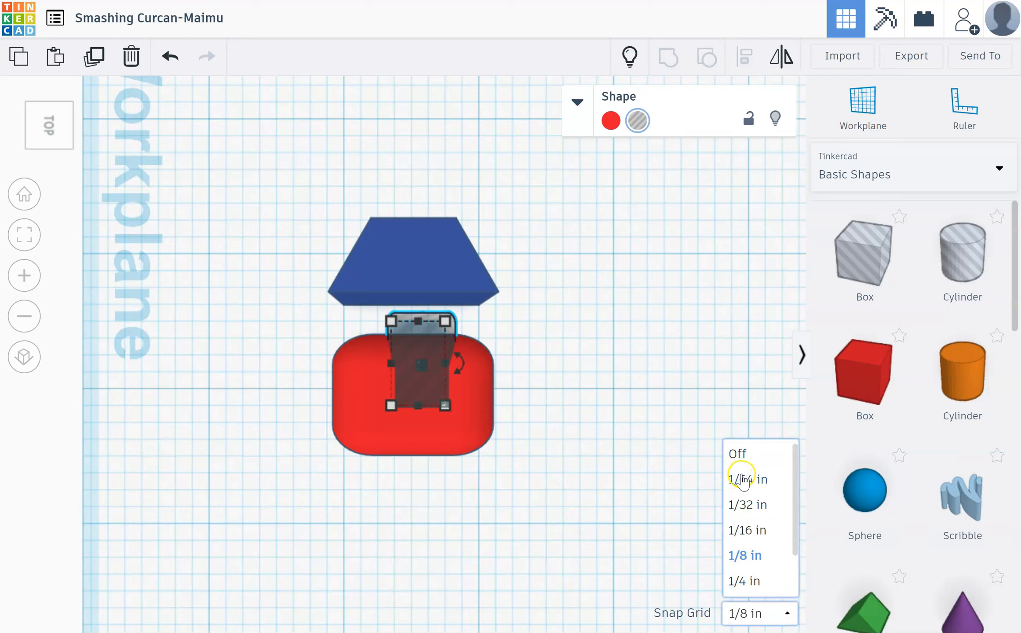
click(749, 480)
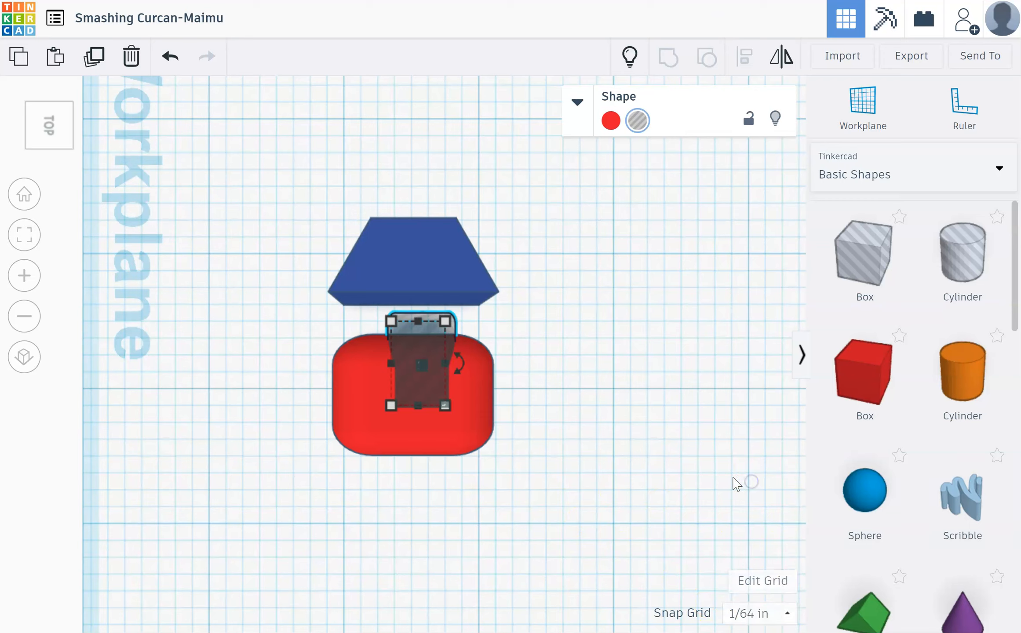
drag(421, 332, 423, 333)
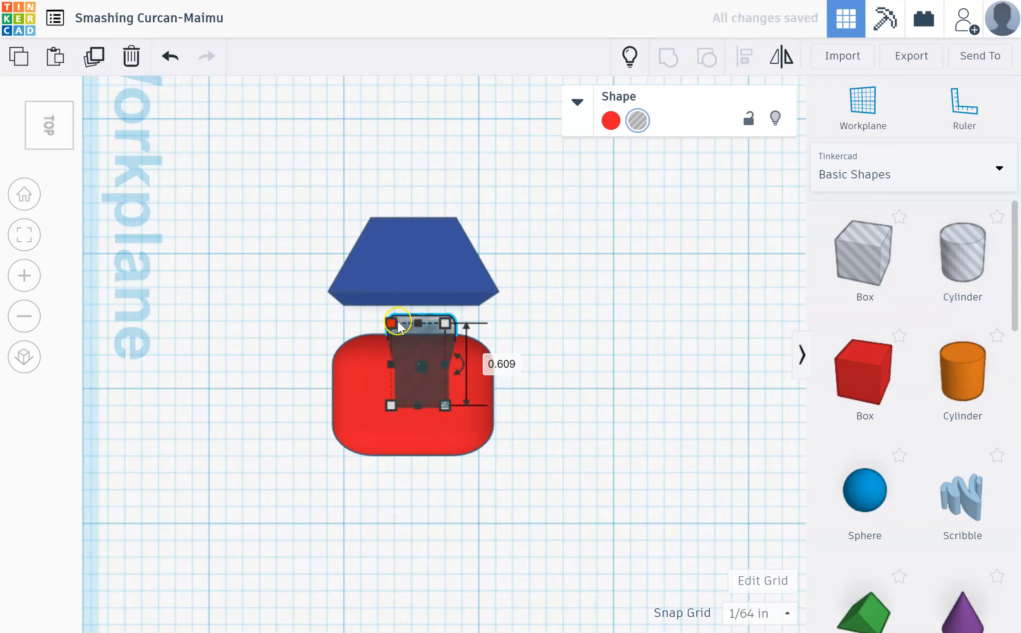
key(ctrl+z)
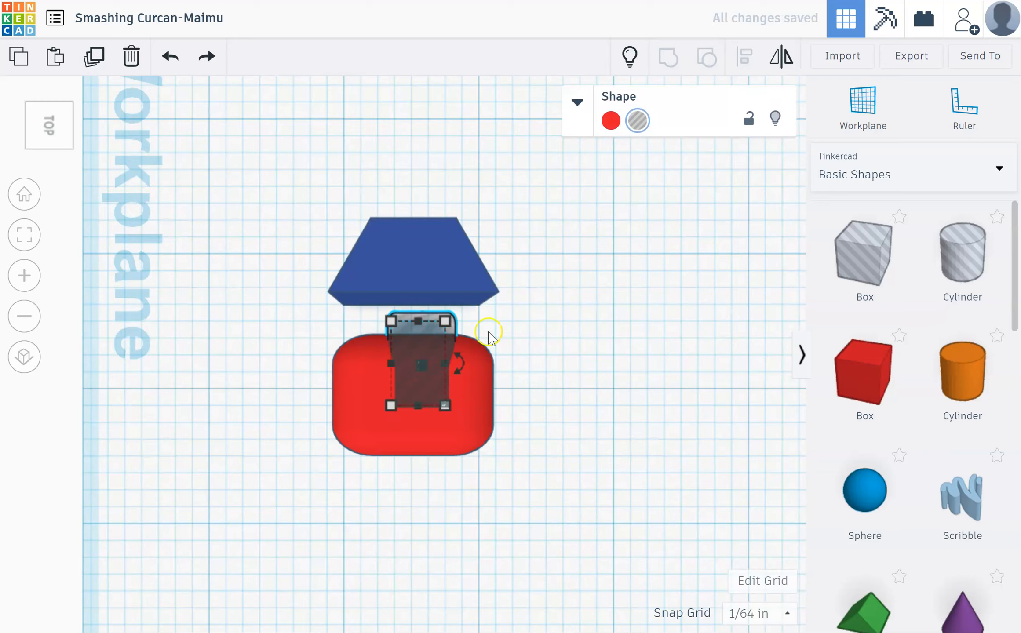
click(490, 338)
mouse_move(437, 326)
mouse_down()
mouse_move(433, 341)
mouse_move(424, 332)
mouse_move(434, 328)
mouse_move(429, 338)
mouse_up()
click(573, 343)
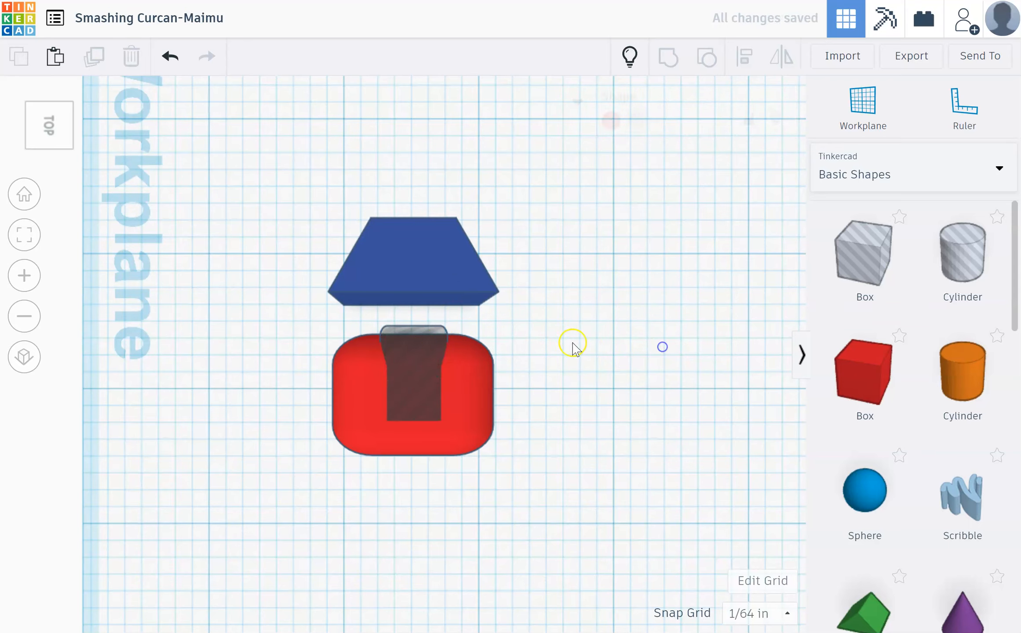
Align the repositioned box hole and the red rounded box on their common horizontal centre and deselect them.
click(414, 333)
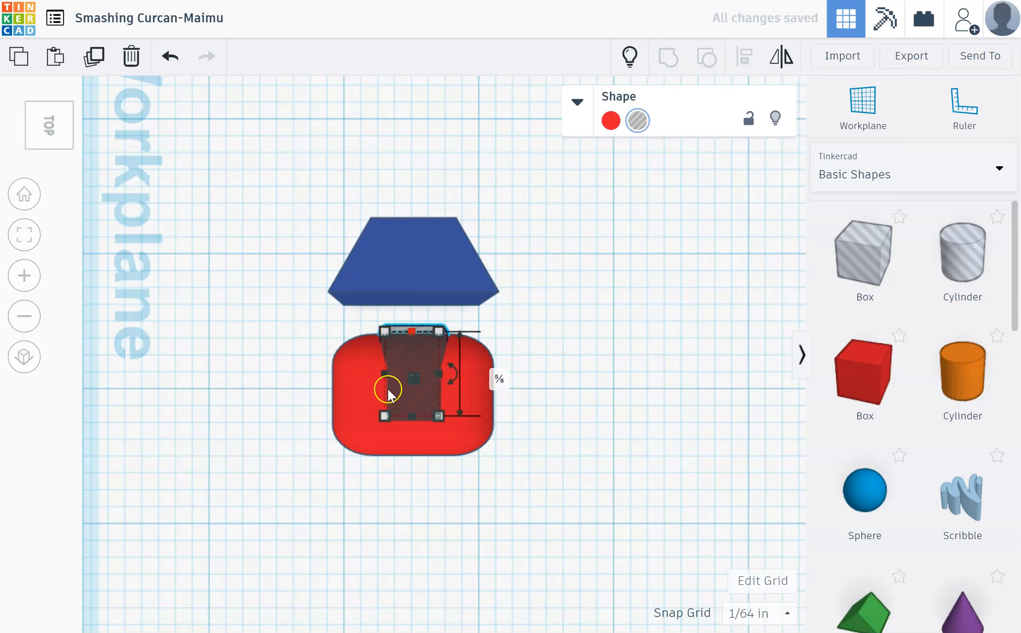
shift+click(358, 402)
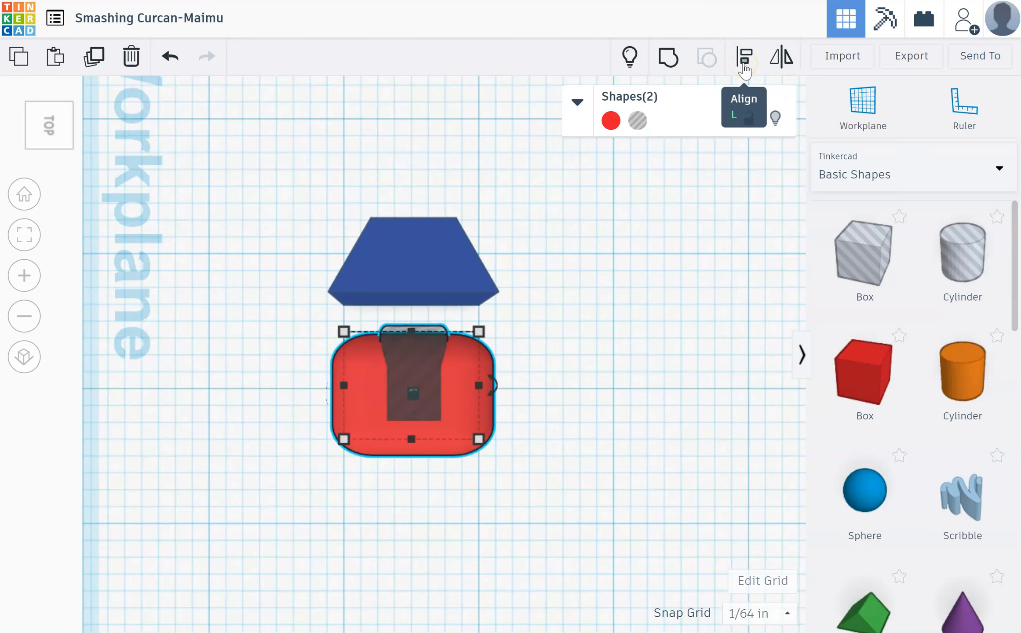
click(744, 62)
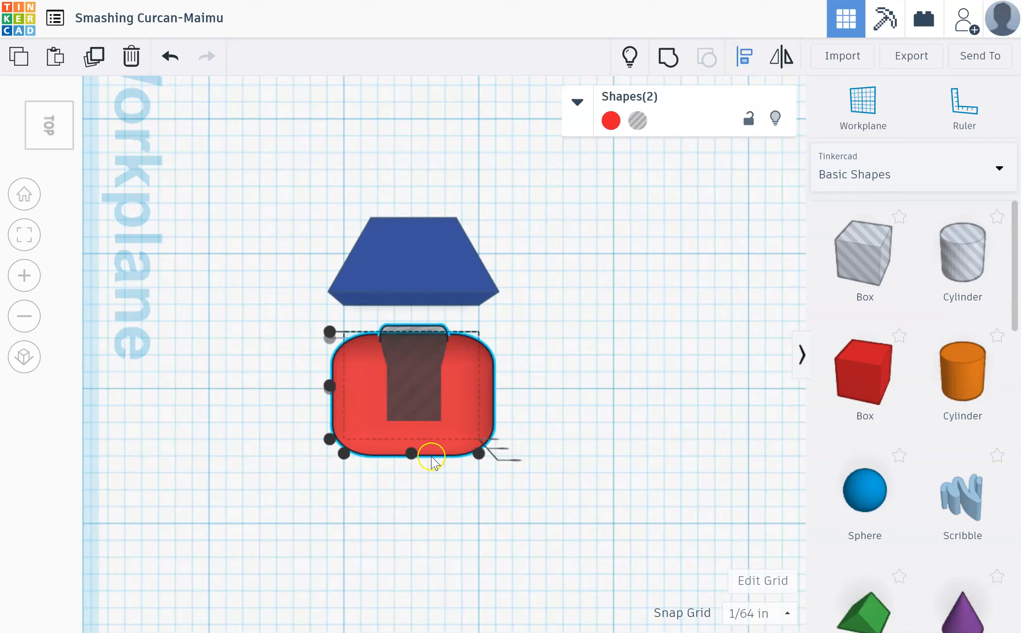
click(411, 453)
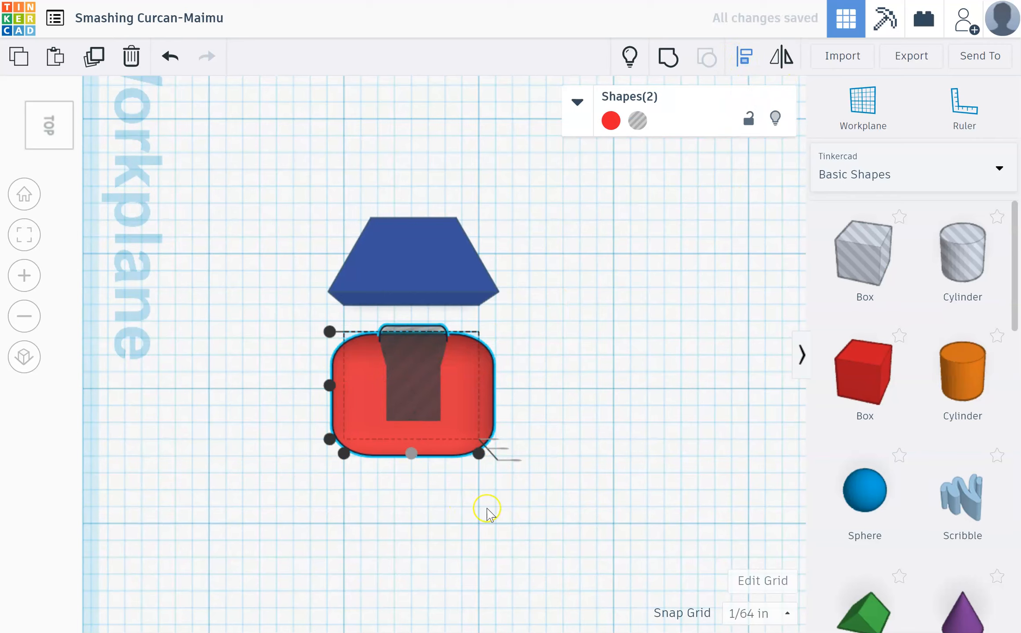
click(489, 513)
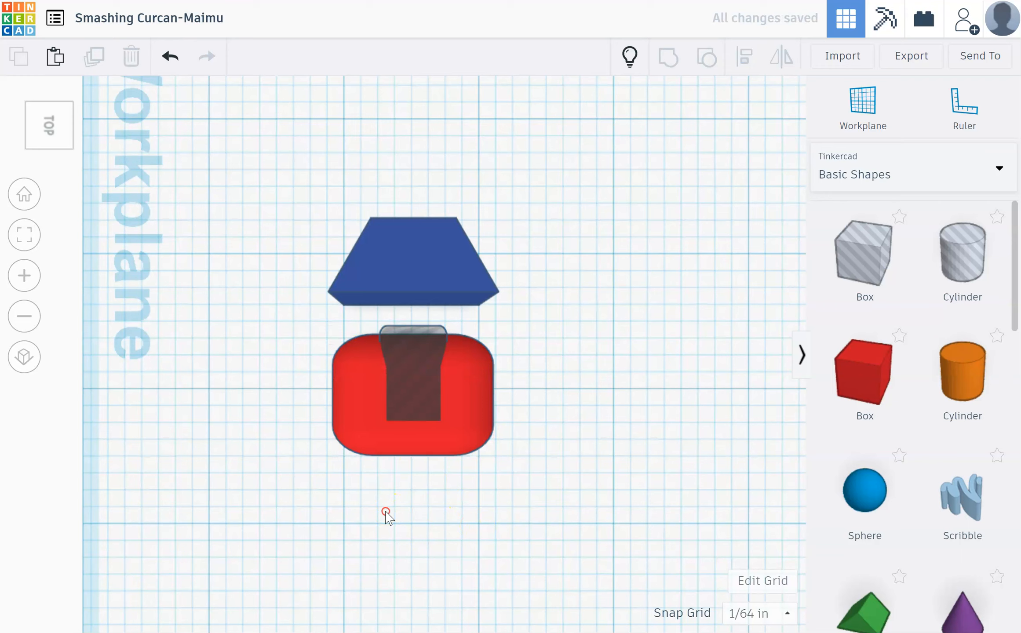
Stretch the box hole upward to a height of about 1.17 in so it protrudes above the red rounded box.
right_drag(387, 515, 388, 510)
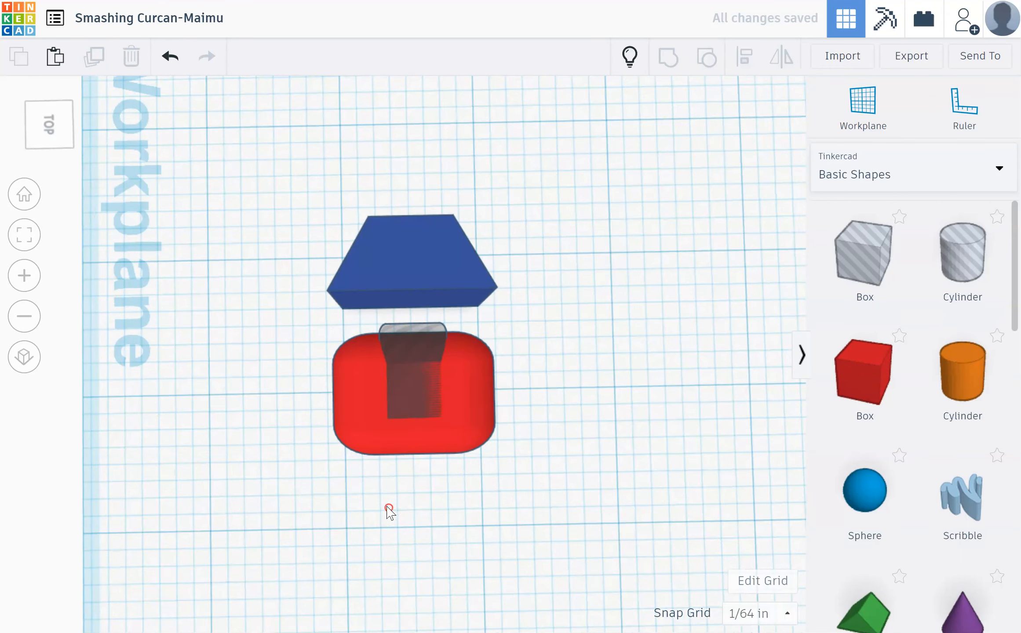
click(28, 147)
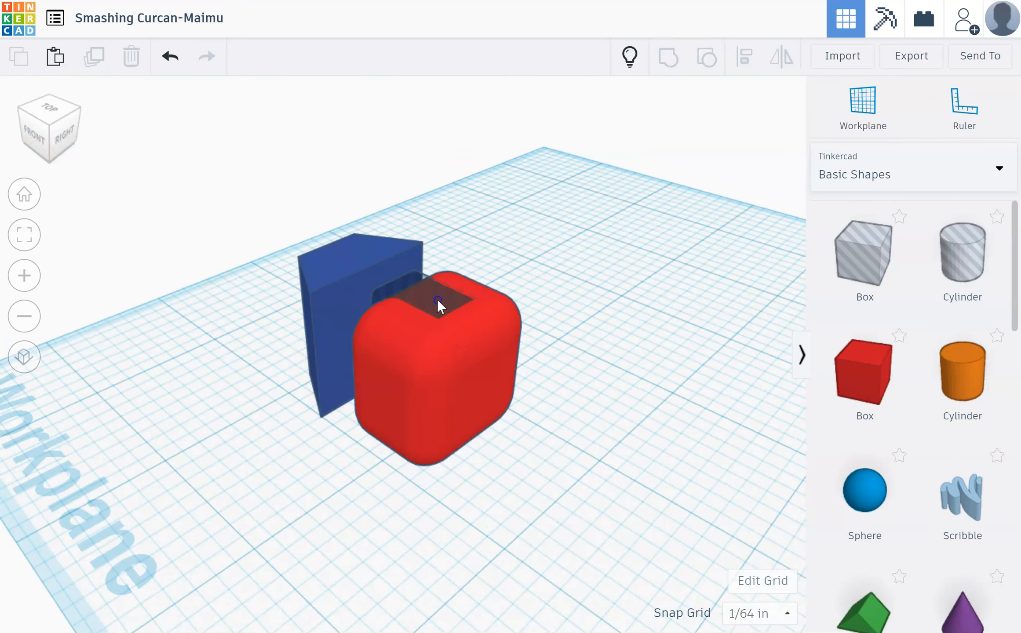
click(438, 299)
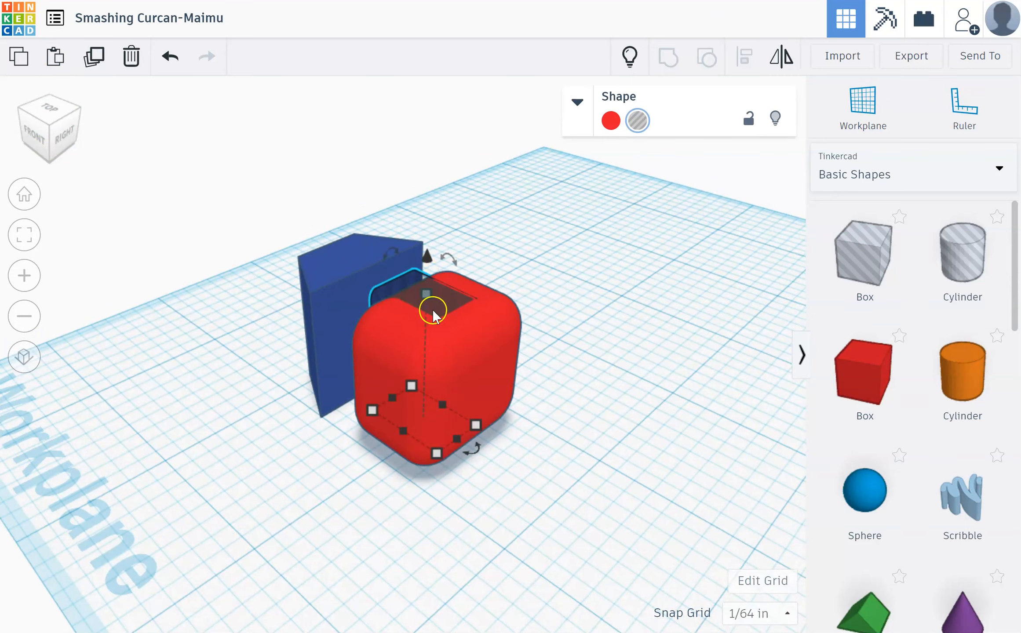
drag(426, 294, 432, 273)
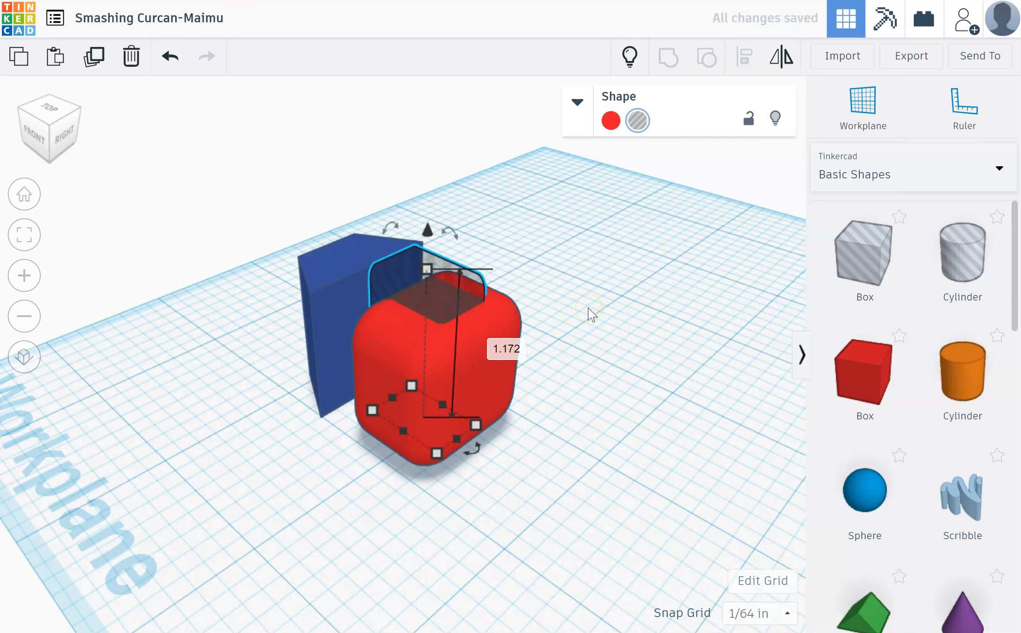
click(570, 519)
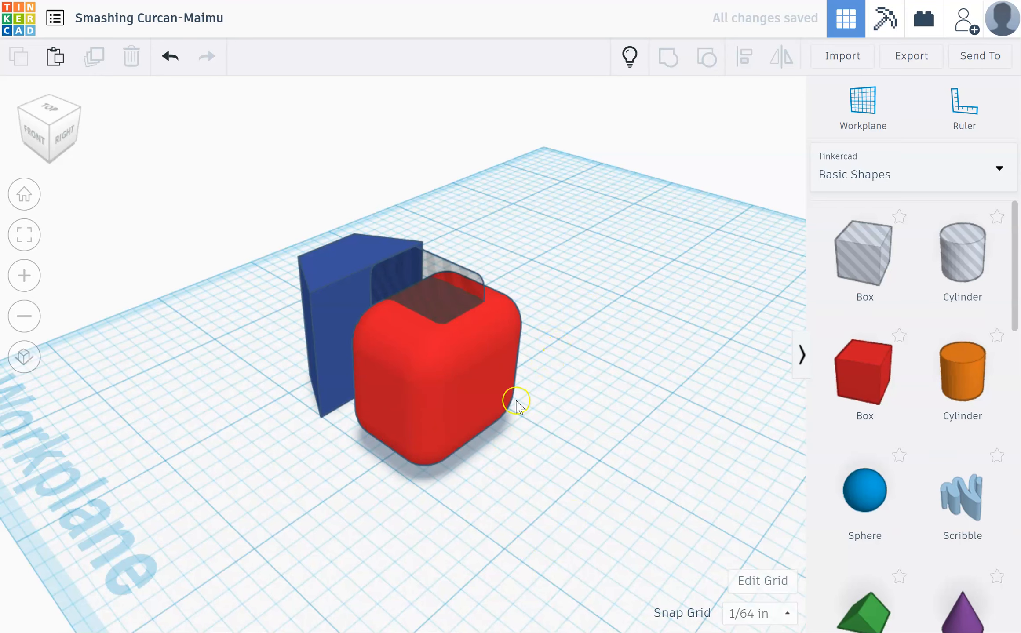
Group the box hole with the red rounded box to cut the opening out of it.
click(441, 289)
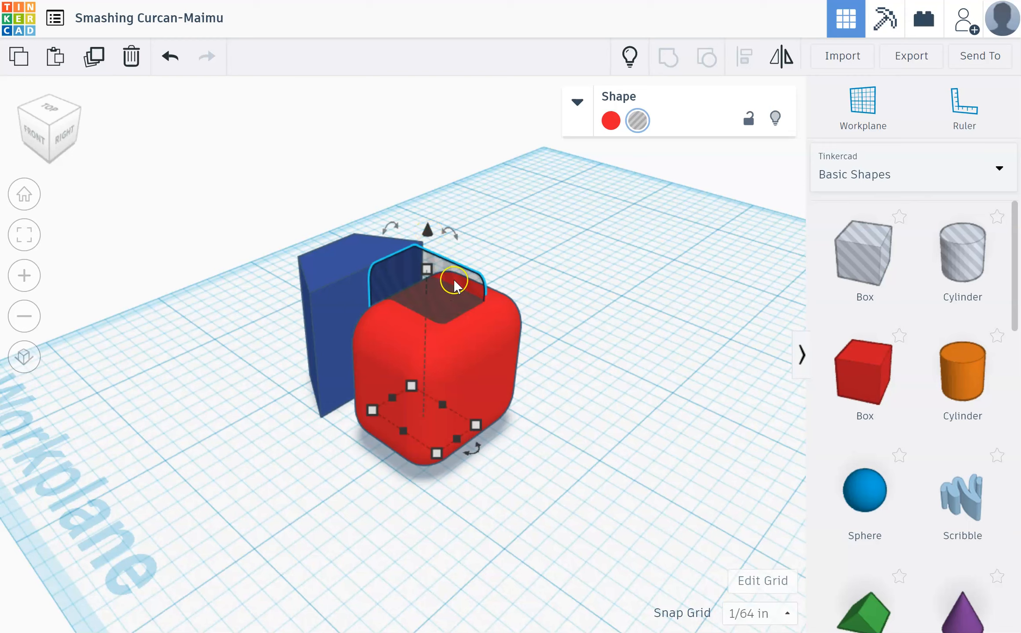
shift+click(384, 334)
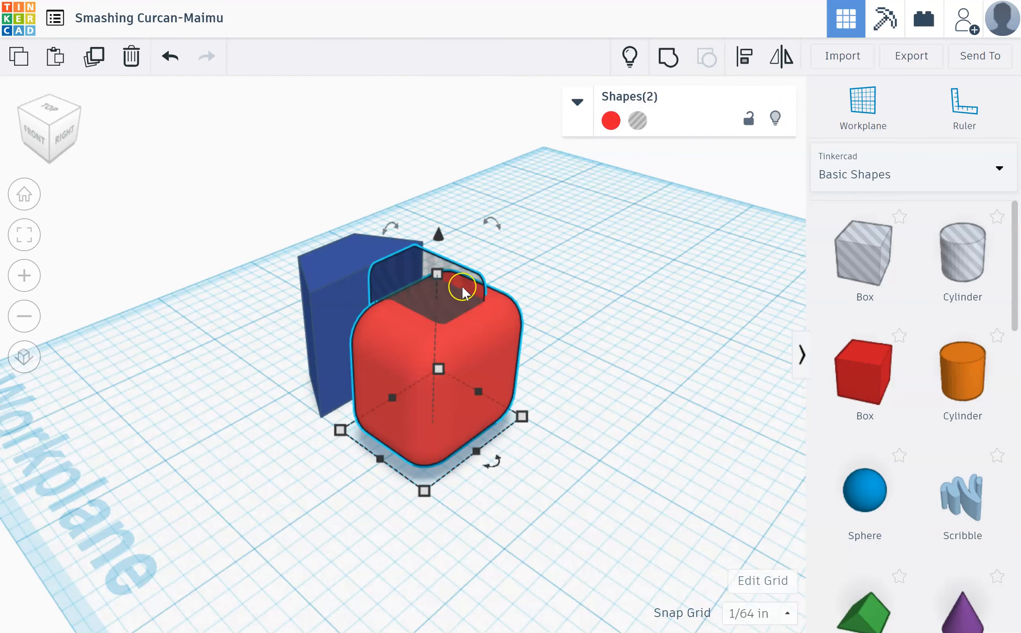
click(675, 59)
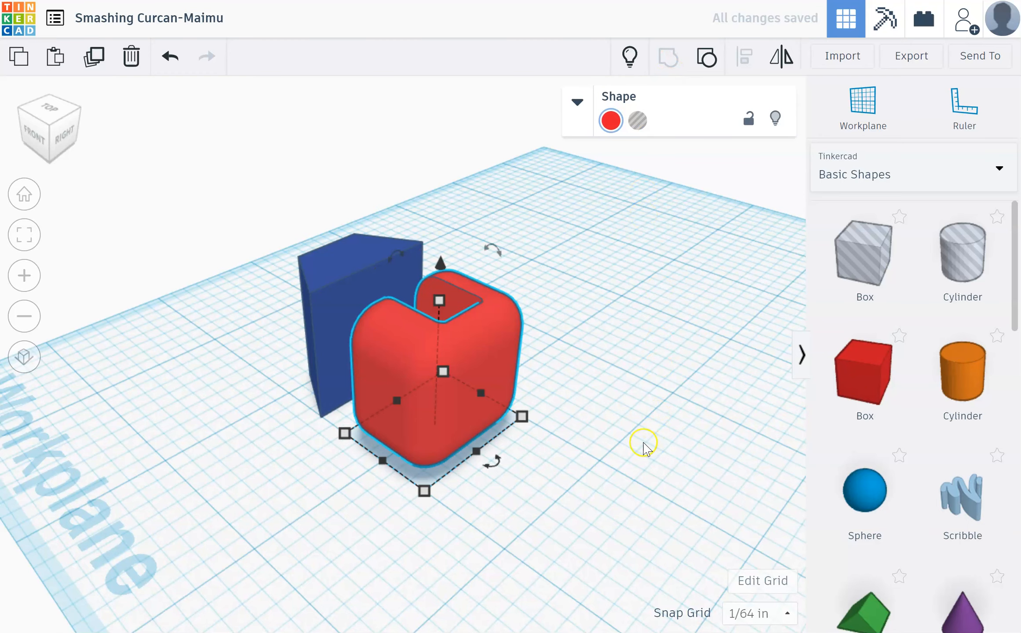
Nudge the blue trapezoidal shape slightly farther away from the open side of the red rounded box.
click(53, 110)
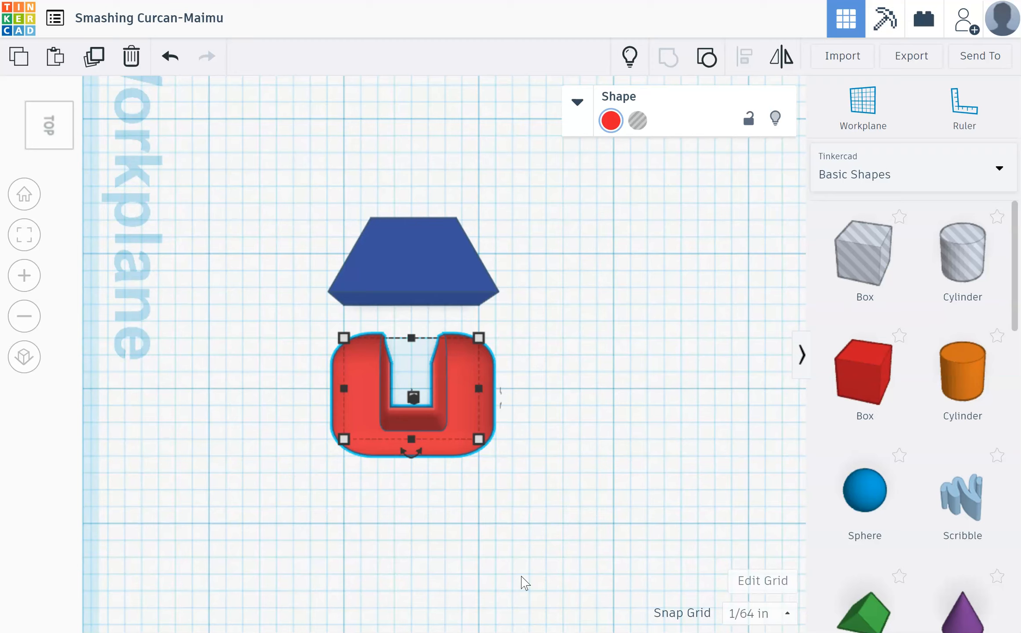
click(412, 276)
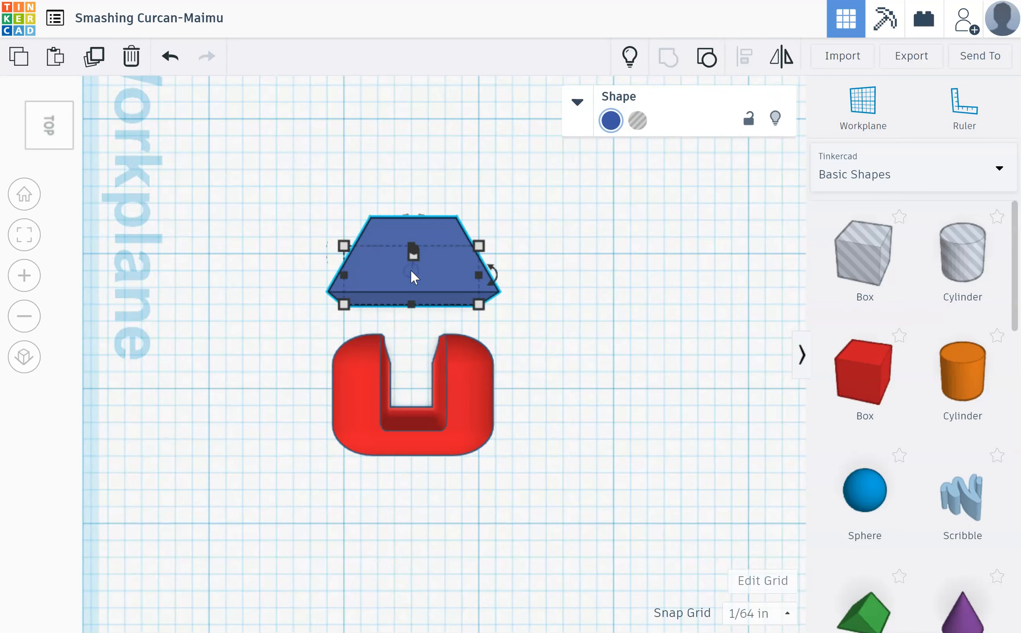
key(Up)
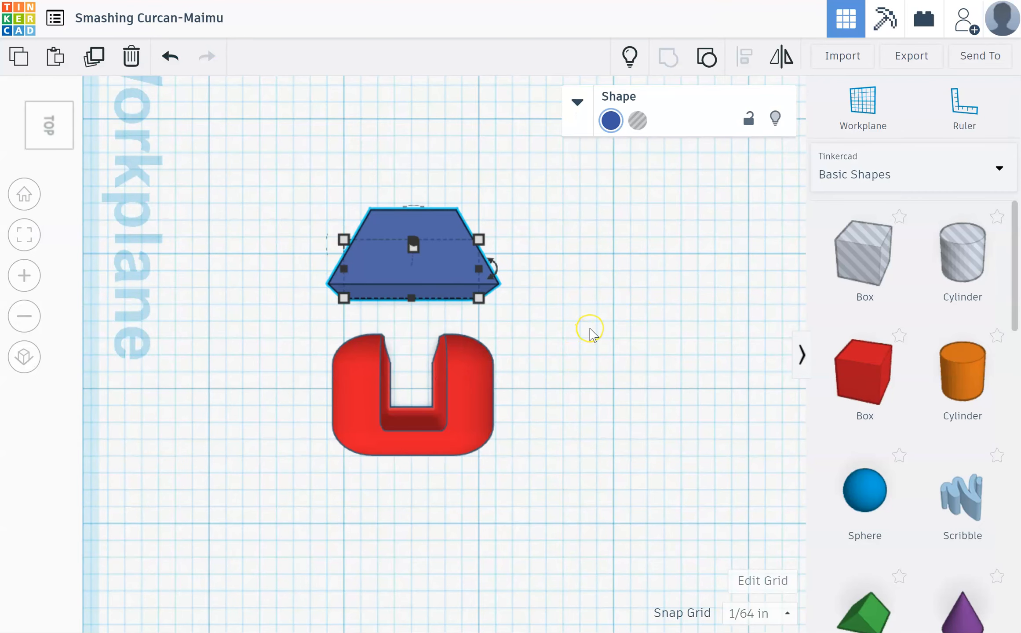
key(Up)
key(Up)
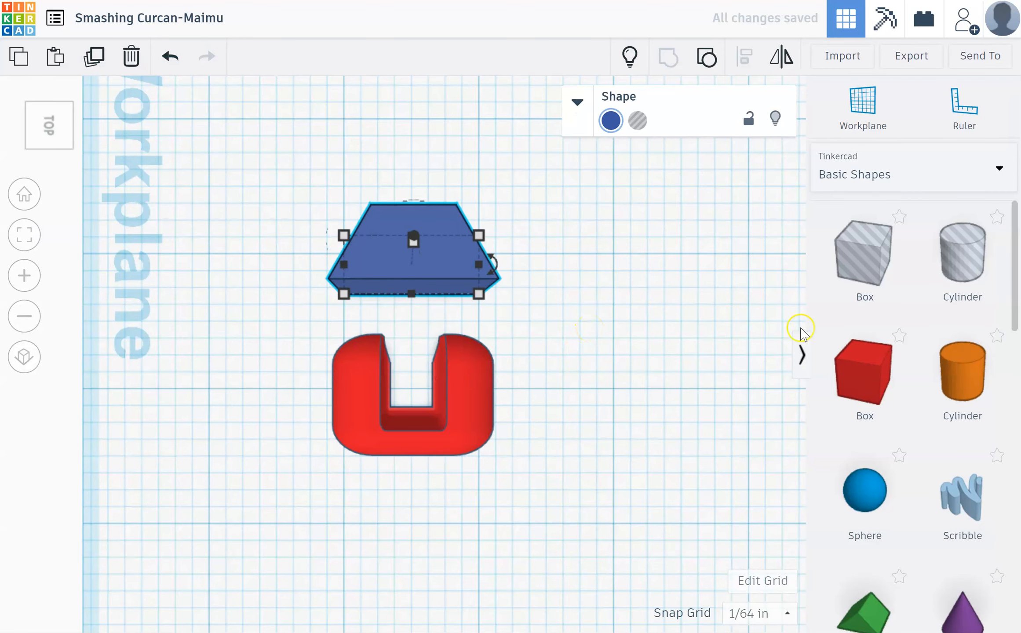
Add a solid red box beside the car parts and size its base to 0.05 in by 0.75 in.
drag(850, 364, 610, 377)
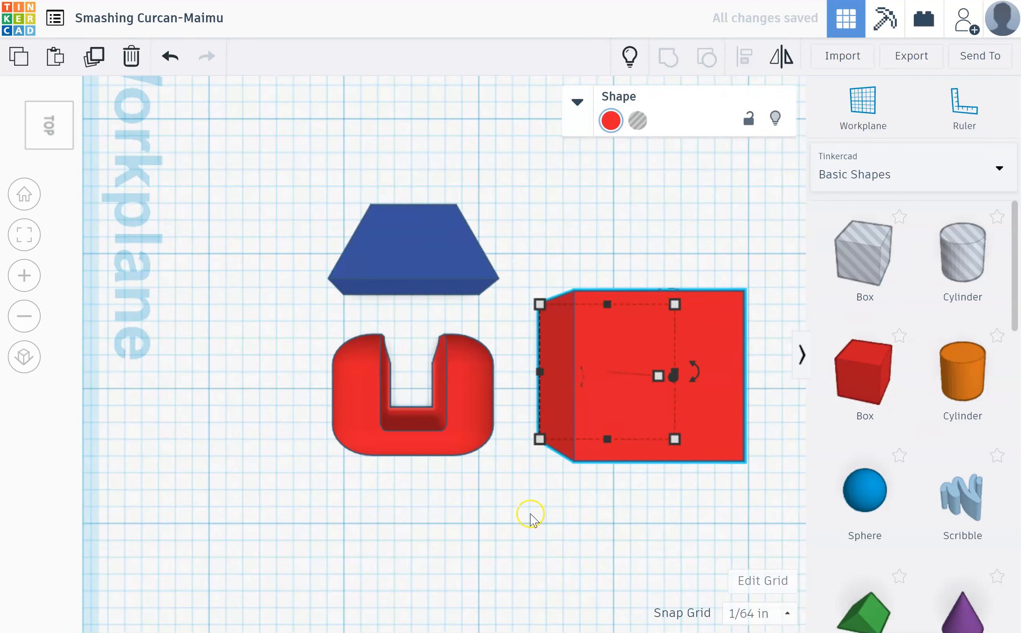
click(541, 440)
click(606, 524)
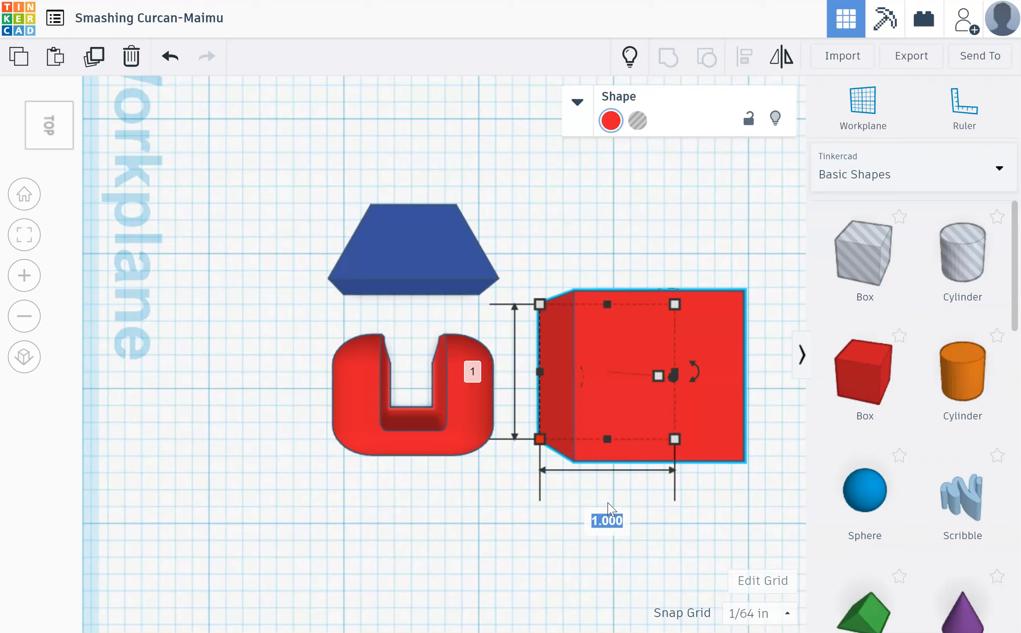
key(BackSpace)
text(.05)
key(Return)
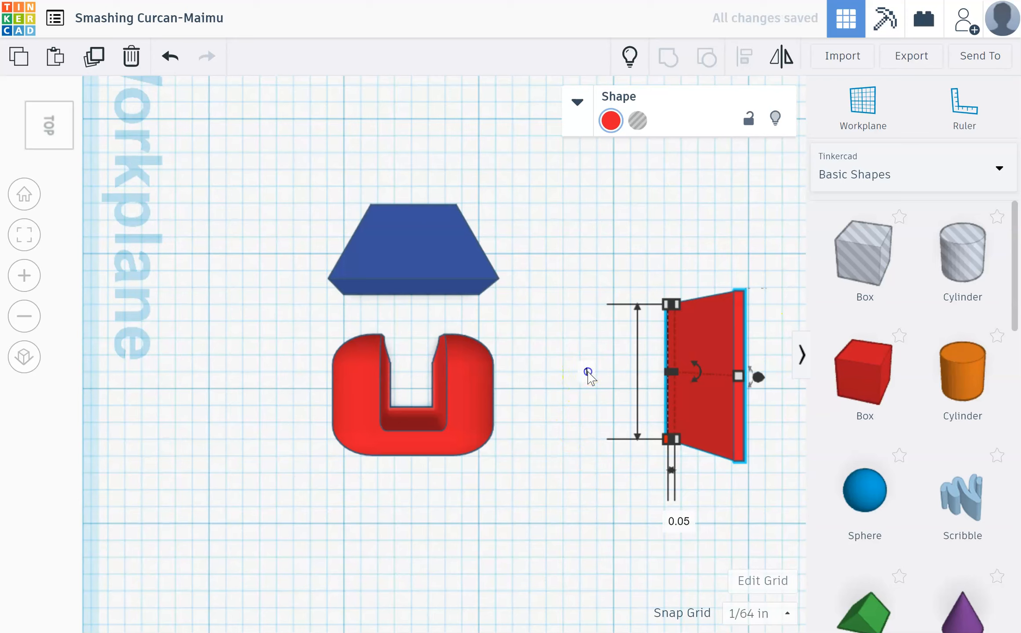
click(587, 371)
text(.75)
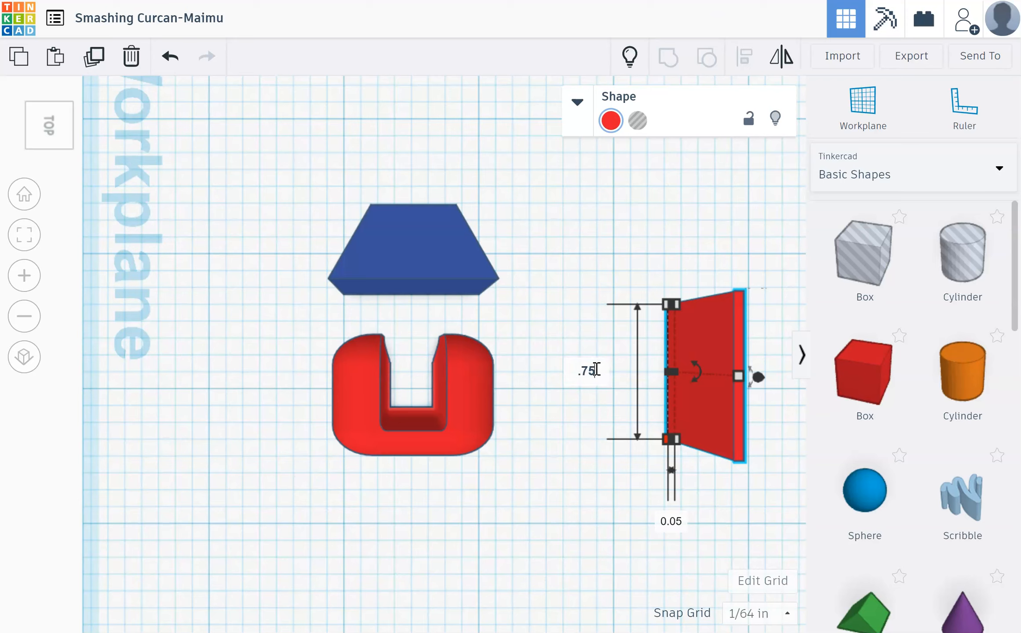
key(Return)
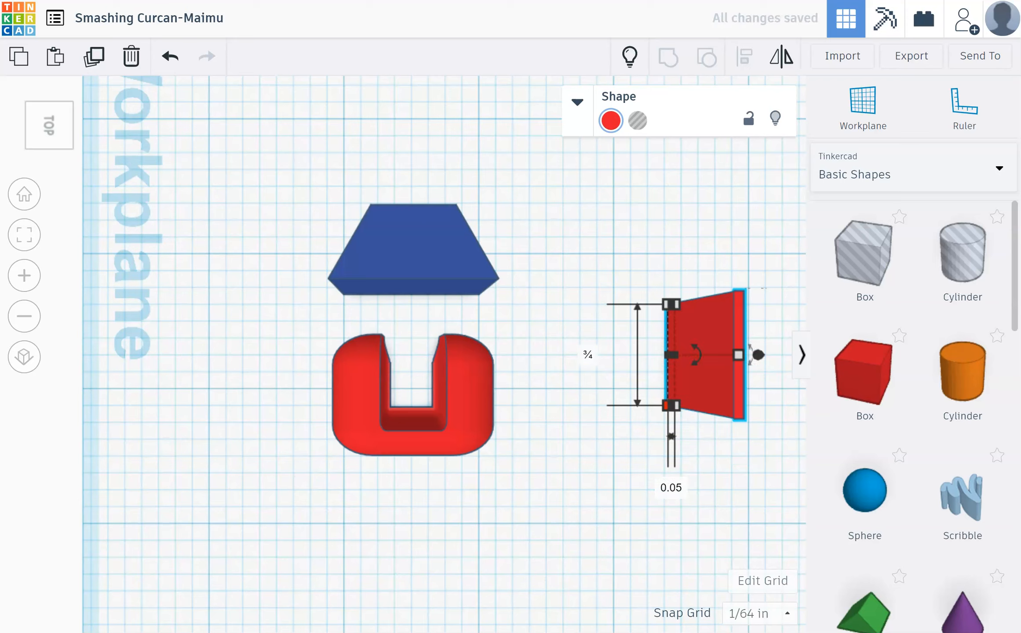
Set the thin red panel's height to 0.5 in and deselect it.
click(686, 371)
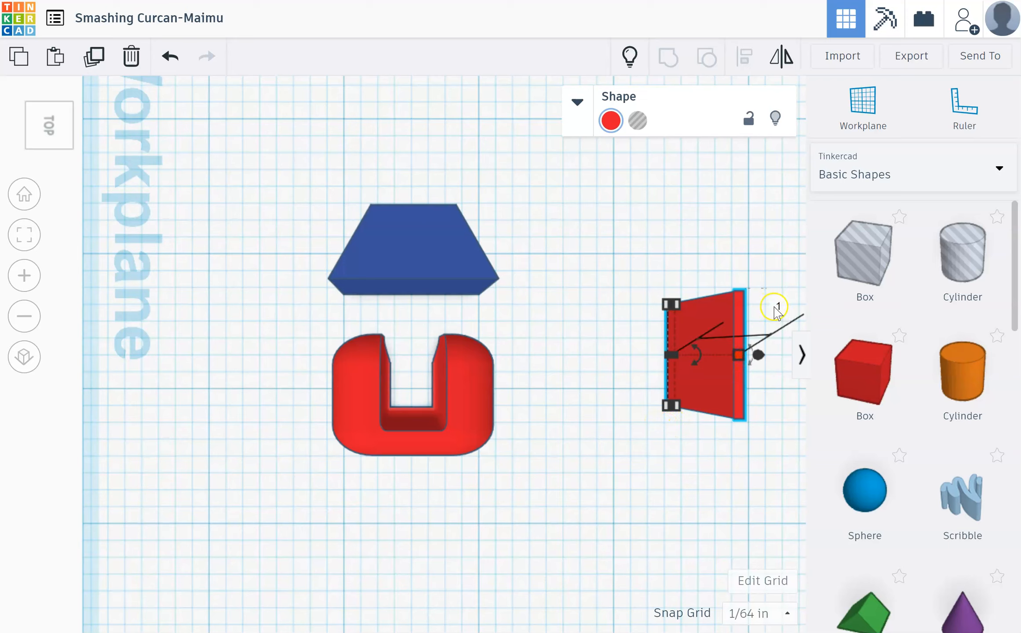
click(32, 319)
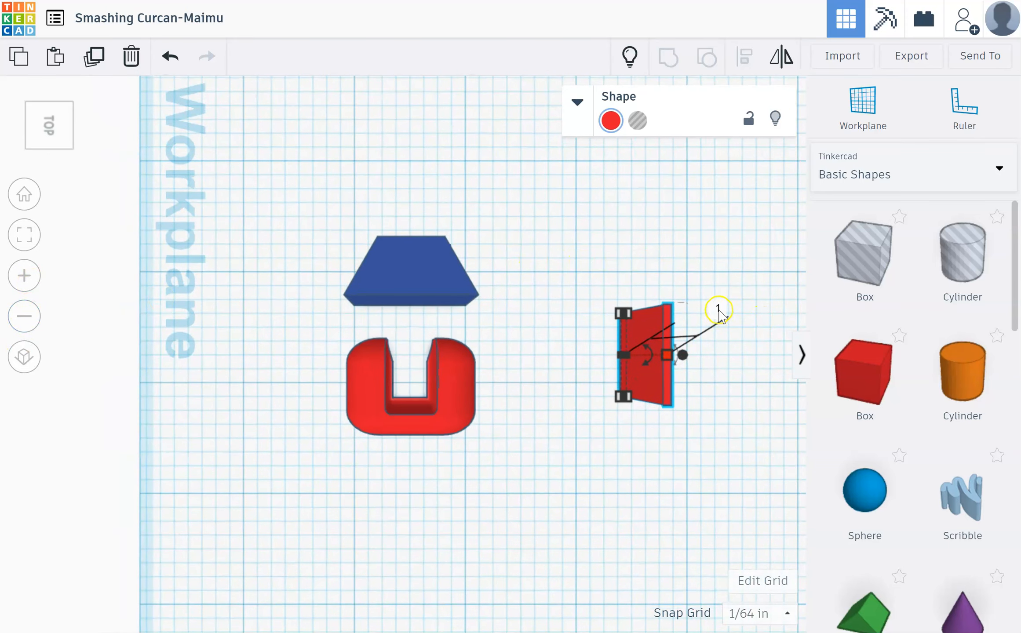
click(721, 308)
key(BackSpace)
text(.5)
key(Return)
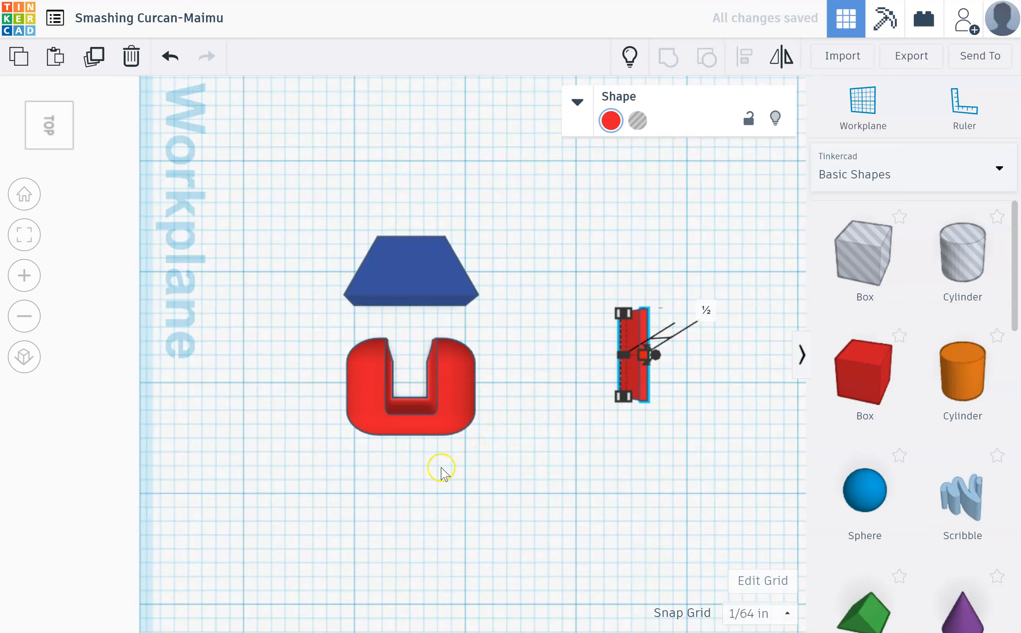
click(568, 468)
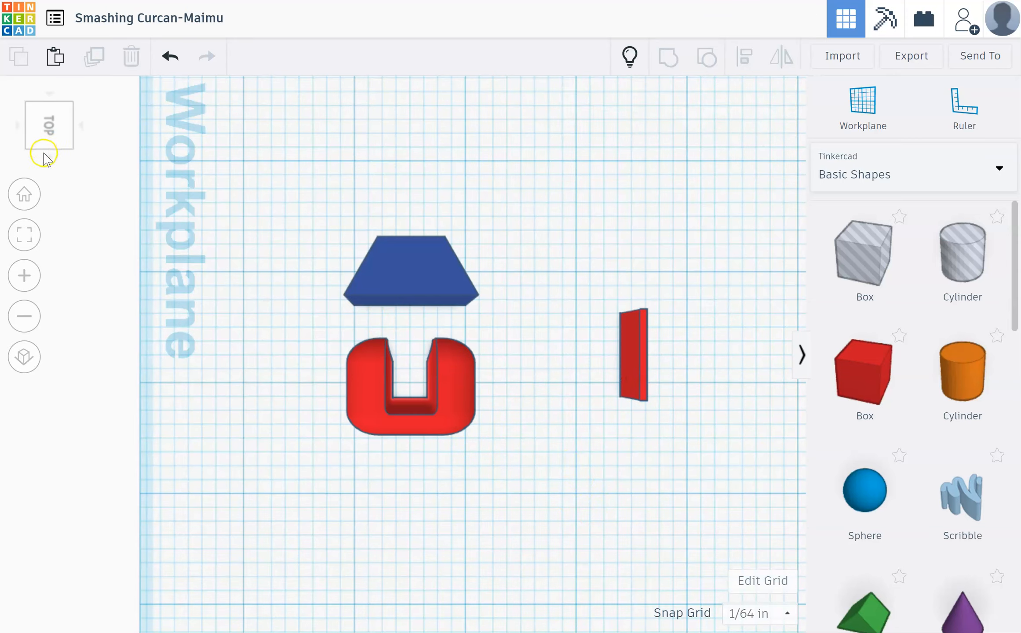
Raise the thin red panel 0.25 in above the workplane and deselect it.
drag(29, 148, 32, 148)
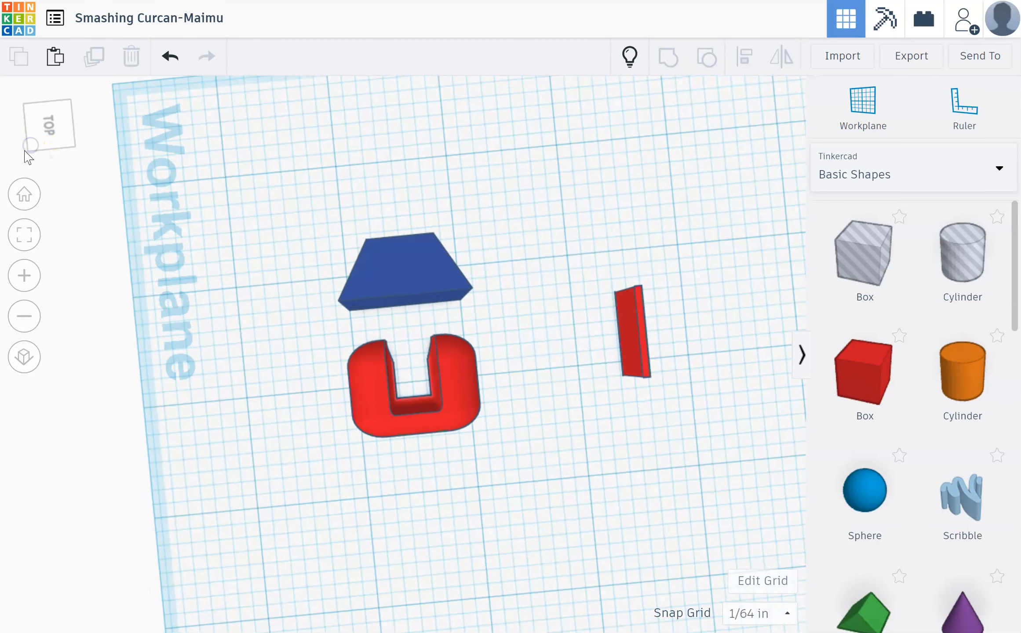
click(30, 146)
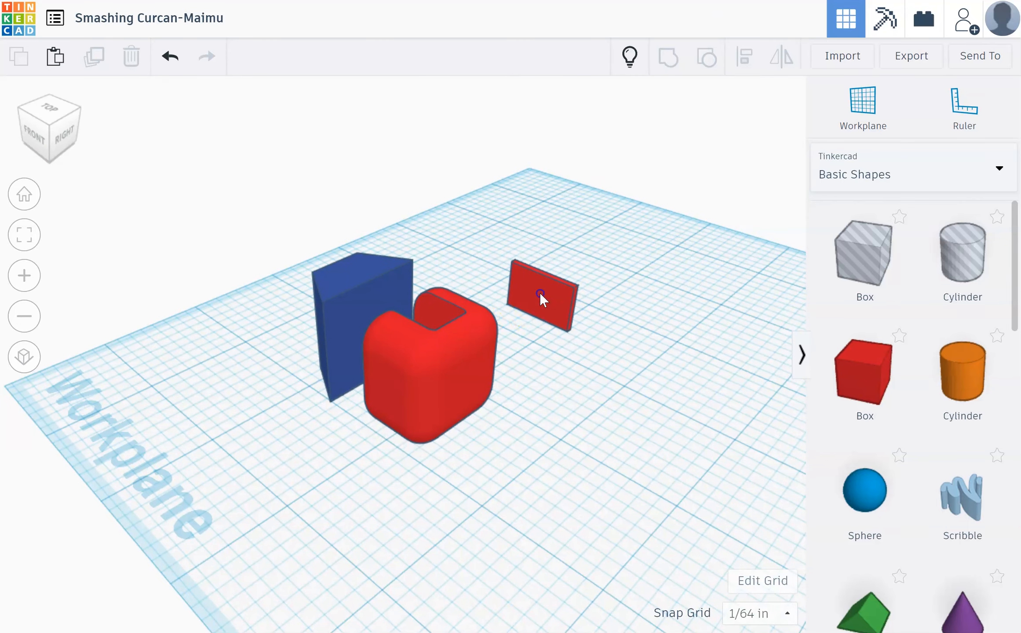
click(540, 293)
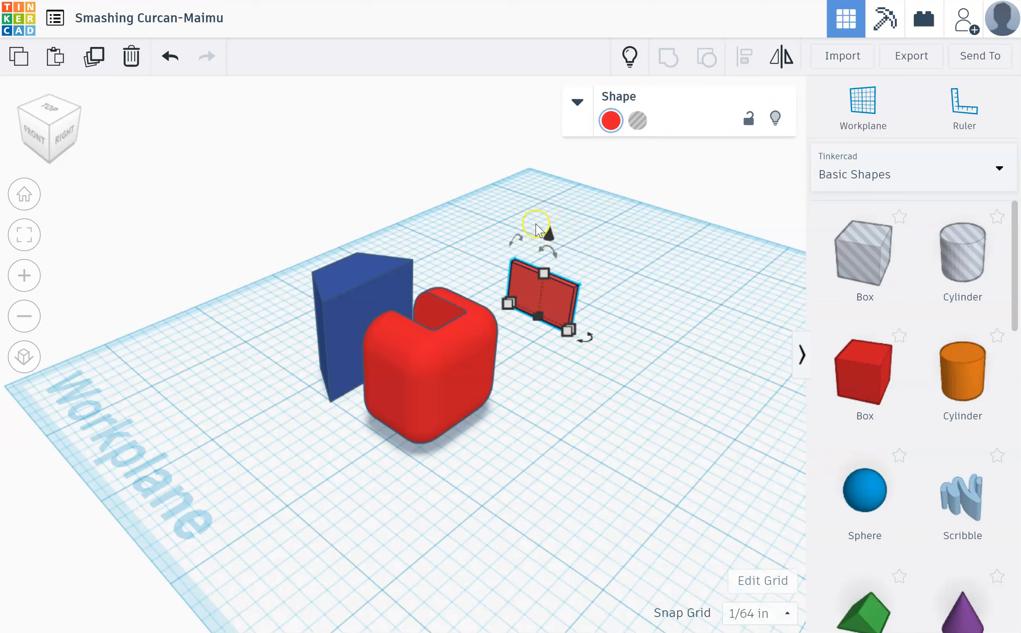
click(549, 240)
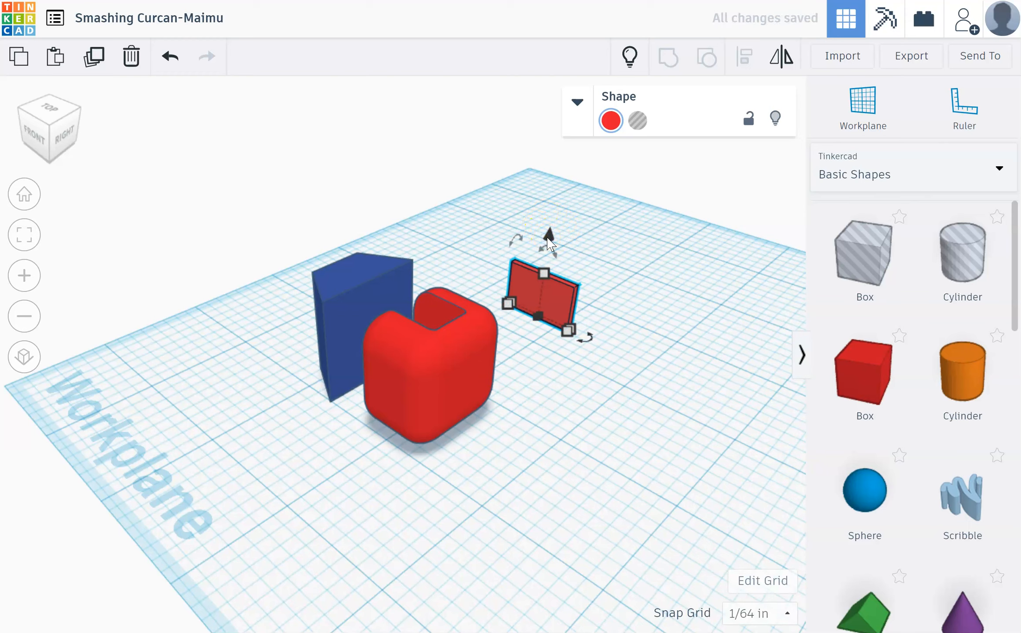
click(549, 236)
mouse_move(550, 240)
mouse_down()
mouse_move(555, 226)
mouse_move(562, 233)
mouse_up()
click(651, 334)
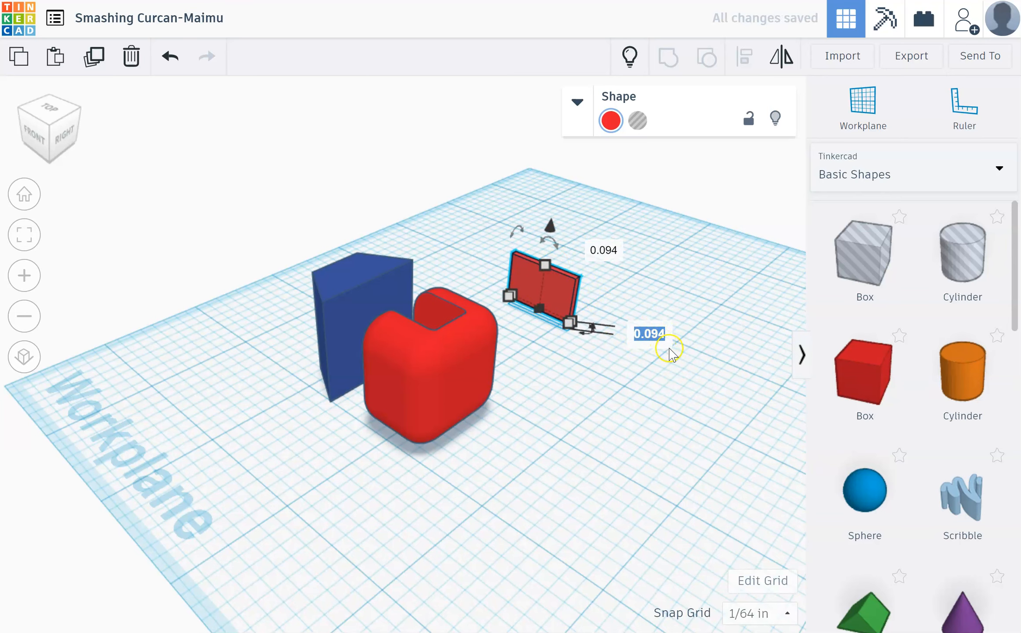
key(BackSpace)
text(.25)
key(Return)
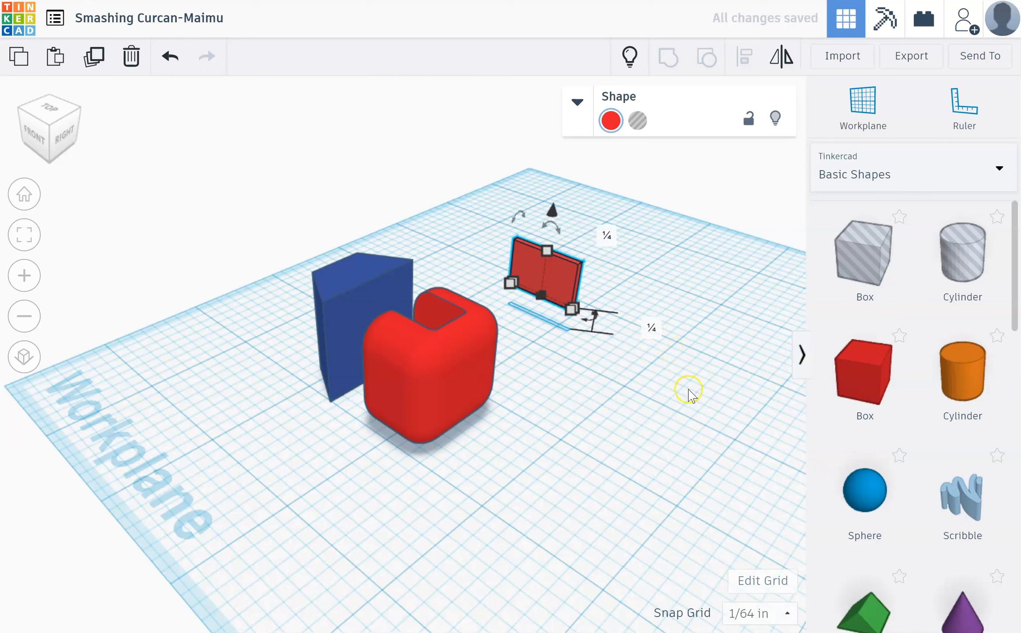
click(690, 394)
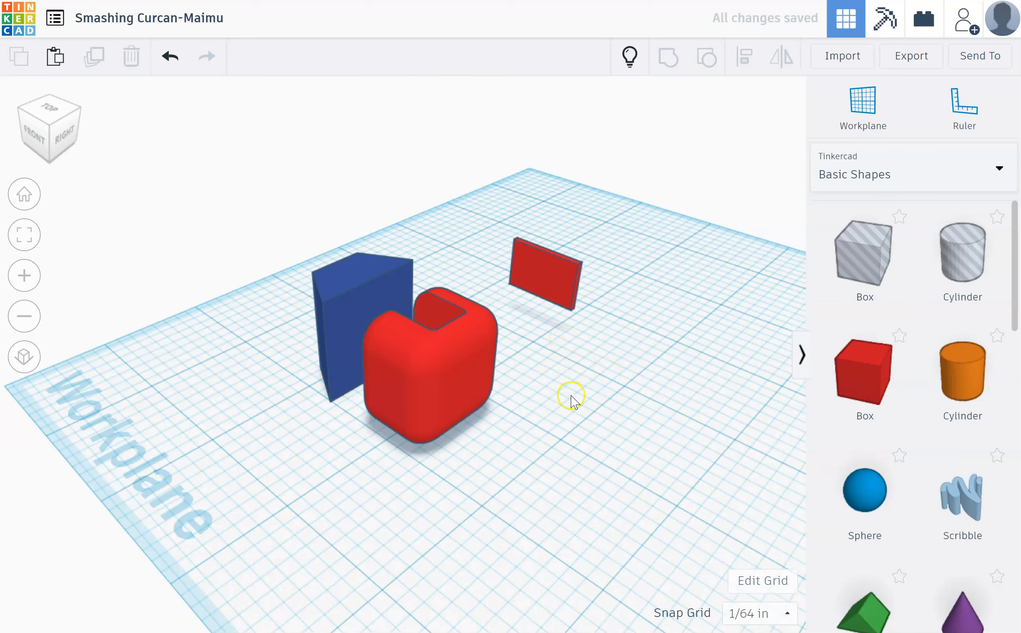
Align the thin red panel with the red rounded box so it sits flush with the box's front side.
click(49, 141)
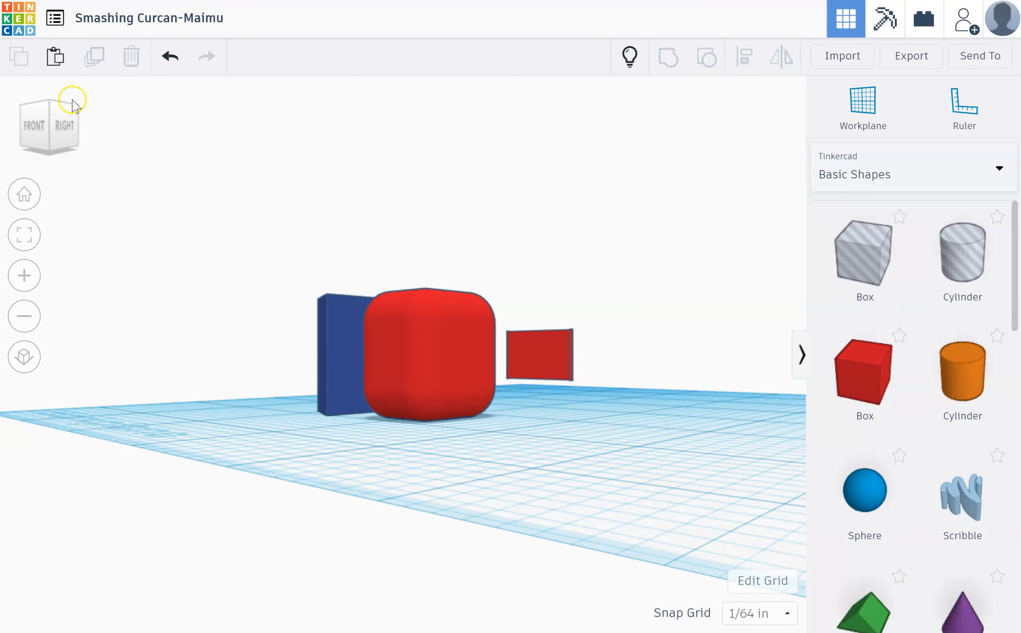
click(47, 105)
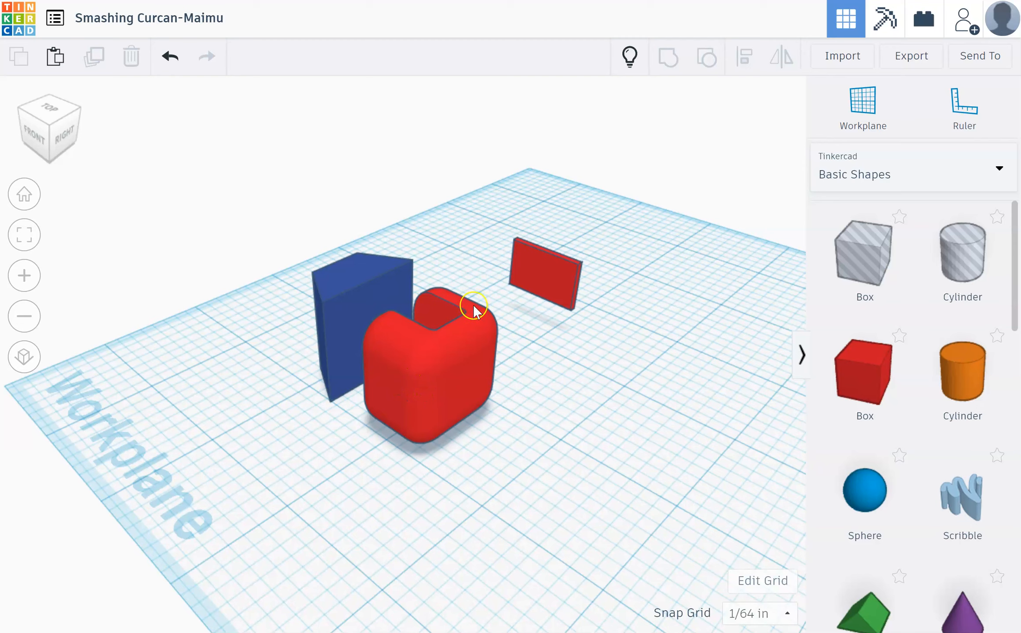
click(555, 277)
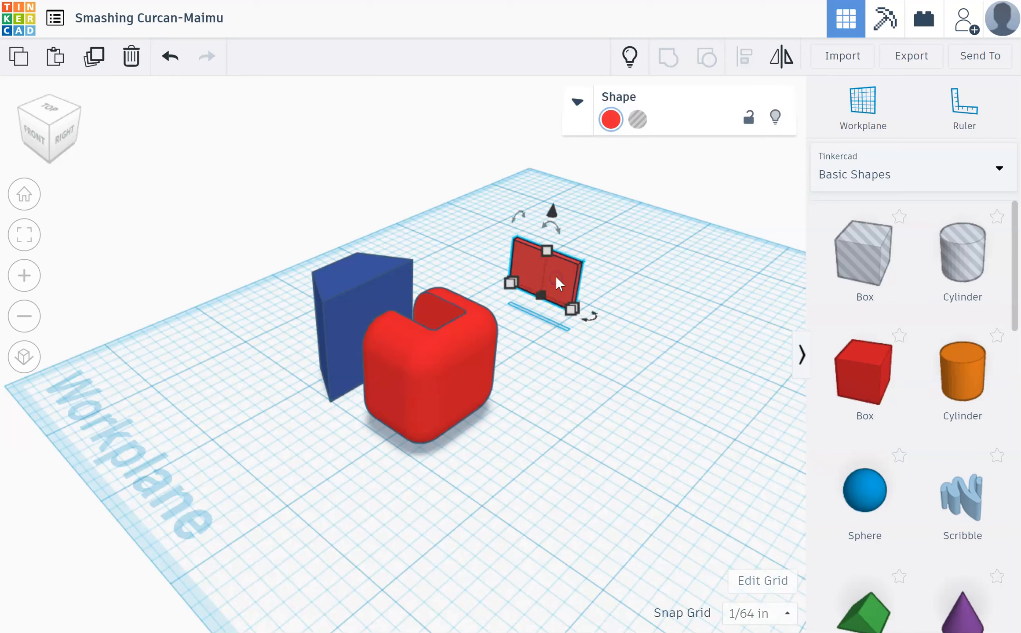
shift+click(427, 353)
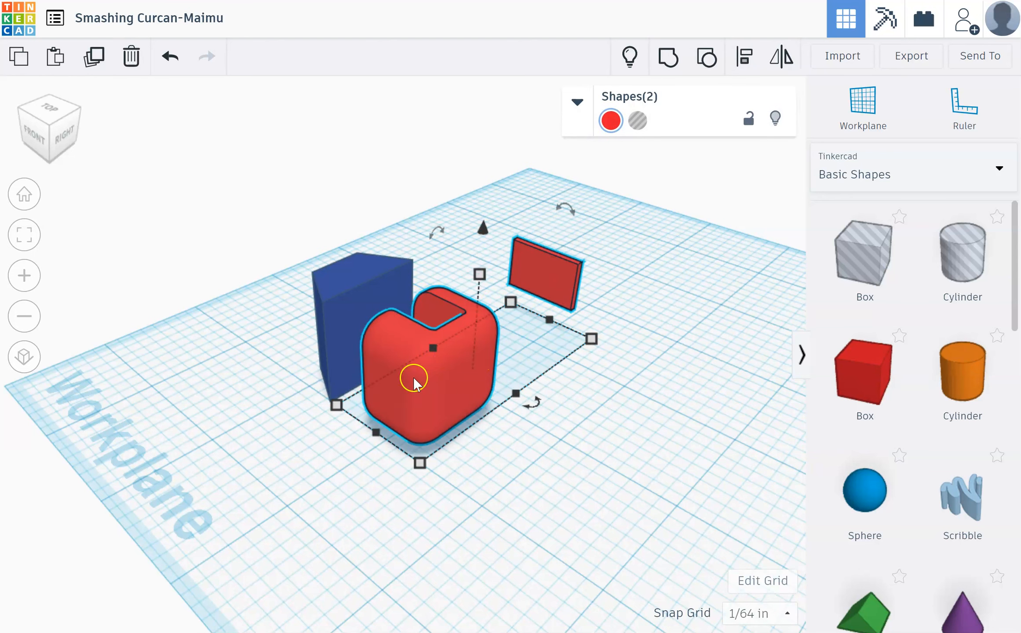
click(752, 59)
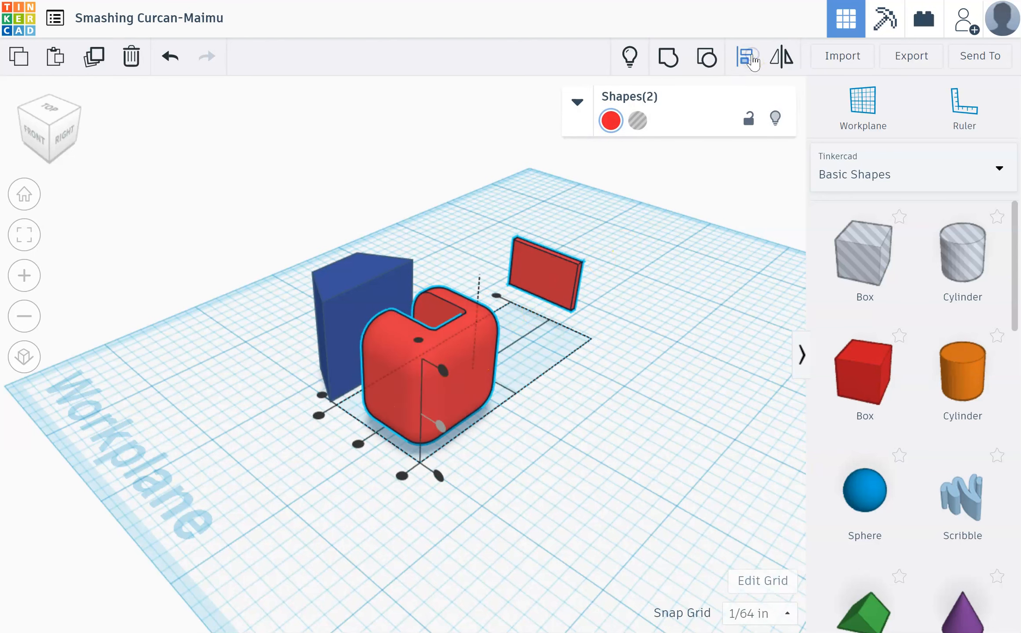
click(322, 395)
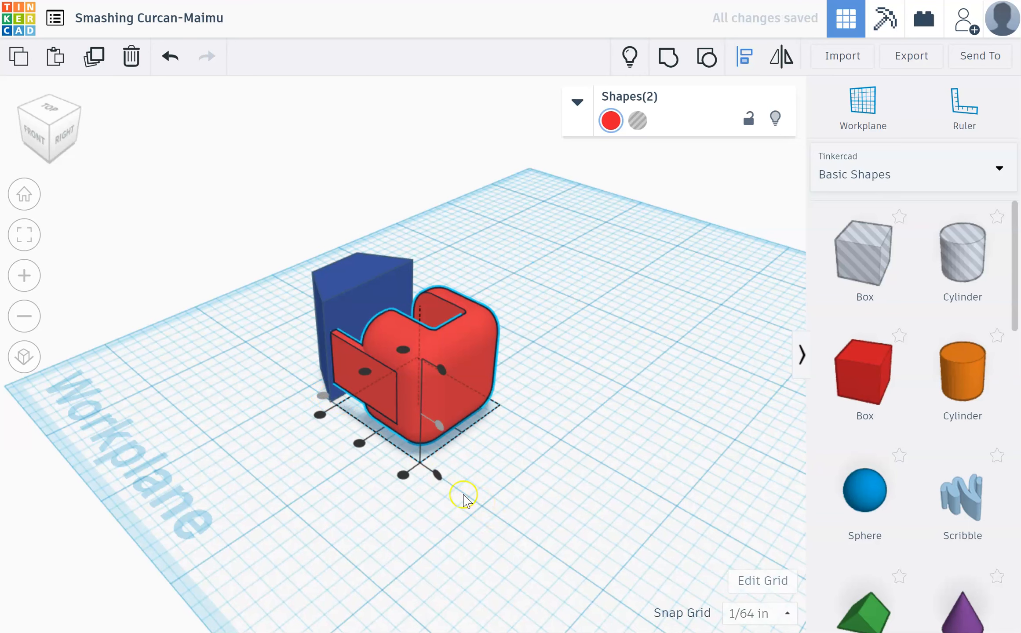
click(346, 360)
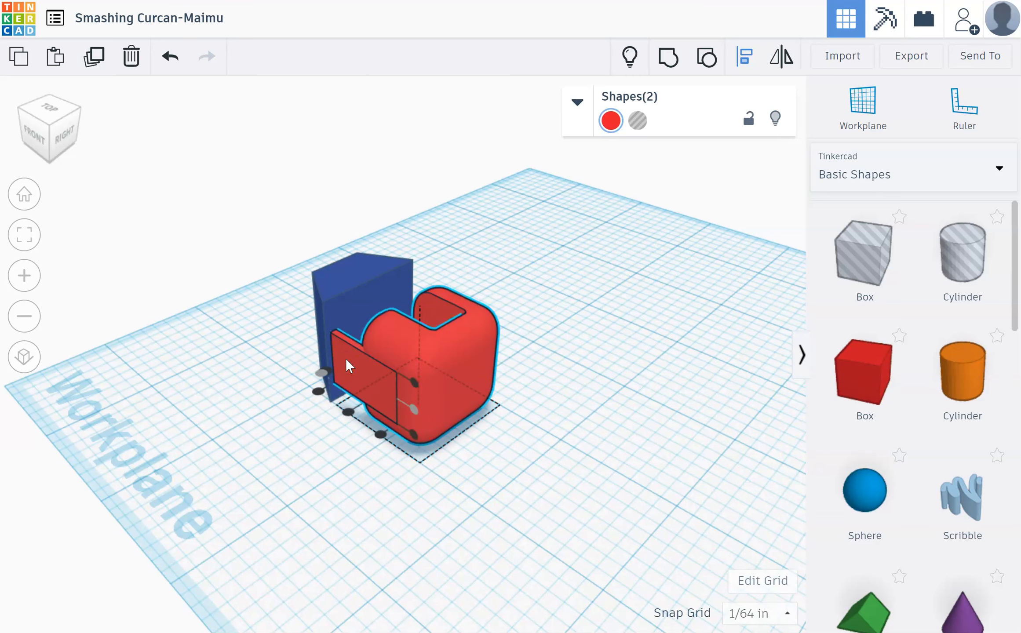
click(616, 431)
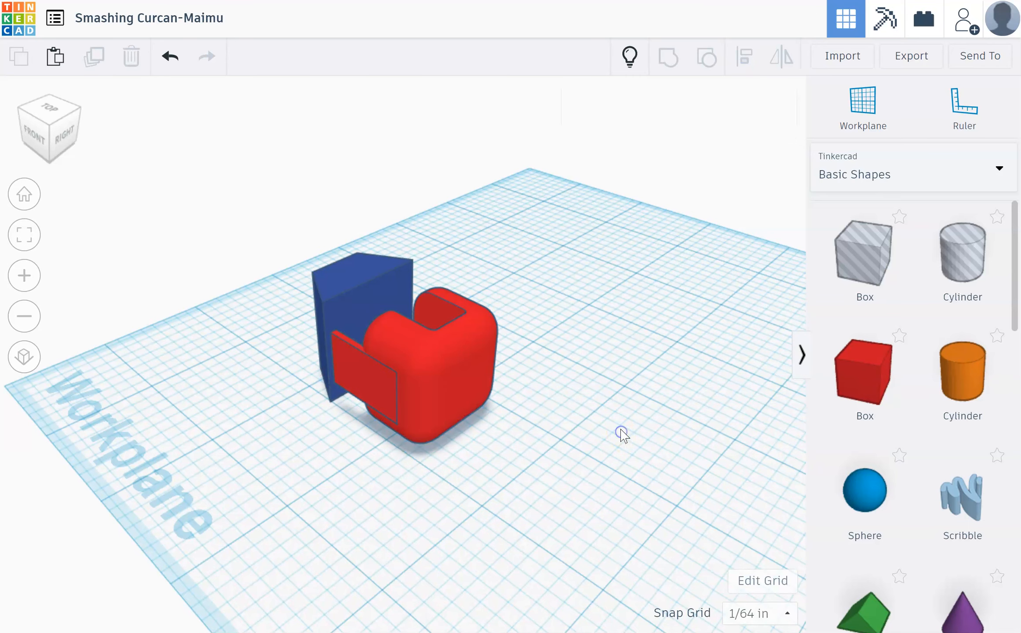
Nudge the thin panel toward the blue shape until it bridges the gap and overlaps both the blue shape and the red rounded box.
click(343, 363)
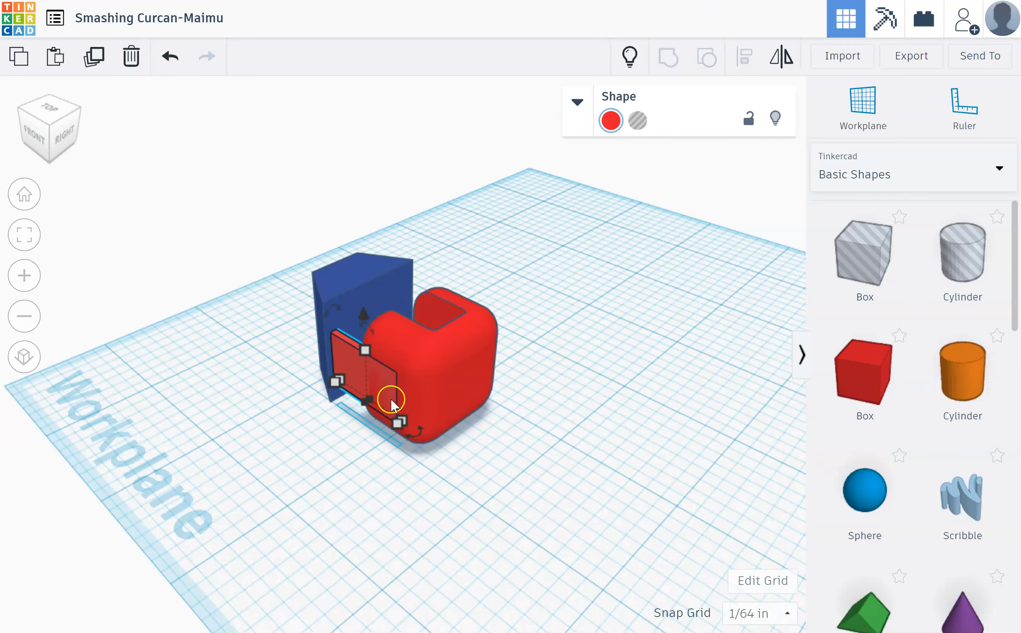
click(398, 421)
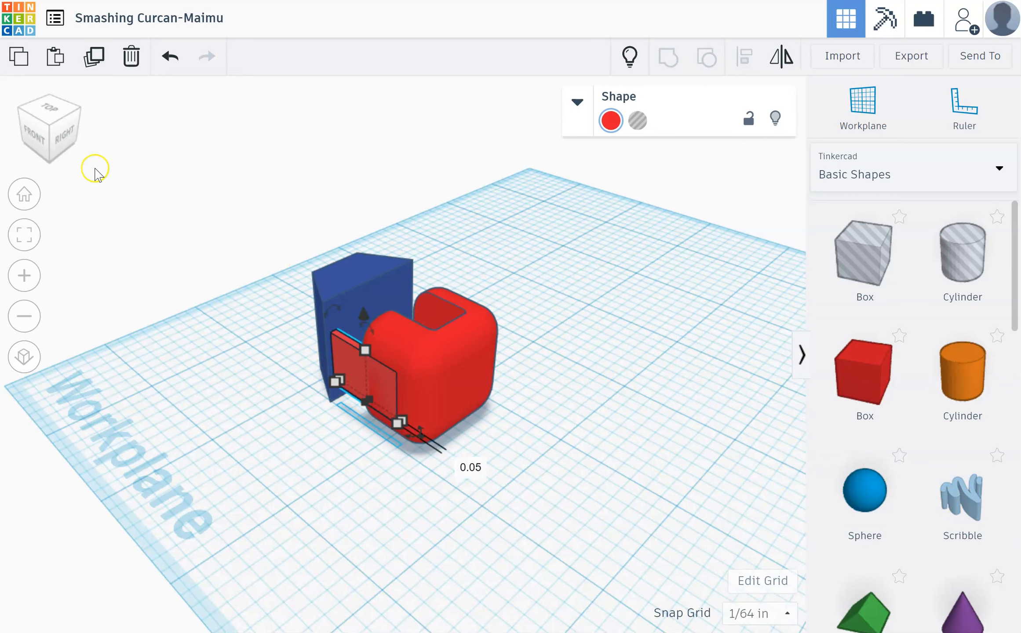
click(37, 146)
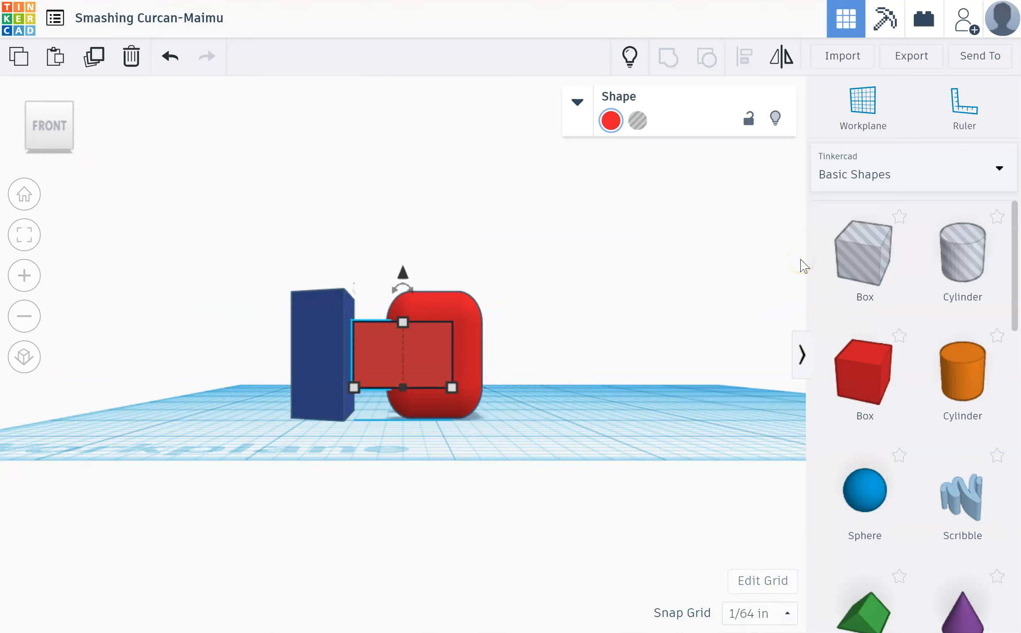
key(Left)
key(Left)
key(Left)
key(Left)
key(Left)
key(Left)
key(Left)
key(Left)
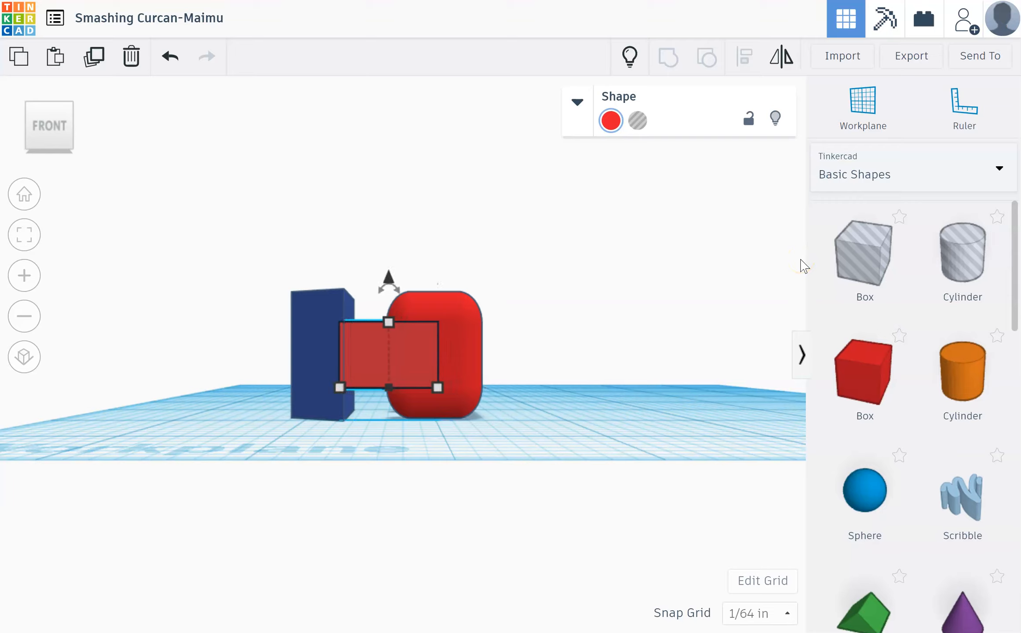
key(Right)
key(Right)
key(Right)
key(Right)
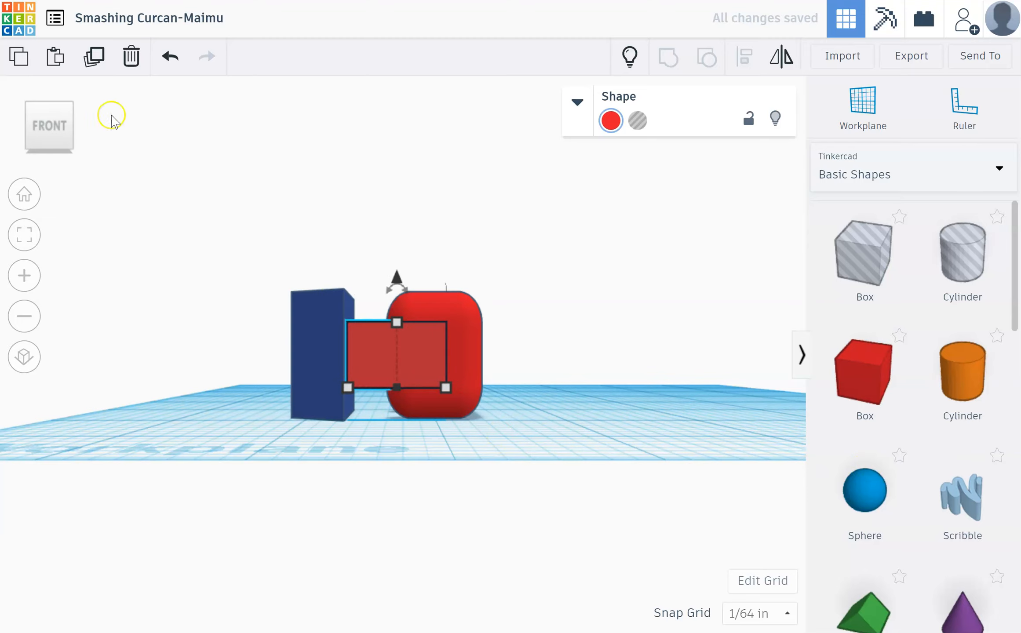
click(72, 127)
click(48, 106)
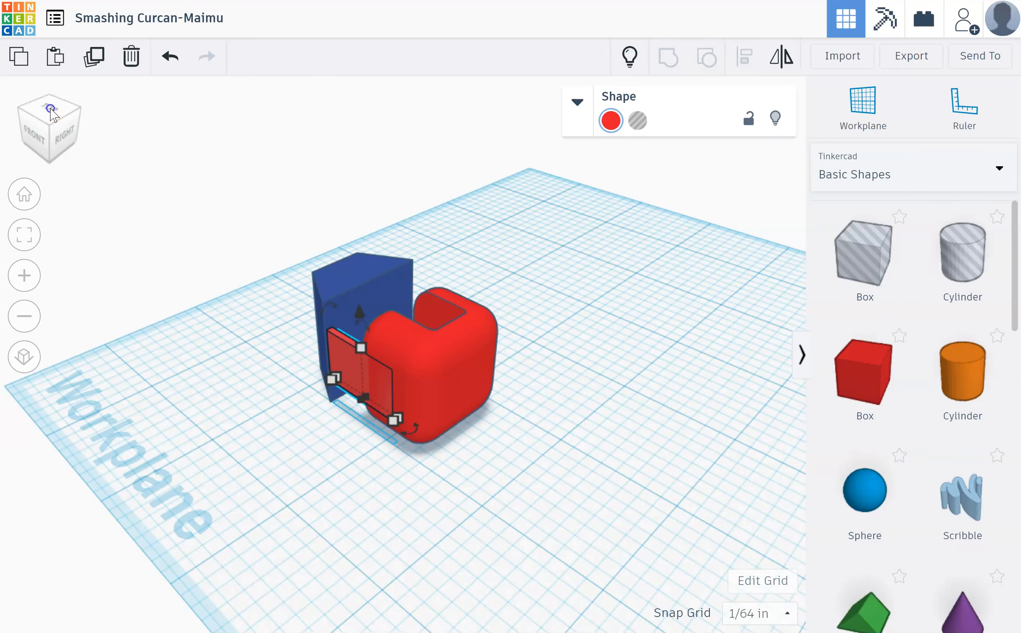
click(51, 111)
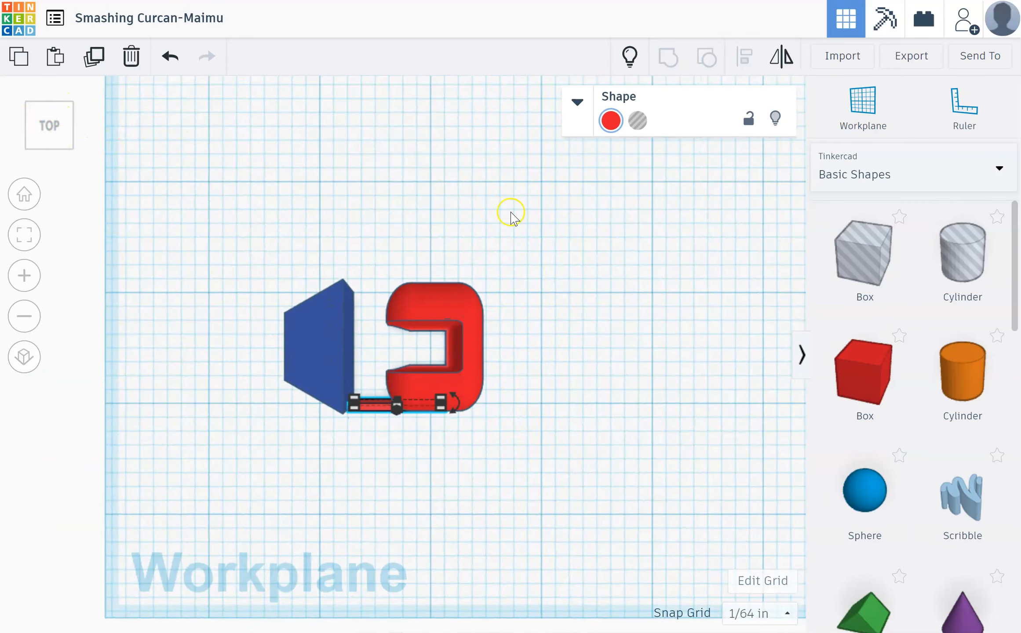
Copy the thin red side panel and paste a duplicate of it.
click(332, 296)
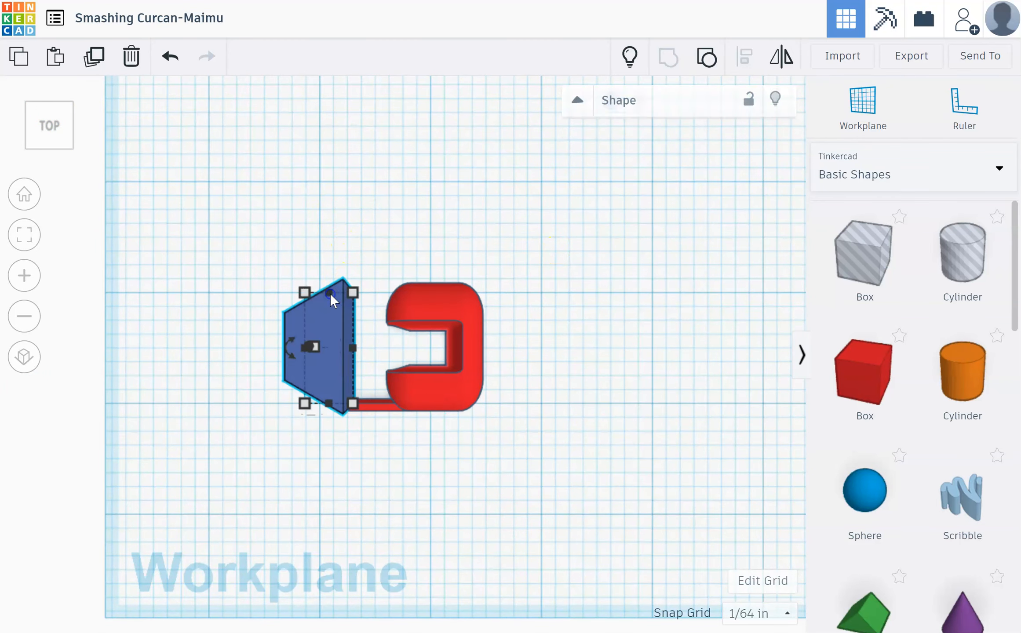
click(73, 106)
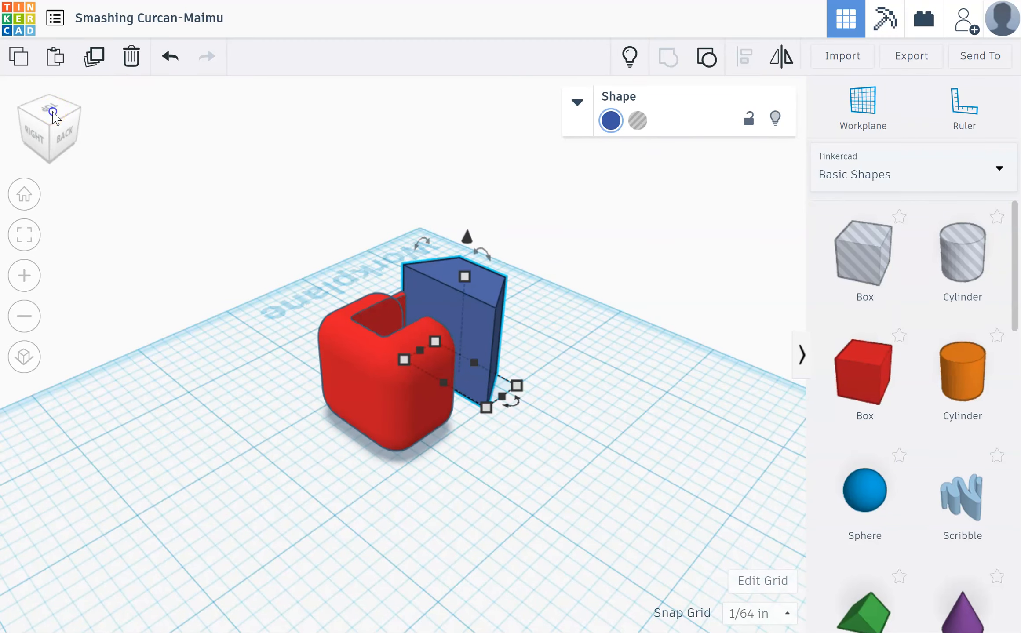
click(53, 112)
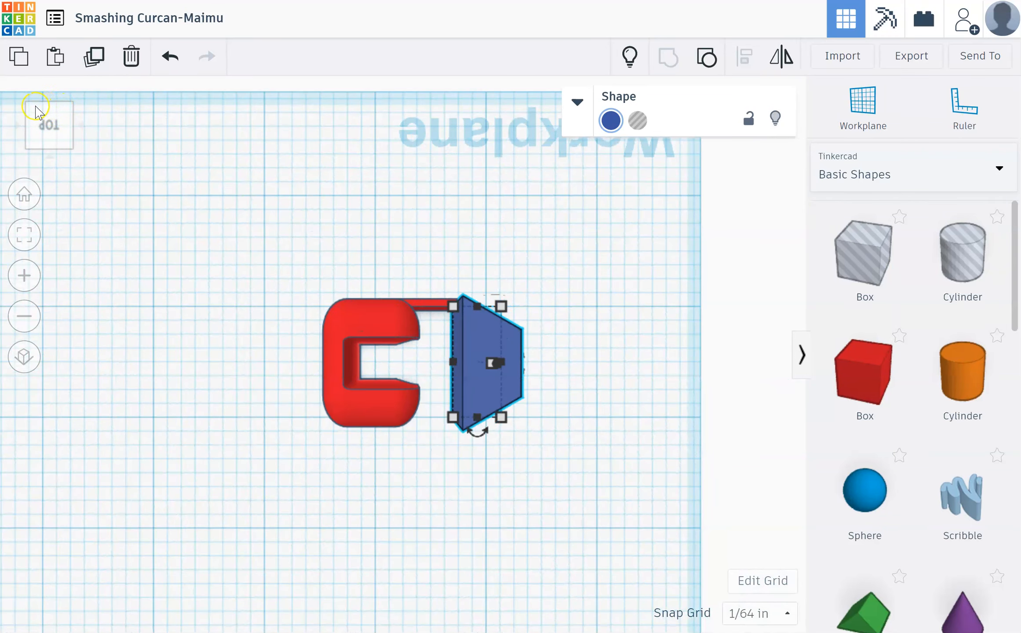
click(36, 110)
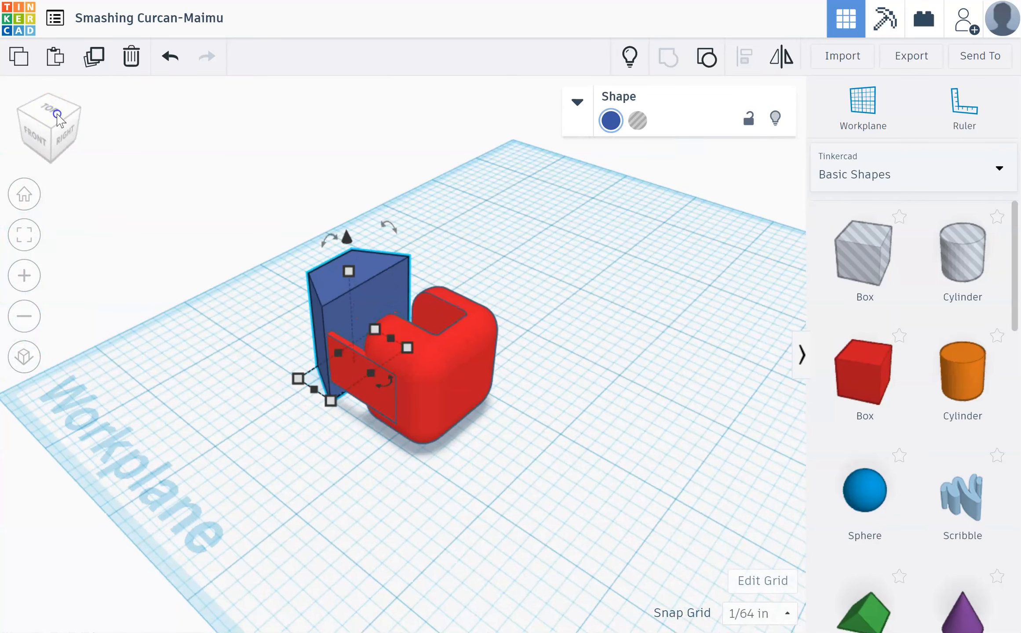
click(58, 115)
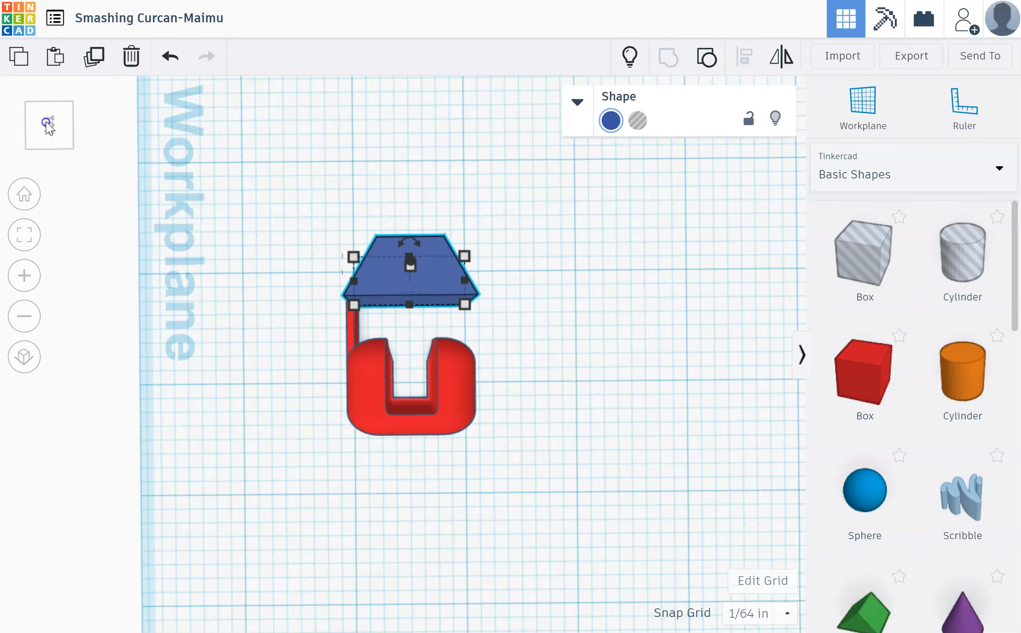
click(54, 59)
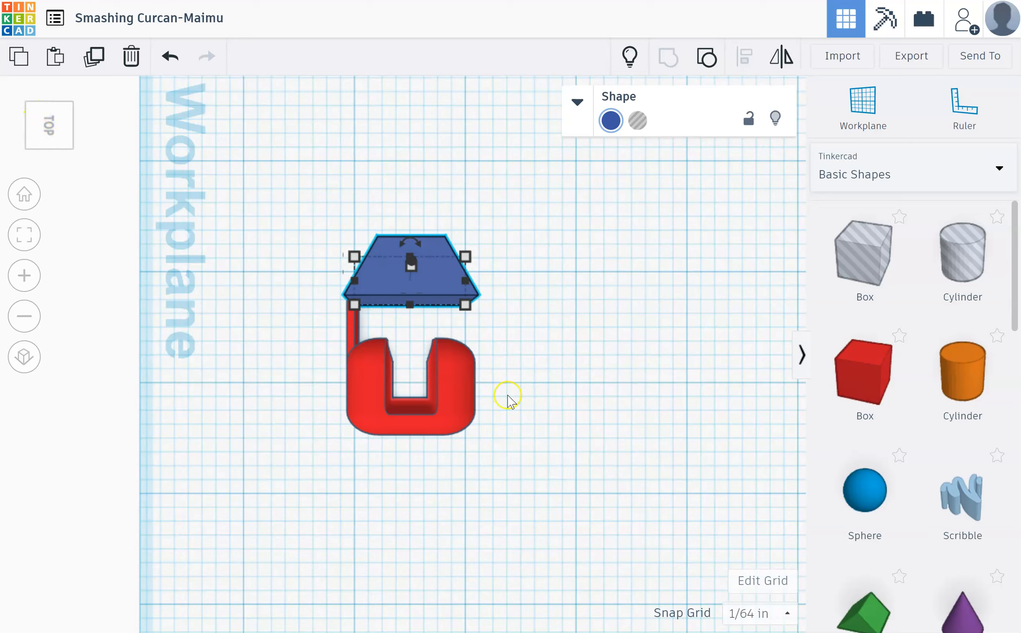
click(415, 470)
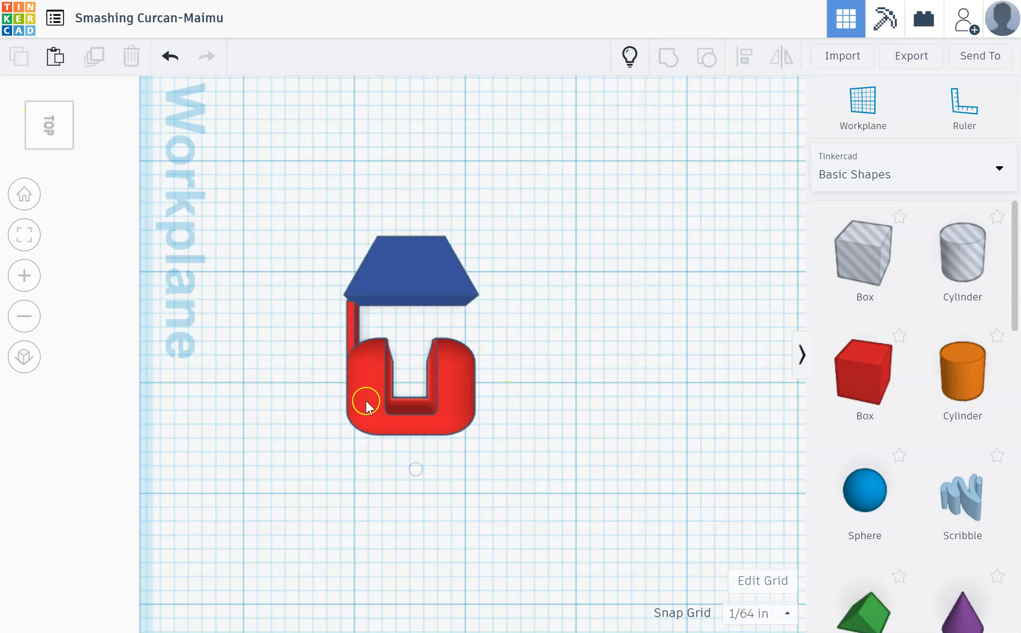
click(353, 328)
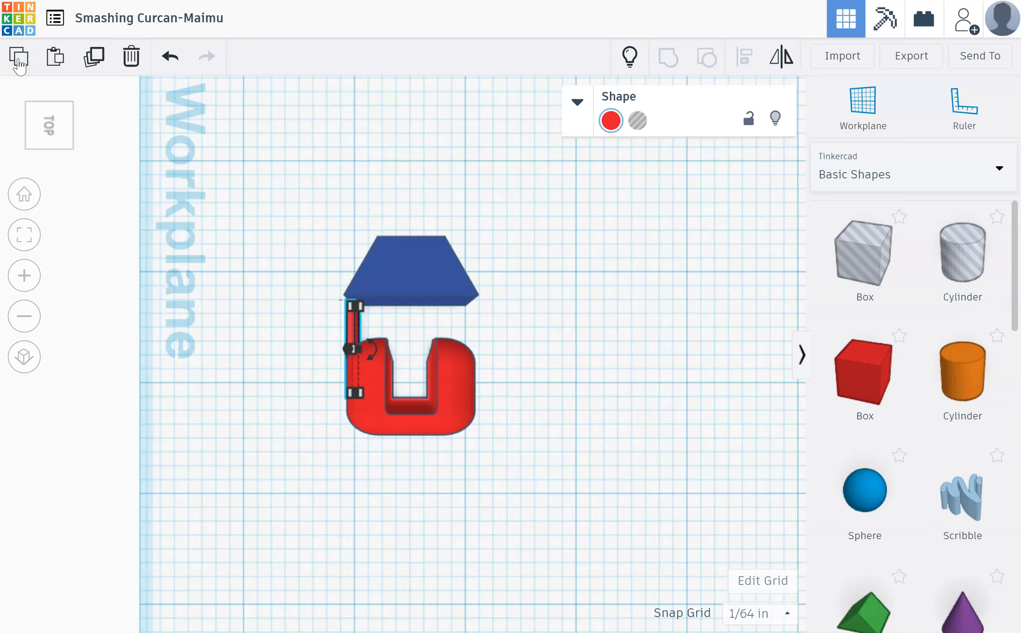
click(66, 63)
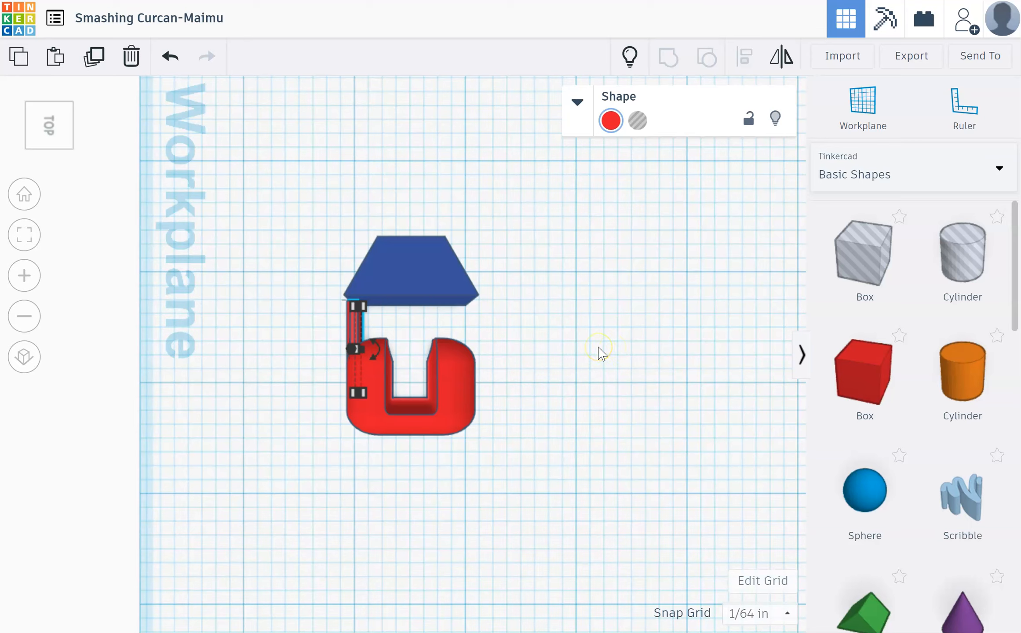
Nudge the duplicate panel across the car until it stands in the red rounded box's opening, and deselect it.
key(Right)
key(Right)
key(Right)
key(Right)
key(Right)
key(Right)
key(Right)
key(Right)
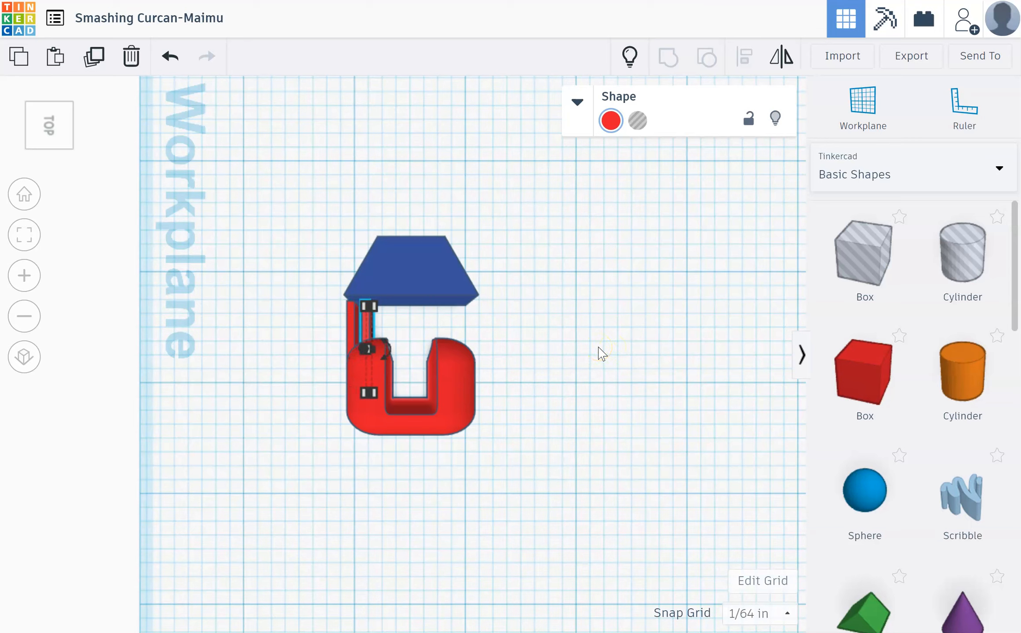
key(Right)
key(Right)
key(Right)
key(Right)
key(Right)
key(Right)
key(Right)
key(Right)
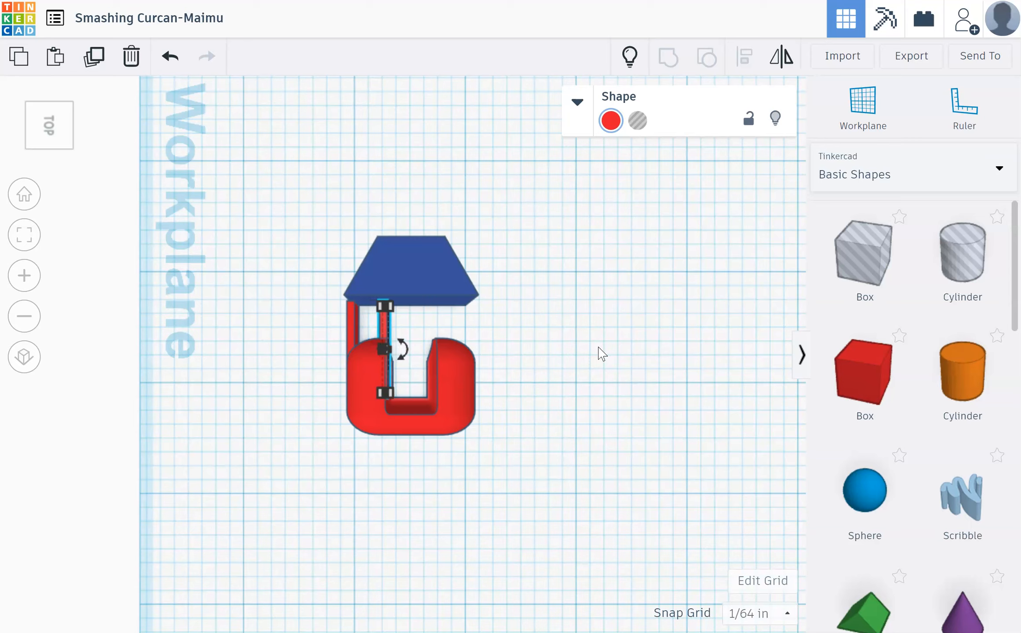
key(Right)
key(Right)
key(Right)
key(Right)
key(Right)
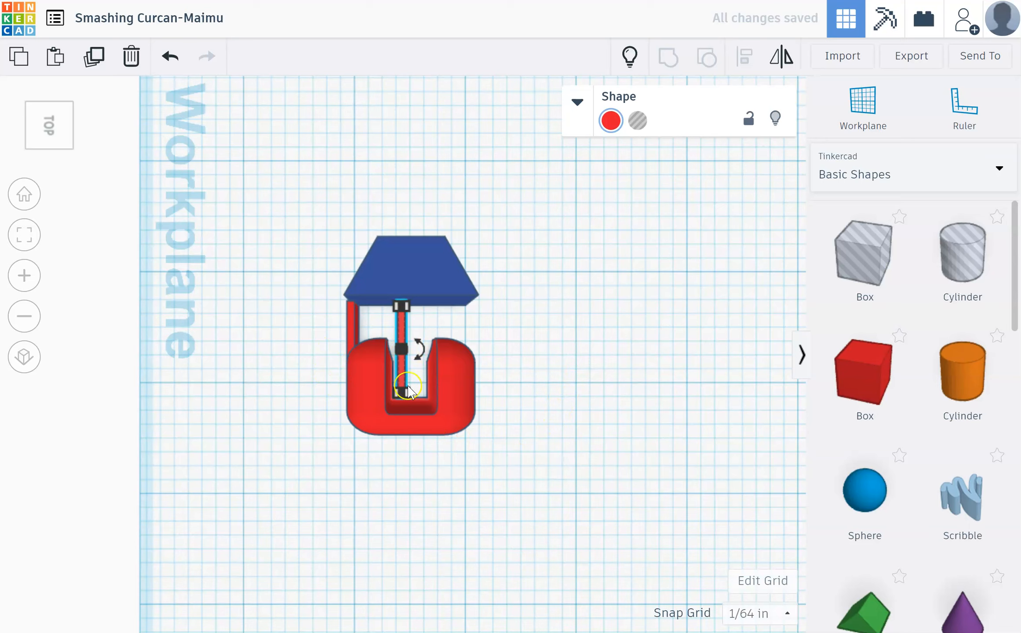
click(547, 325)
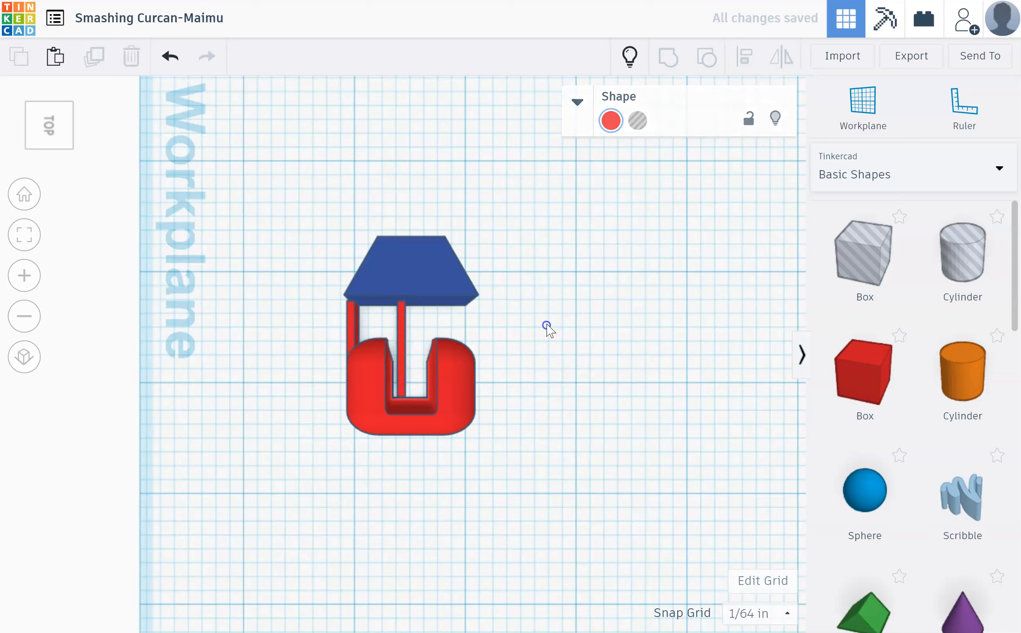
Group the original thin side panel with the red rounded box and deselect the result.
click(353, 323)
click(390, 414)
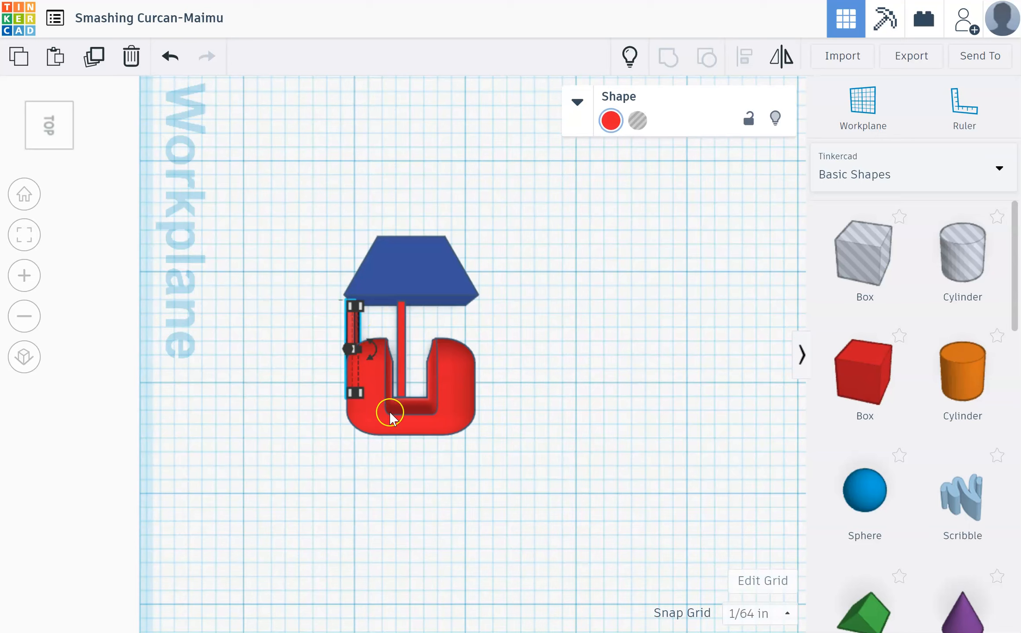
shift+click(387, 418)
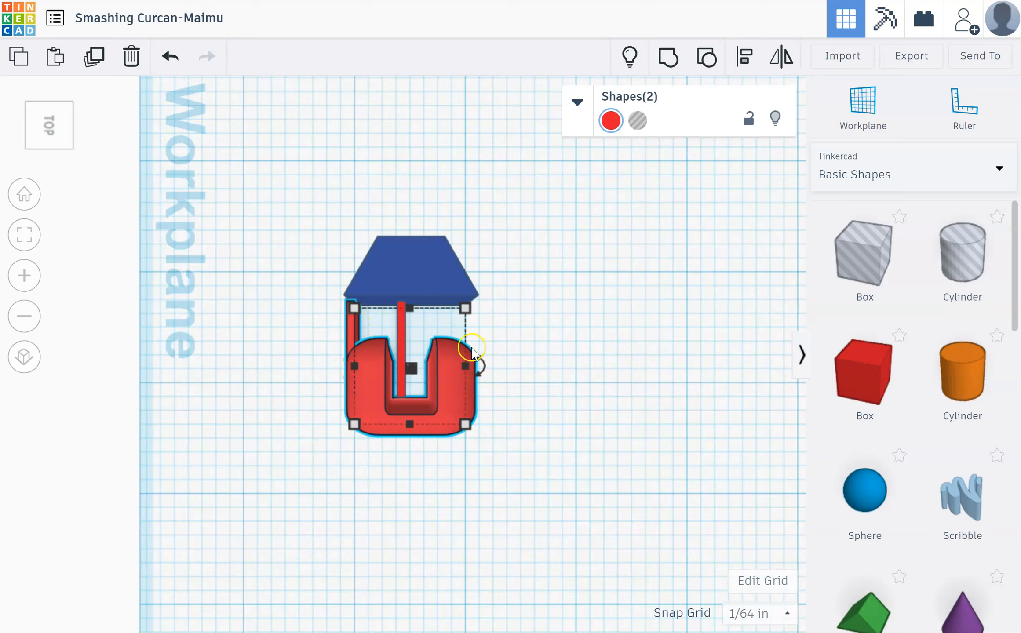
click(668, 60)
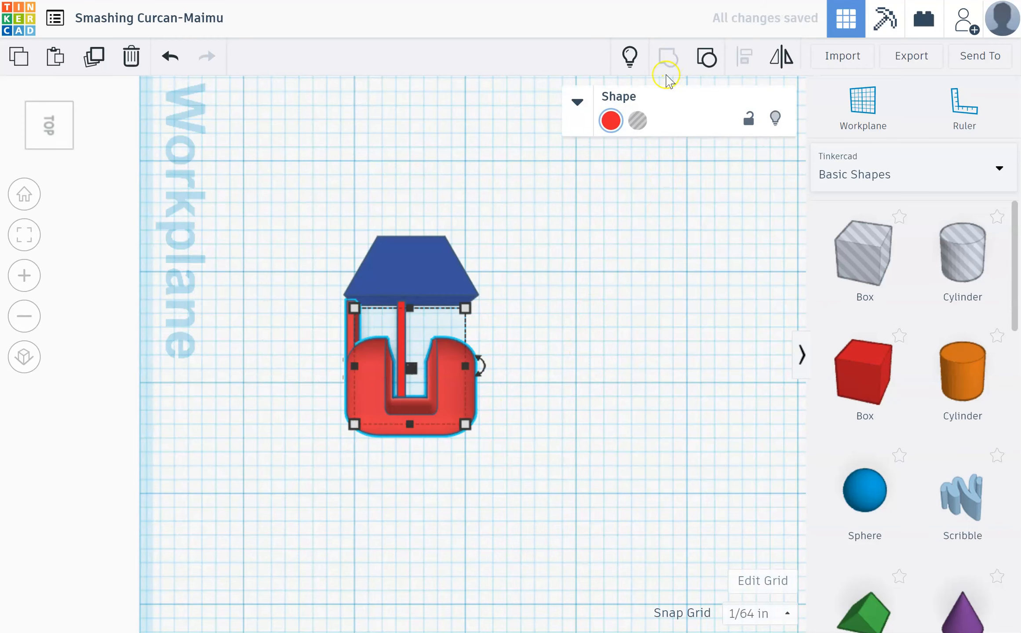
click(558, 342)
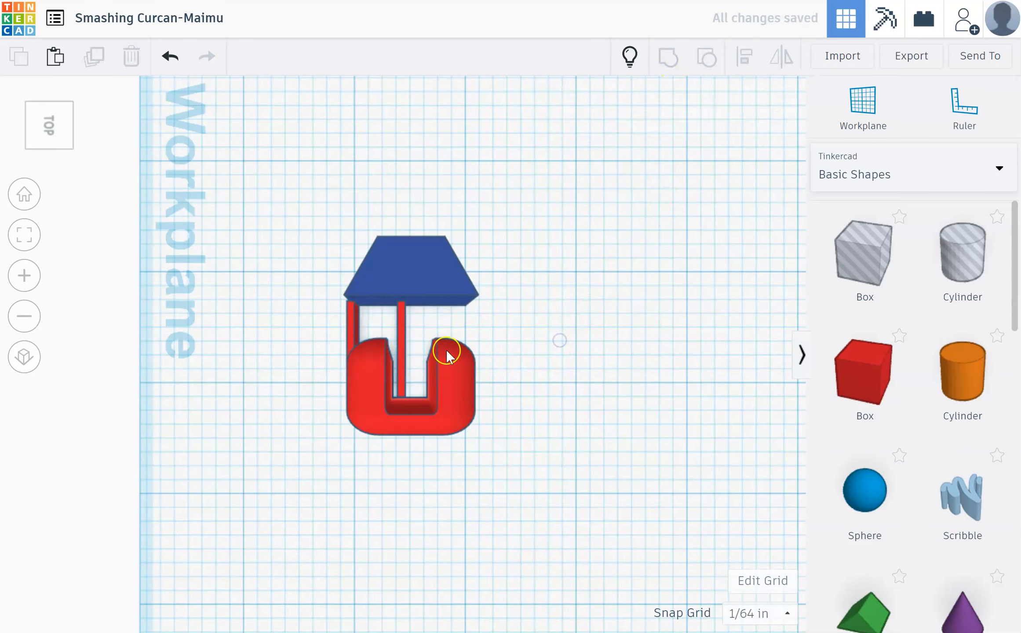
Align the duplicate panel flush with the red box's outer side opposite the first panel.
click(401, 350)
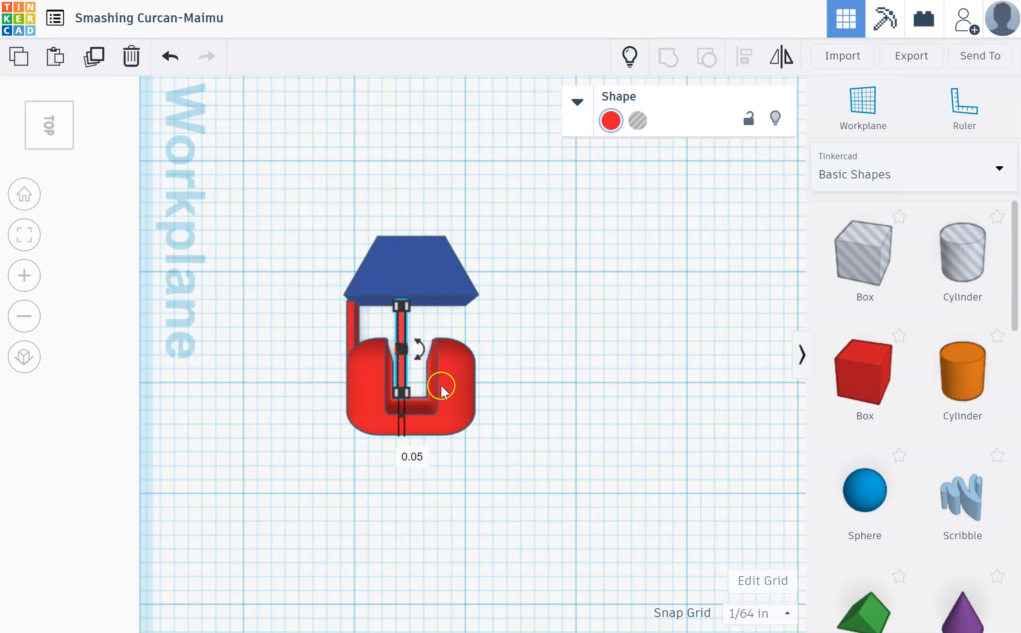
click(453, 401)
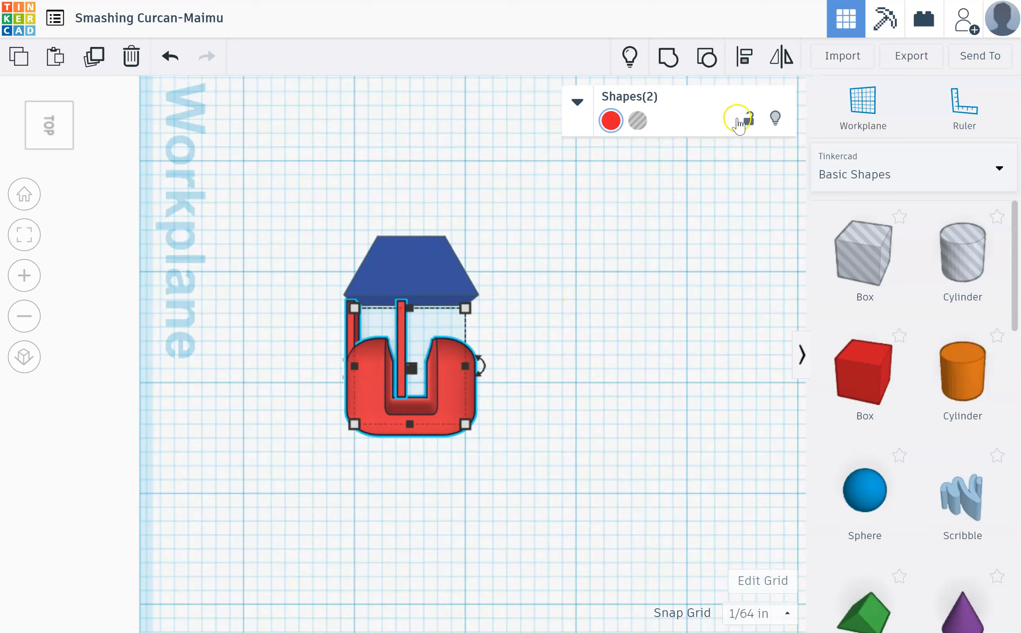
click(747, 55)
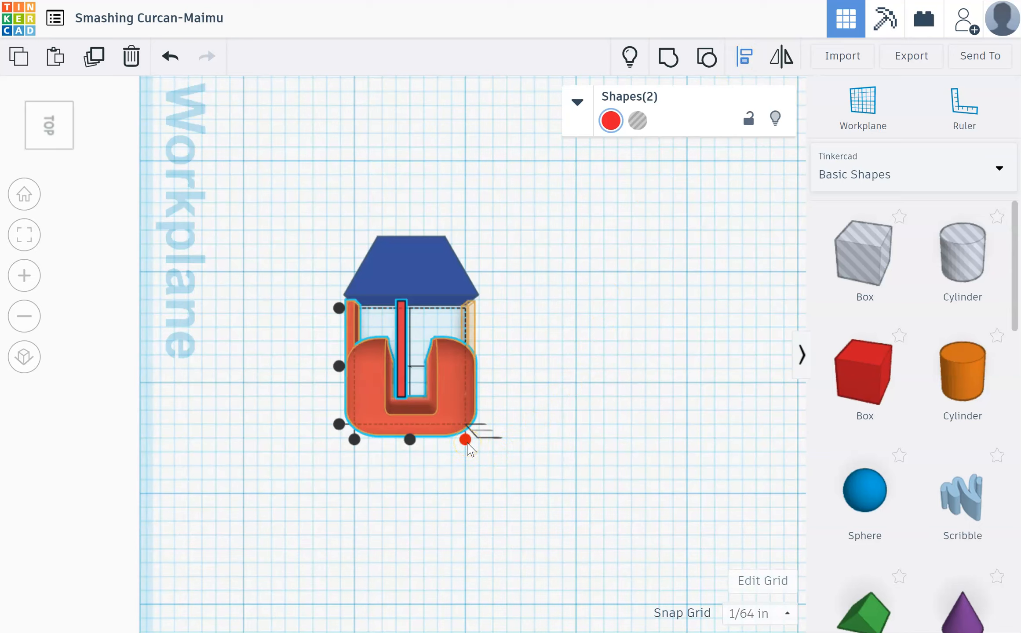
click(465, 440)
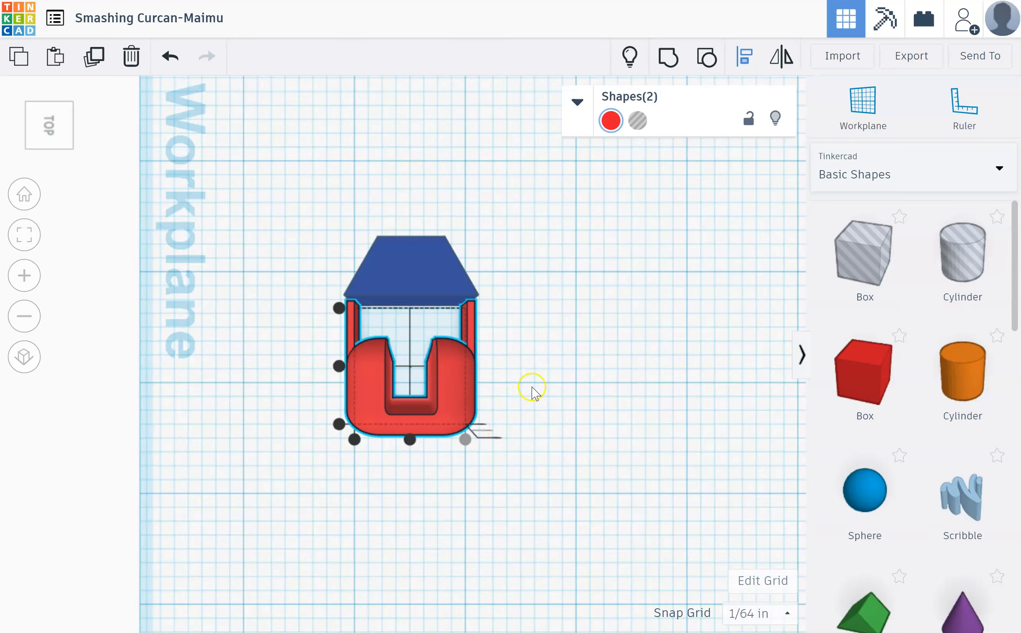
click(531, 390)
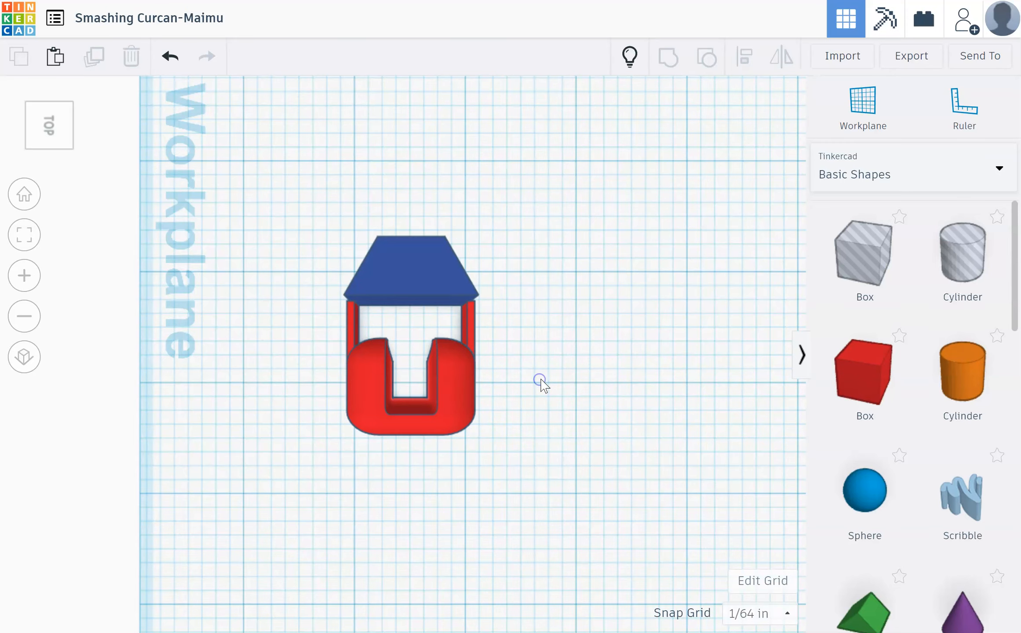
Group the second side panel with the red rounded box and its first panel.
click(475, 314)
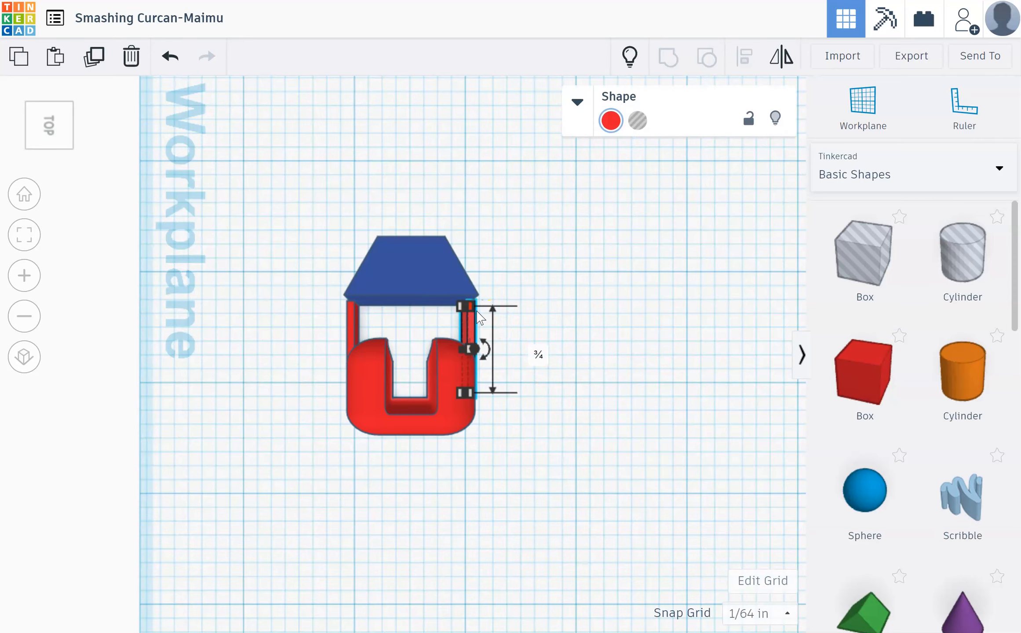
click(375, 396)
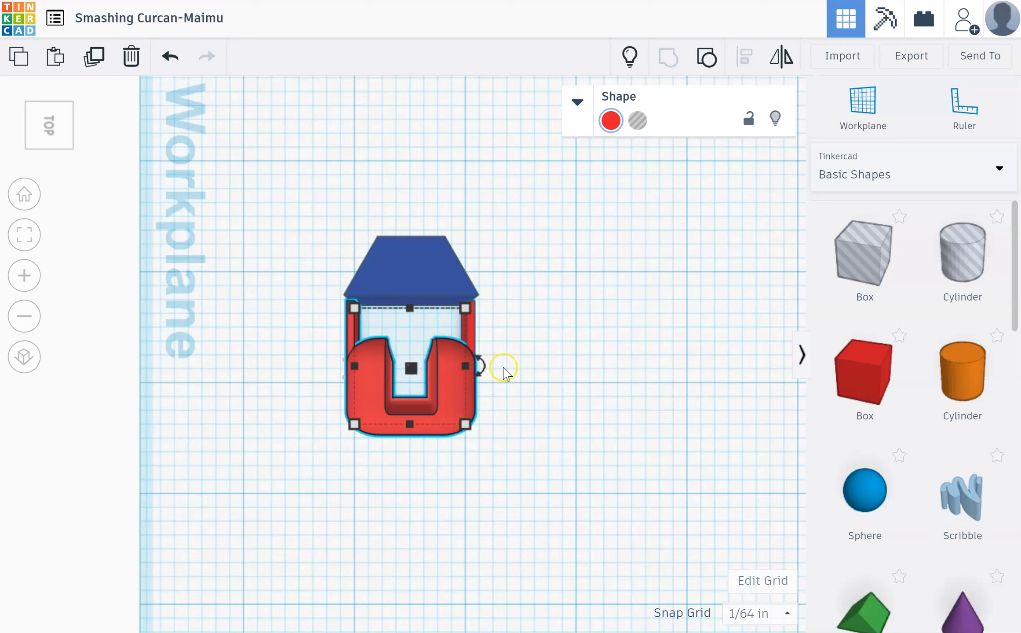
click(473, 334)
shift+click(474, 334)
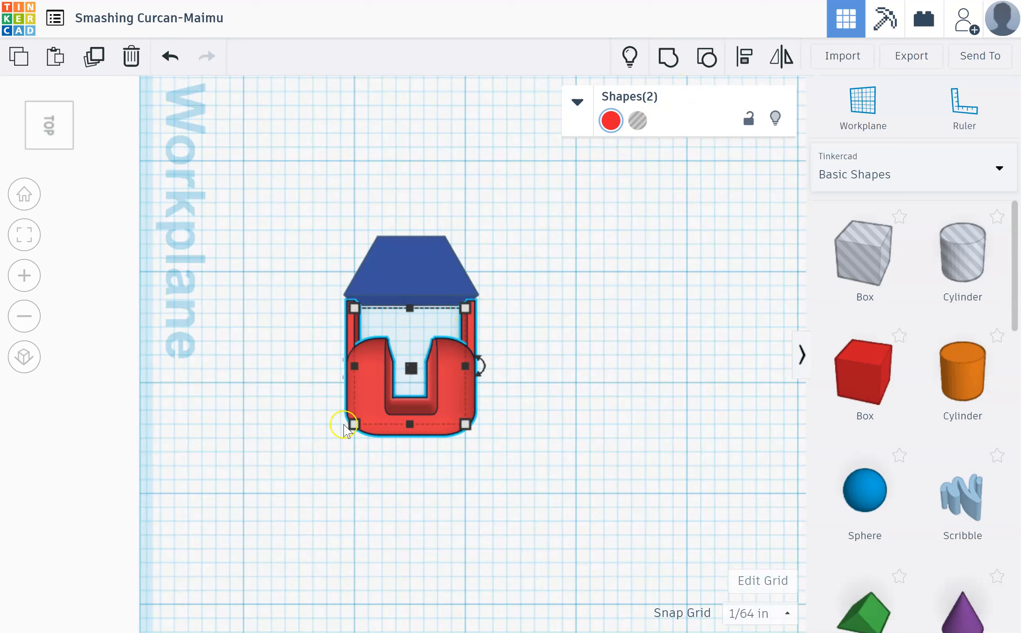
click(669, 58)
click(535, 400)
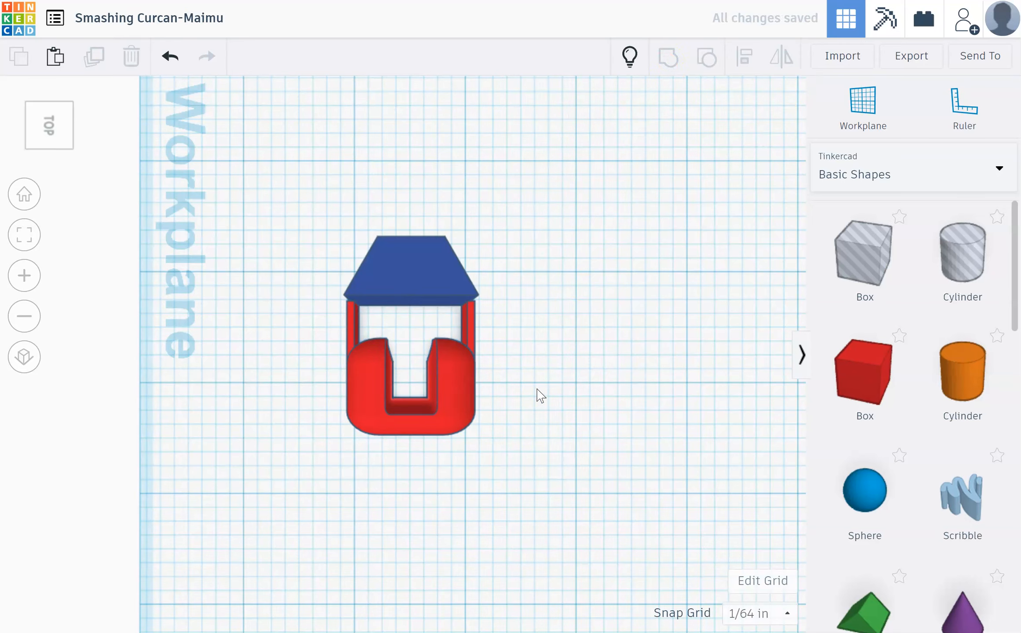
click(533, 360)
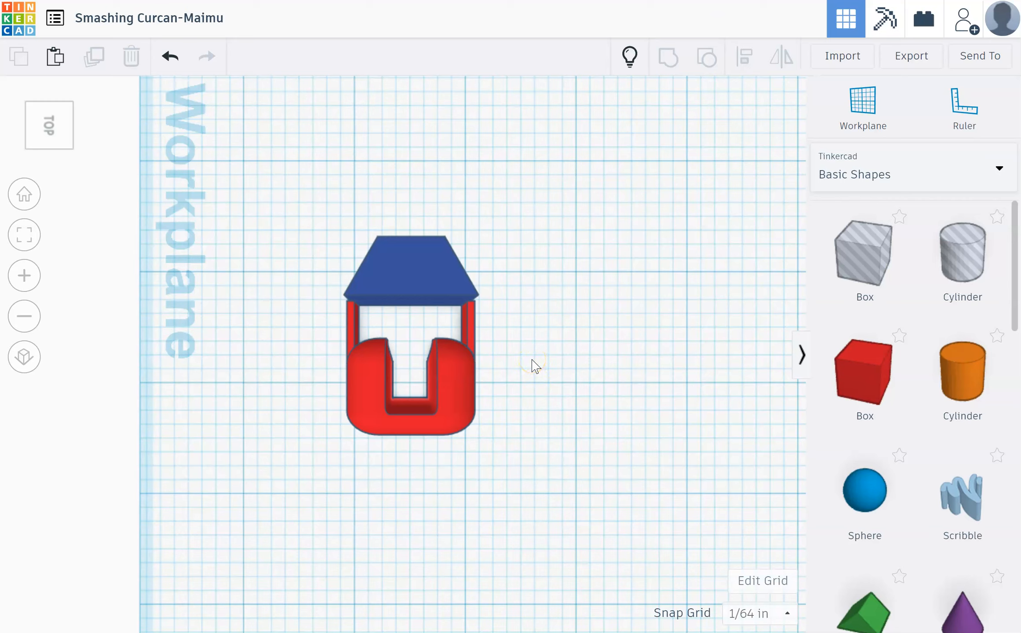
Nudge the blue trapezoidal shape toward the red box so it overlaps the ends of both side panels more deeply.
click(444, 287)
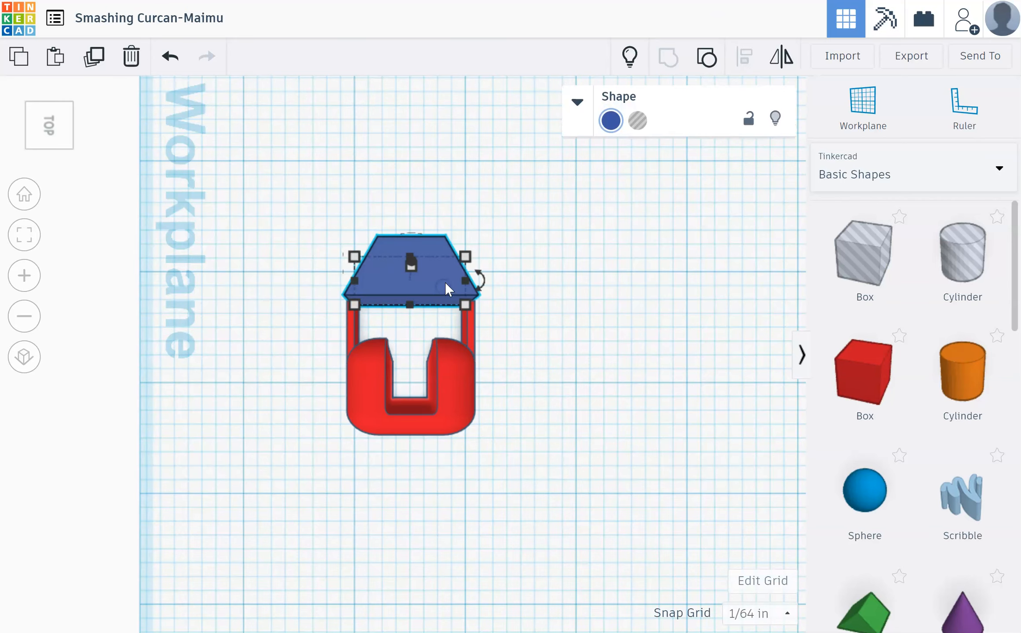
key(Down)
key(Down)
key(Down)
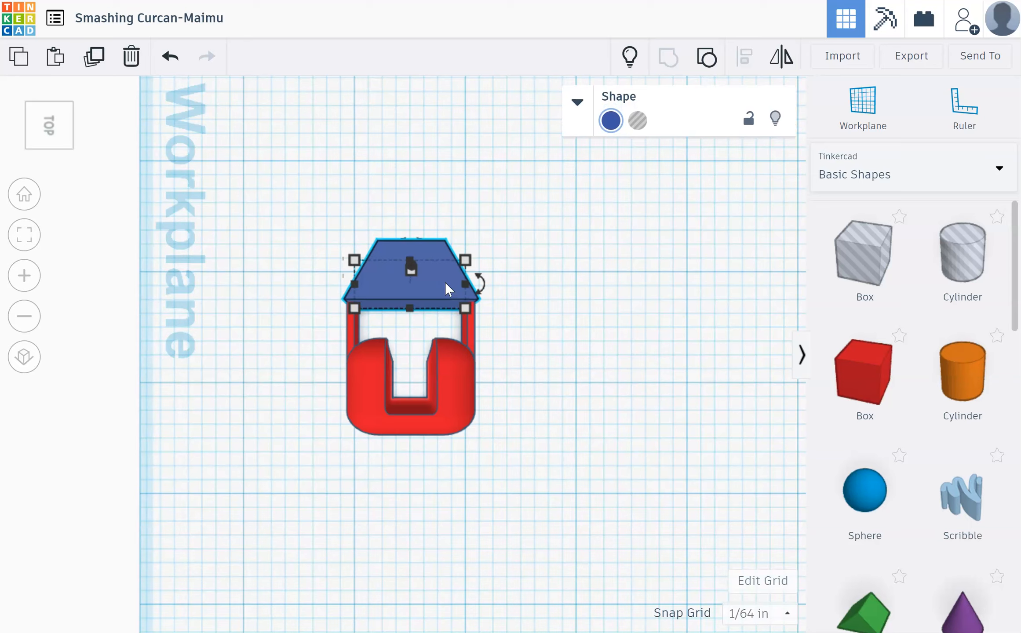
click(460, 429)
click(449, 512)
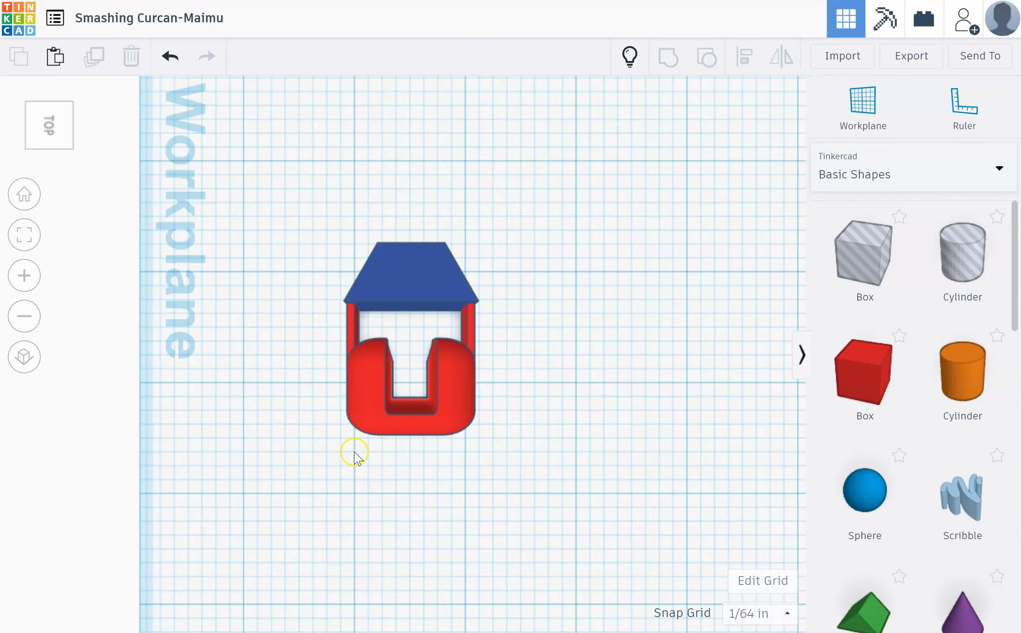
Inspect the joint between the side panels and the blue shape up close from behind and from above.
click(32, 148)
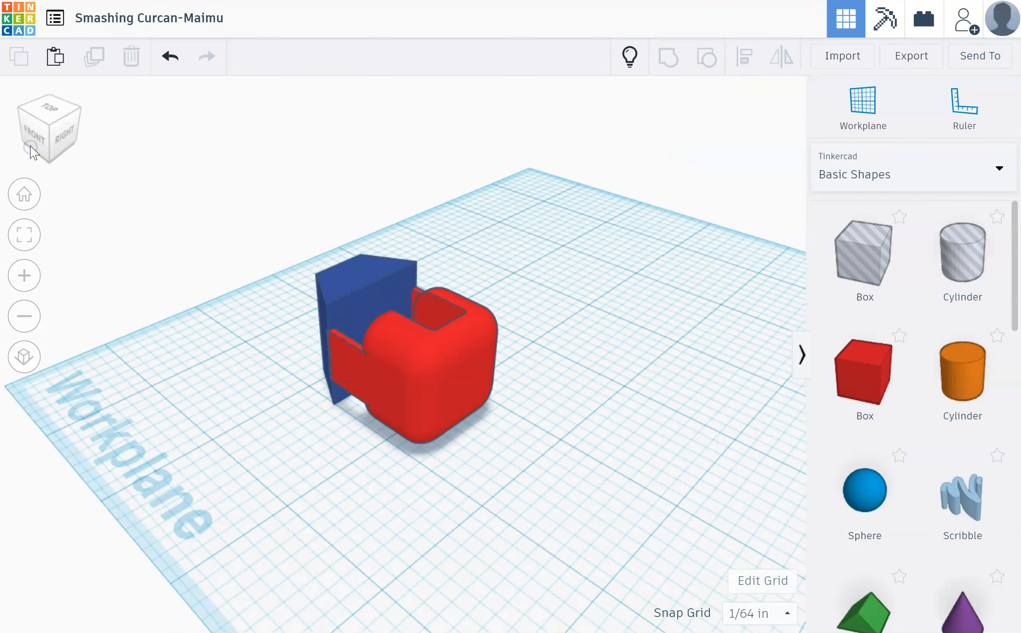
click(80, 110)
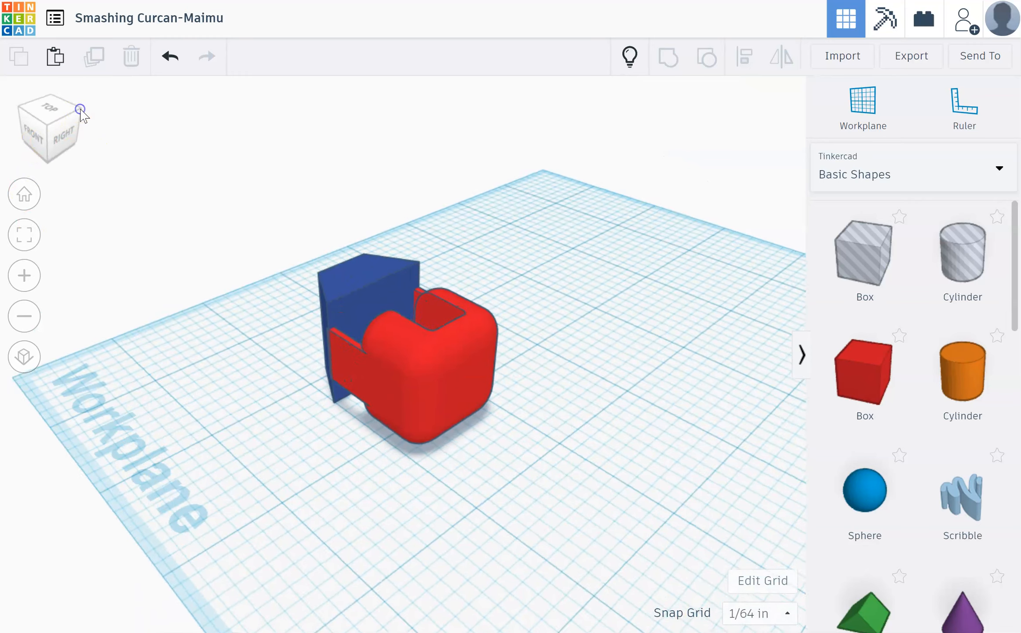
right_drag(569, 538, 378, 528)
scroll(392, 510, up, 5)
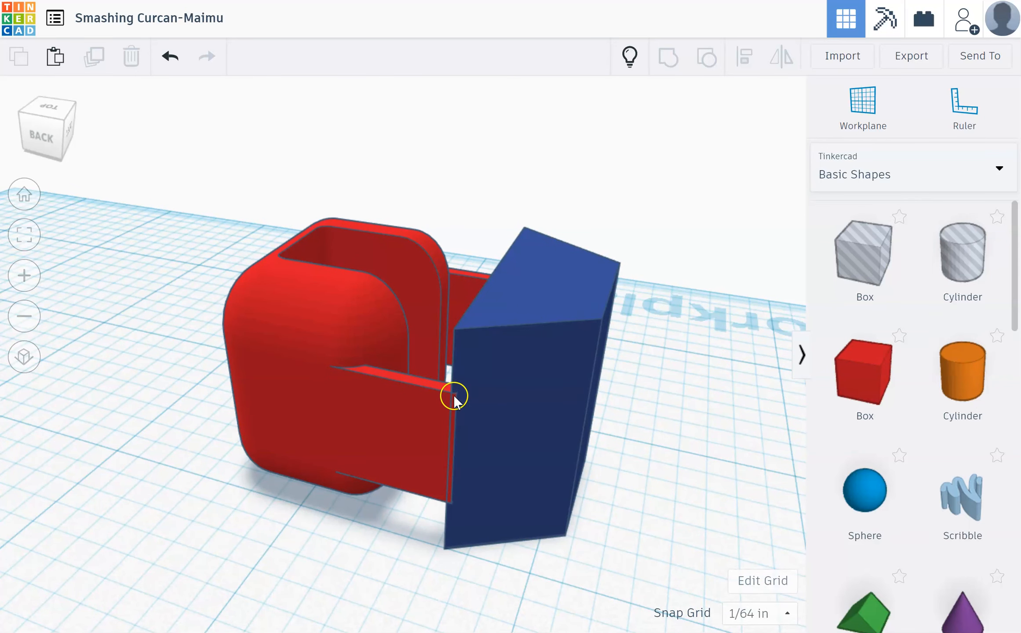
scroll(329, 457, down, 3)
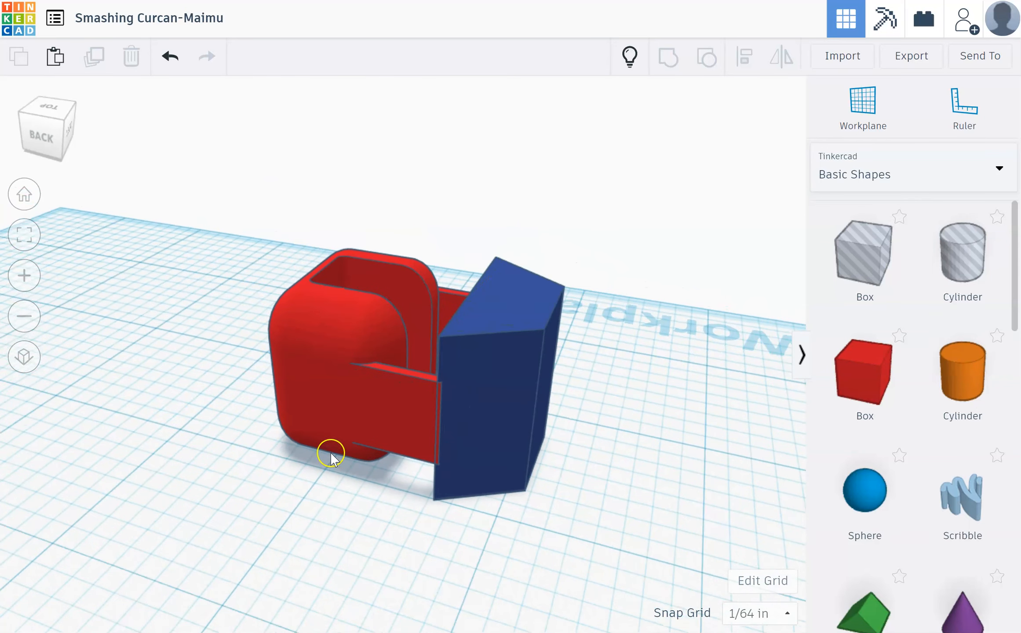
click(49, 107)
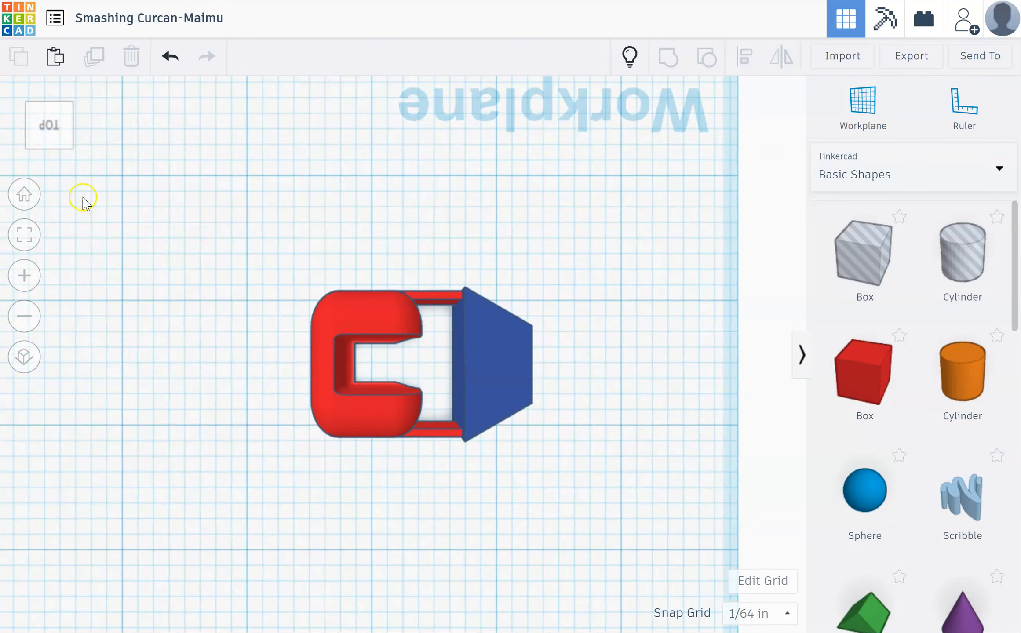
Group the blue trapezoidal shape with the red rounded box and its side panels into one car.
click(35, 114)
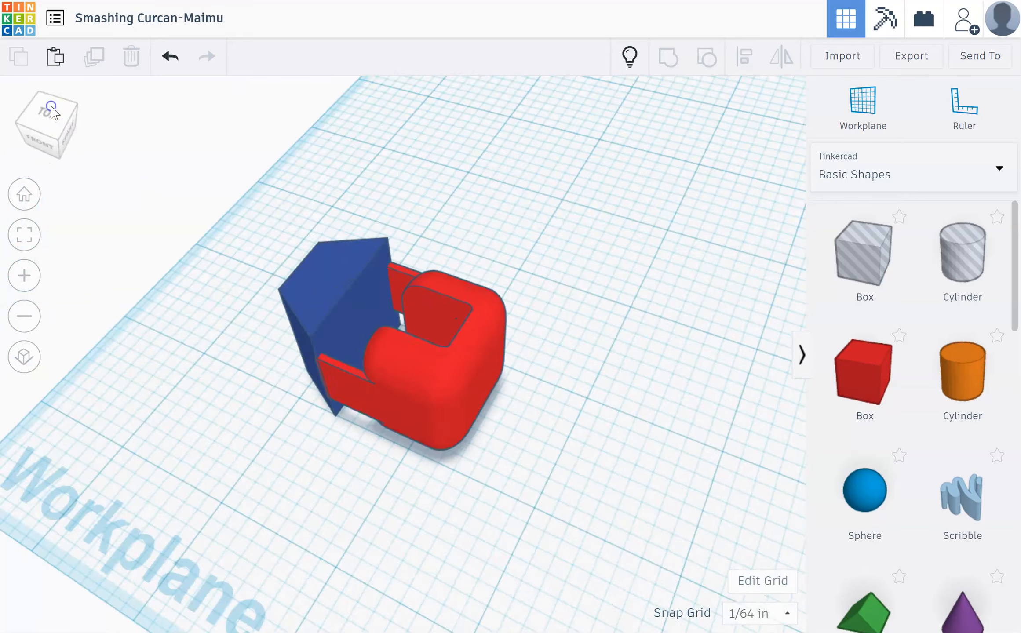
click(51, 108)
click(68, 121)
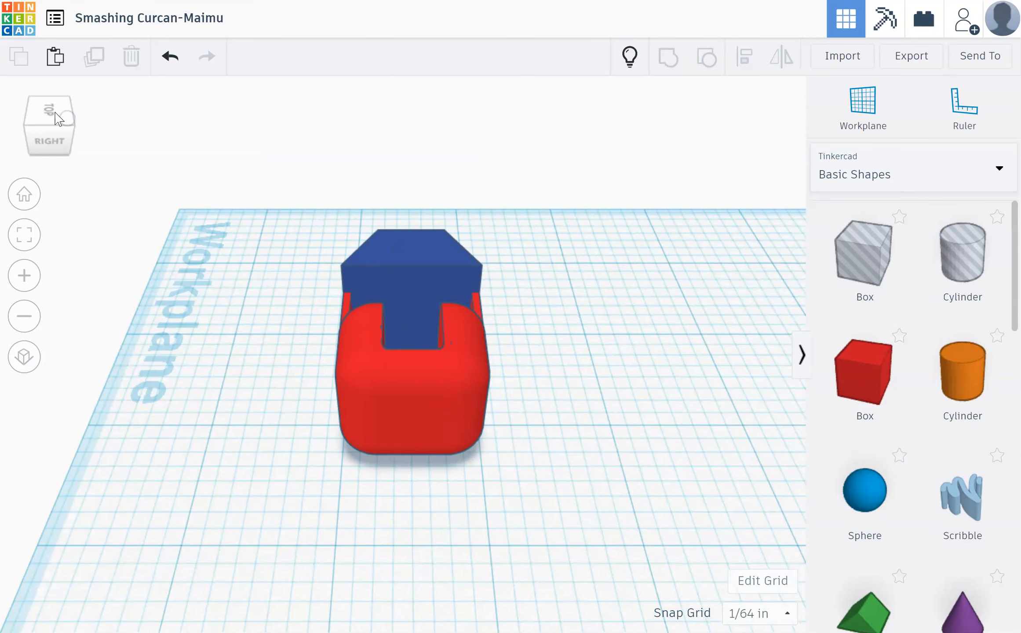
click(51, 115)
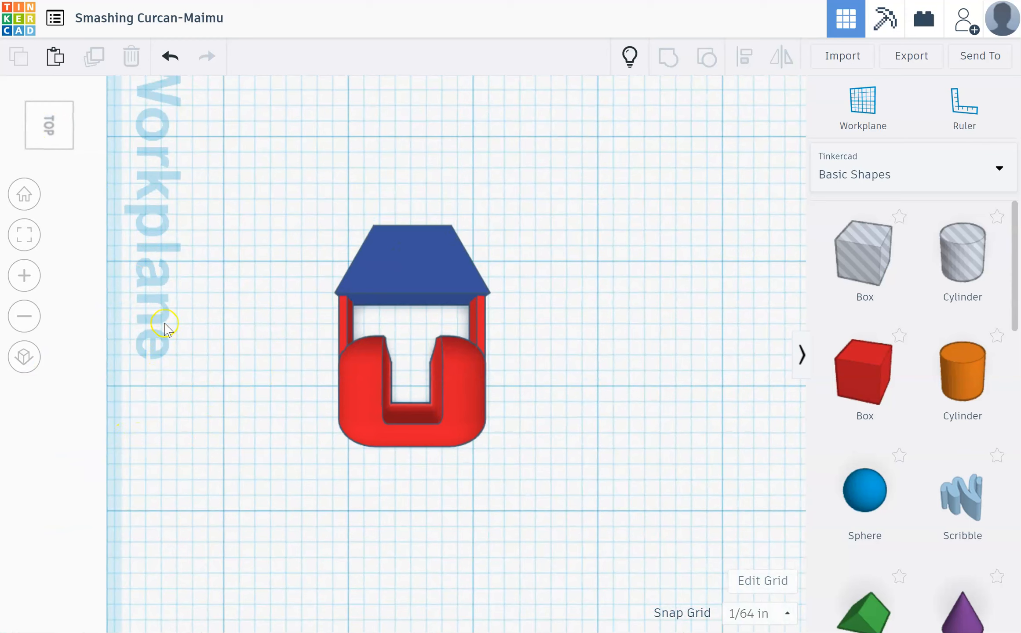
drag(269, 151, 579, 508)
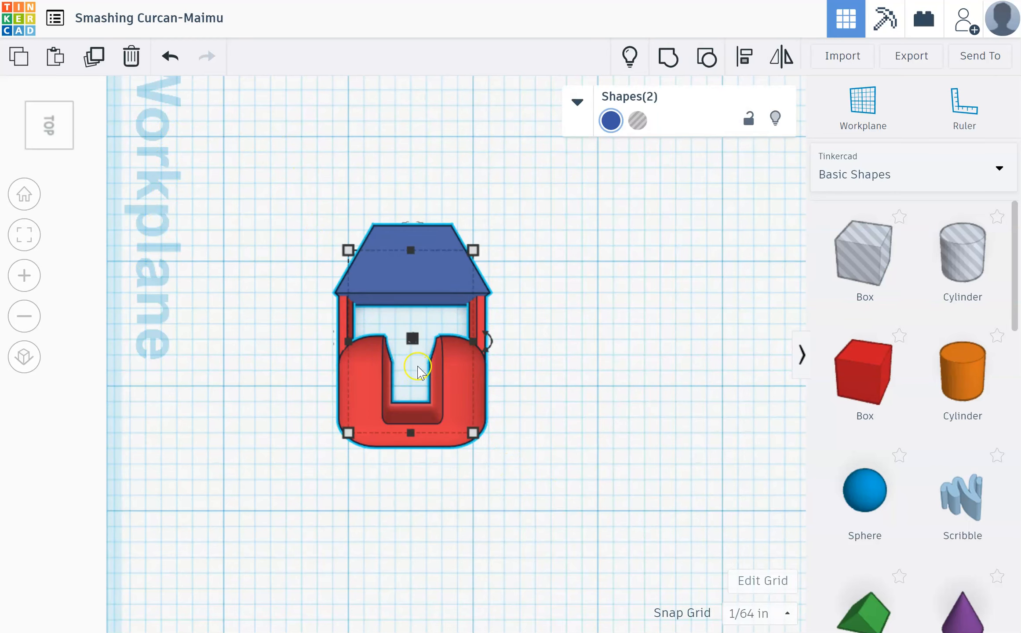
click(676, 60)
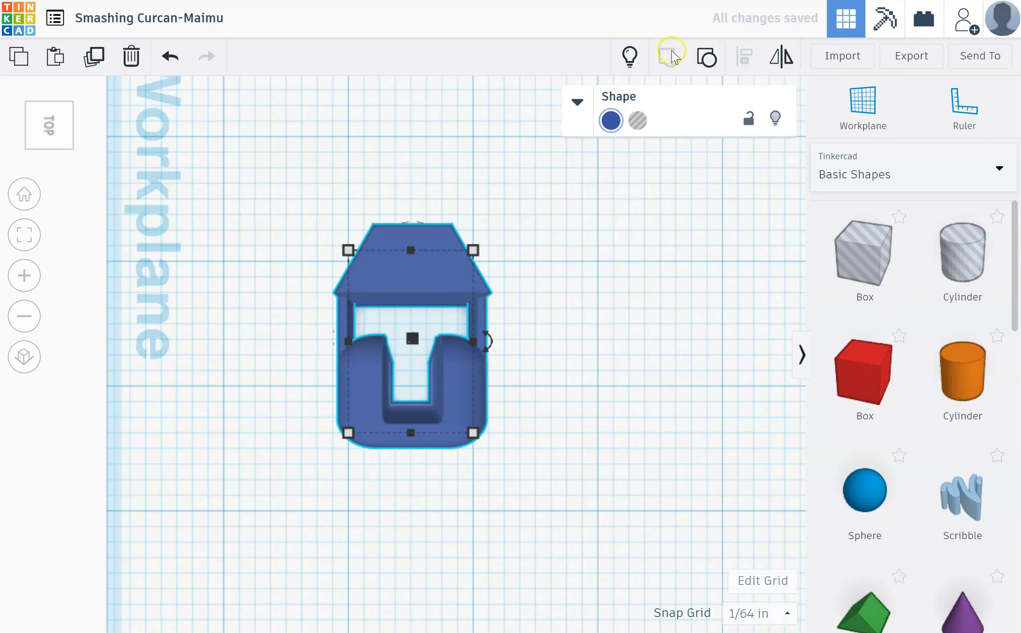
Try red and pink on the grouped car, and settle on the bright blue preset colour.
click(611, 120)
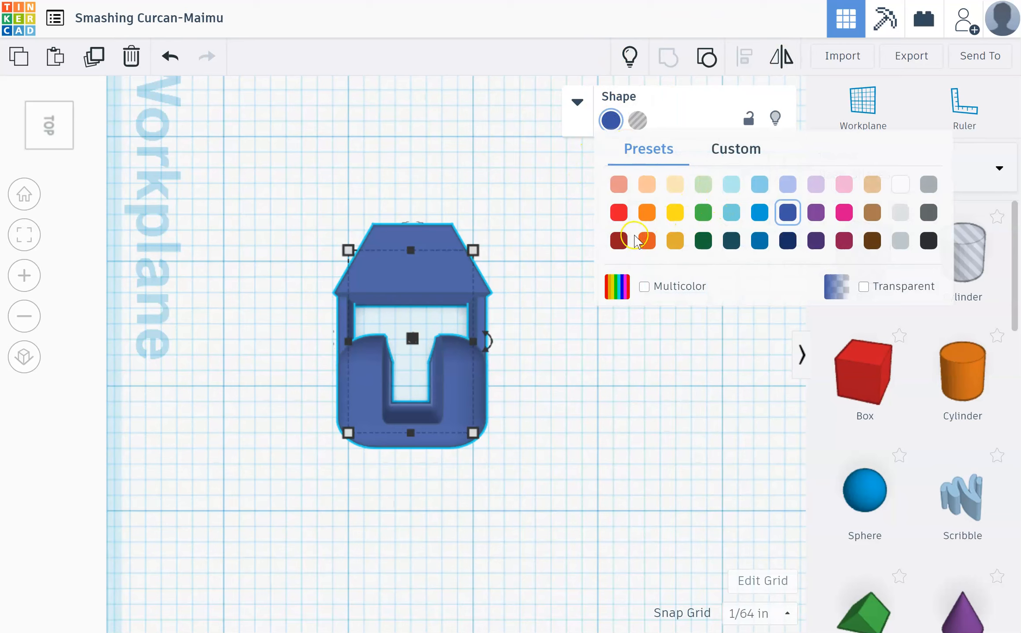
click(617, 209)
click(611, 120)
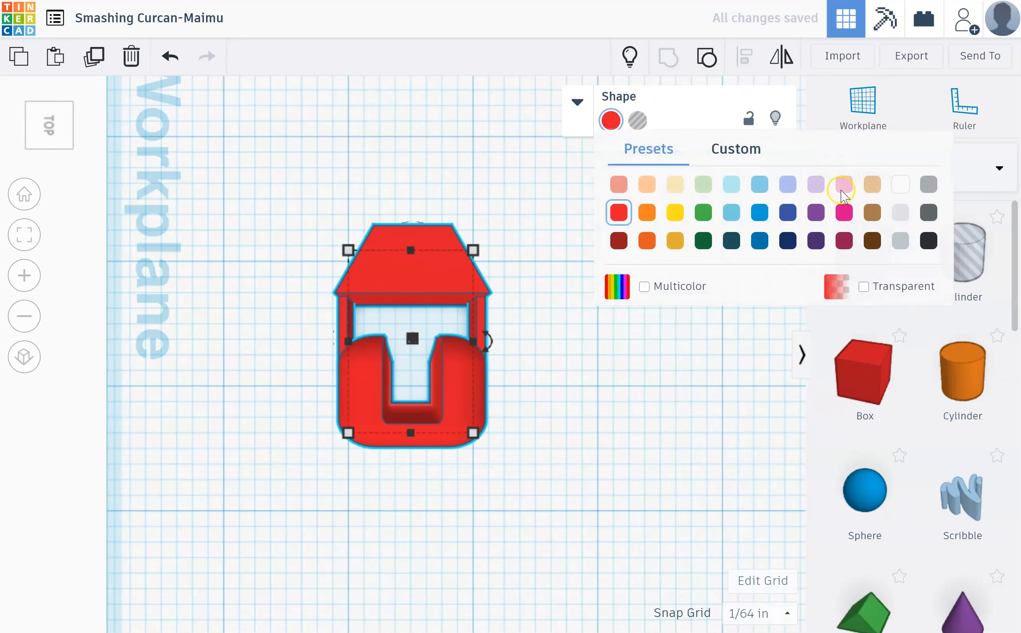
click(843, 208)
click(610, 120)
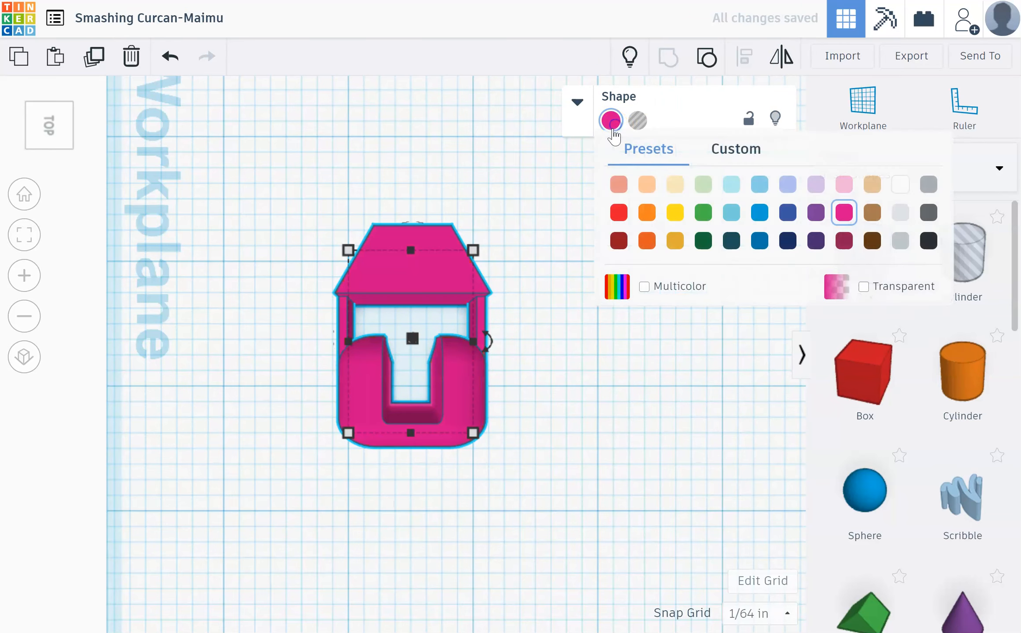
click(759, 213)
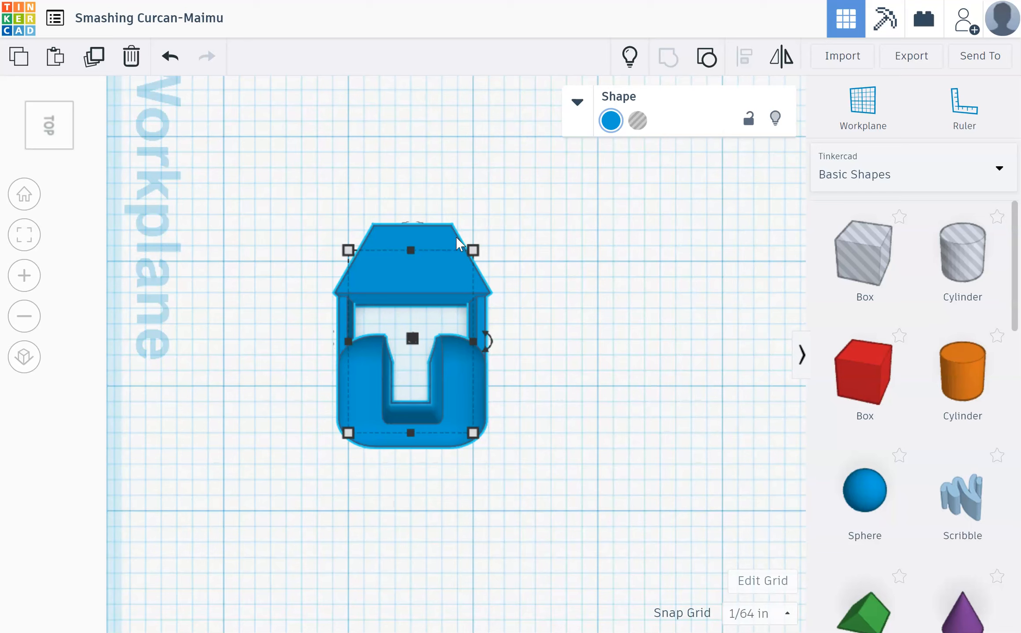
click(190, 496)
Scale the car's footprint down to 0.728 in long and 0.572 in wide.
click(26, 143)
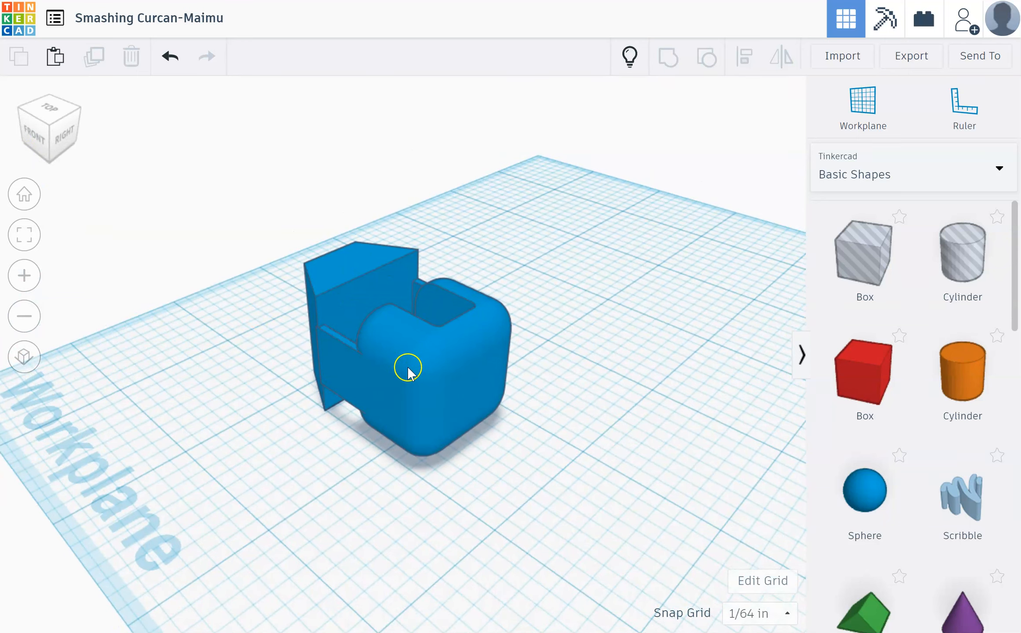
click(438, 366)
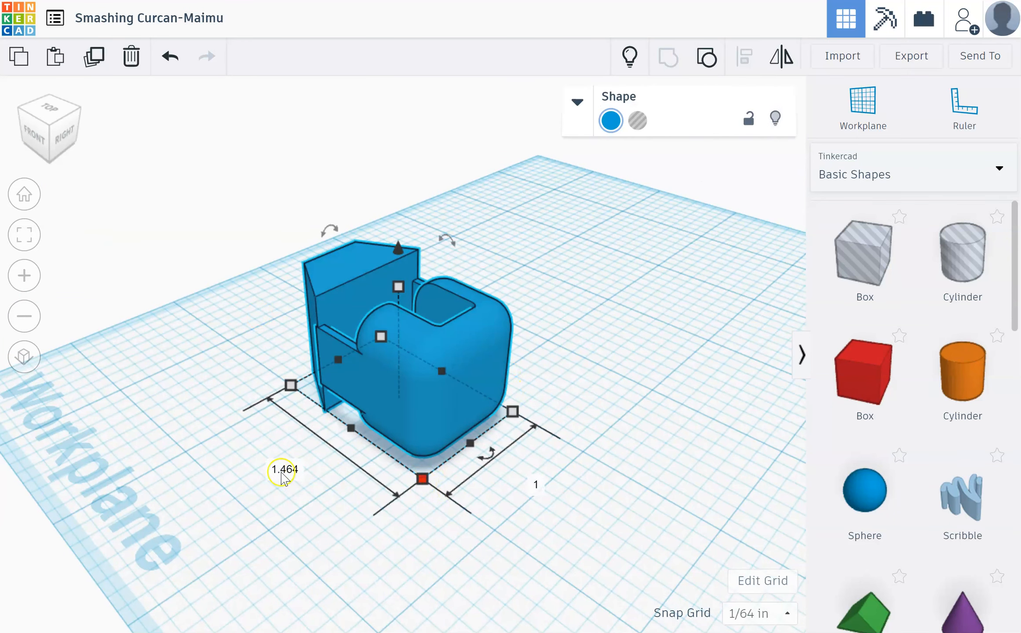
click(297, 467)
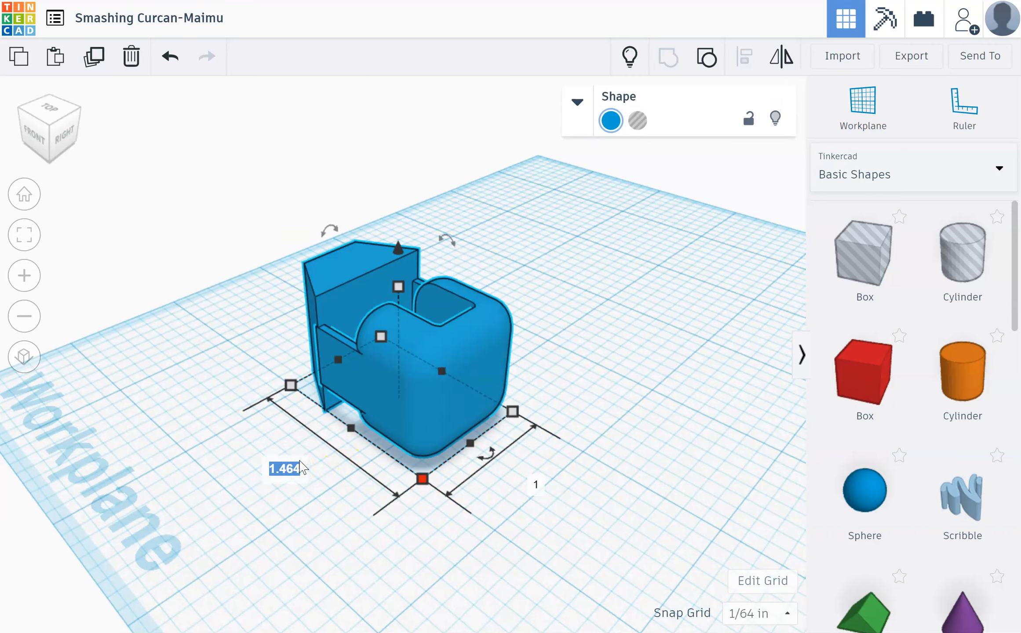
text(.728)
key(Return)
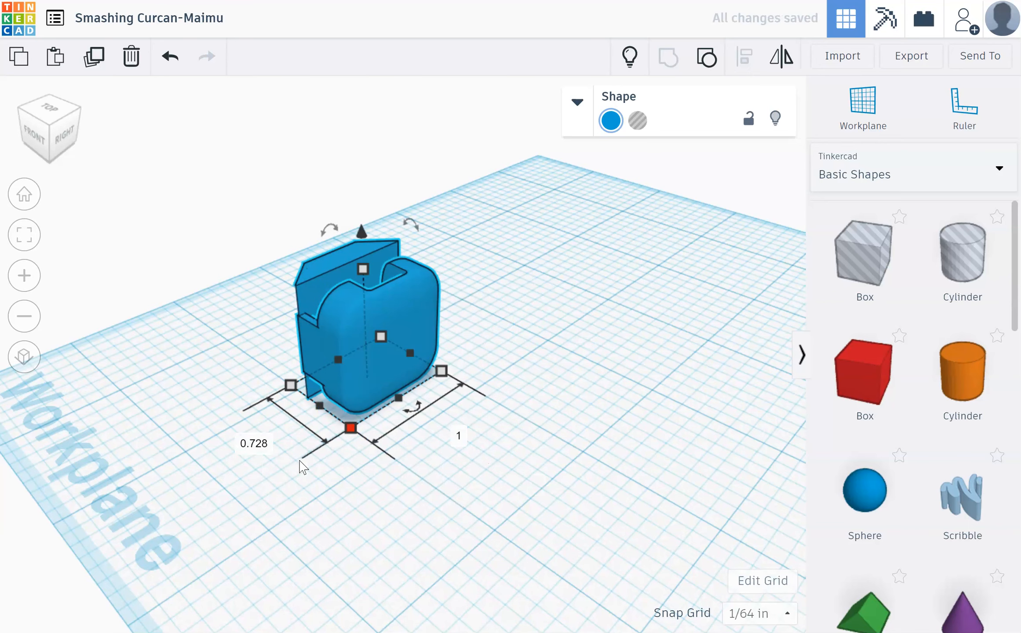
click(459, 436)
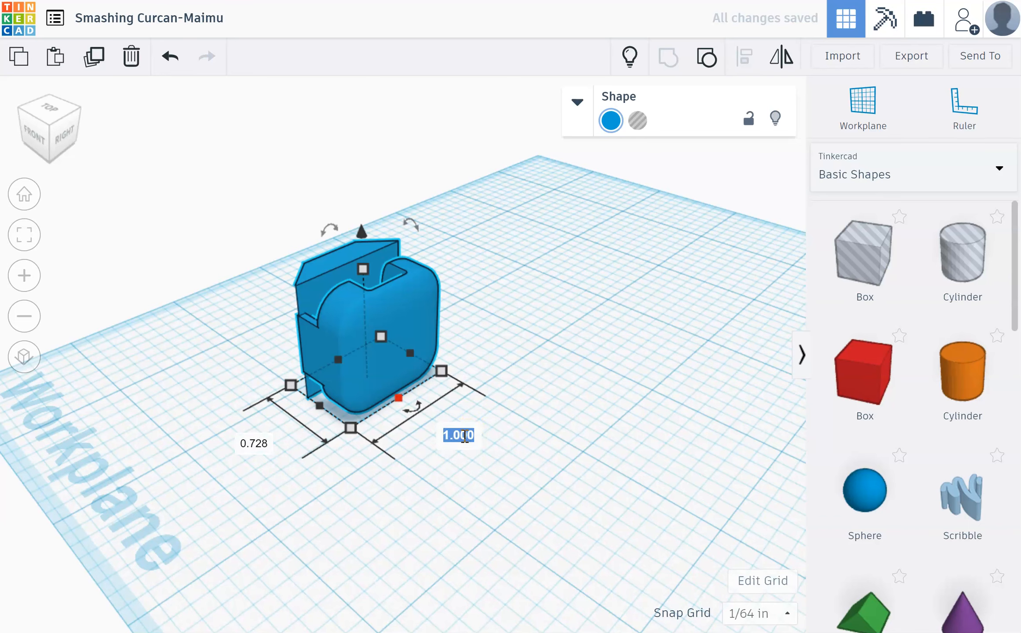
text(.572)
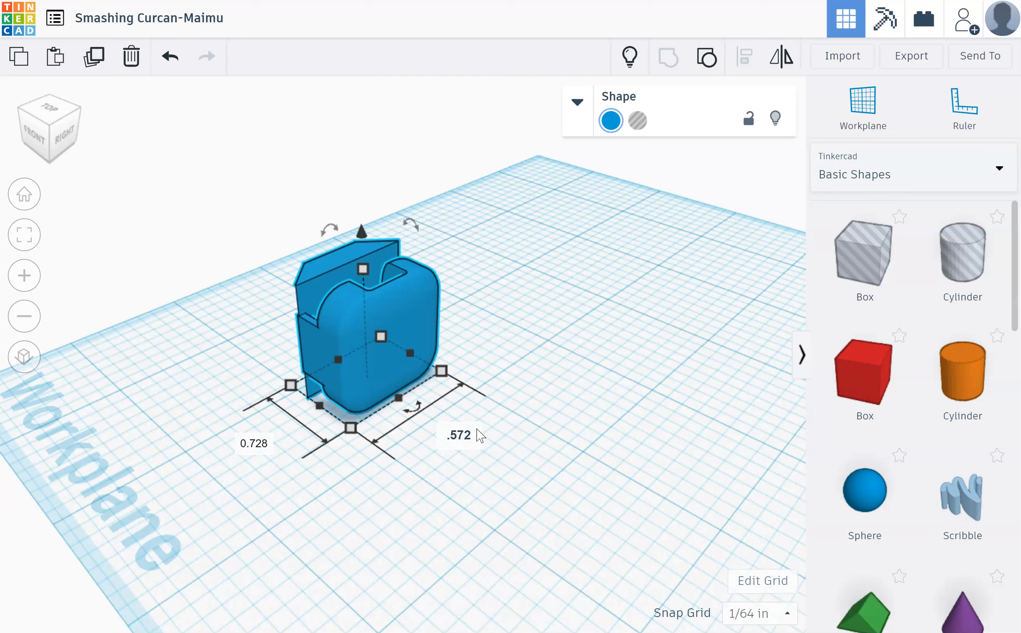
key(Return)
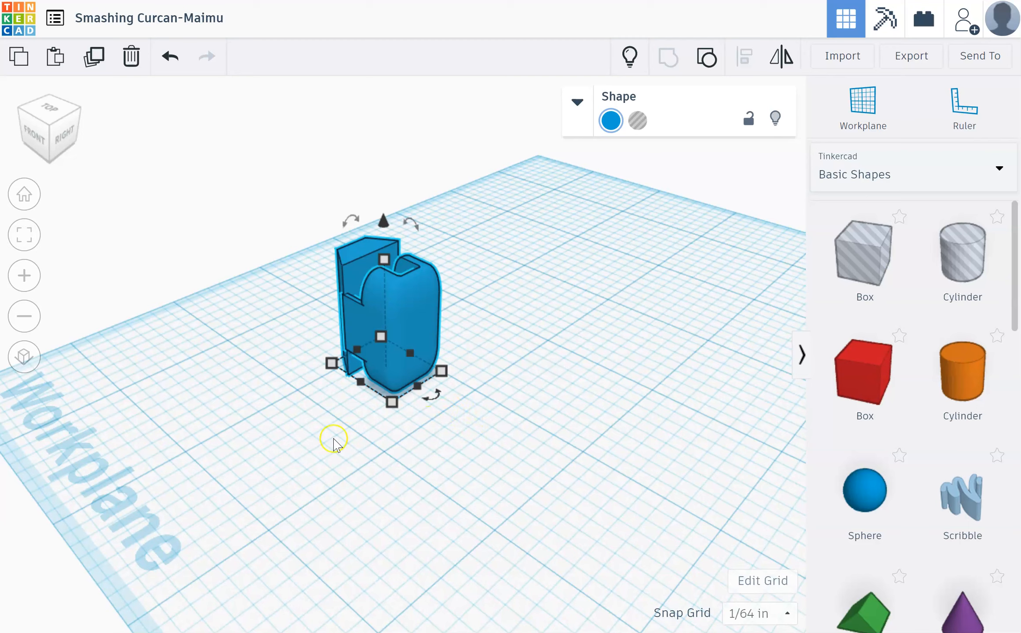
Reduce the car's height to about 0.5 in.
mouse_move(385, 260)
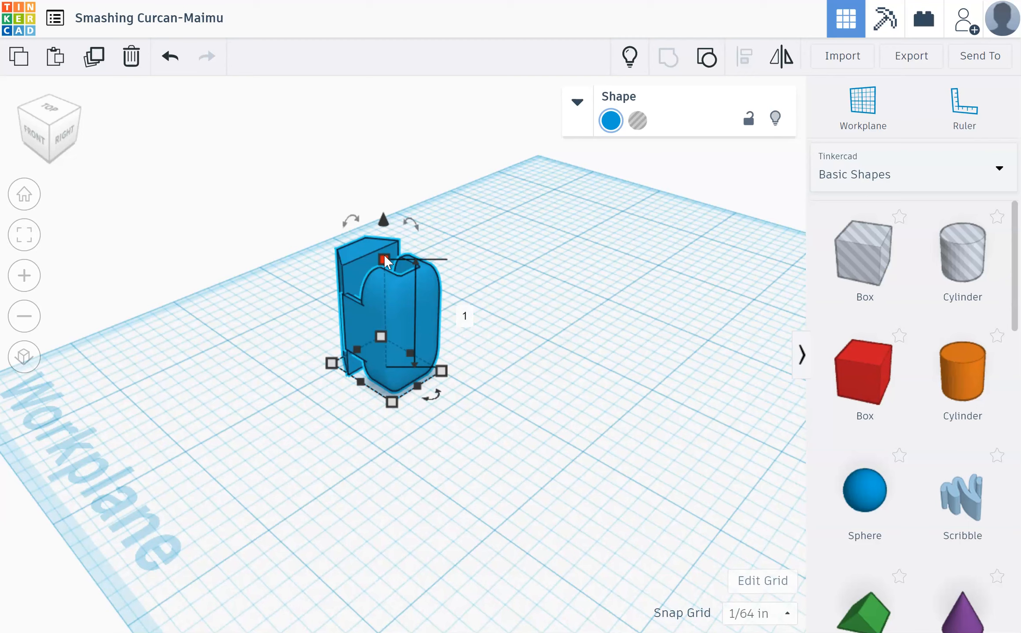
click(387, 258)
click(386, 248)
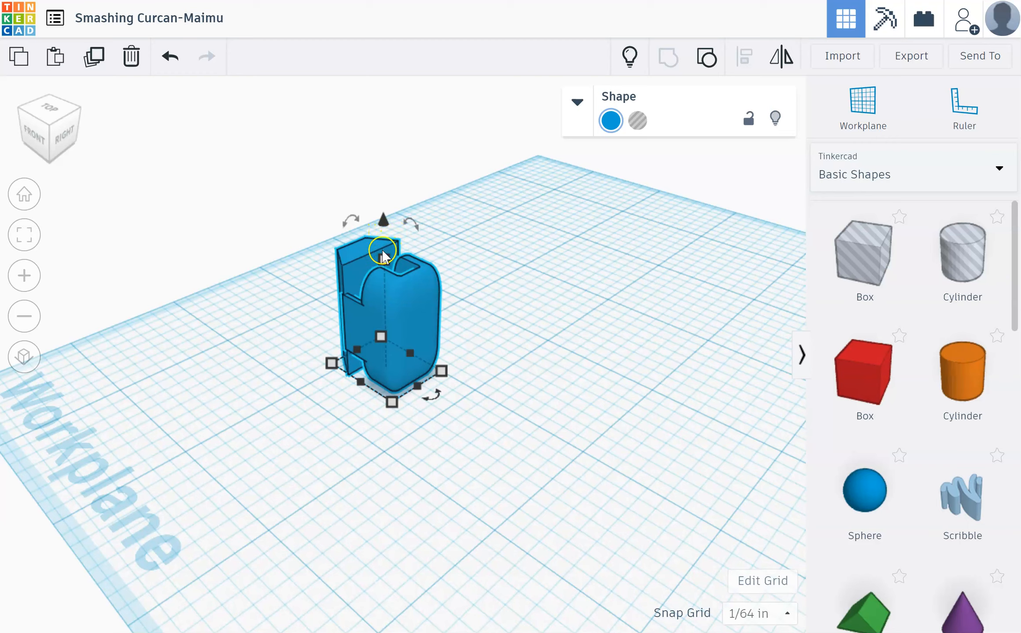
drag(387, 258, 398, 313)
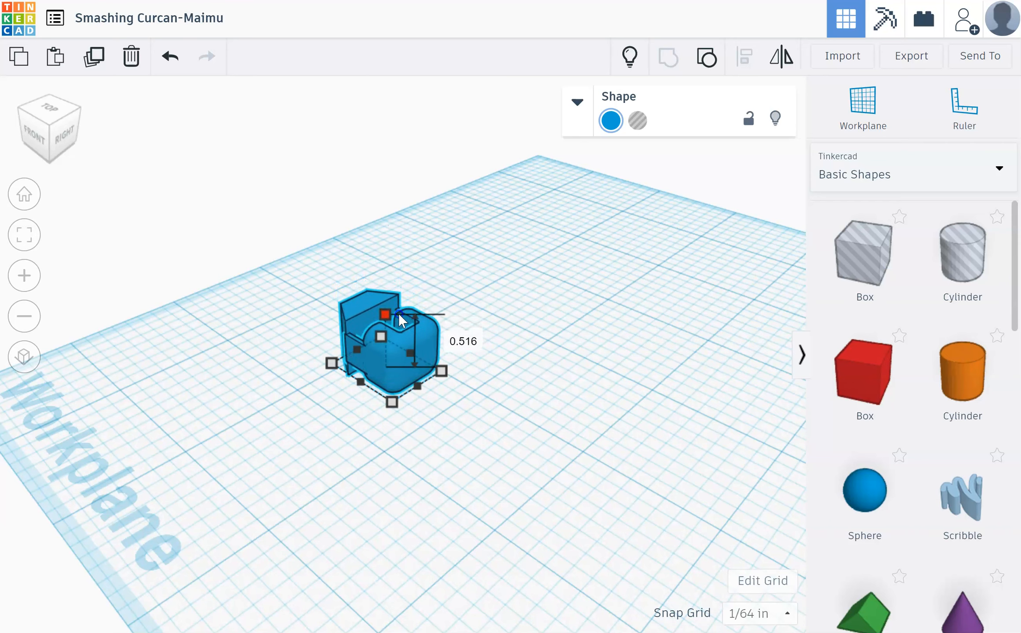
drag(398, 312, 402, 311)
click(481, 342)
key(BackSpace)
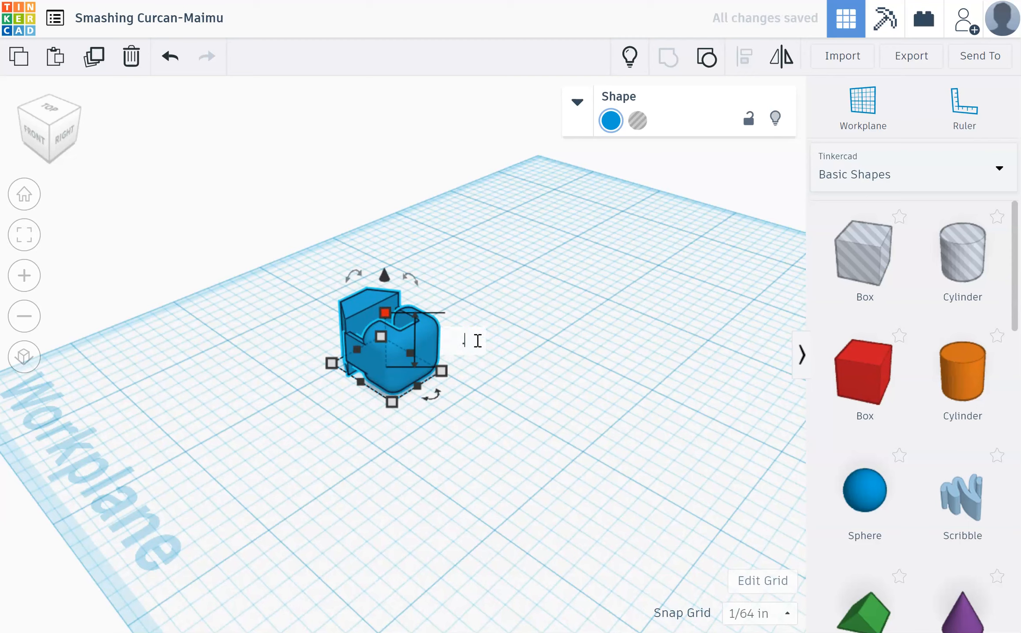
key(Return)
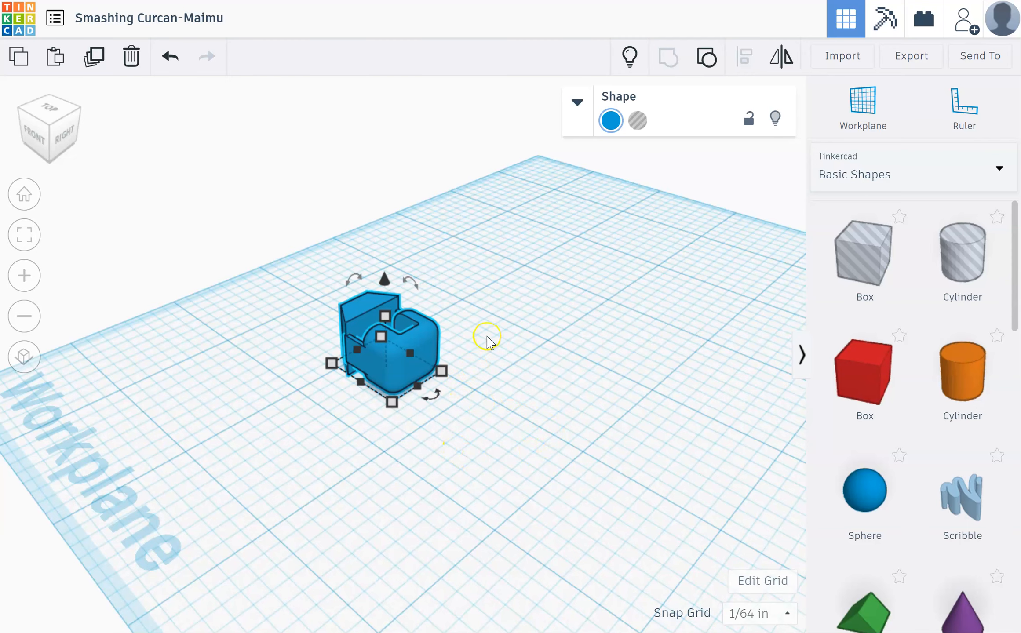
click(509, 438)
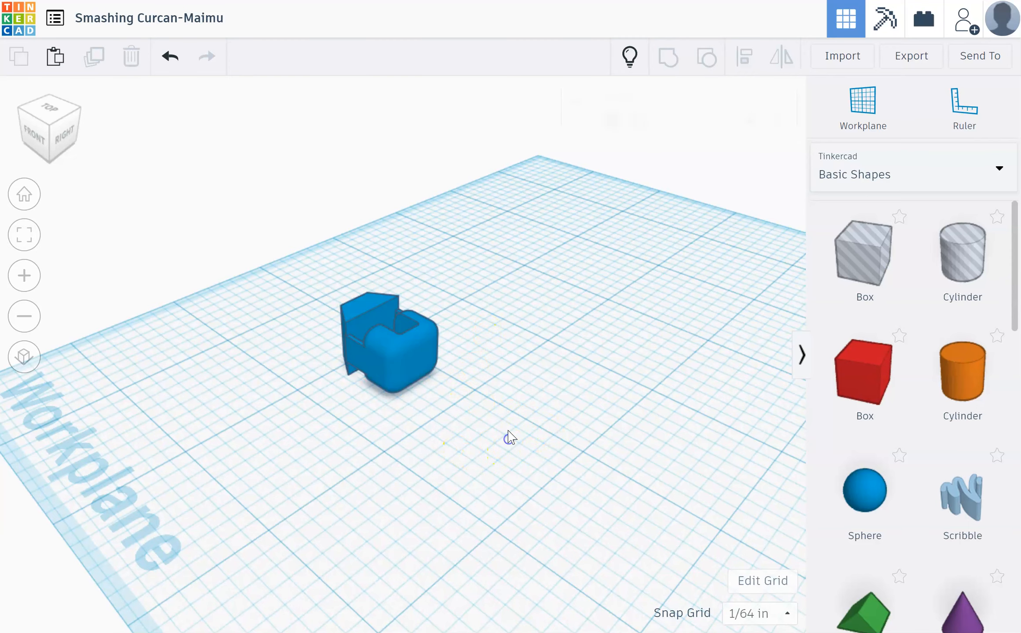
Place a solid cylinder beside the car and set both its length and width to 0.05 in.
click(49, 110)
drag(973, 400, 490, 337)
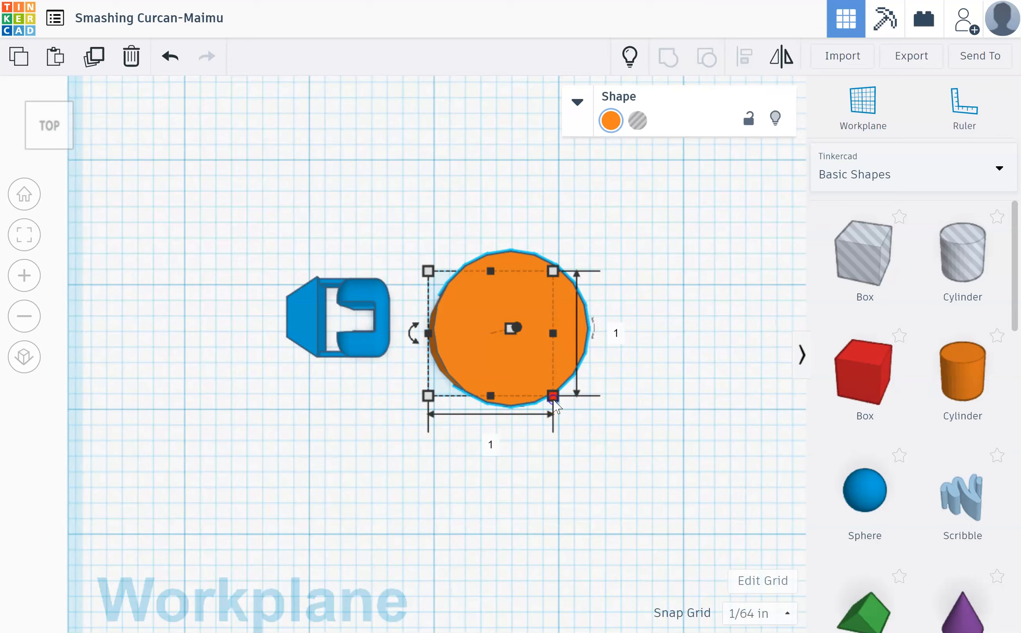
click(491, 445)
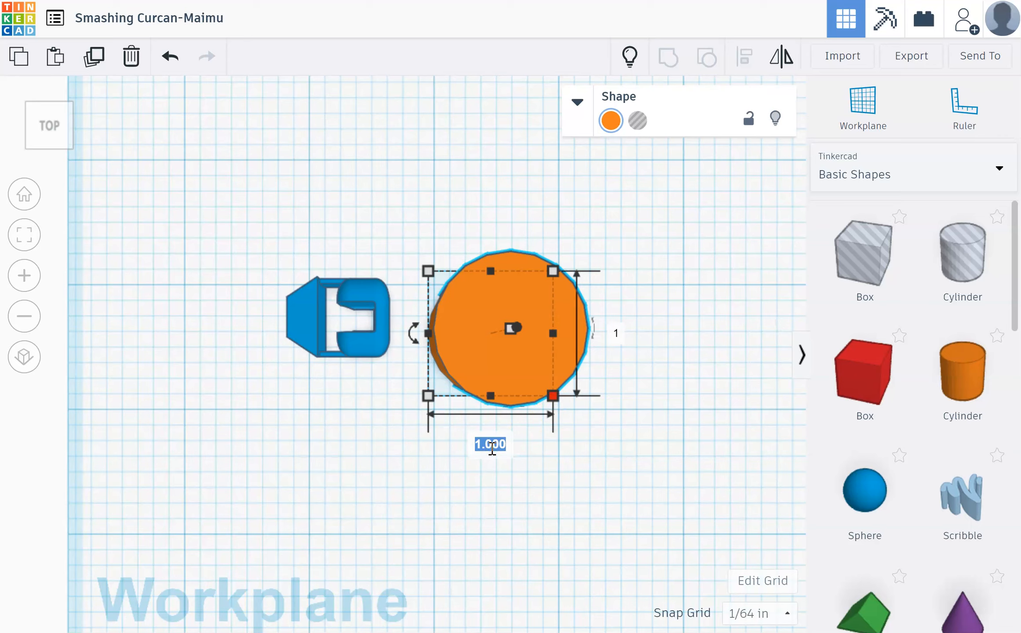
key(BackSpace)
text(.05)
key(Return)
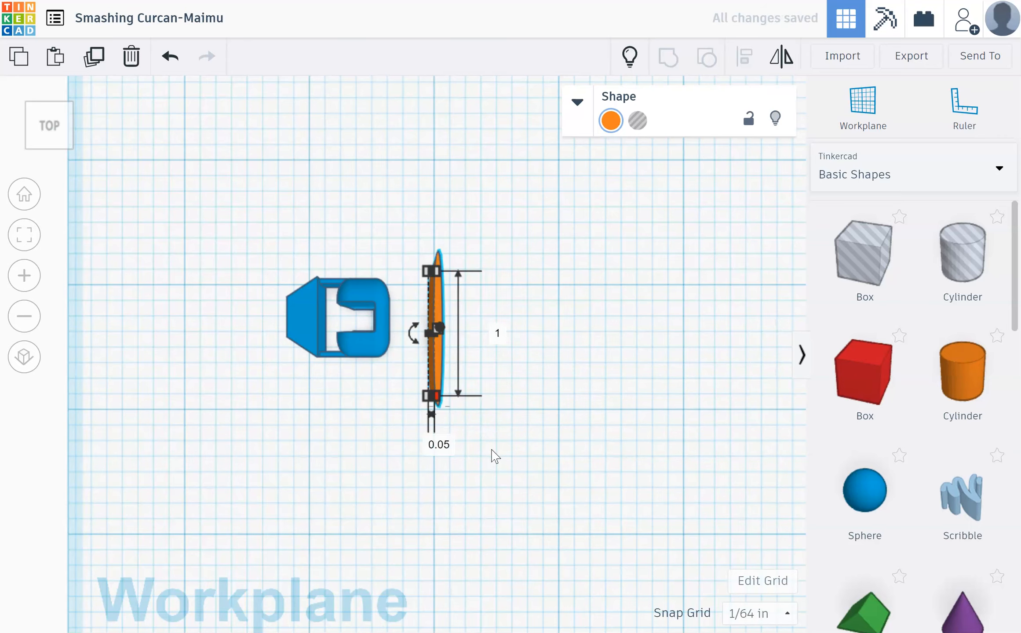
click(497, 335)
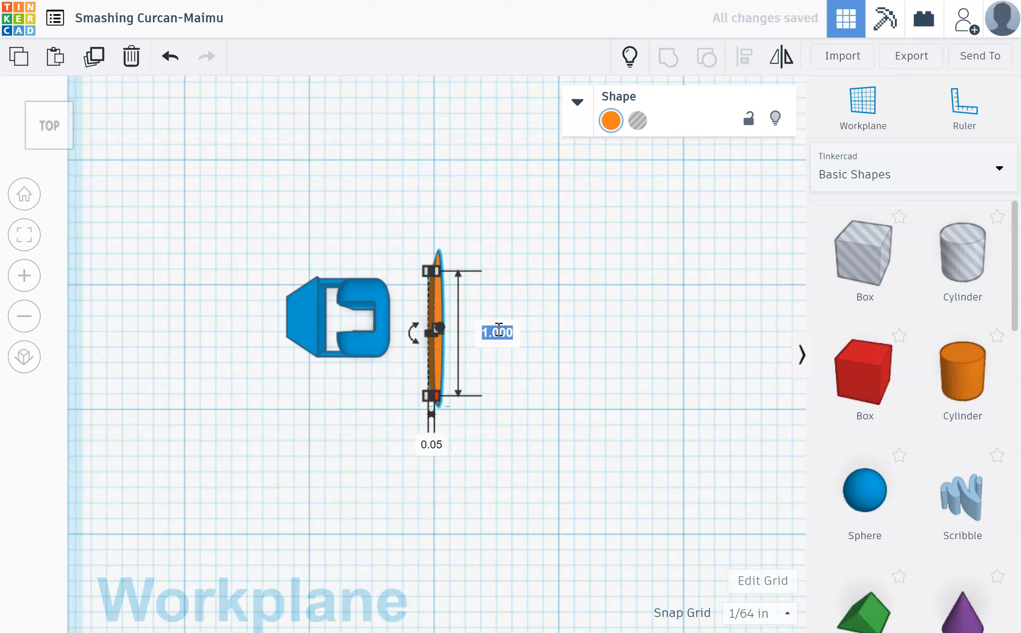
key(BackSpace)
key(Return)
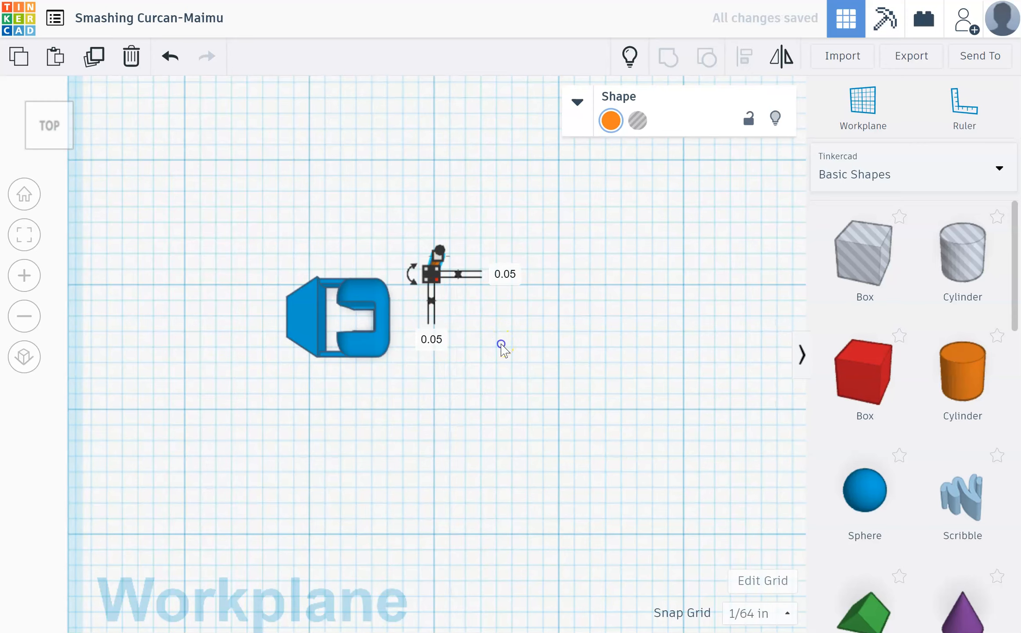
click(501, 346)
Move the thin cylinder onto the trapezoidal end of the car, near the middle of its width.
drag(436, 265, 292, 318)
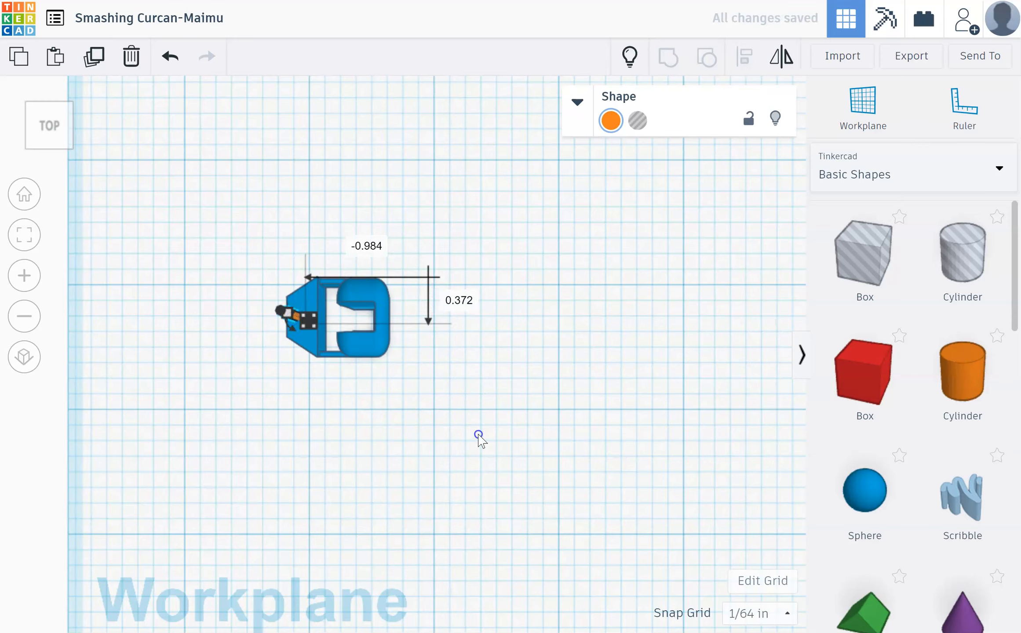
click(480, 435)
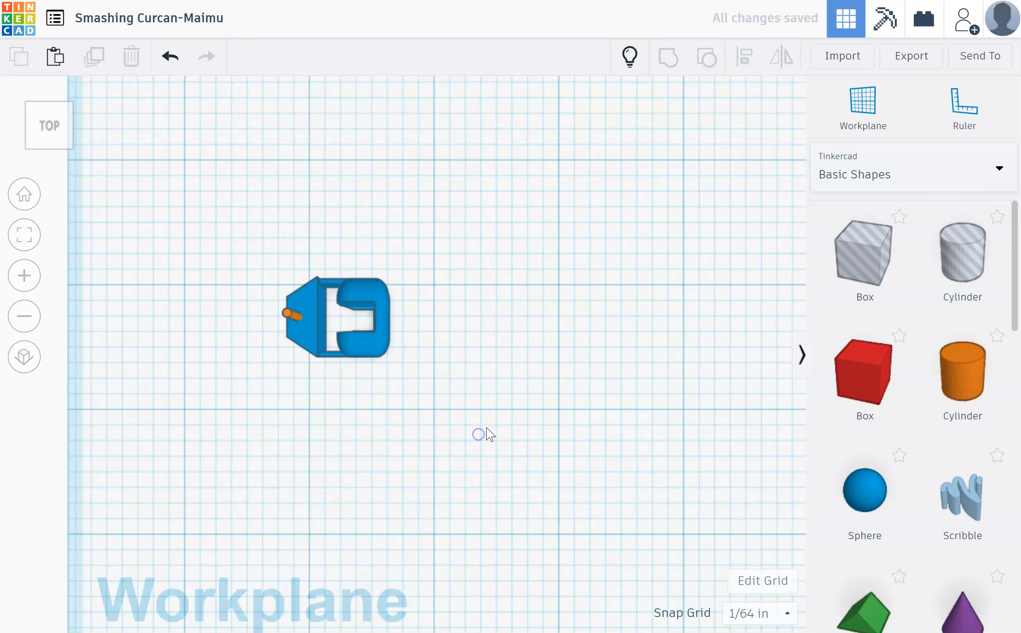
Make the orange rod on the car's trapezoidal end slightly taller than 1 in.
click(66, 106)
drag(171, 408, 289, 465)
drag(50, 116, 85, 133)
click(59, 124)
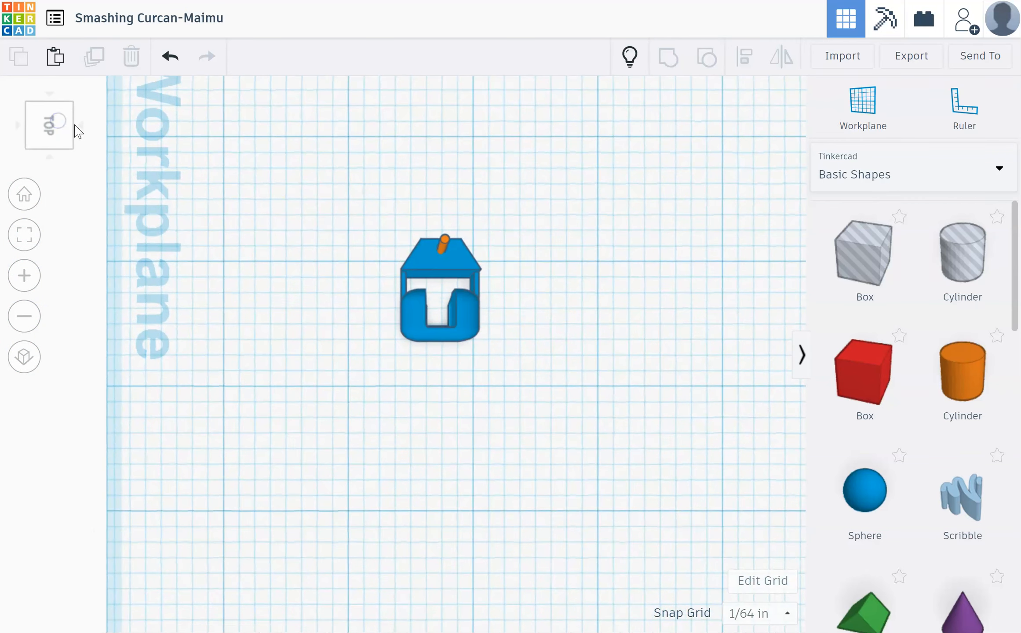
scroll(401, 268, up, 5)
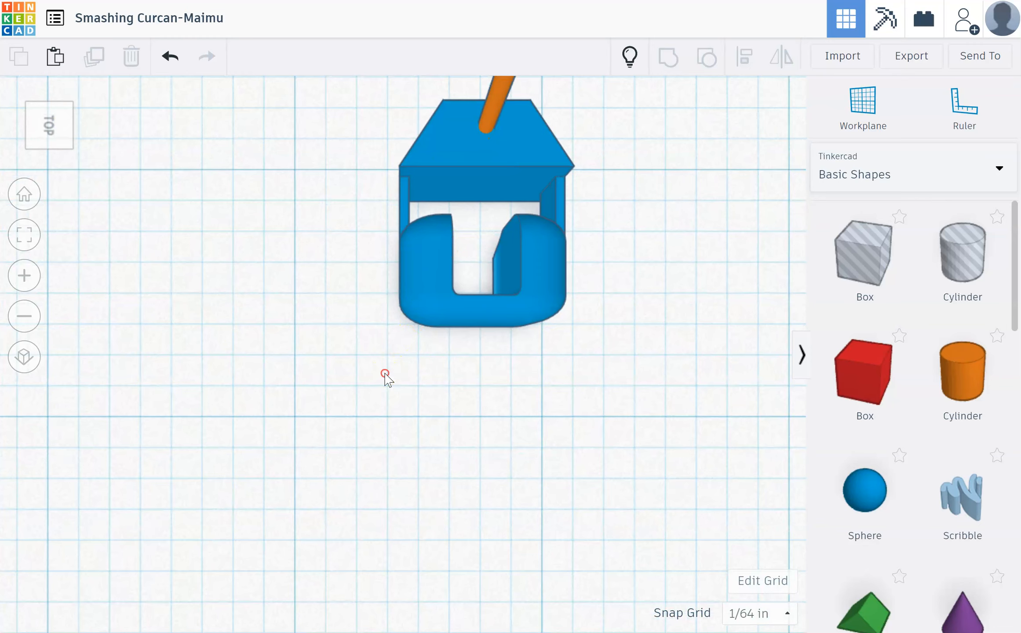
click(32, 149)
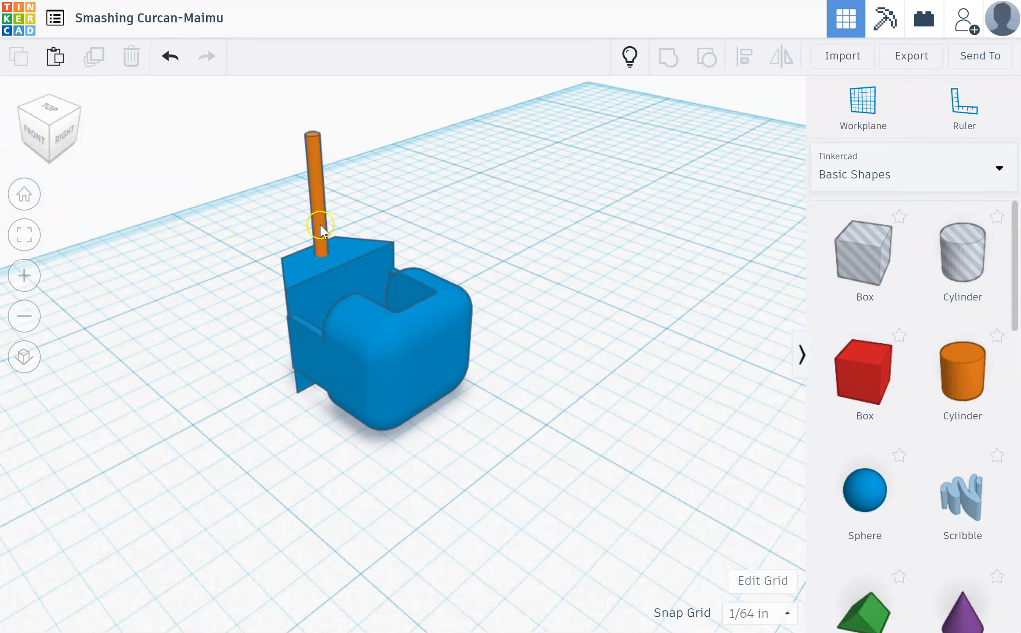
click(321, 222)
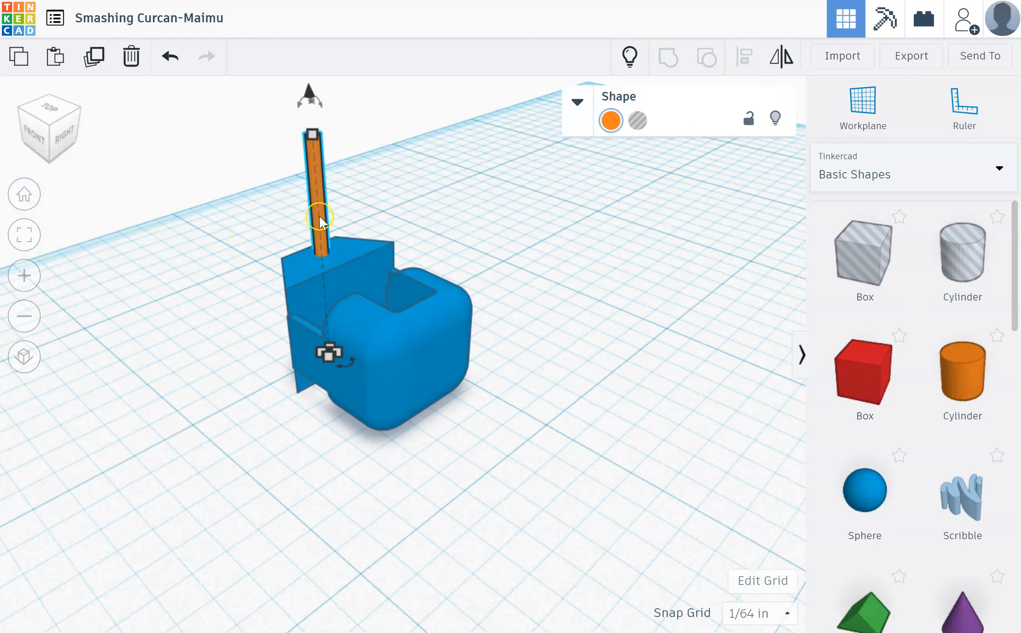
mouse_move(314, 132)
click(405, 254)
click(392, 243)
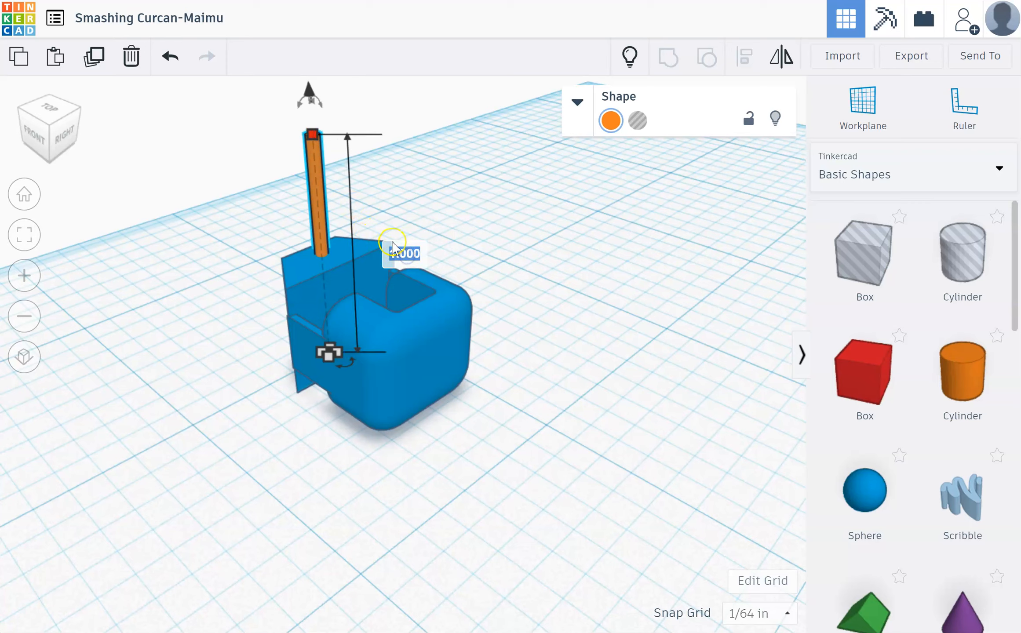
text(16)
key(Return)
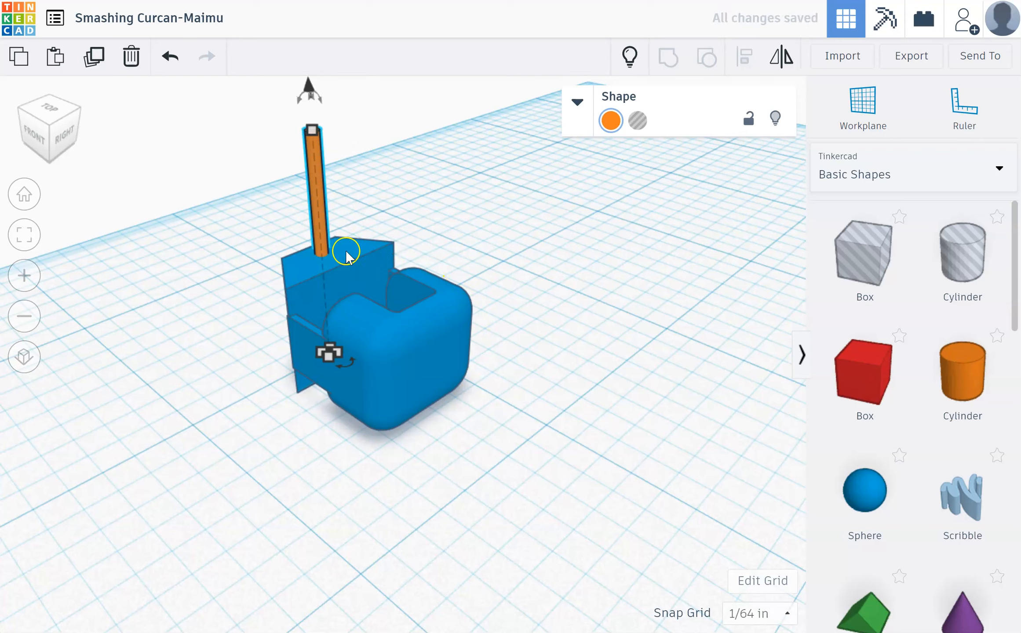
Align the orange rod and the blue car to each other's centres in height and across the car's width.
click(684, 202)
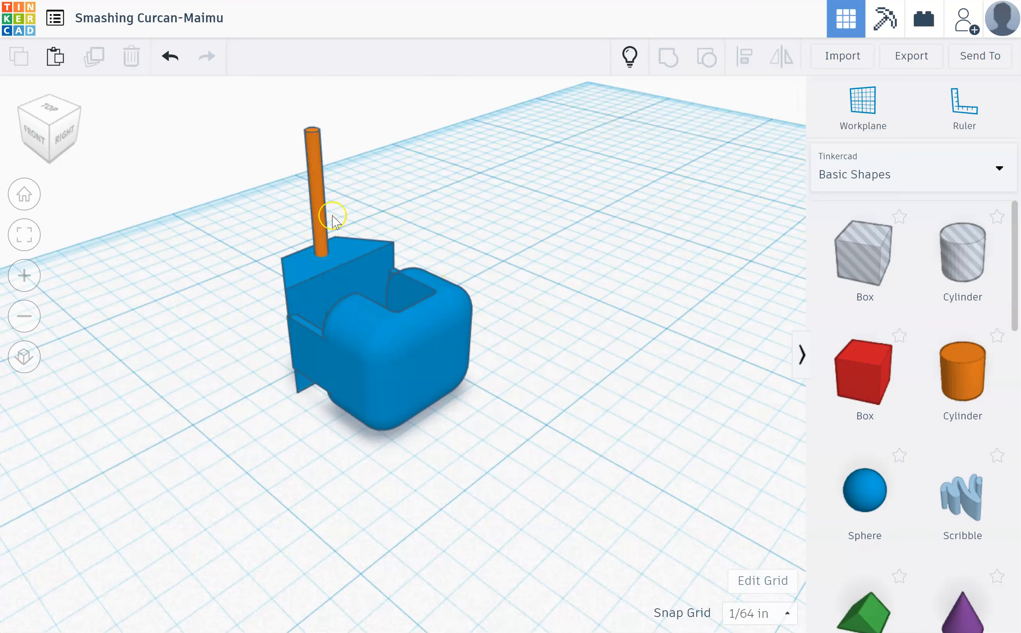
click(306, 285)
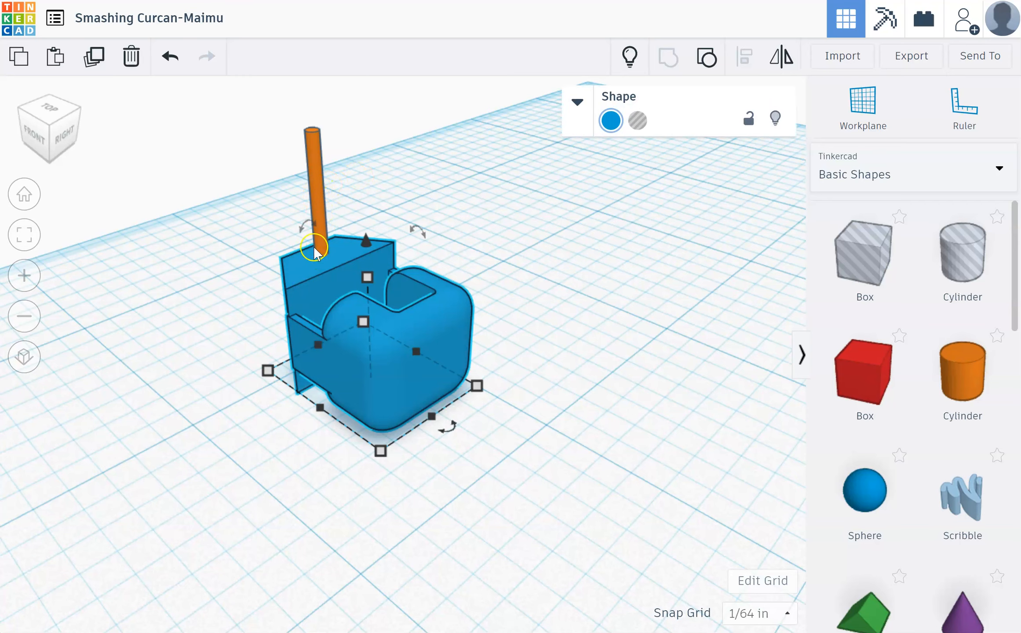
click(317, 172)
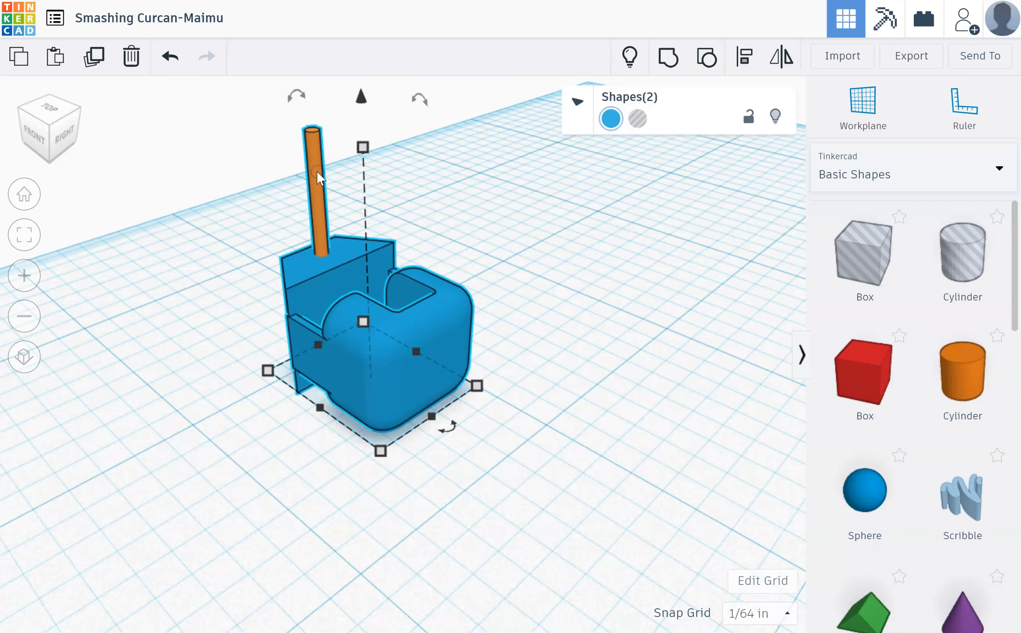
click(750, 66)
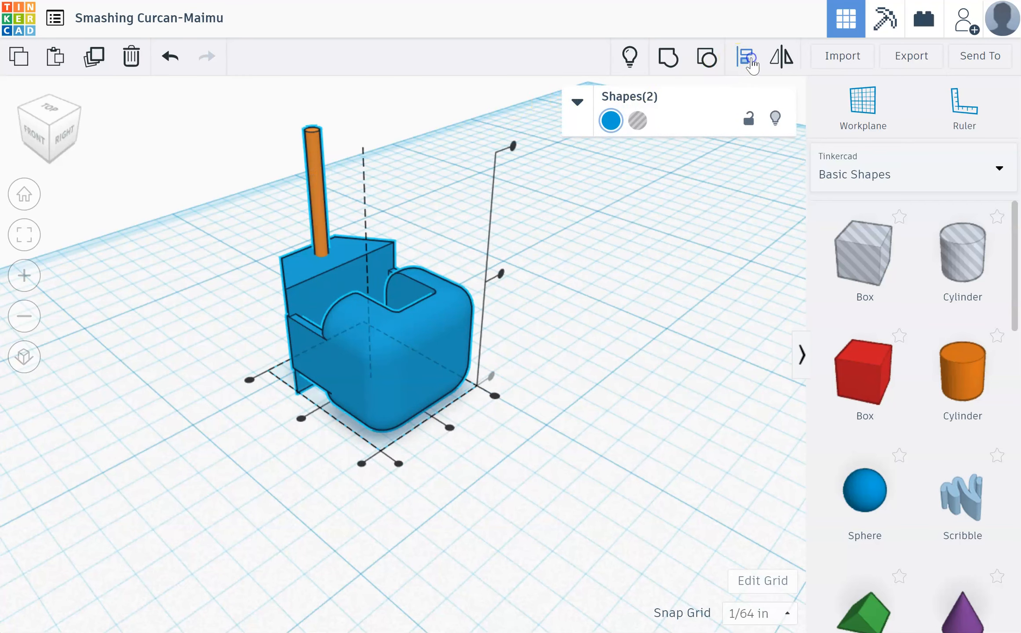
click(502, 274)
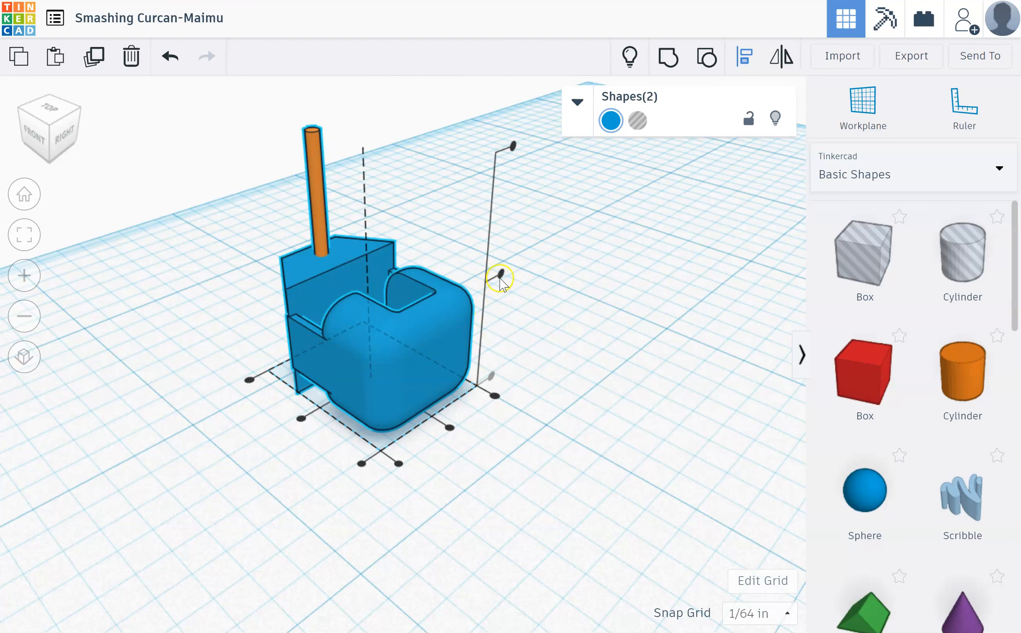
click(503, 274)
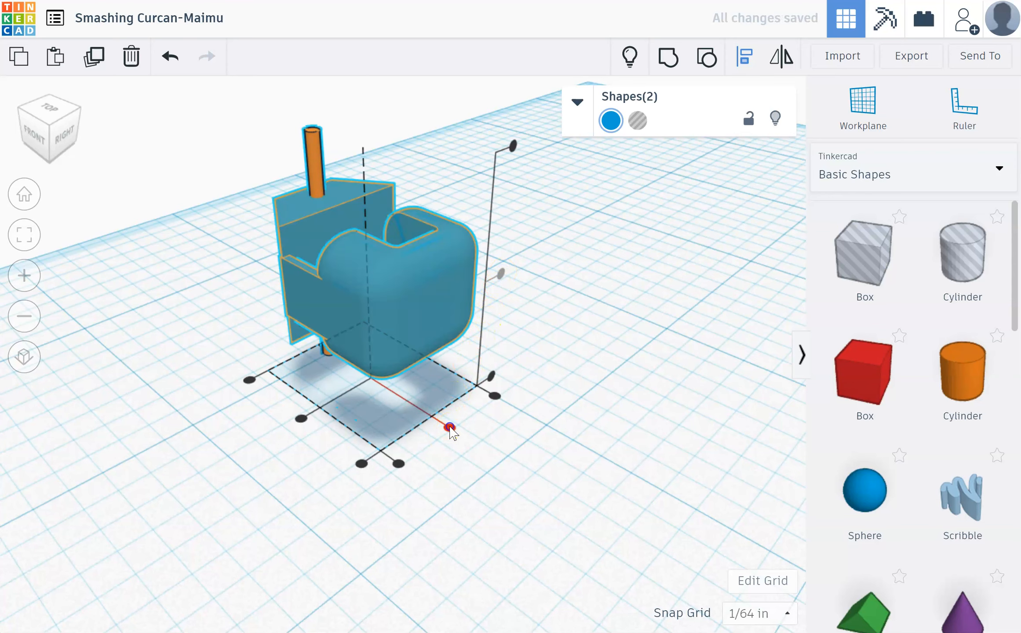
click(449, 427)
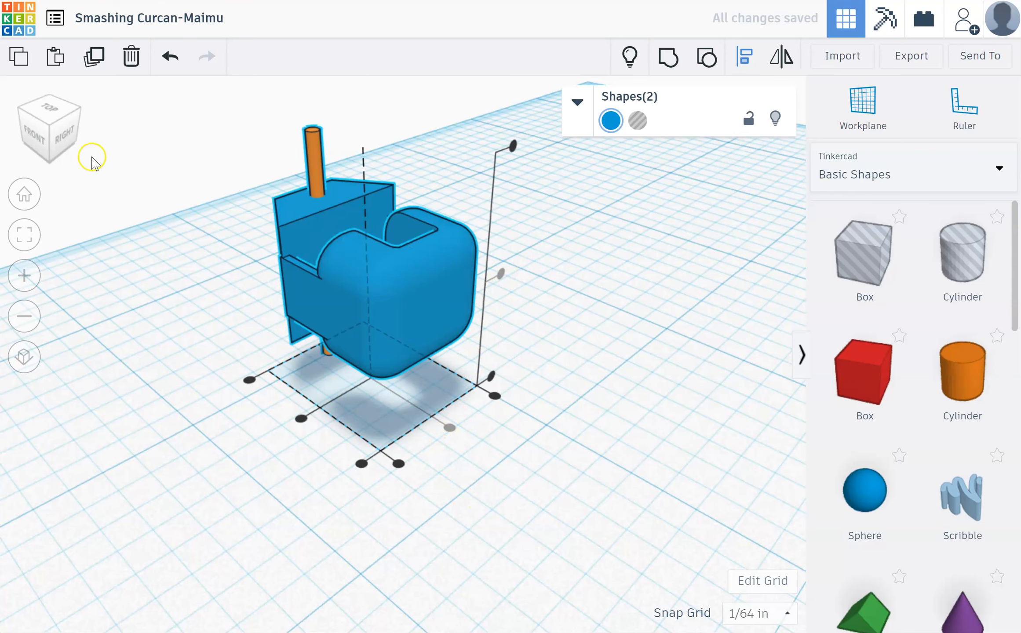
Group the rod and the passenger car into a single blue shape.
click(549, 396)
click(49, 108)
scroll(387, 233, down, 3)
drag(346, 150, 573, 433)
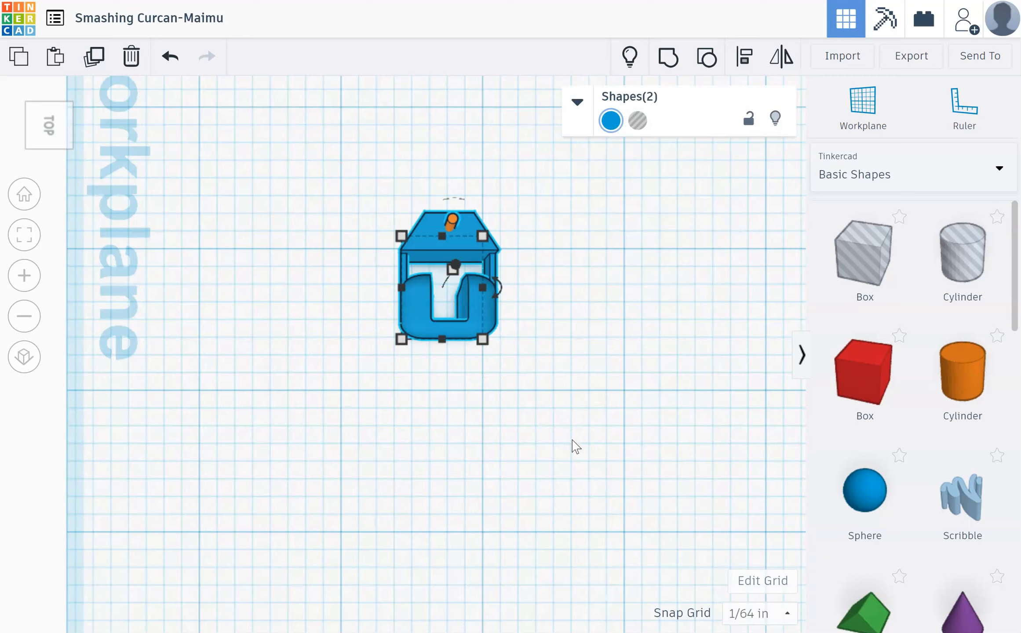
click(669, 58)
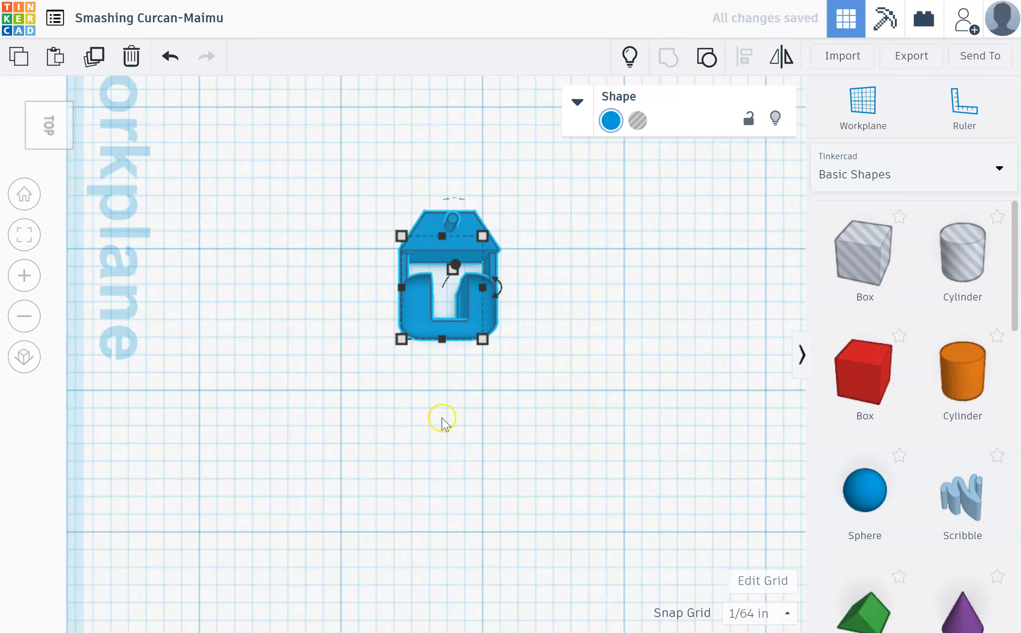
click(362, 387)
Move the grouped car to the workplane's front-left corner, about 1.67 in left and 2.303 in toward the front.
mouse_move(365, 387)
right_down()
mouse_move(484, 199)
mouse_move(474, 294)
mouse_move(444, 351)
mouse_move(371, 390)
mouse_move(398, 371)
mouse_move(406, 347)
right_up()
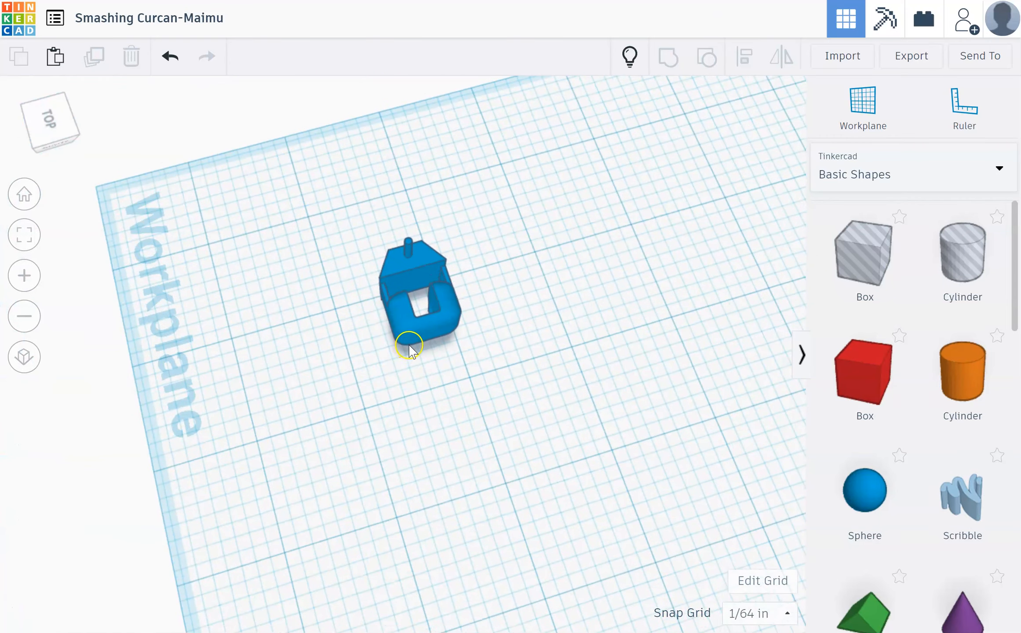
scroll(419, 350, down, 3)
right_drag(450, 465, 613, 429)
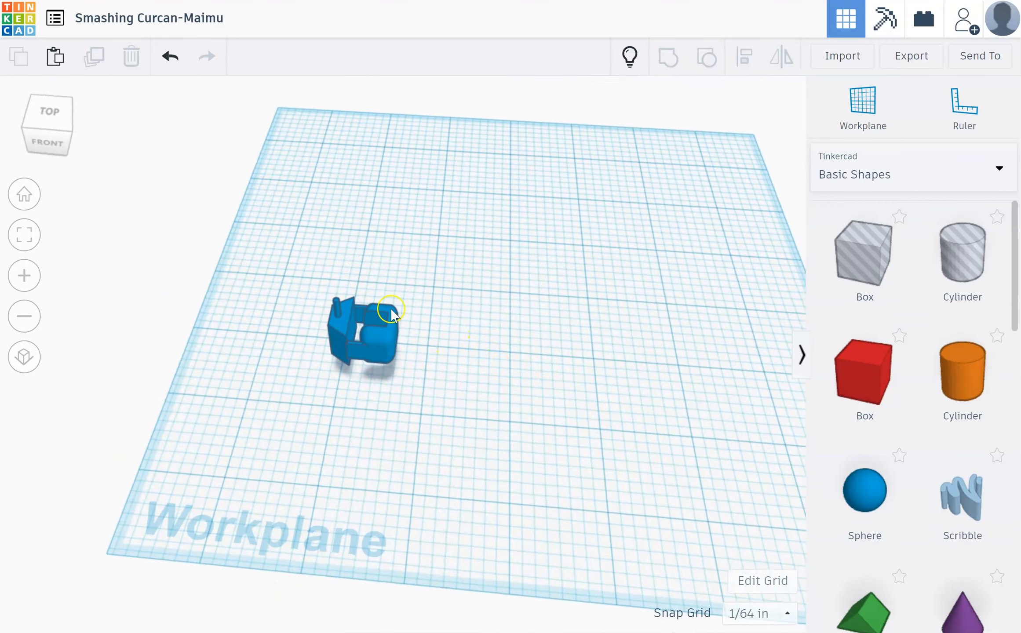
click(48, 111)
click(25, 234)
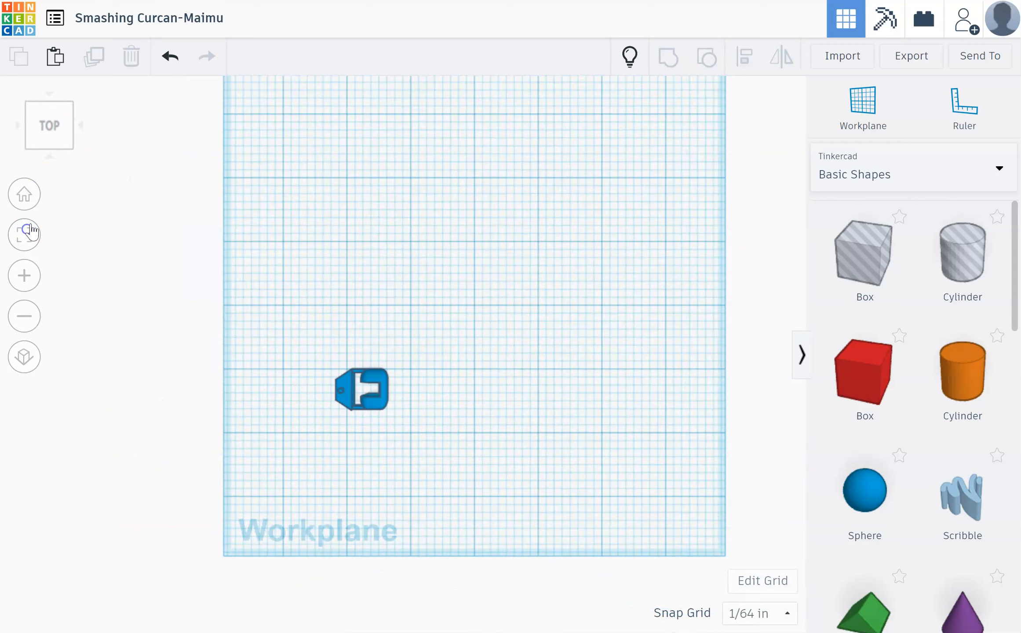
click(25, 194)
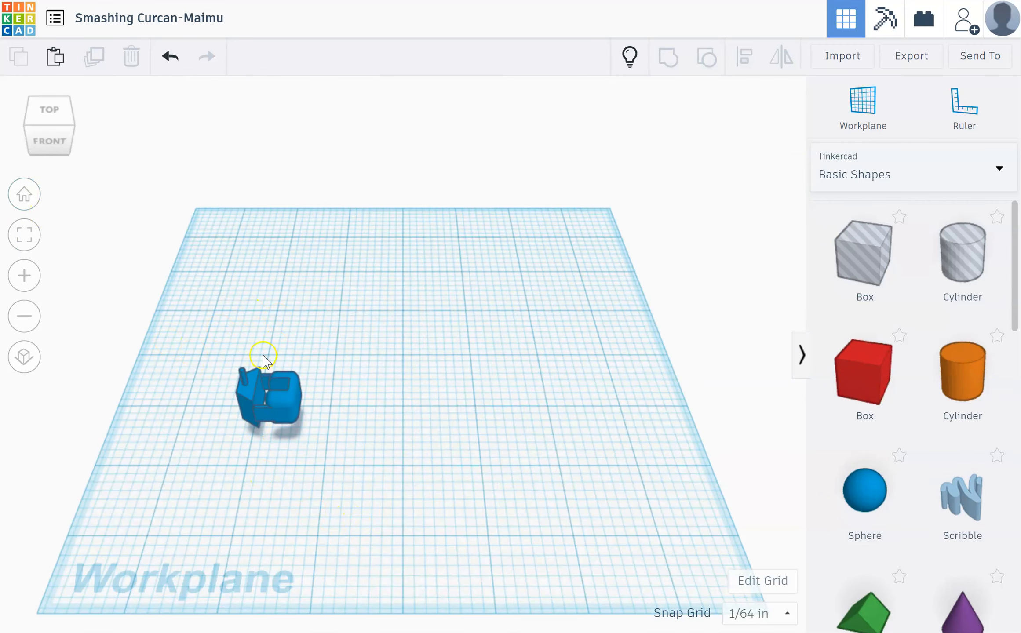
click(283, 405)
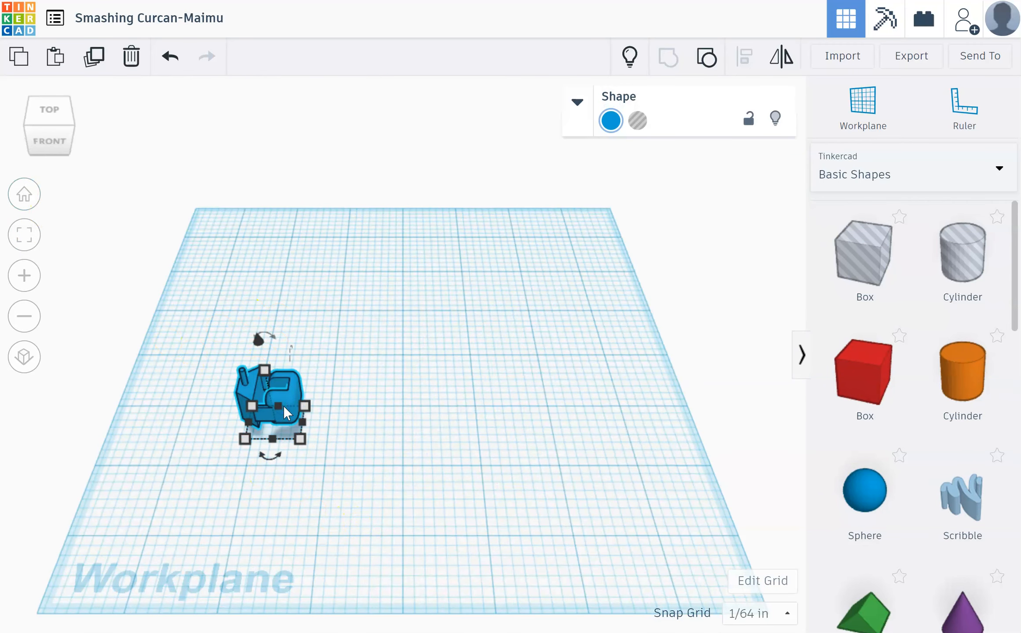
drag(284, 407, 92, 559)
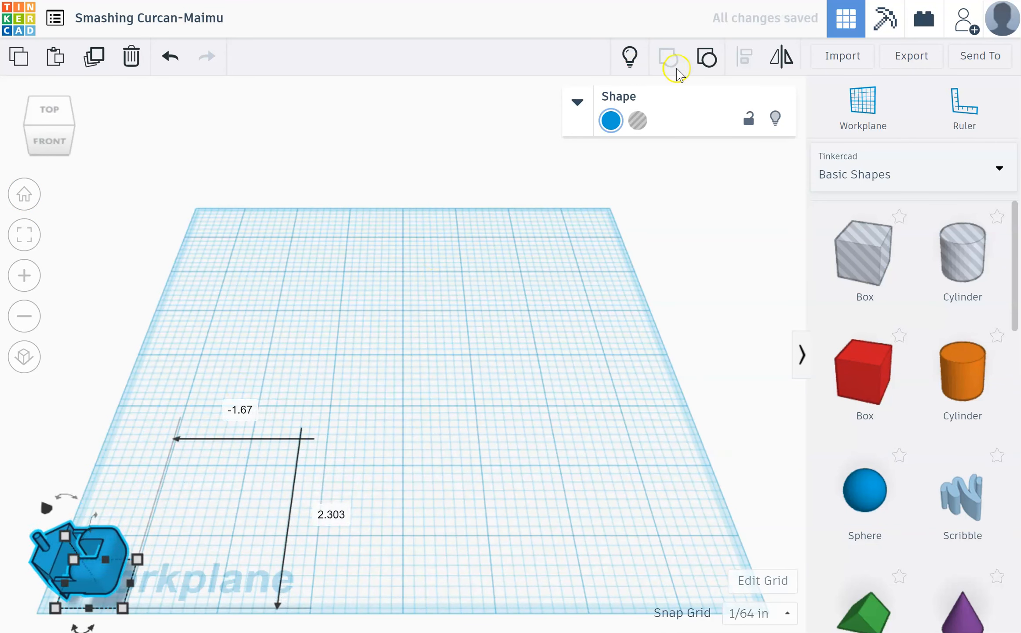
Hide the passenger car and show all hidden shapes again.
click(777, 124)
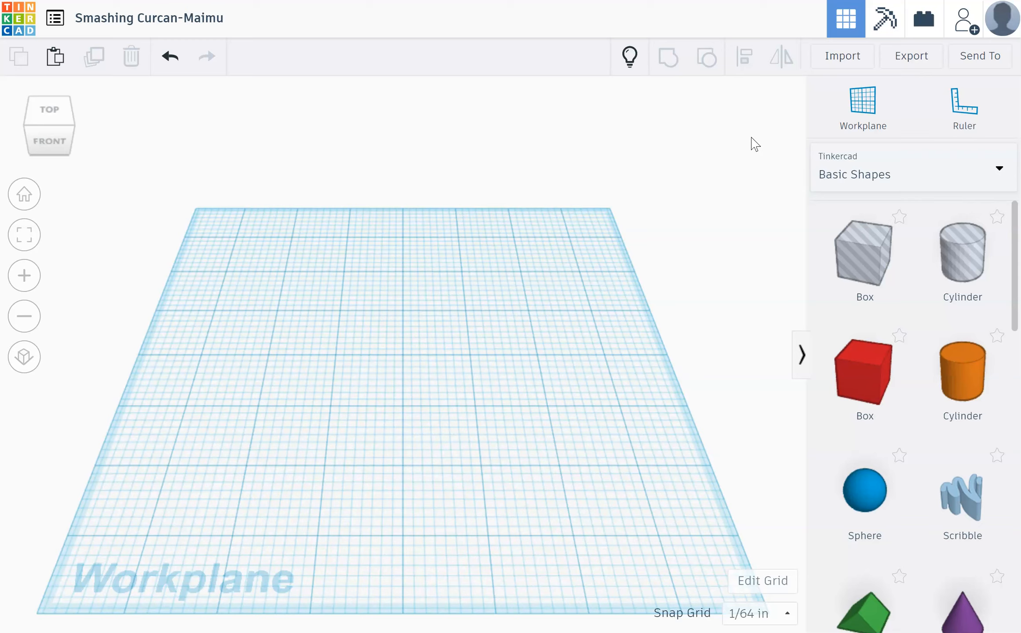
click(627, 64)
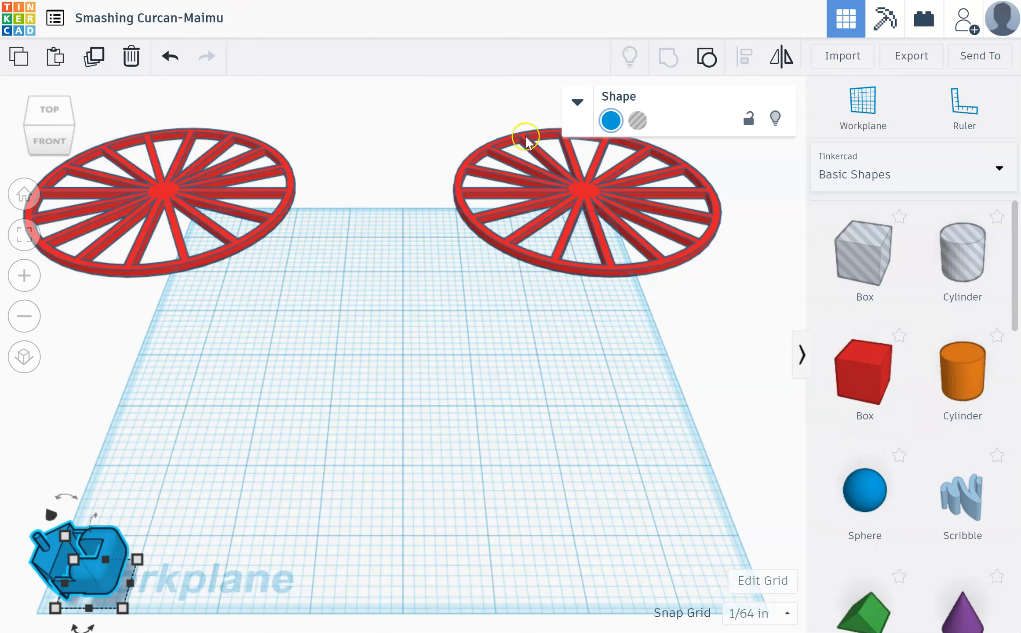
Recolour the left spoked wheel orange and the right spoked wheel green.
click(587, 195)
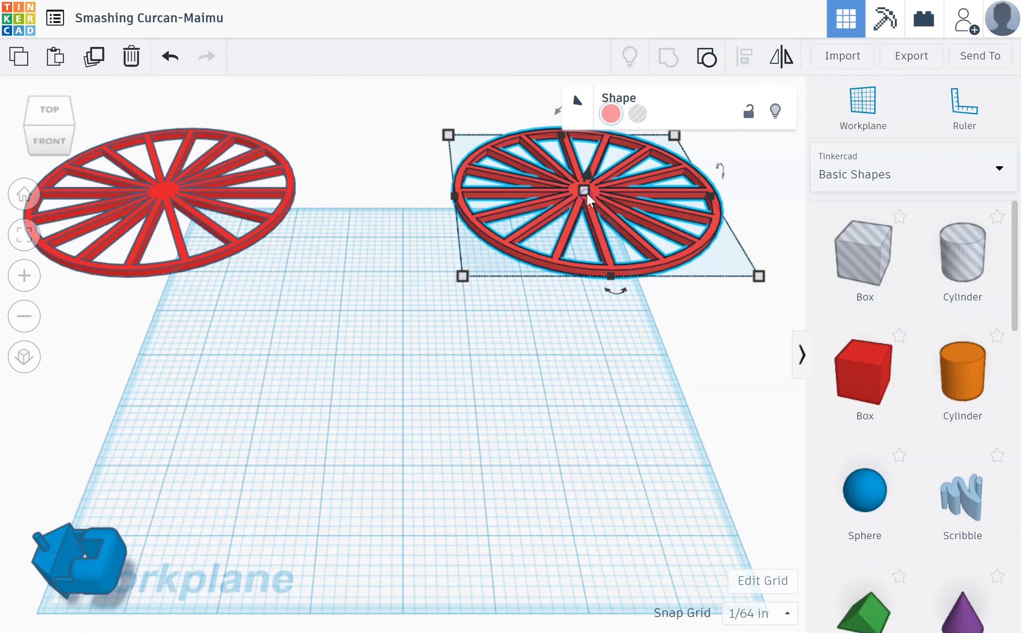
click(166, 193)
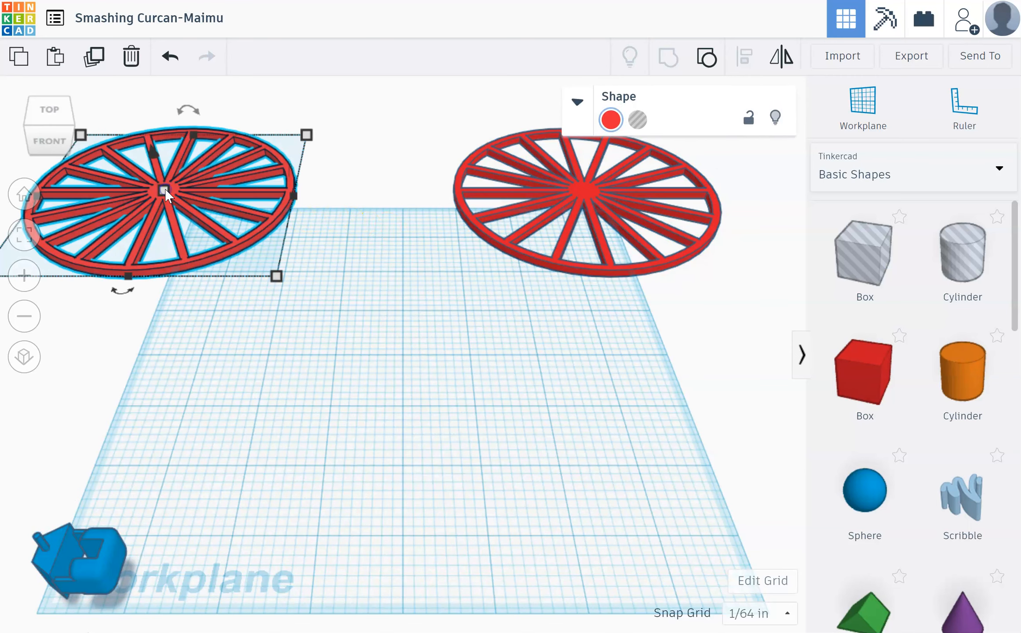
click(611, 120)
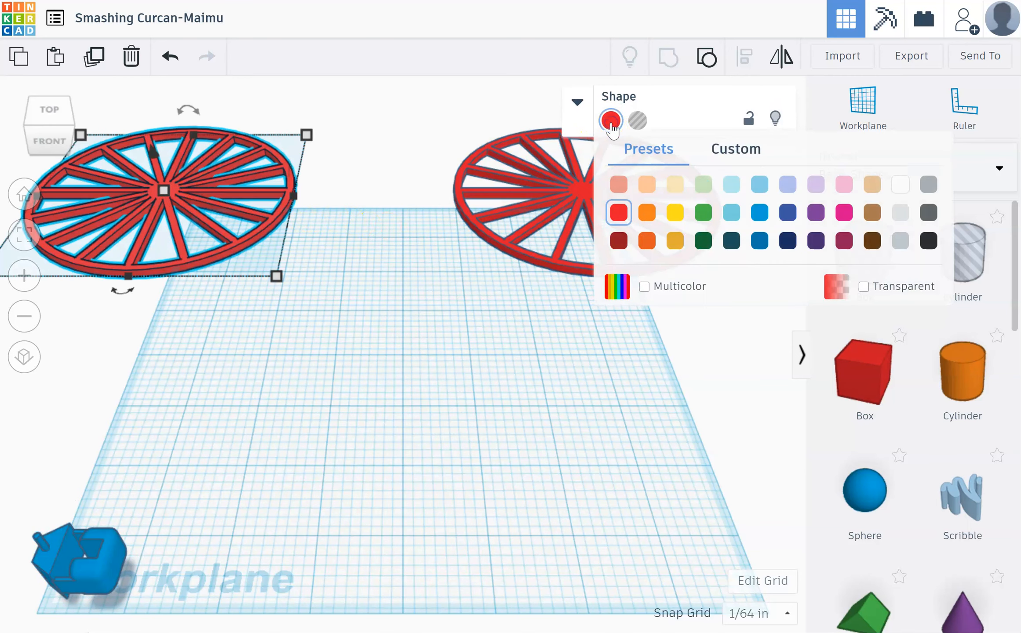
click(647, 213)
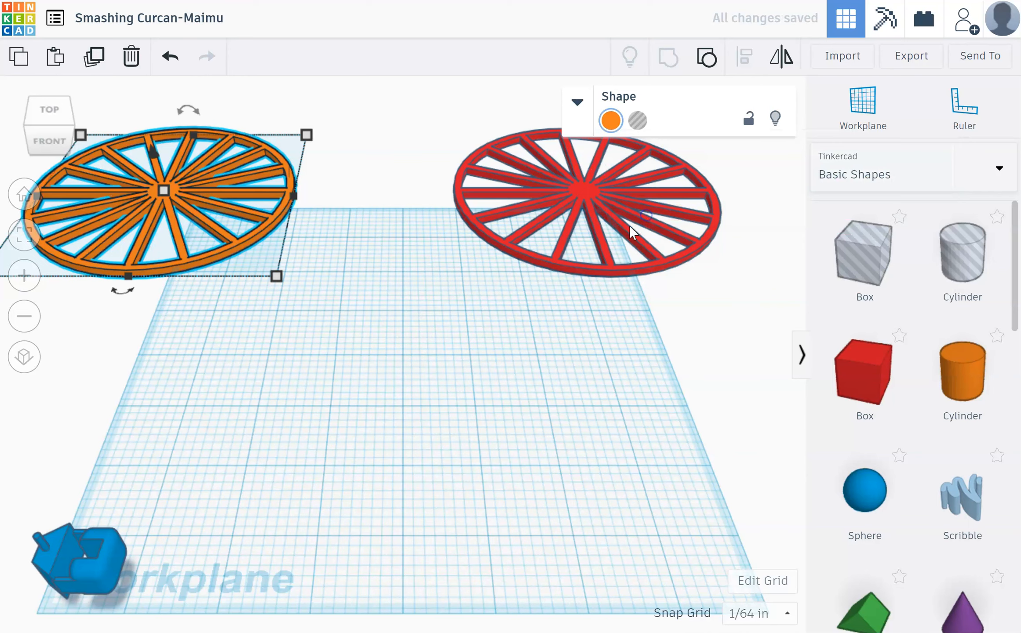
click(600, 216)
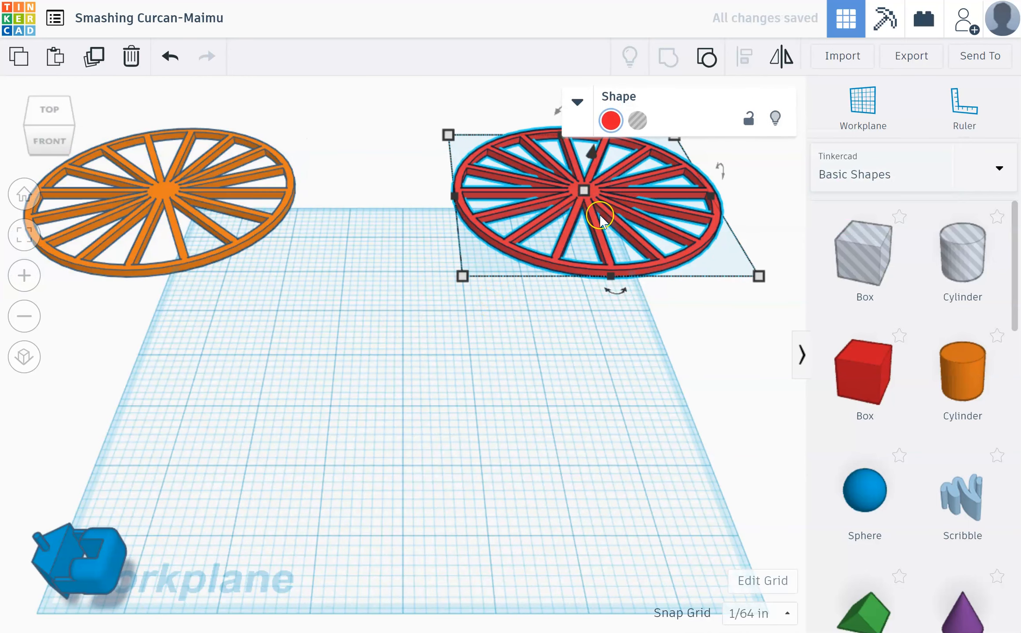
click(610, 120)
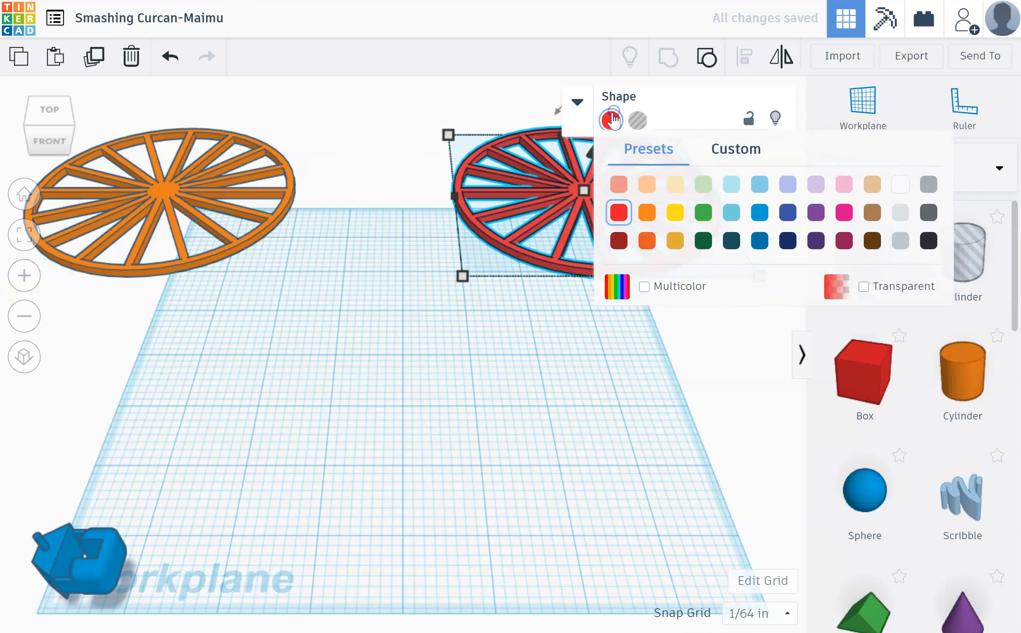
click(704, 219)
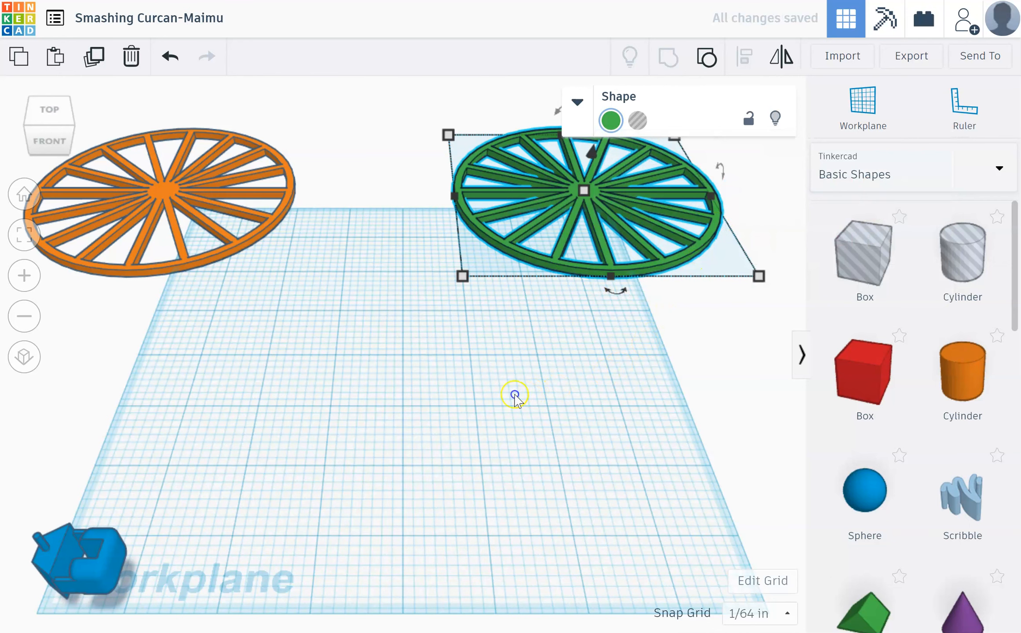
click(515, 396)
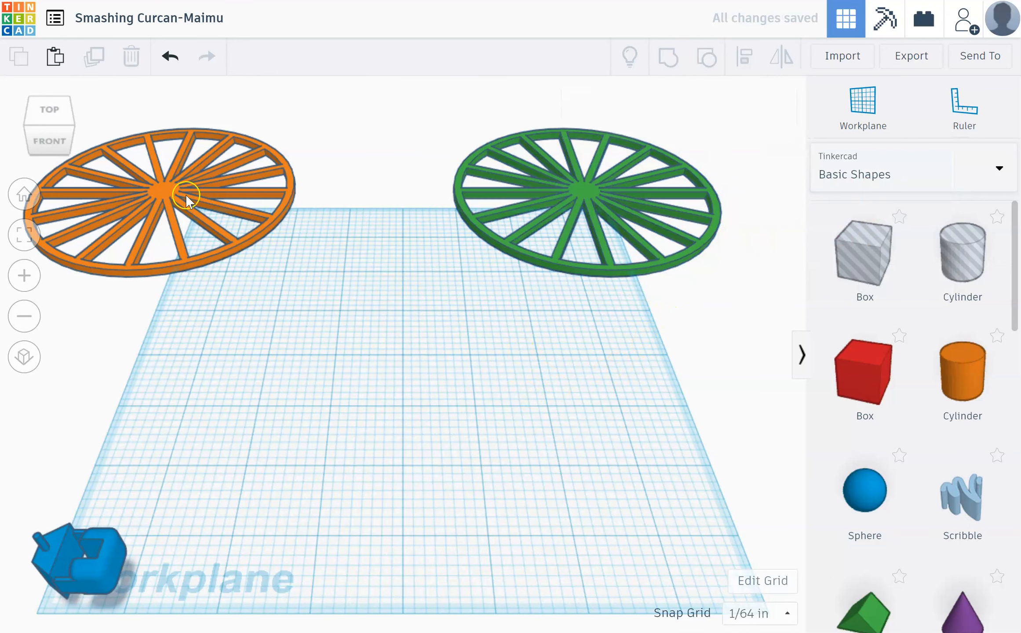
Move the orange wheel to the middle of the workplane and the green wheel beside it, partly overlapping on the right.
drag(161, 188, 391, 344)
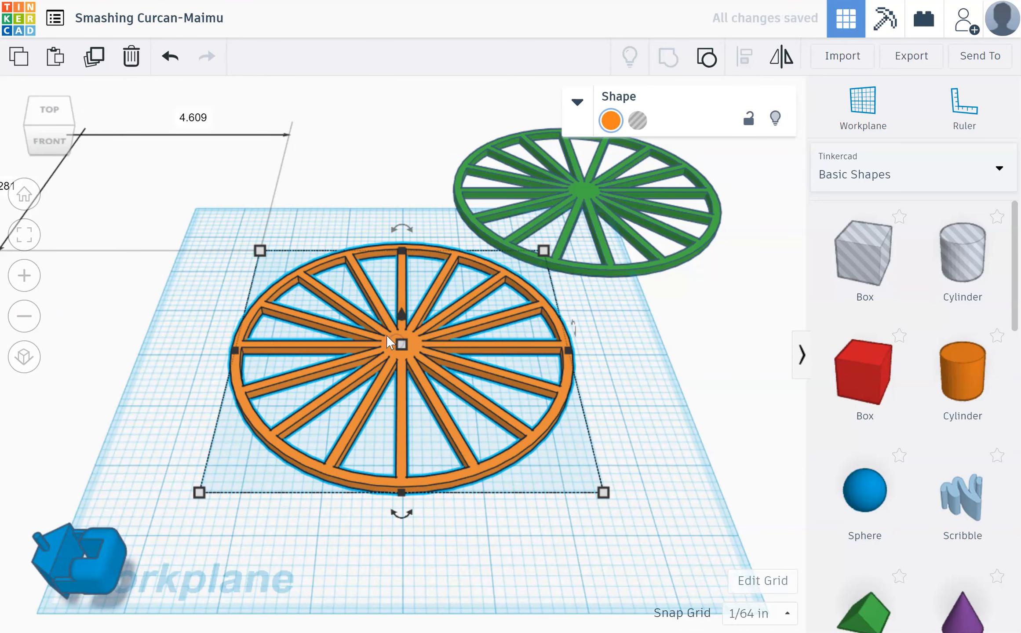
click(579, 194)
drag(574, 200, 588, 354)
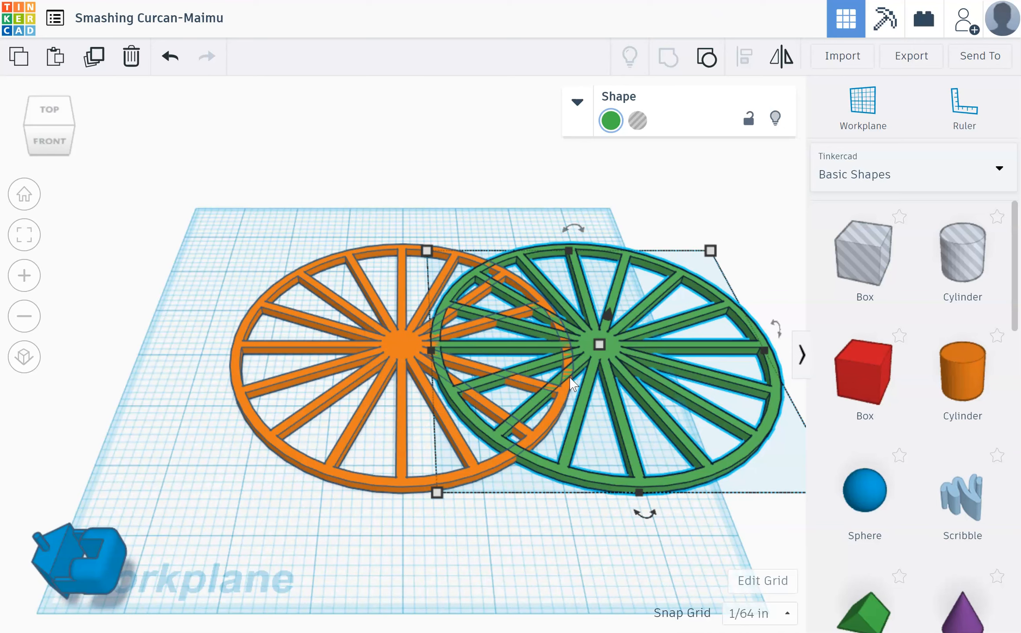
Raise the green wheel to 1.016 in above the workplane.
click(610, 314)
drag(610, 314, 611, 307)
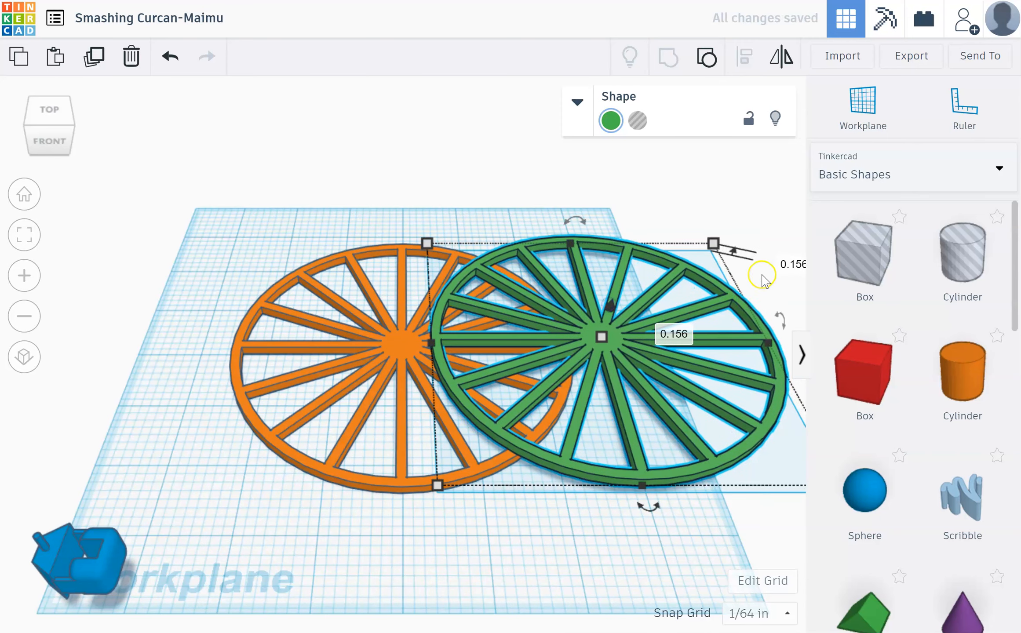
click(791, 264)
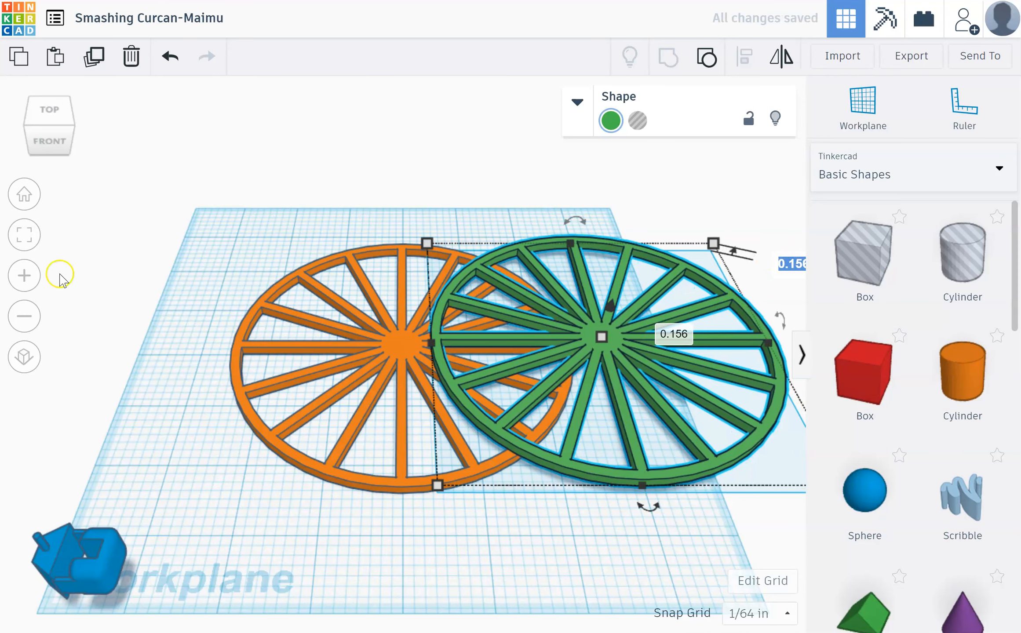
click(25, 315)
click(25, 314)
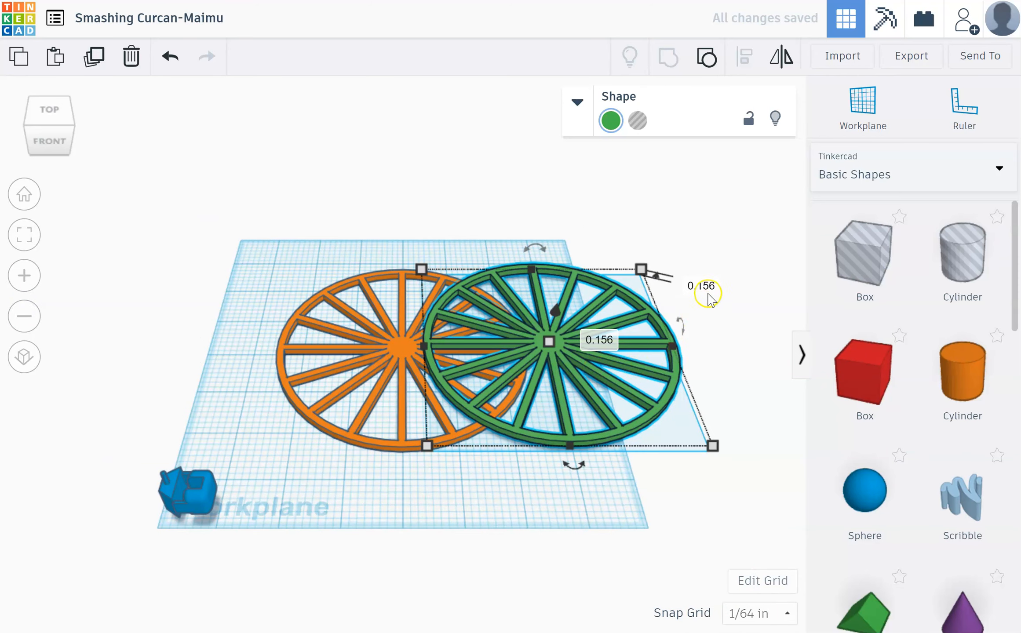
click(719, 289)
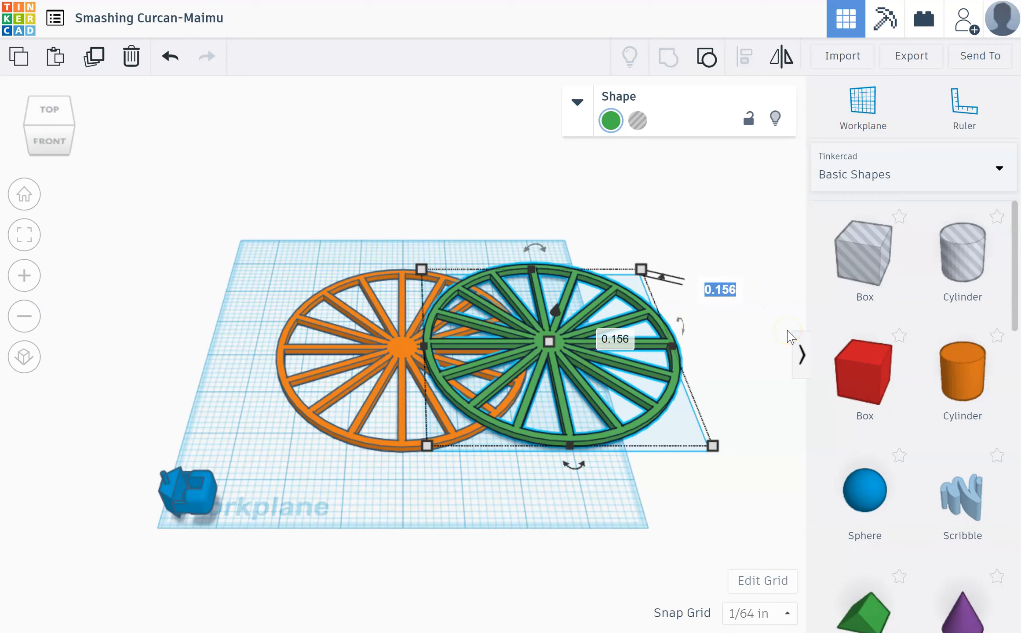
text(1.01)
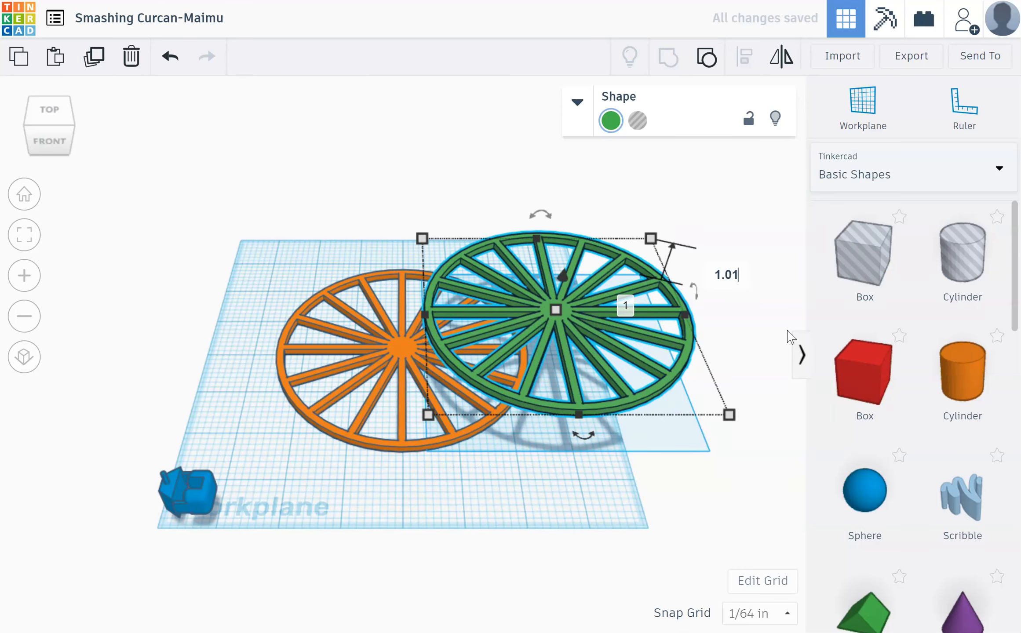
text(6)
key(Return)
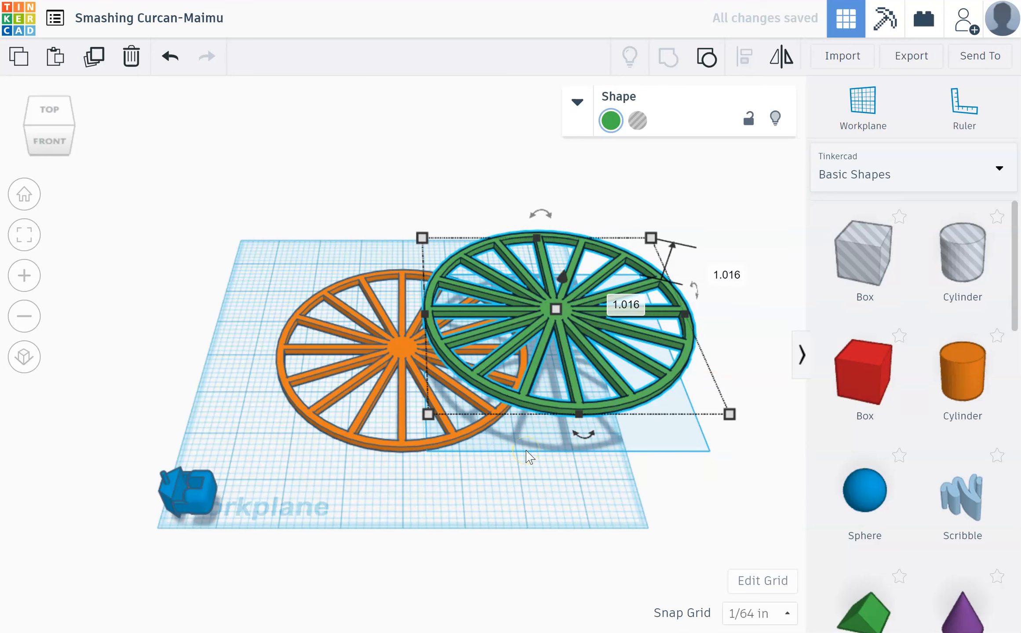
click(450, 534)
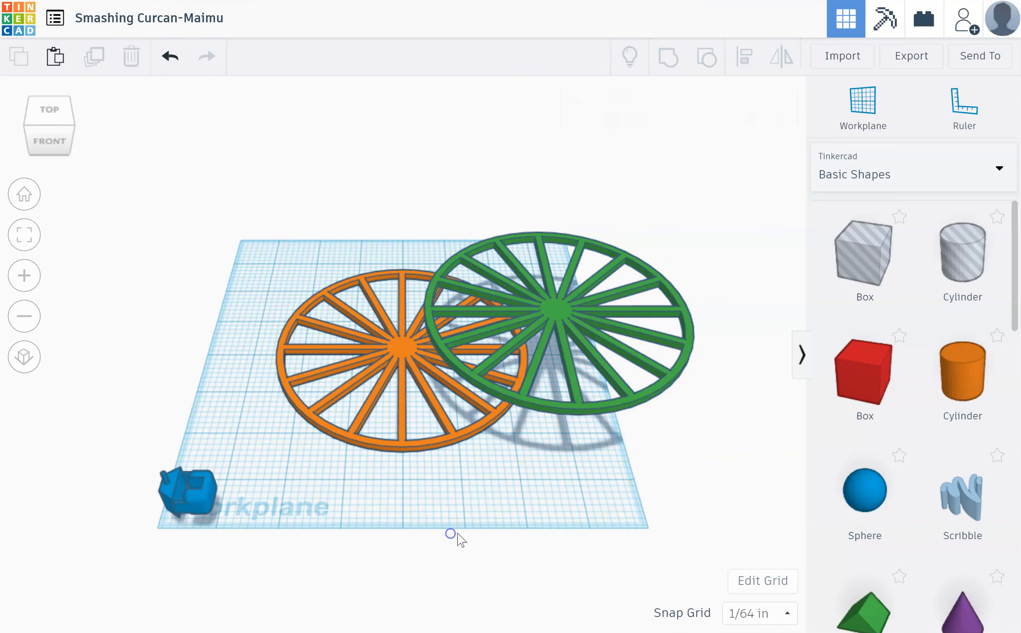
Align the orange and green wheels so their centres coincide left to right.
click(558, 307)
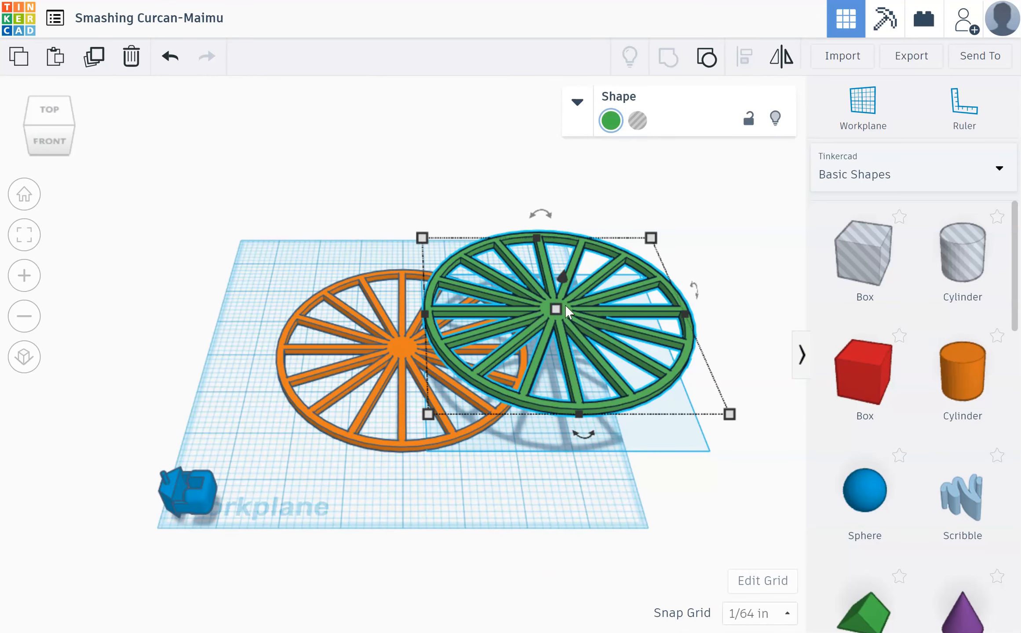
click(424, 335)
shift+click(406, 339)
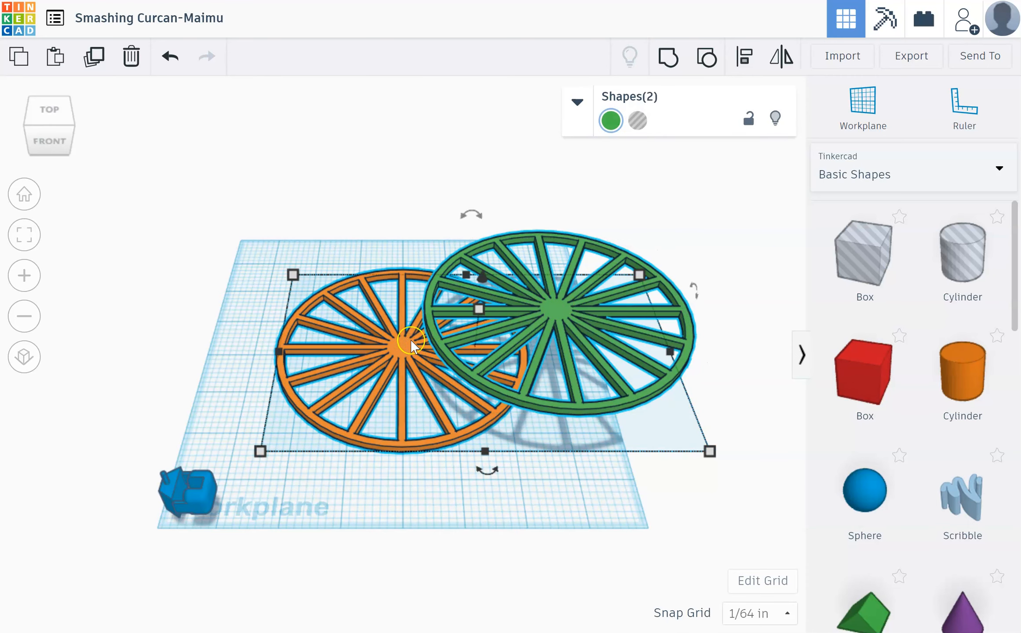
click(746, 56)
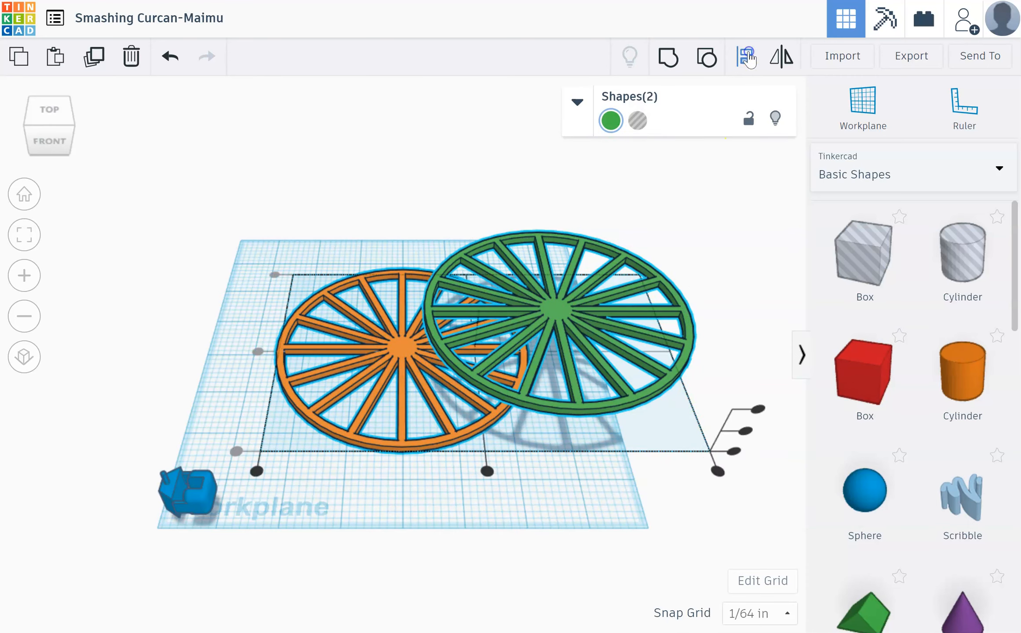
click(486, 472)
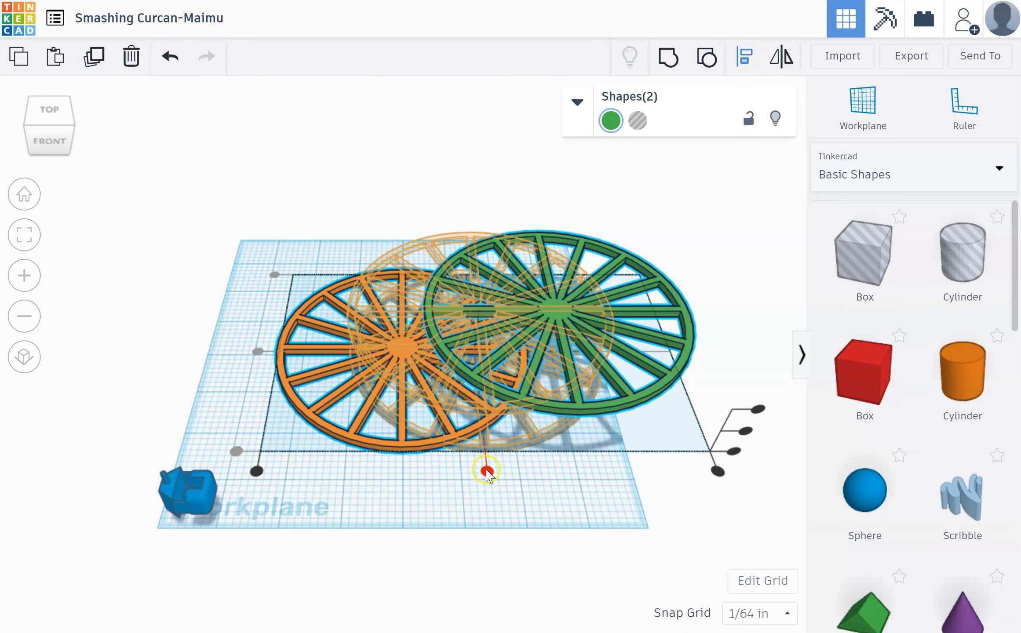
click(486, 473)
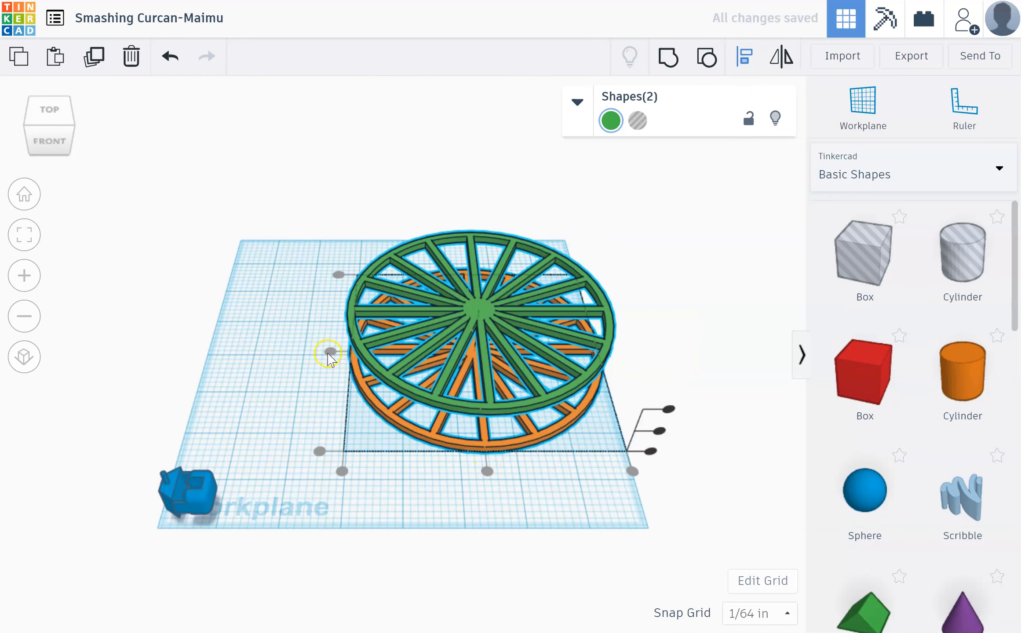
click(328, 352)
click(357, 336)
click(382, 413)
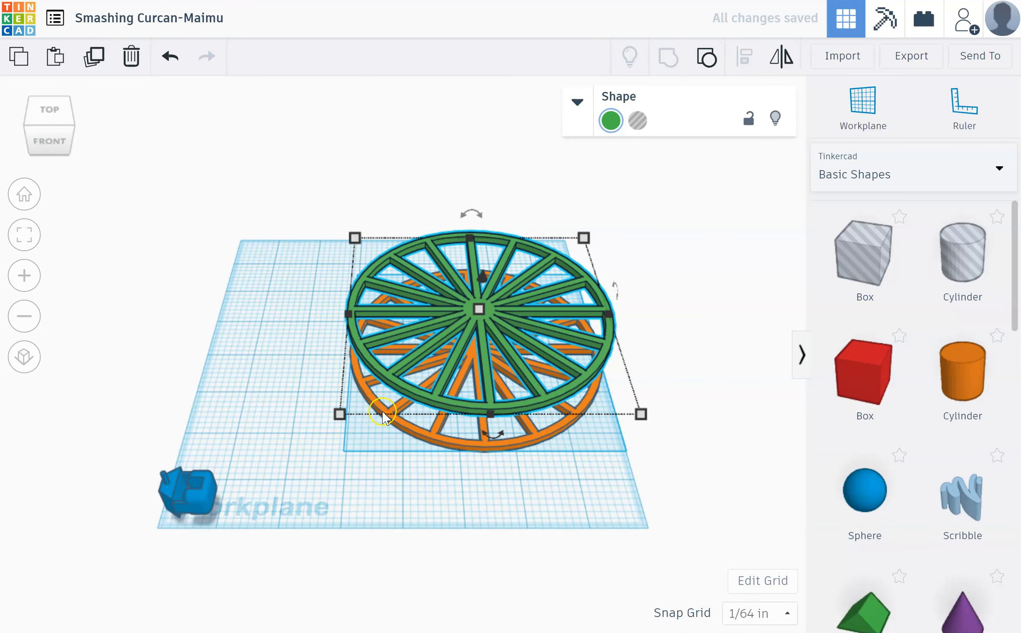
Reselect both wheels and align their centres front to back.
click(414, 431)
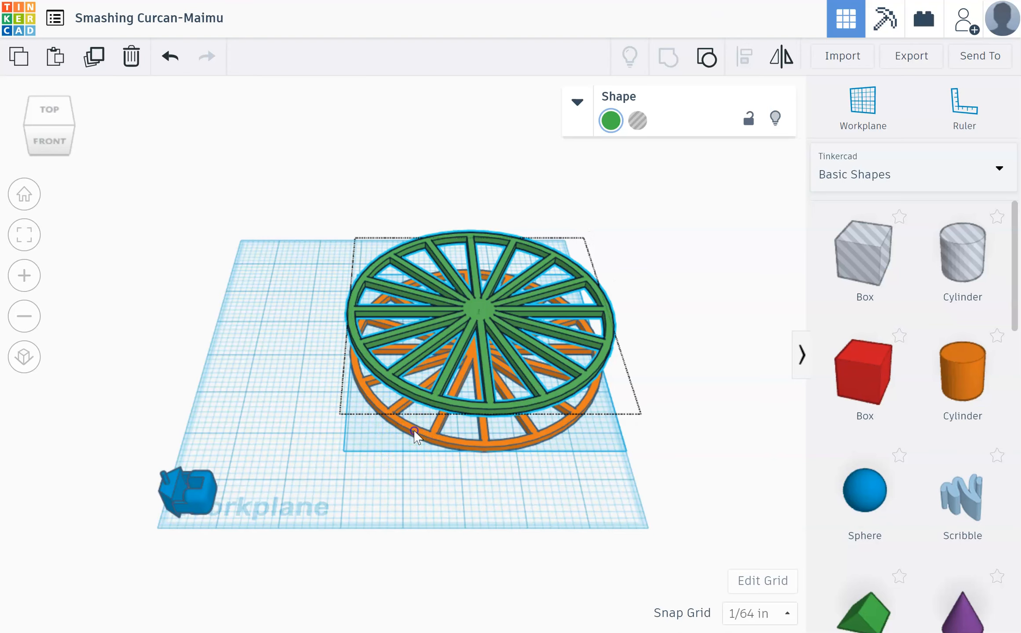
click(416, 437)
click(419, 394)
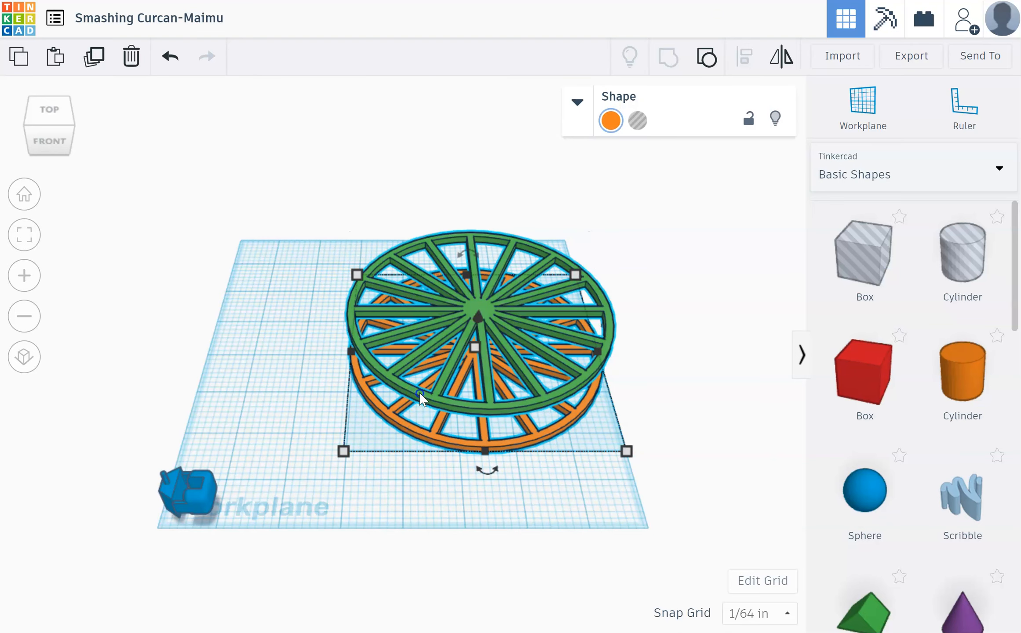
click(743, 63)
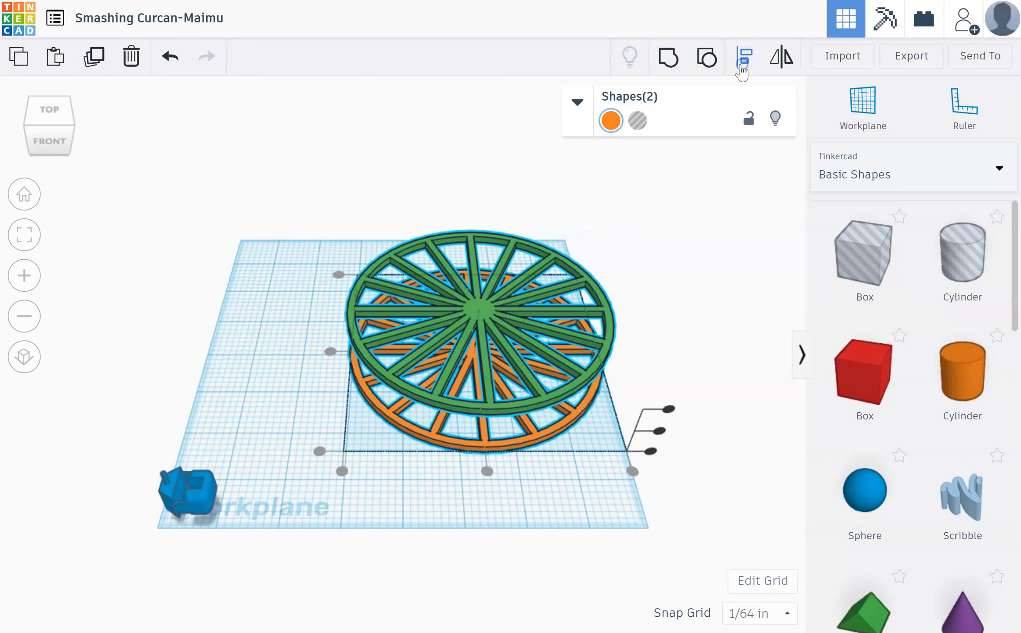
click(330, 350)
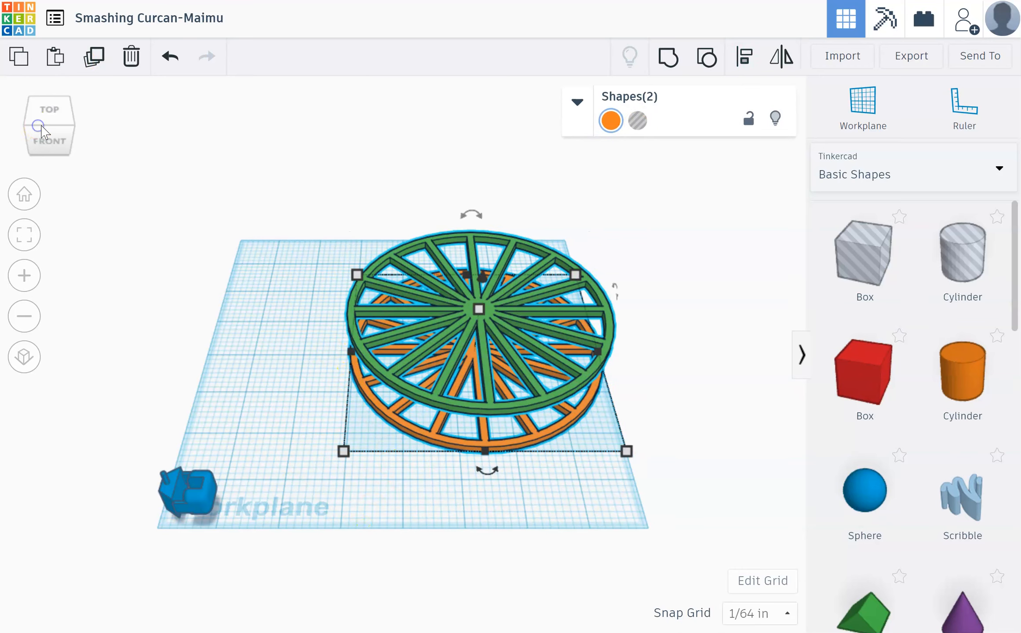
Examine how the two stacked wheels line up from above and at an angle, comparing orthographic and perspective views.
drag(55, 105, 56, 110)
click(56, 111)
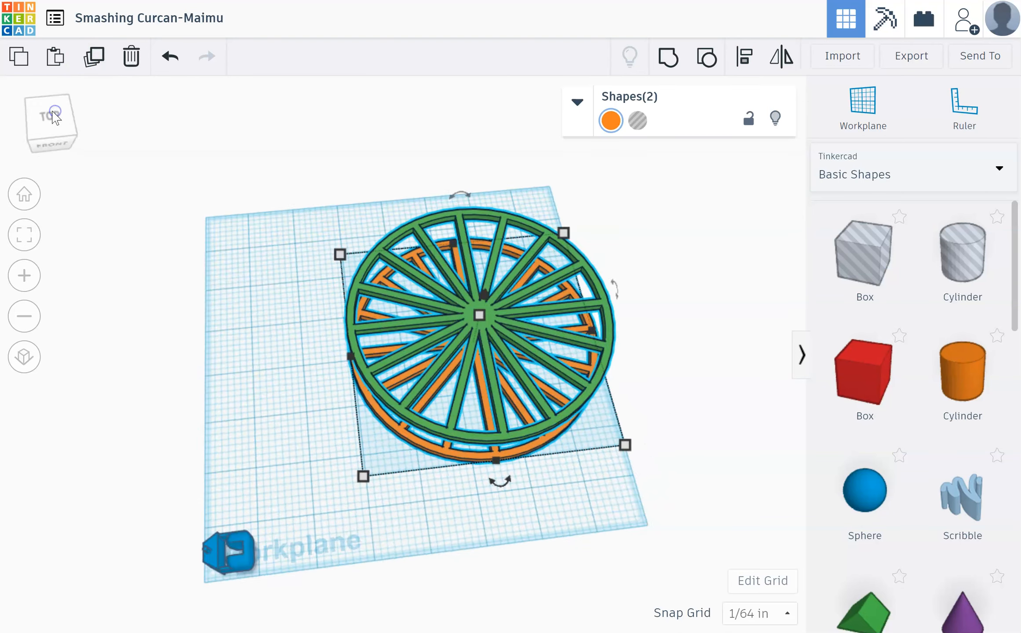
click(29, 147)
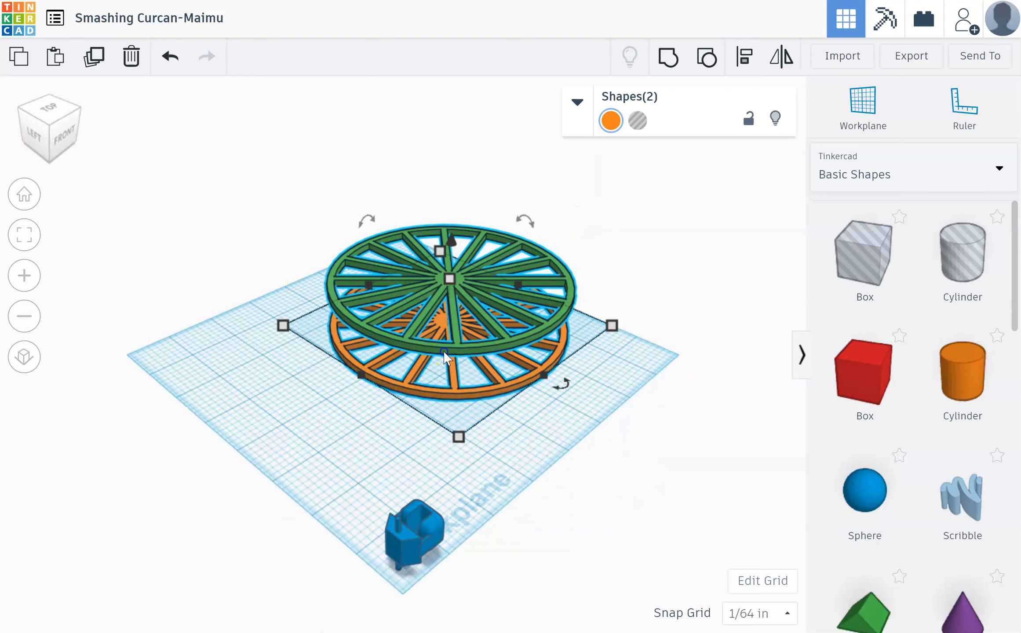
click(506, 445)
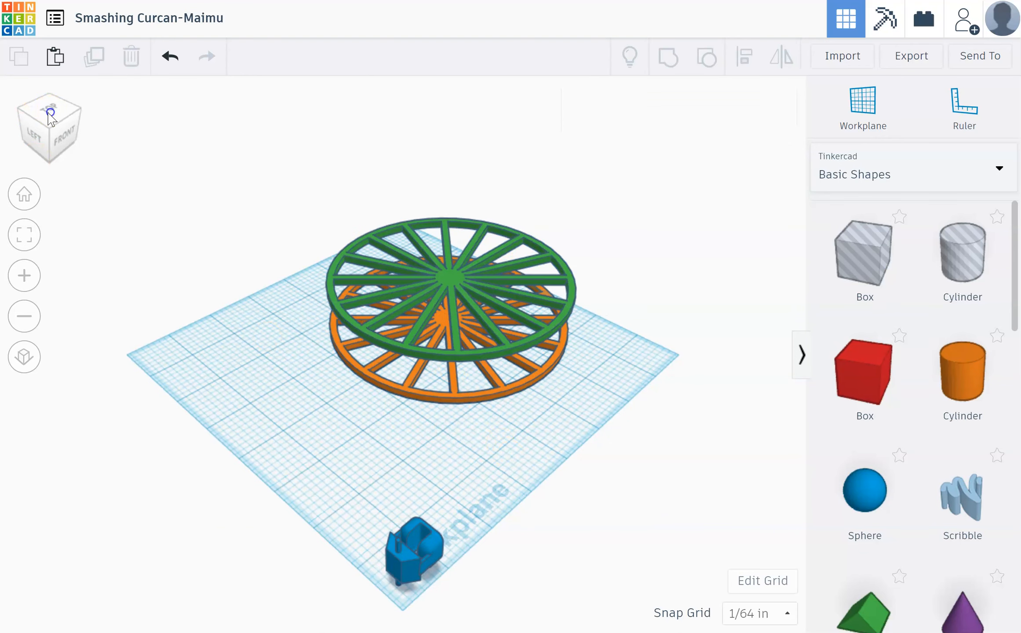
click(49, 113)
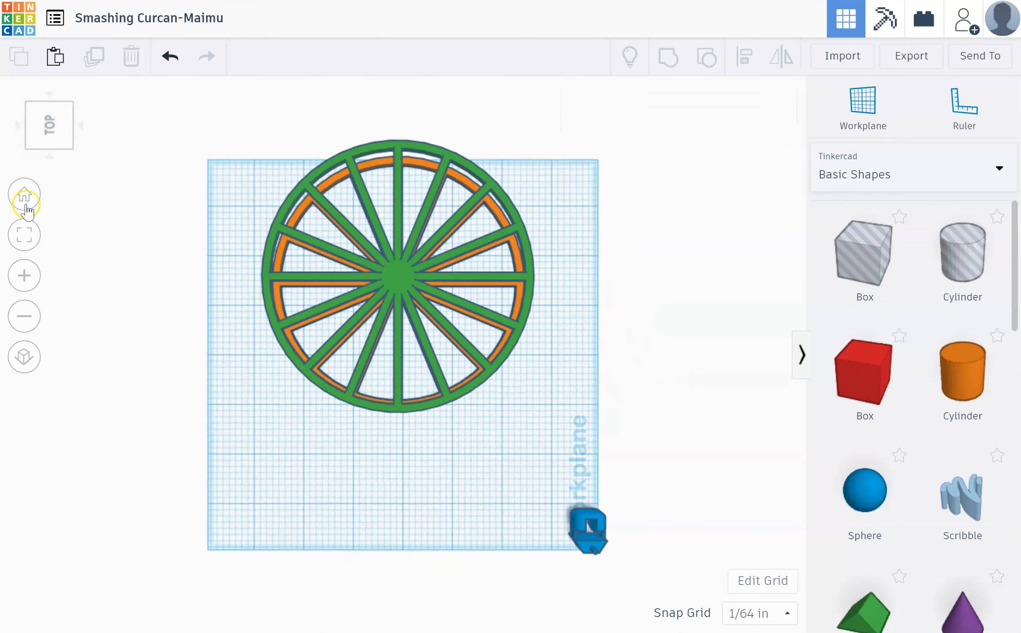
click(25, 357)
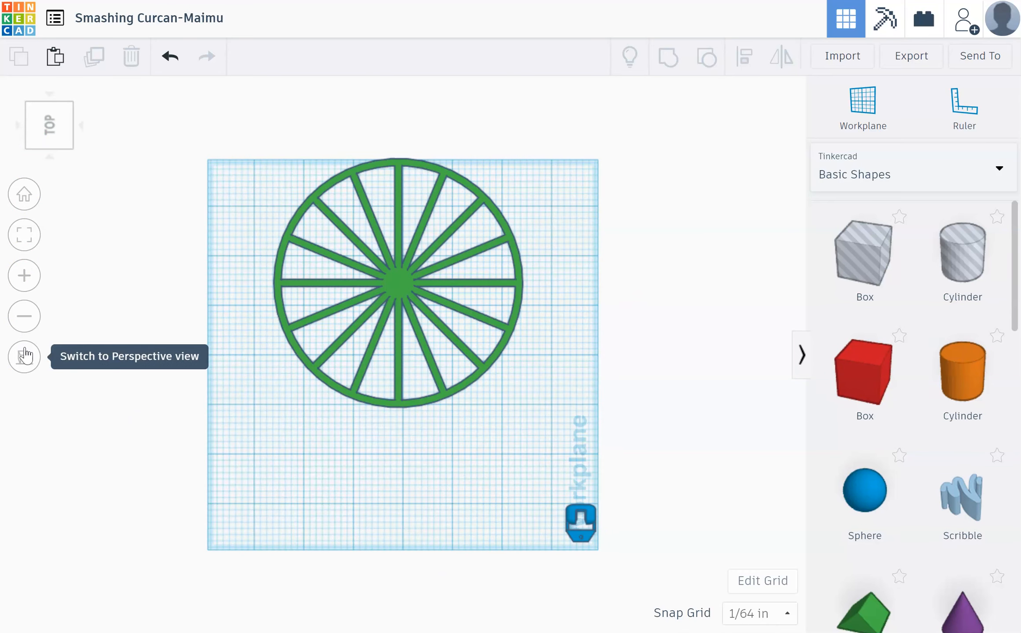
click(25, 356)
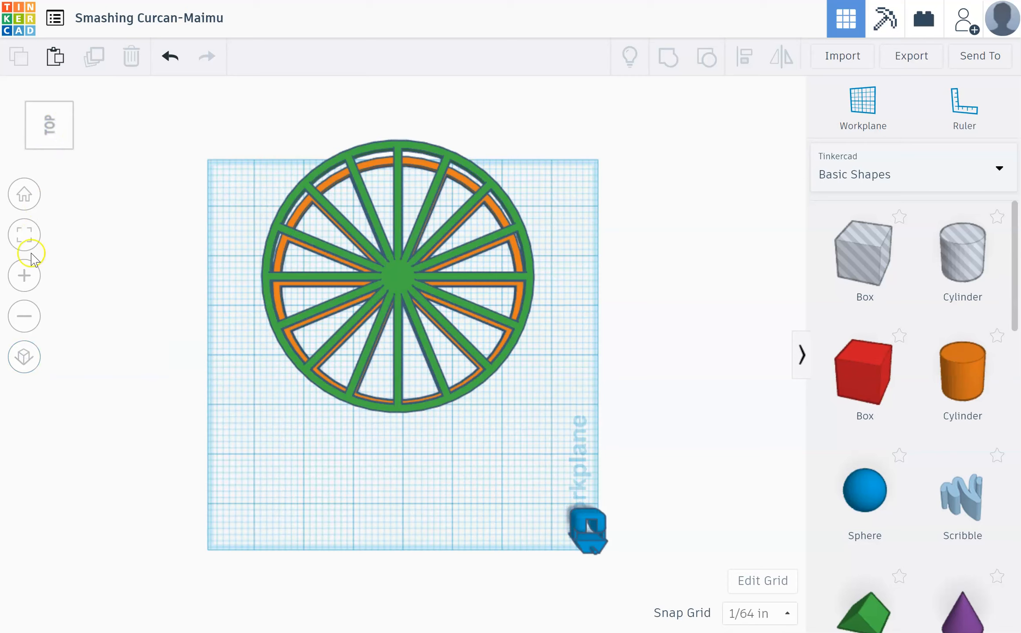
click(25, 356)
click(25, 356)
click(24, 357)
click(24, 356)
click(304, 263)
click(671, 193)
drag(28, 129, 34, 131)
right_drag(520, 210, 269, 290)
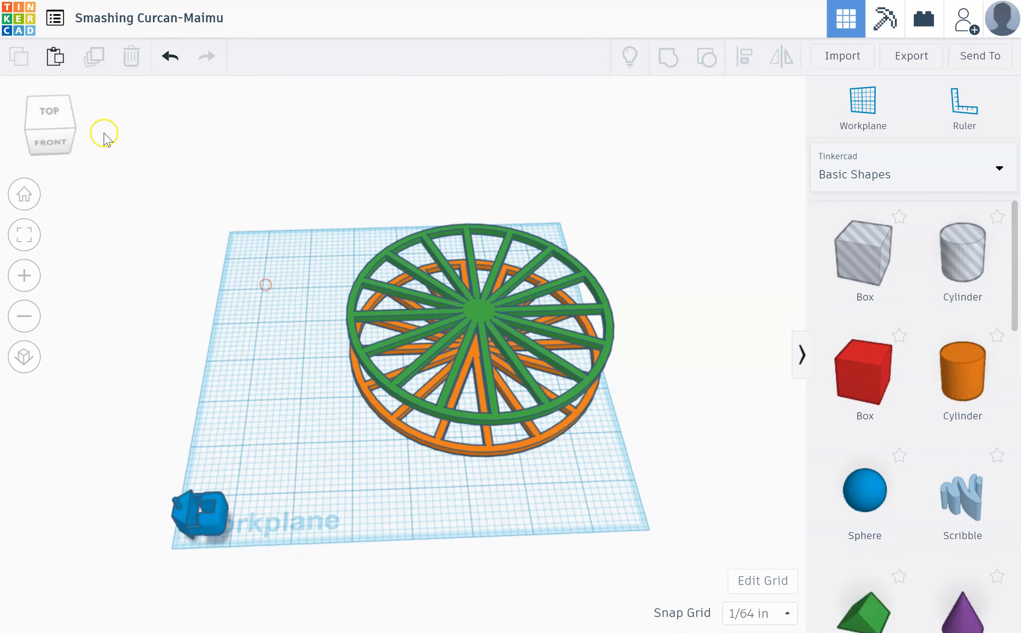
Select both wheels, leaving out the passenger car, and group them into one shape.
click(60, 118)
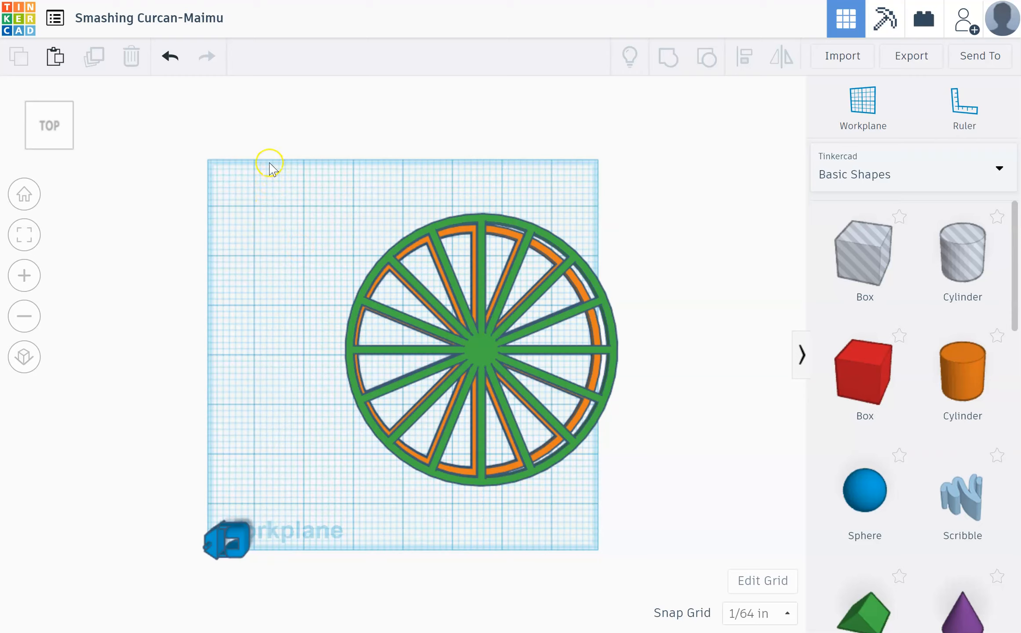
drag(284, 166, 728, 533)
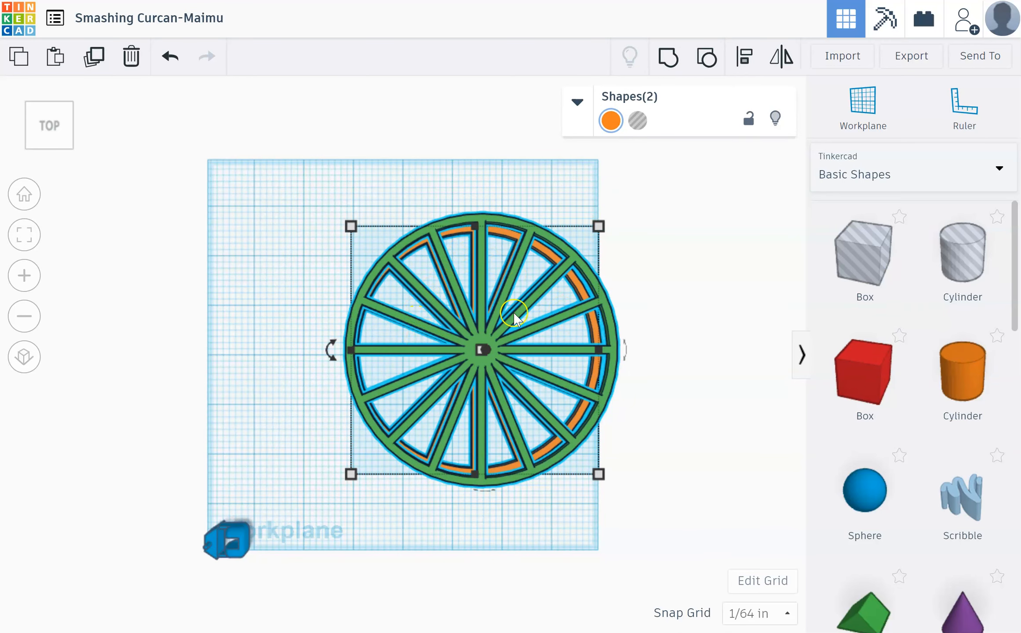
click(669, 60)
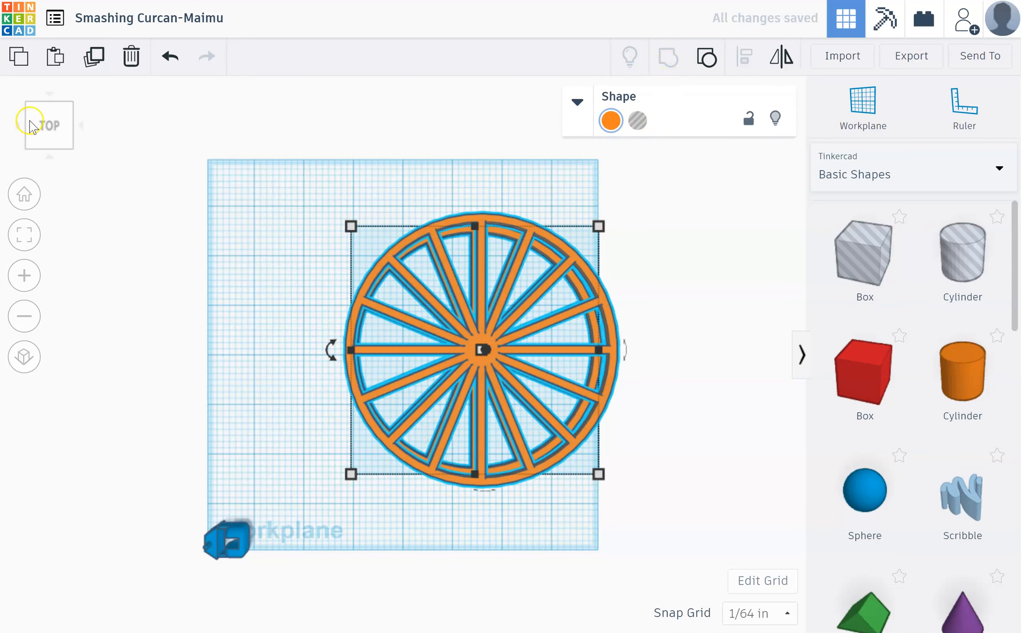
Try to stand the grouped wheels upright by rotating them freehand.
click(27, 141)
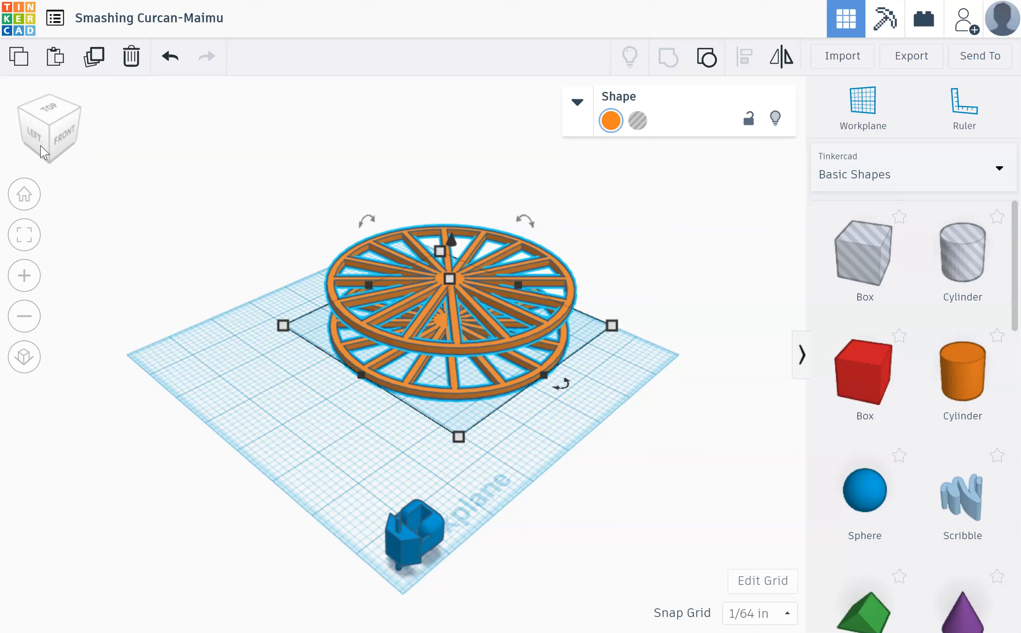
click(55, 137)
click(526, 222)
mouse_move(528, 227)
mouse_down()
mouse_move(497, 226)
mouse_move(526, 221)
mouse_up()
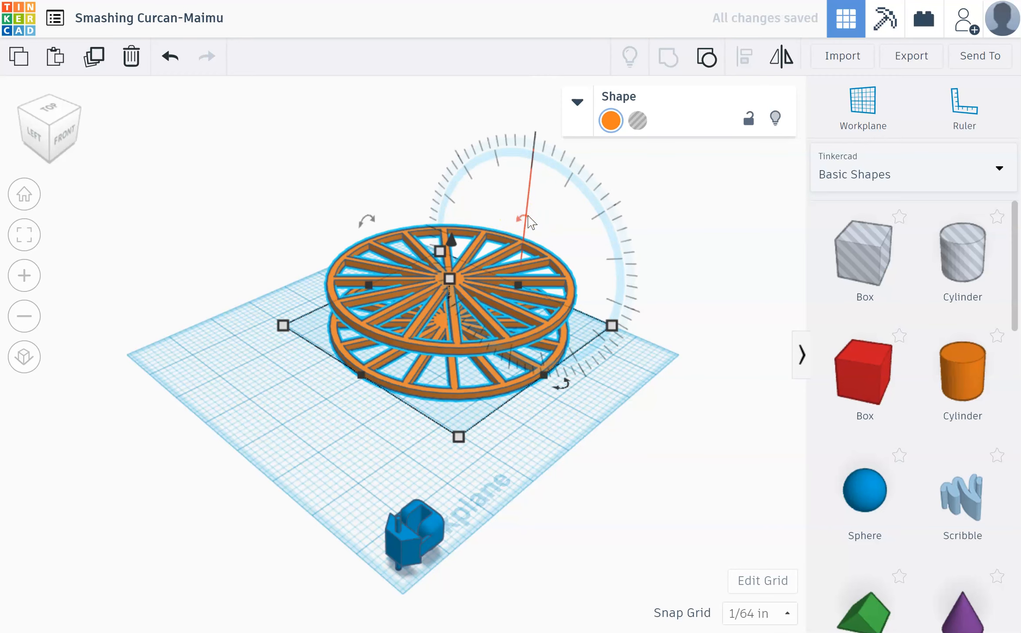
drag(534, 153, 577, 182)
click(503, 254)
click(506, 284)
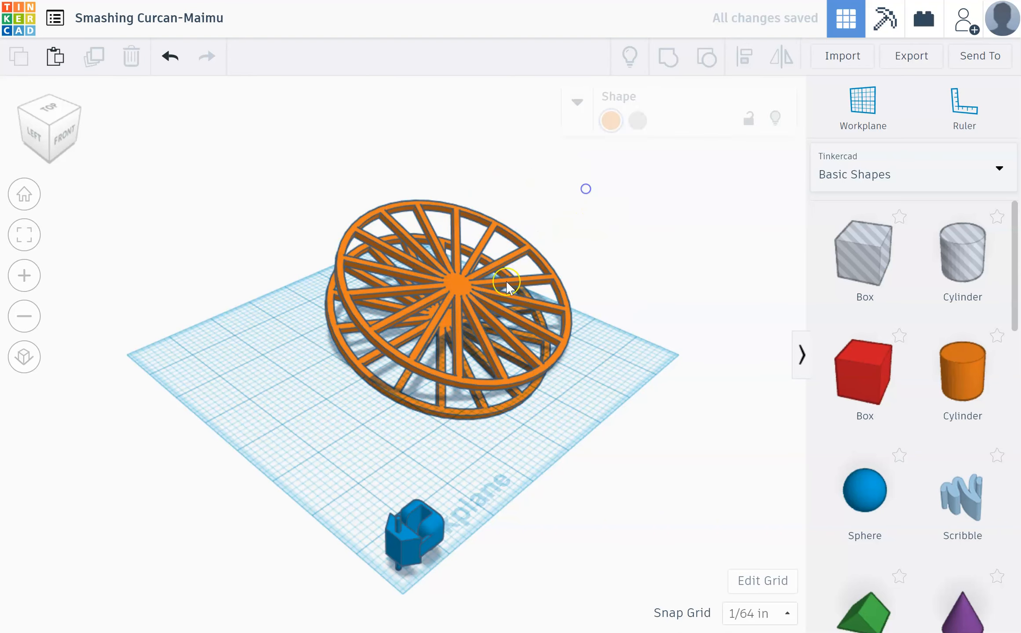
click(501, 268)
drag(536, 188, 589, 291)
mouse_move(571, 308)
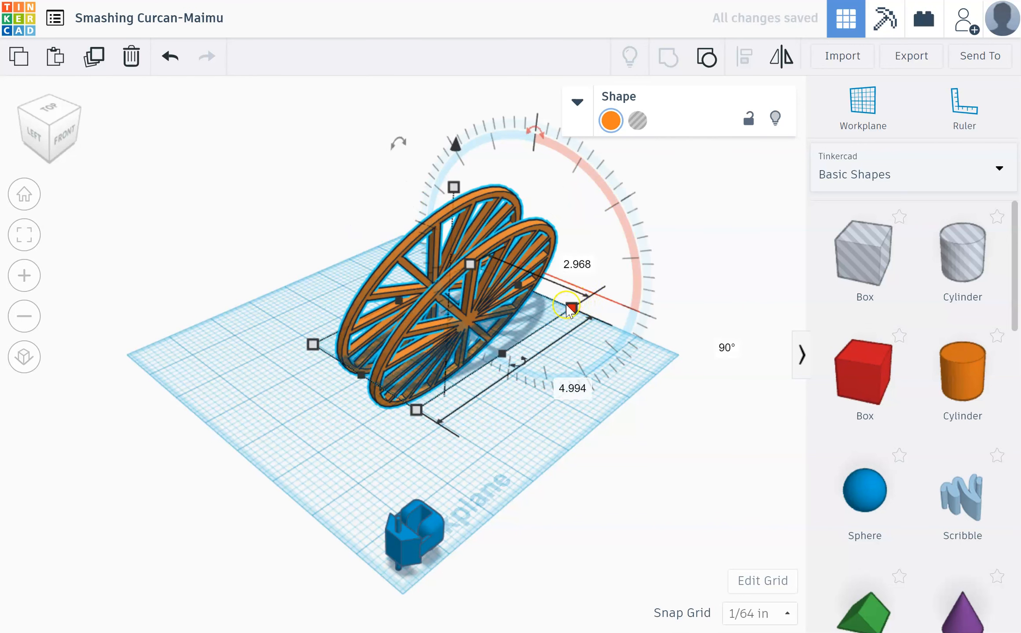
key(ctrl+z)
key(ctrl+z)
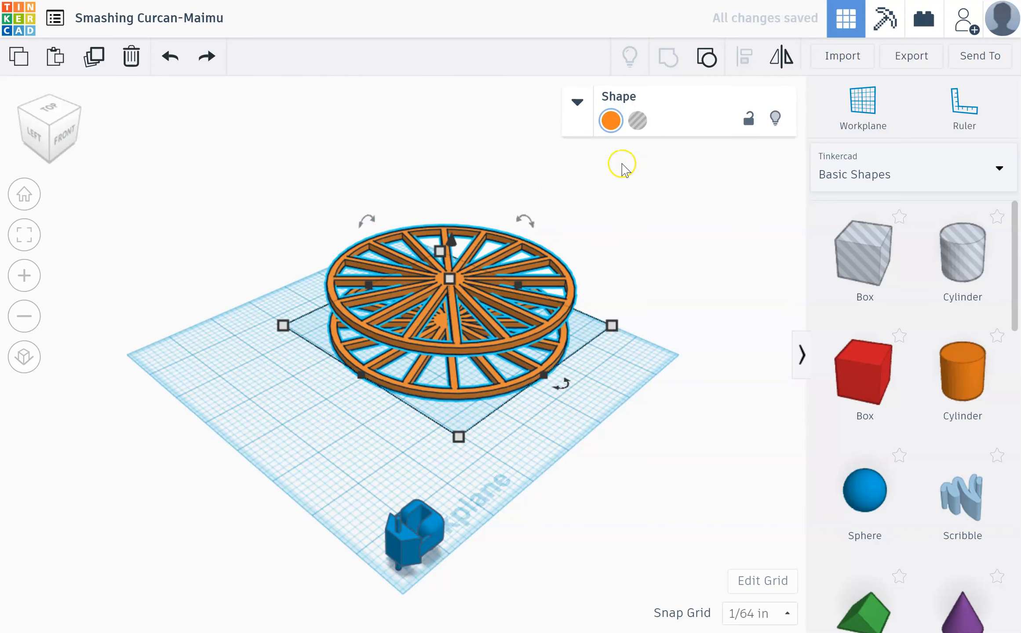
Rotate the grouped wheels exactly 90° to stand them upright, and drop them onto the workplane.
scroll(616, 181, down, 3)
drag(500, 262, 495, 264)
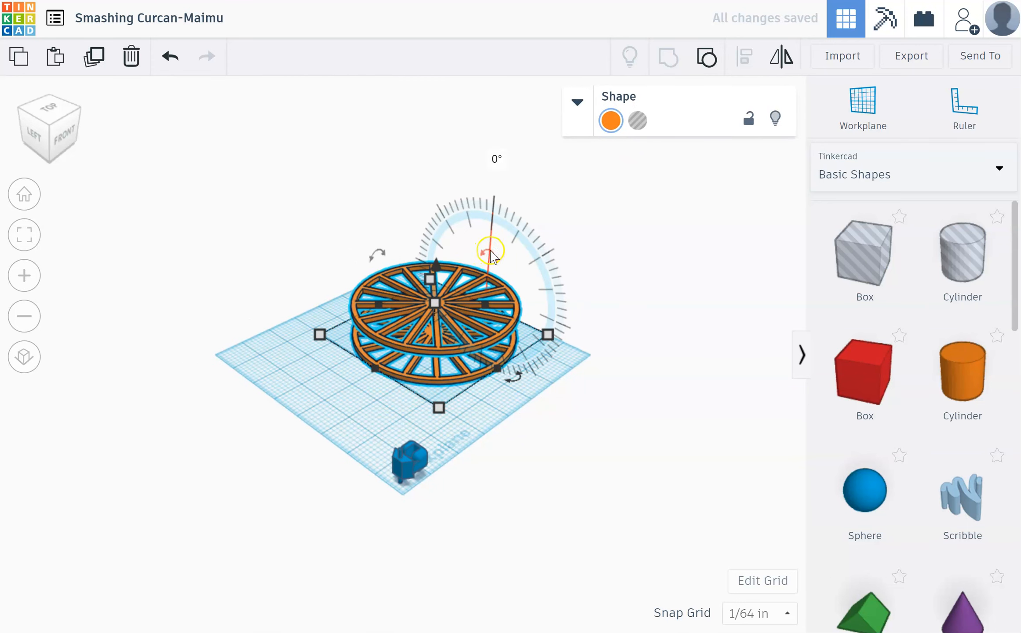
click(497, 159)
text(90)
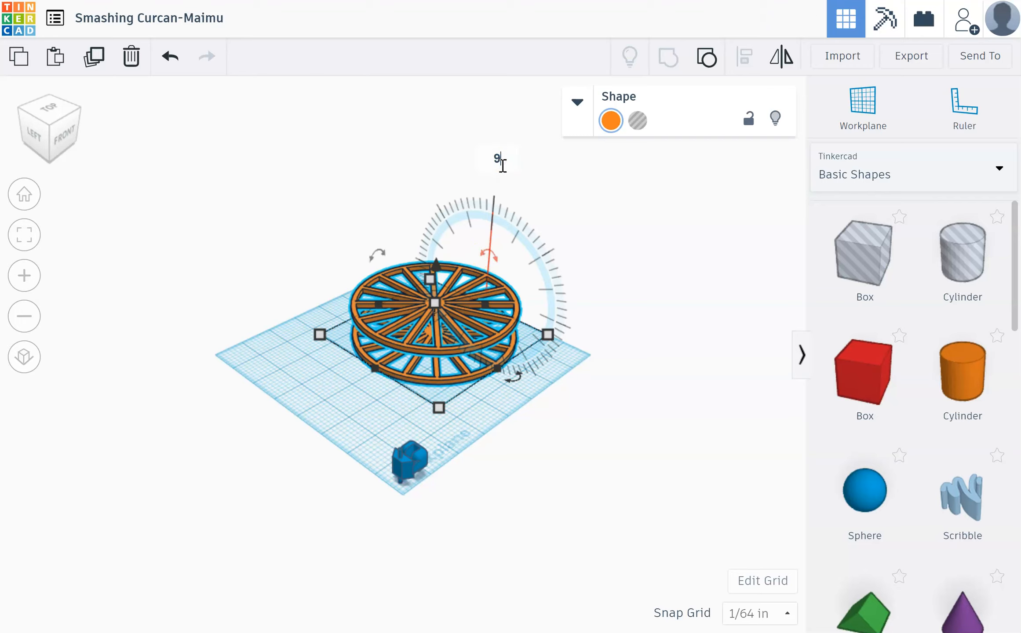
key(Return)
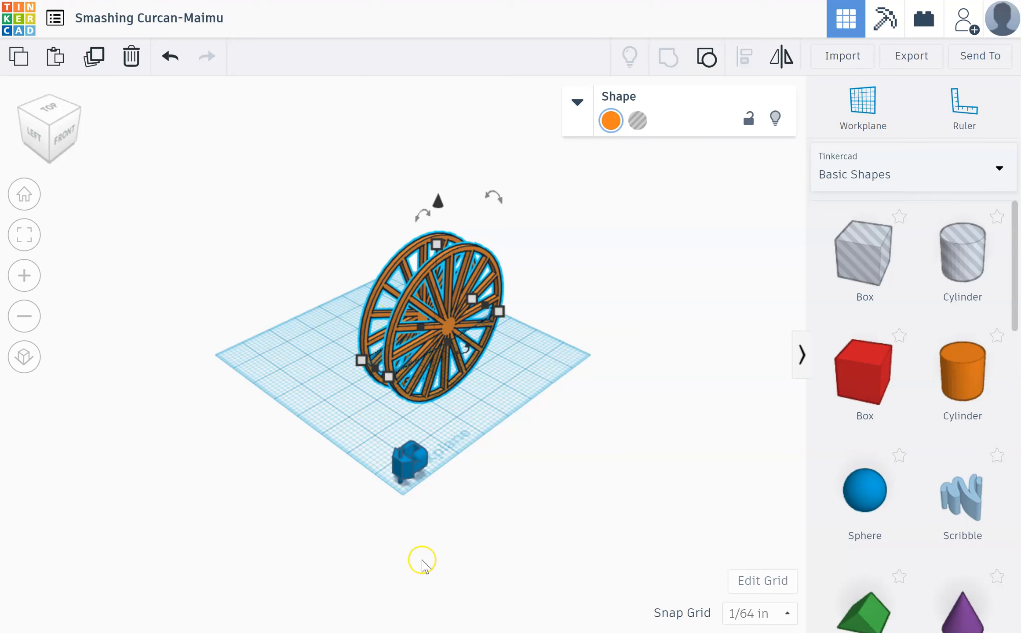
key(d)
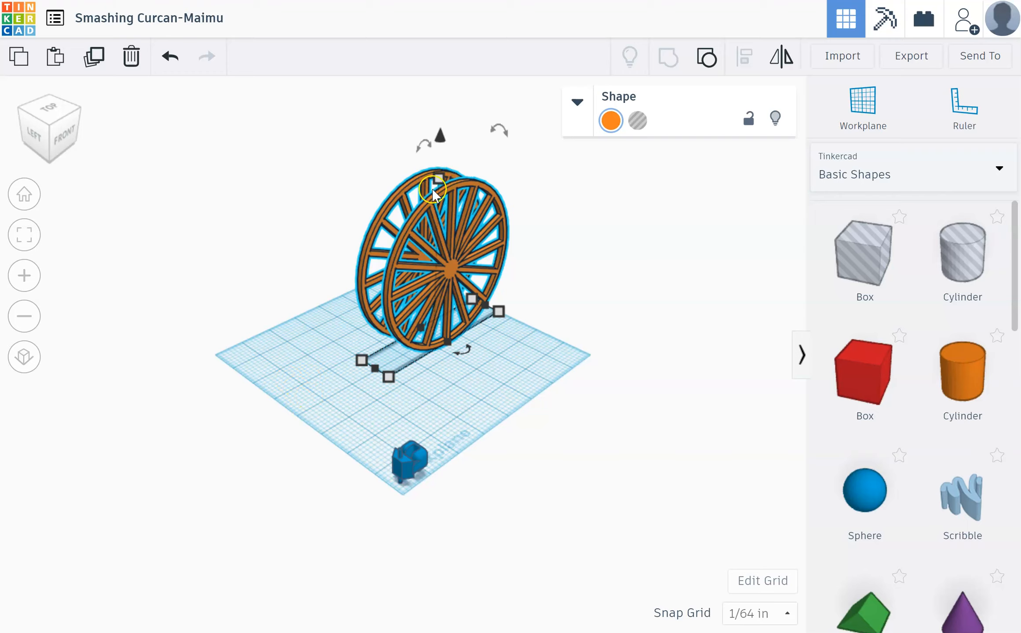
Raise the upright grouped wheels to 1 in above the workplane.
click(439, 147)
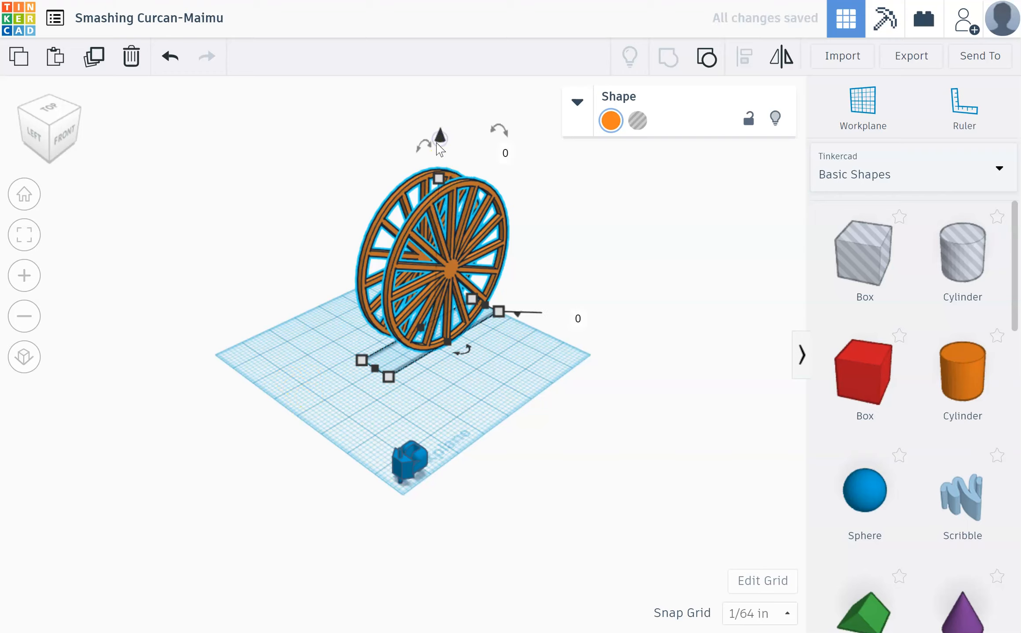
drag(439, 149, 440, 124)
click(580, 308)
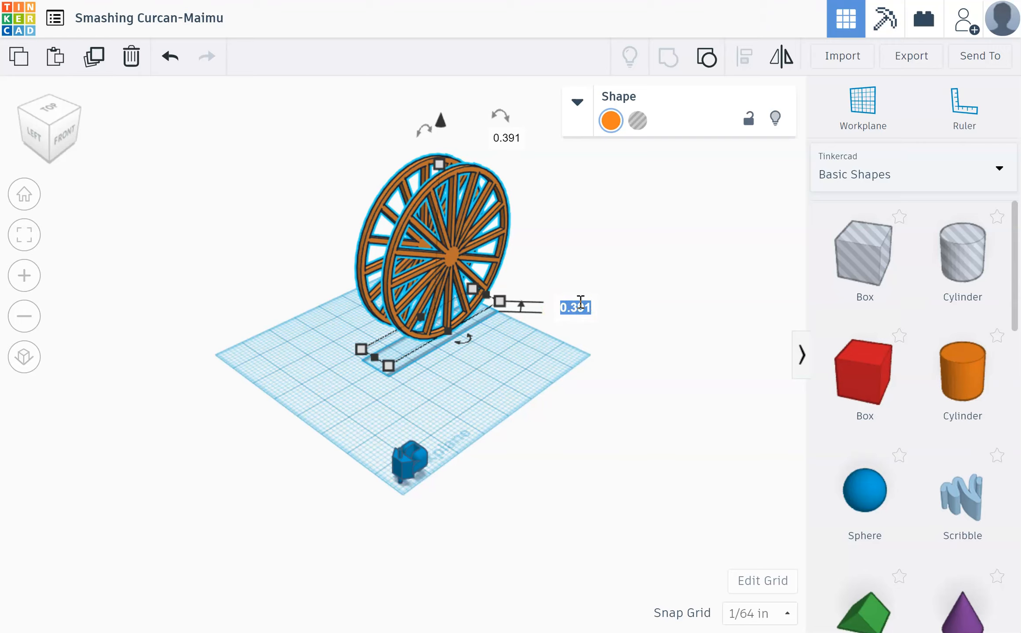
text(1)
key(Return)
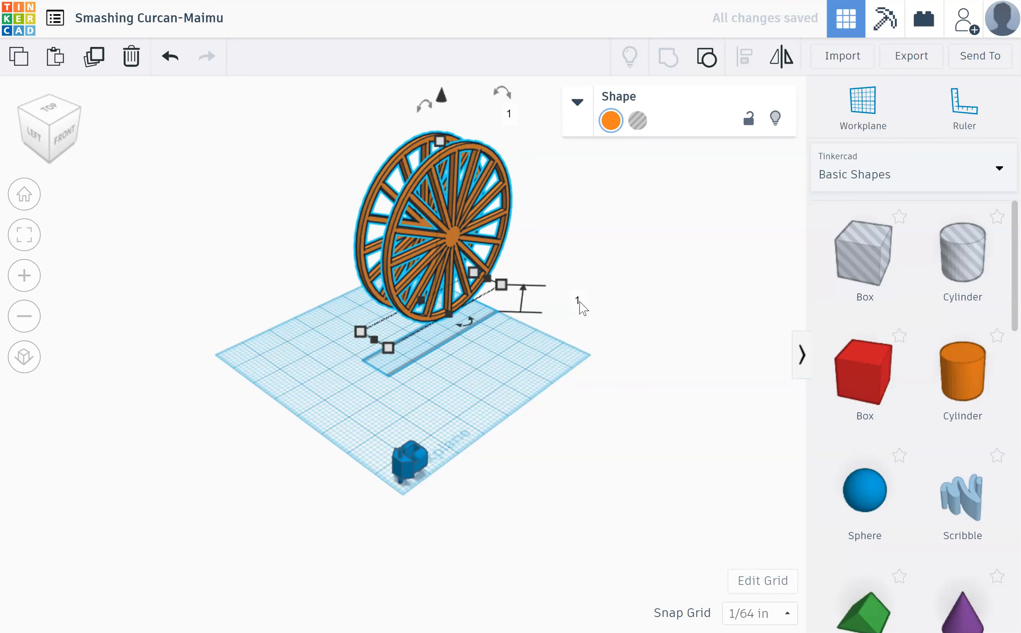
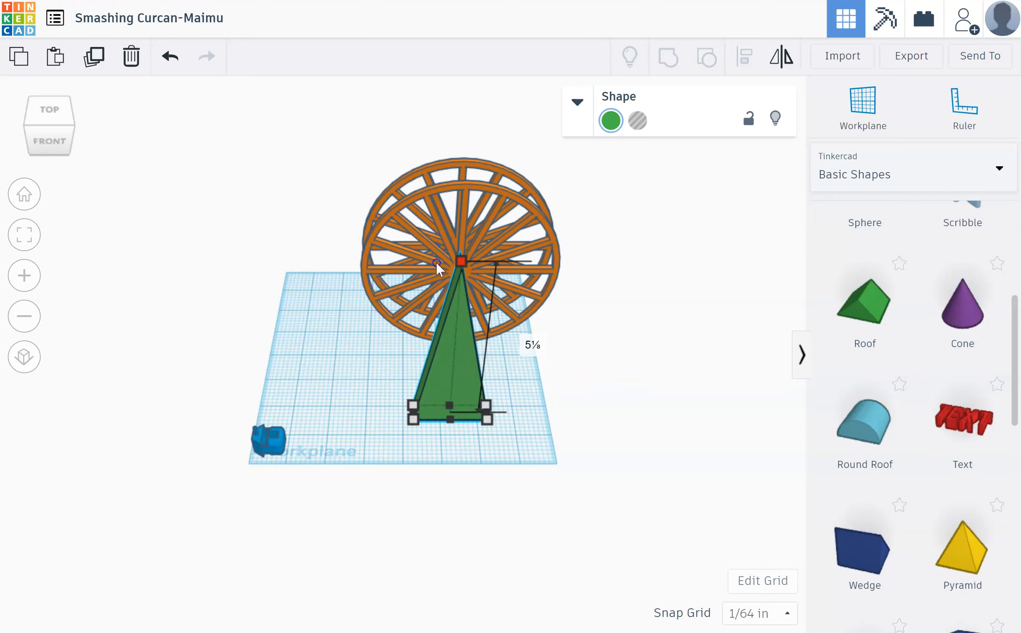
Set the height of the green triangular support in front of the wheels to 3.625 in.
click(534, 349)
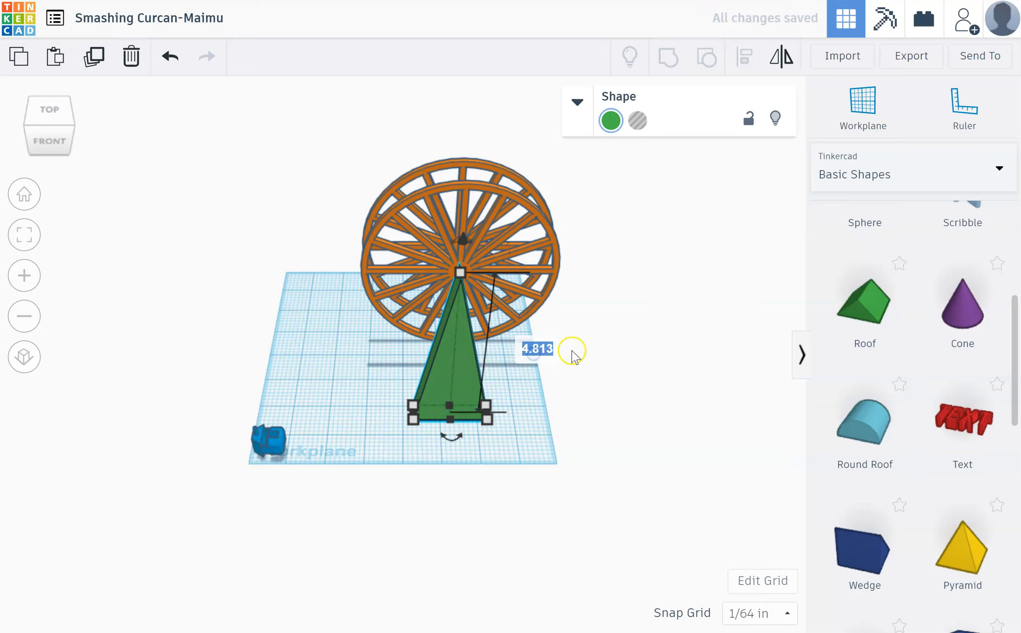
text(3)
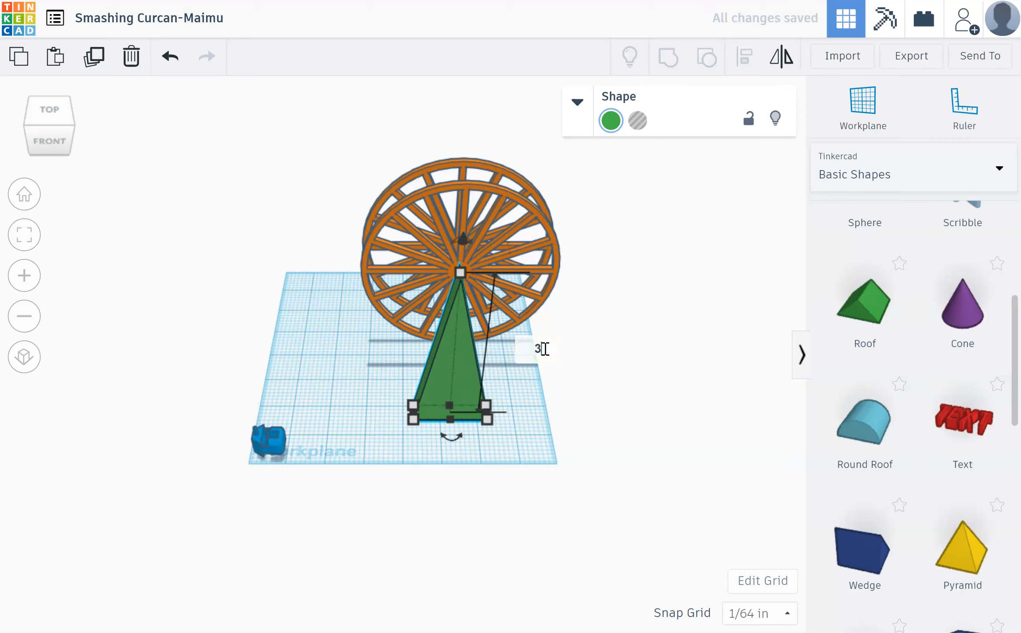
text(.)
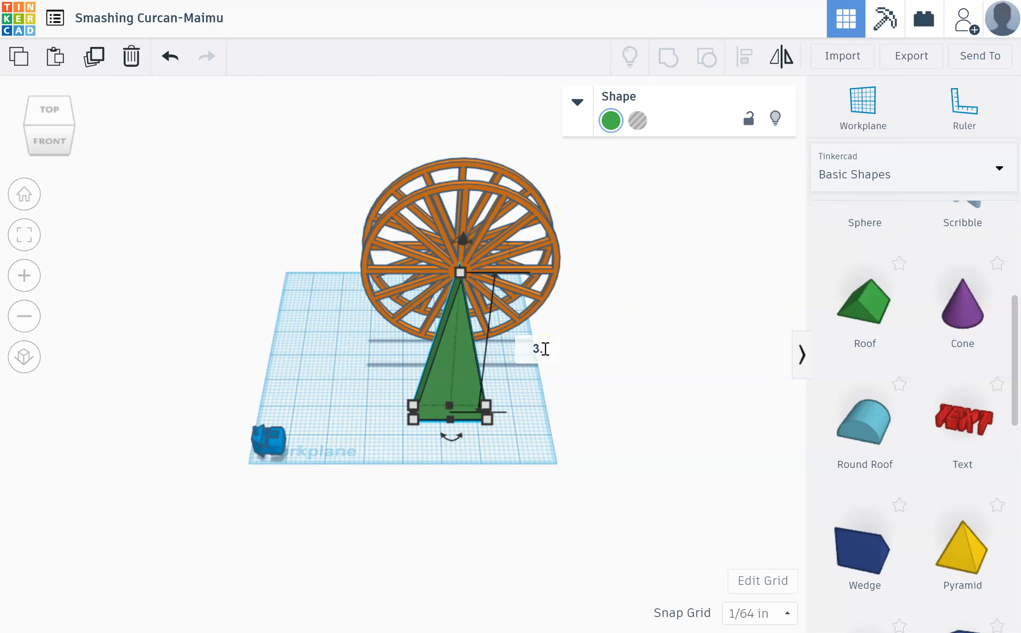
text(625)
key(Return)
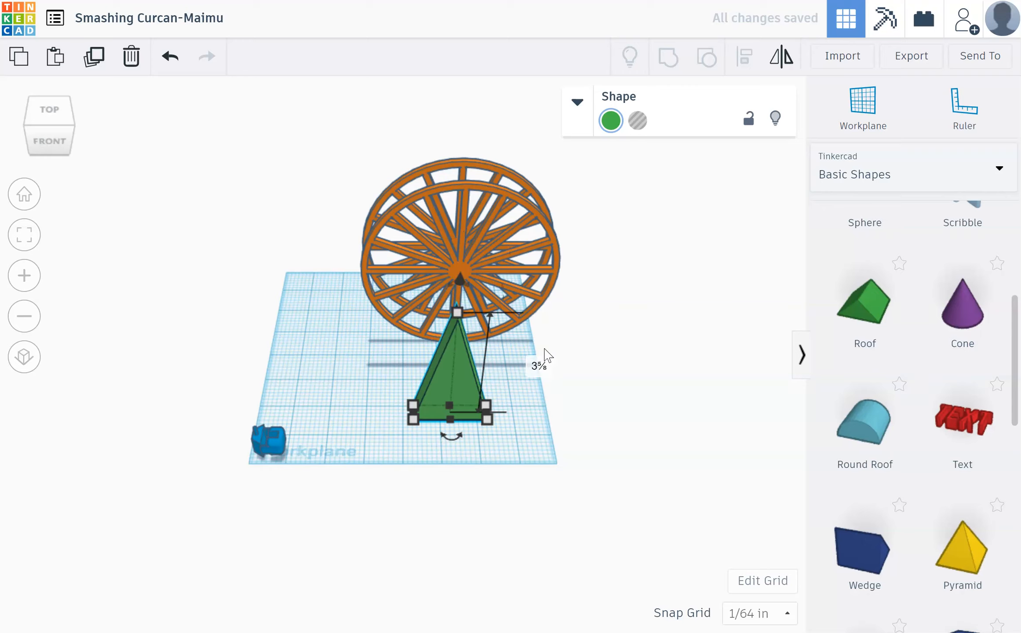
click(554, 350)
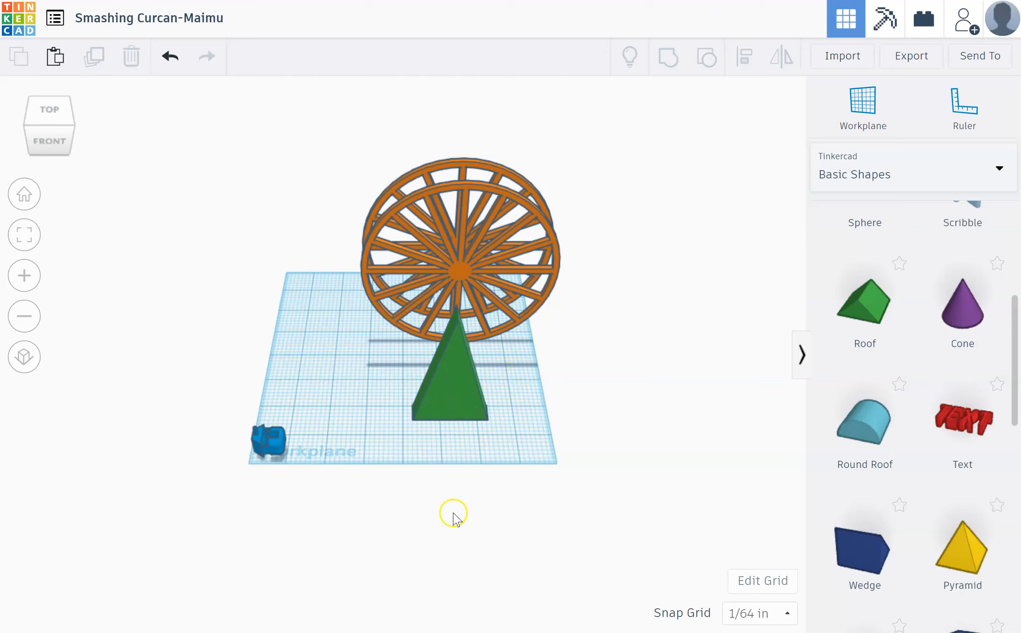
Select the green triangular support again and set its height to 5.0 in, bringing its tip up to the wheel hub.
click(463, 412)
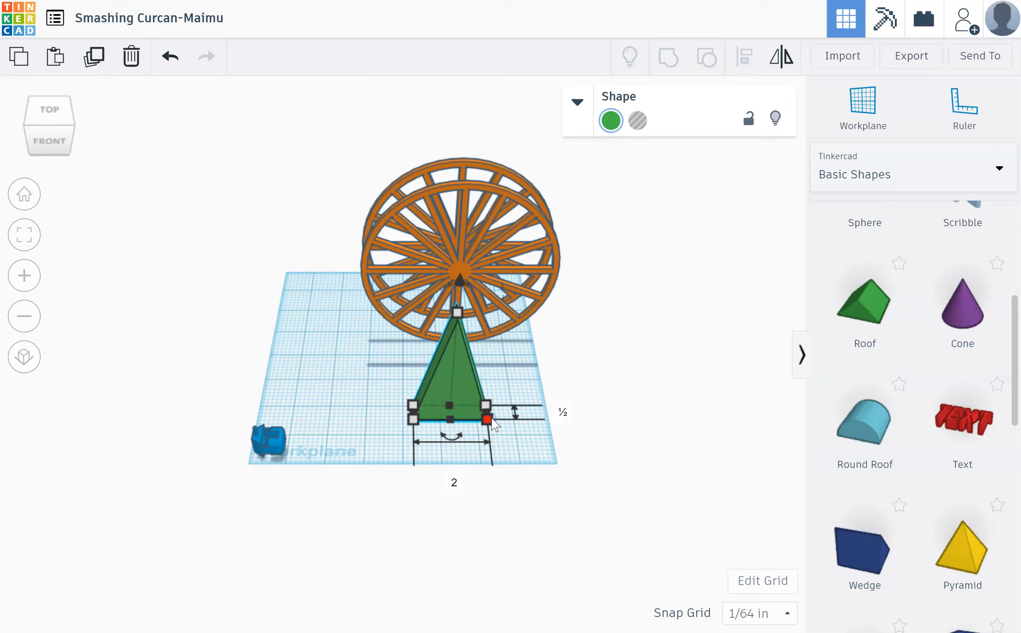
click(453, 203)
scroll(421, 376, down, 2)
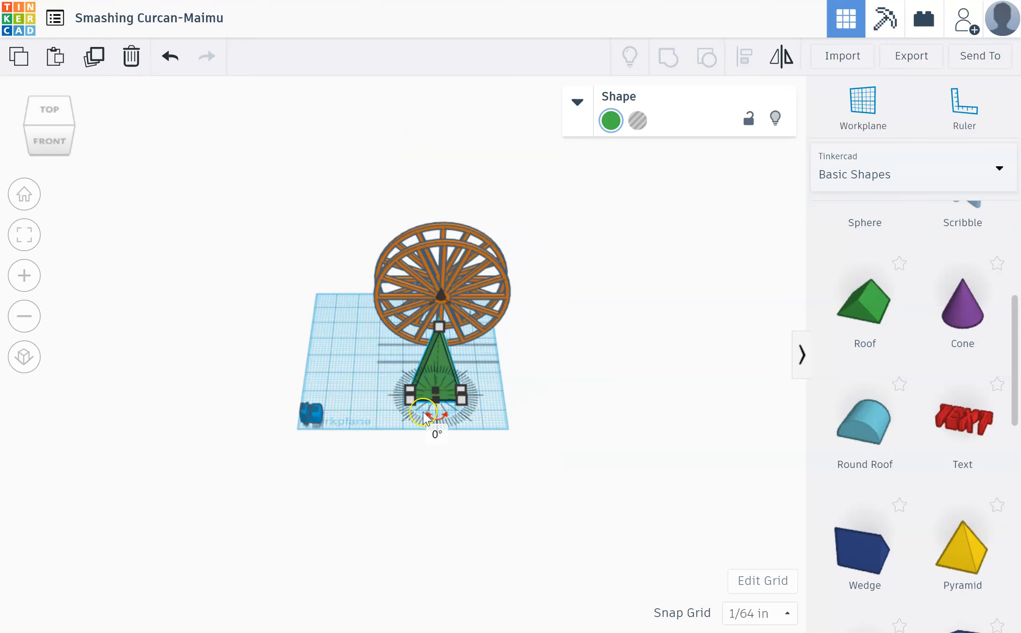
scroll(433, 365, up, 3)
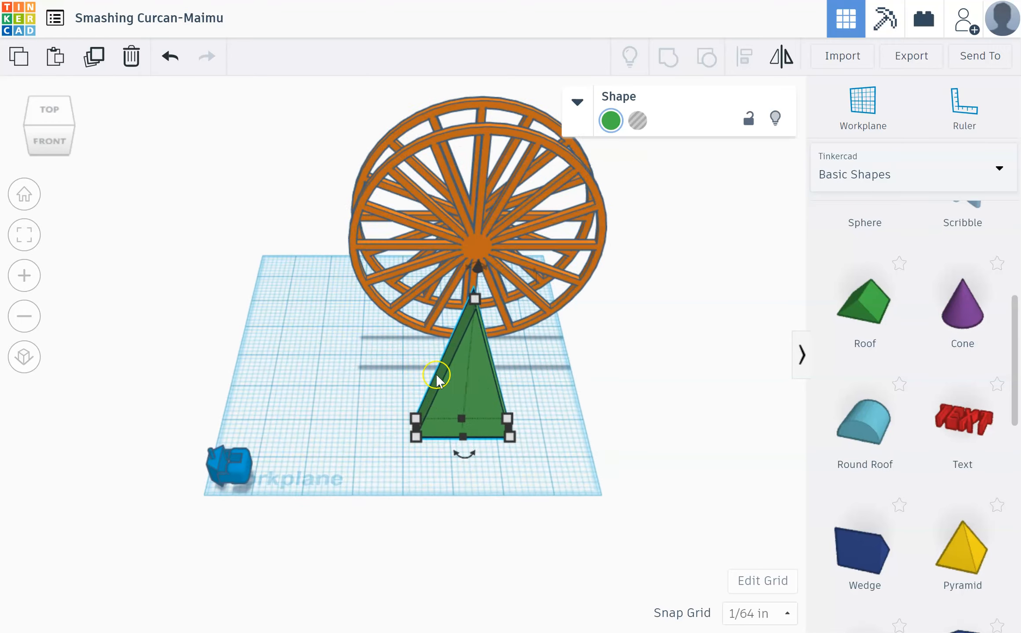
mouse_move(489, 295)
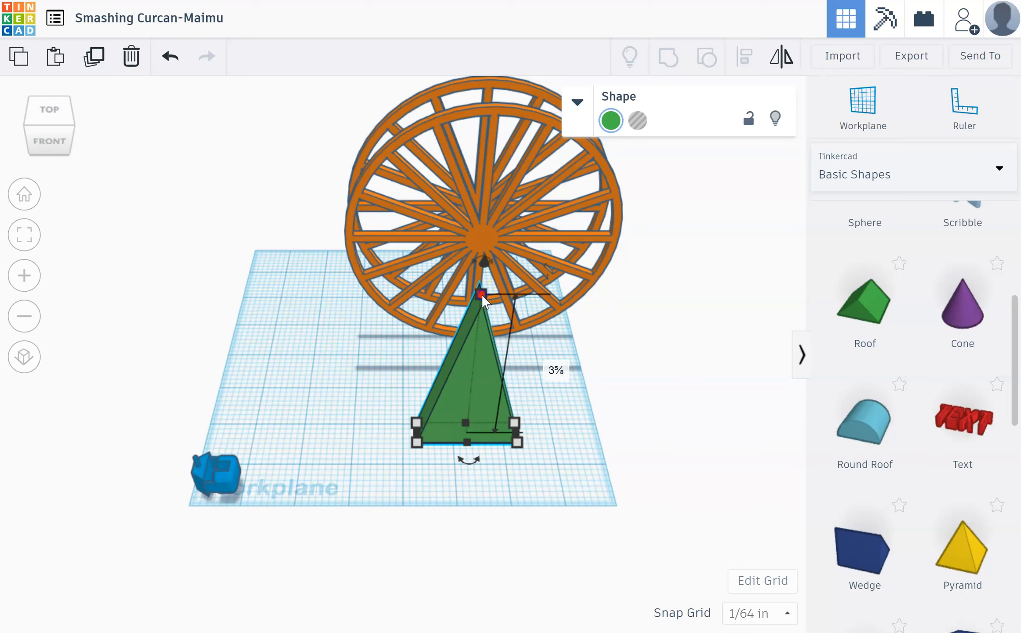
click(559, 373)
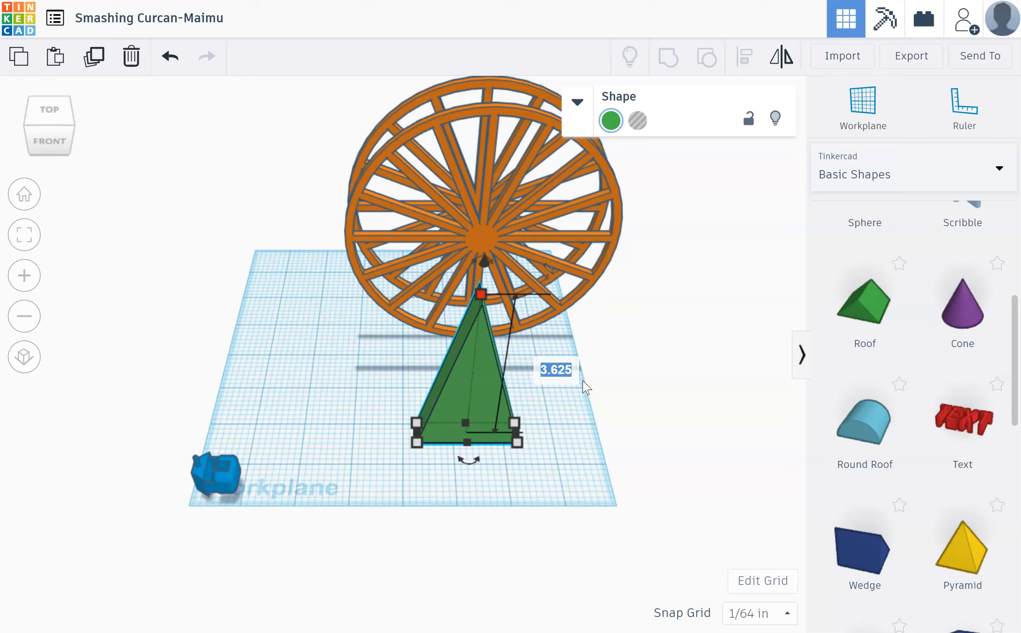
text(5.0)
key(Return)
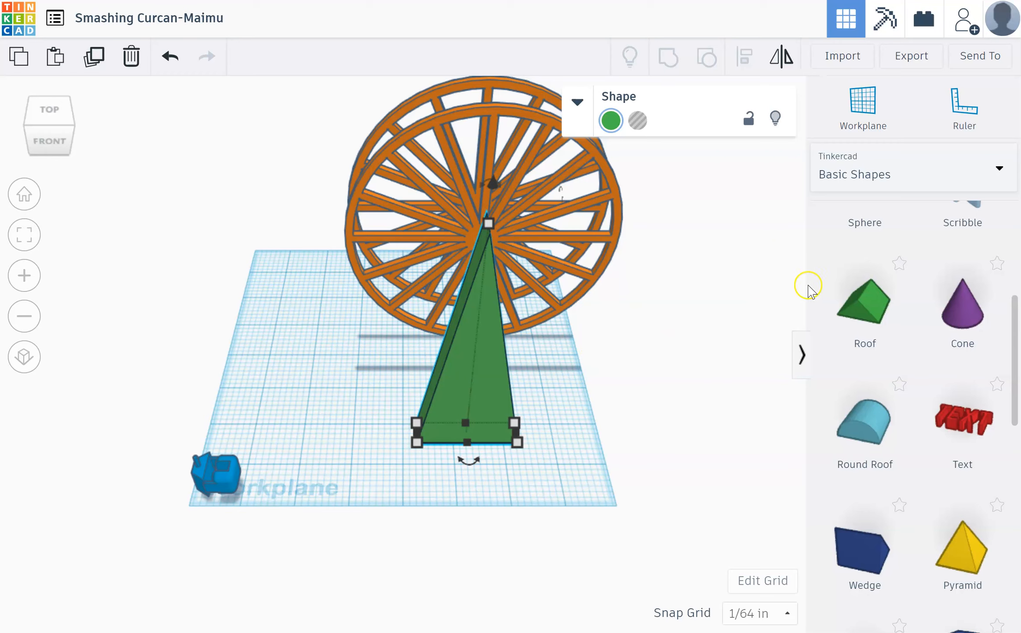
Find the Box and Cylinder shapes in the Basic Shapes library.
scroll(906, 325, up, 5)
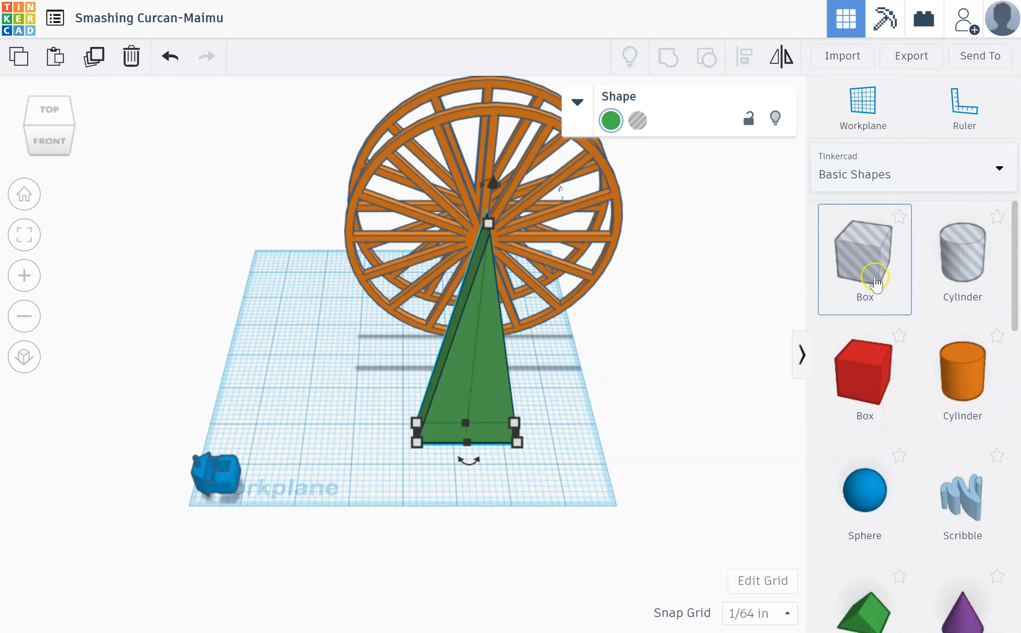
Place a hole box on the workplane beside the green support and set its height to 2 in.
drag(876, 282, 562, 441)
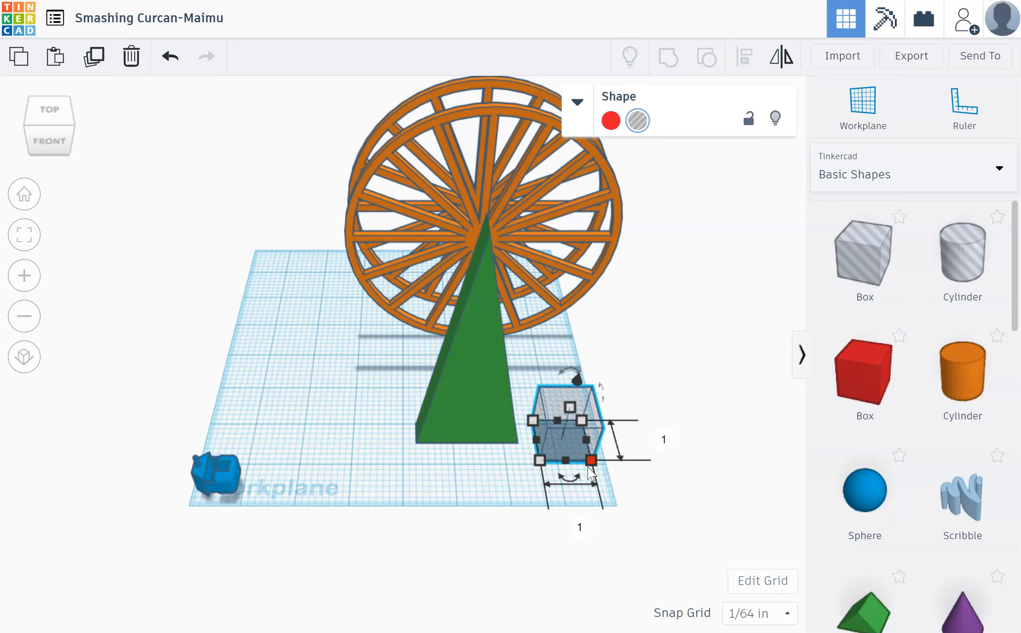
drag(583, 475, 585, 479)
click(602, 463)
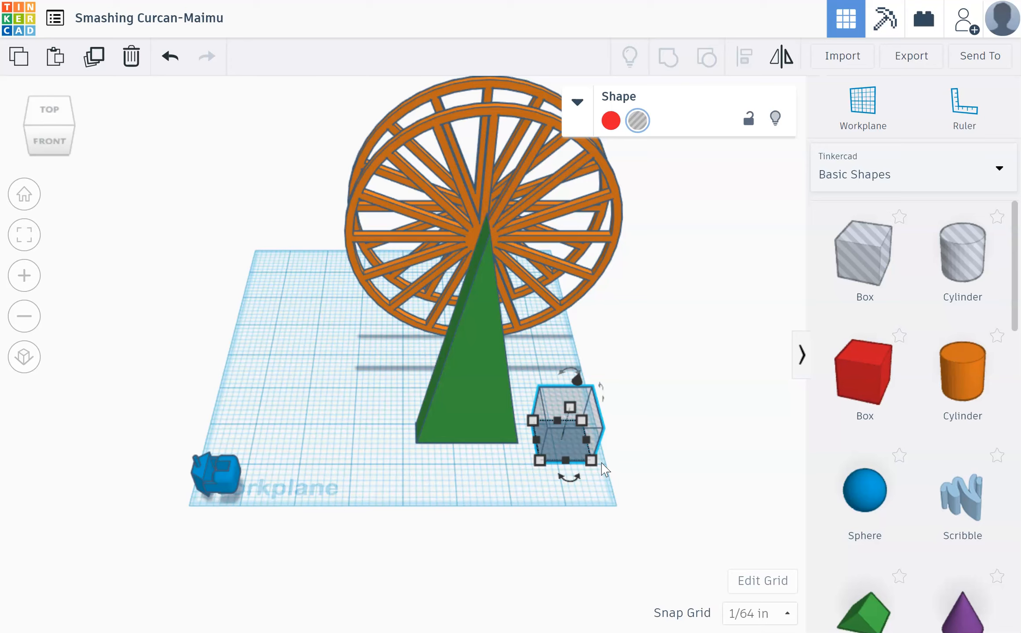
click(572, 410)
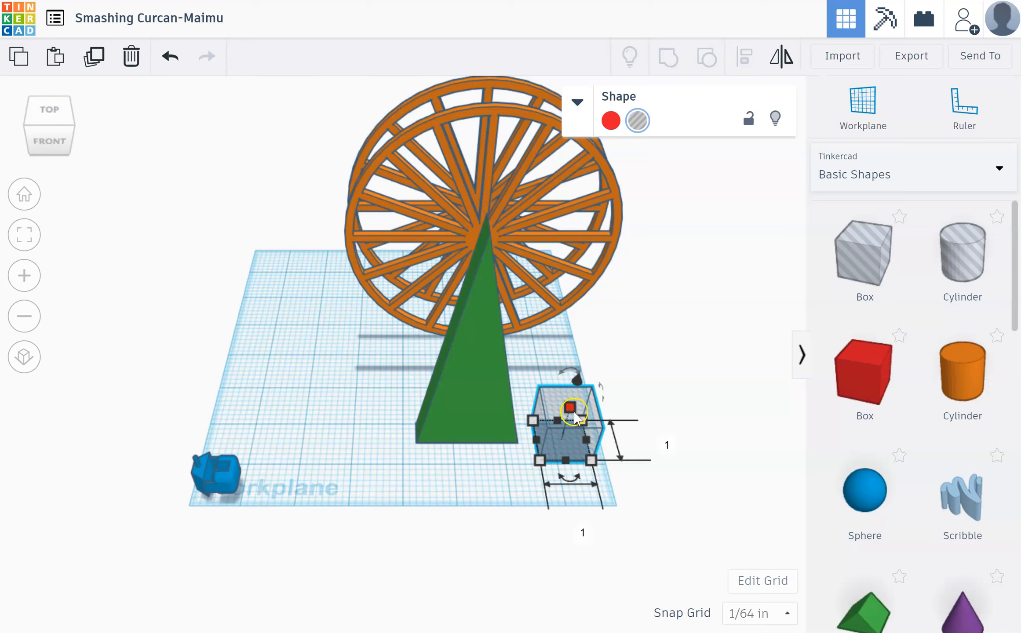
click(646, 423)
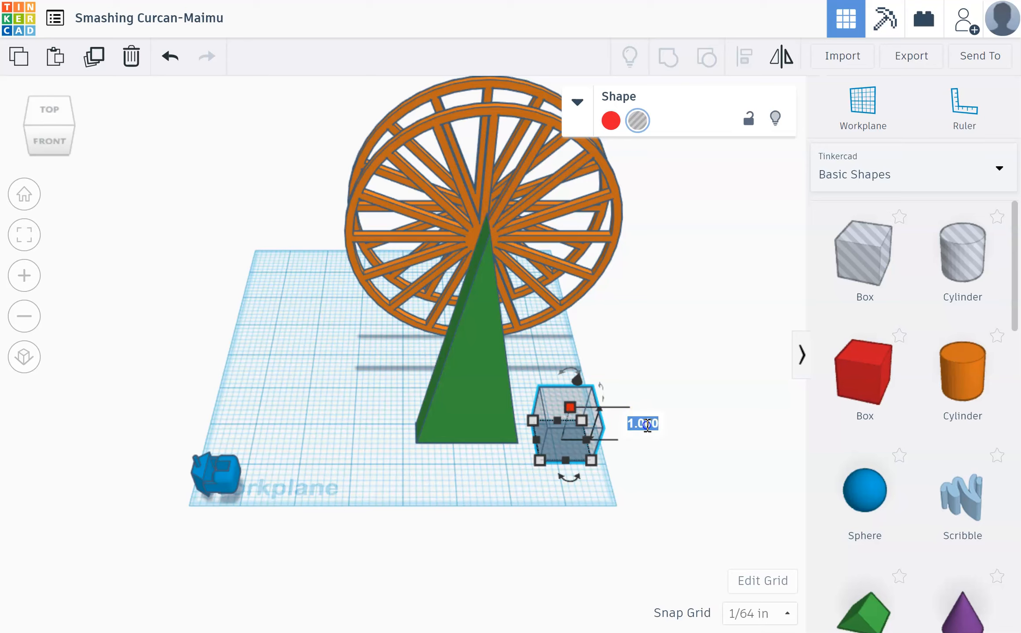
text(2)
key(Return)
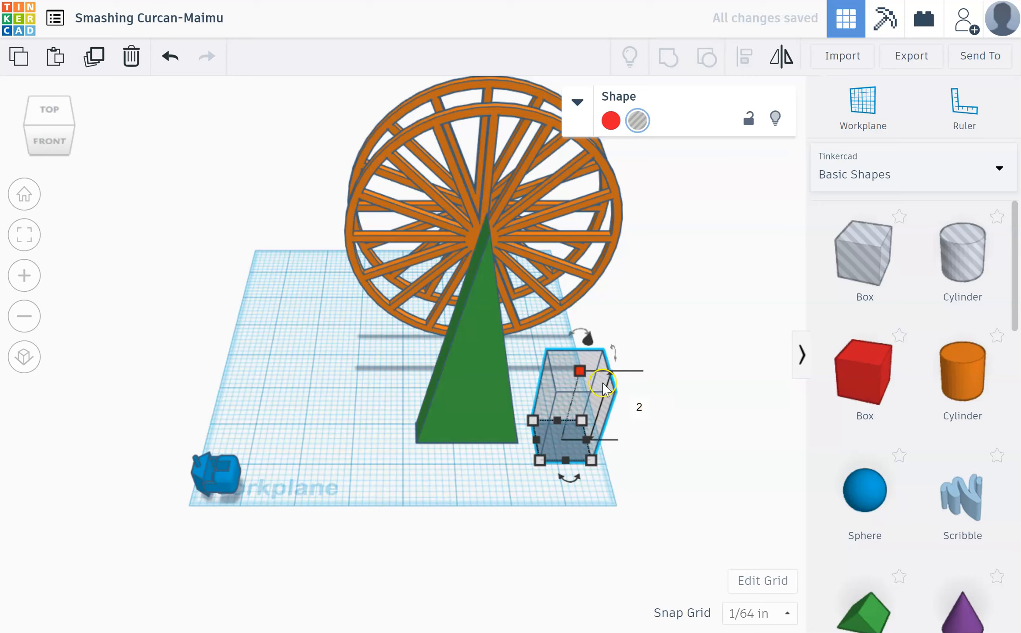
Set the hole box's width and length to 1/2 in each.
click(556, 387)
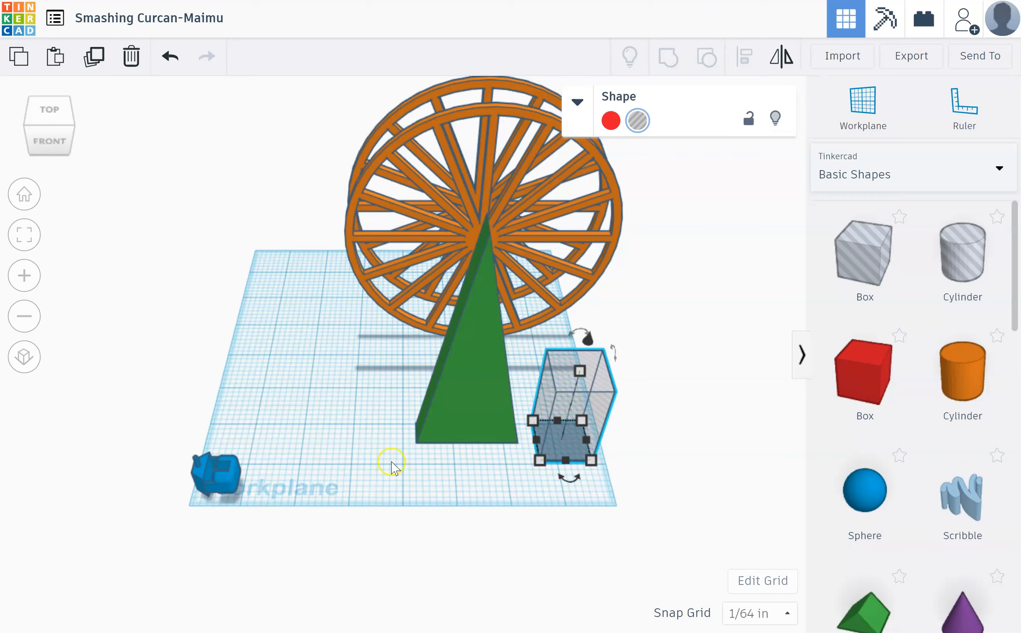
click(579, 527)
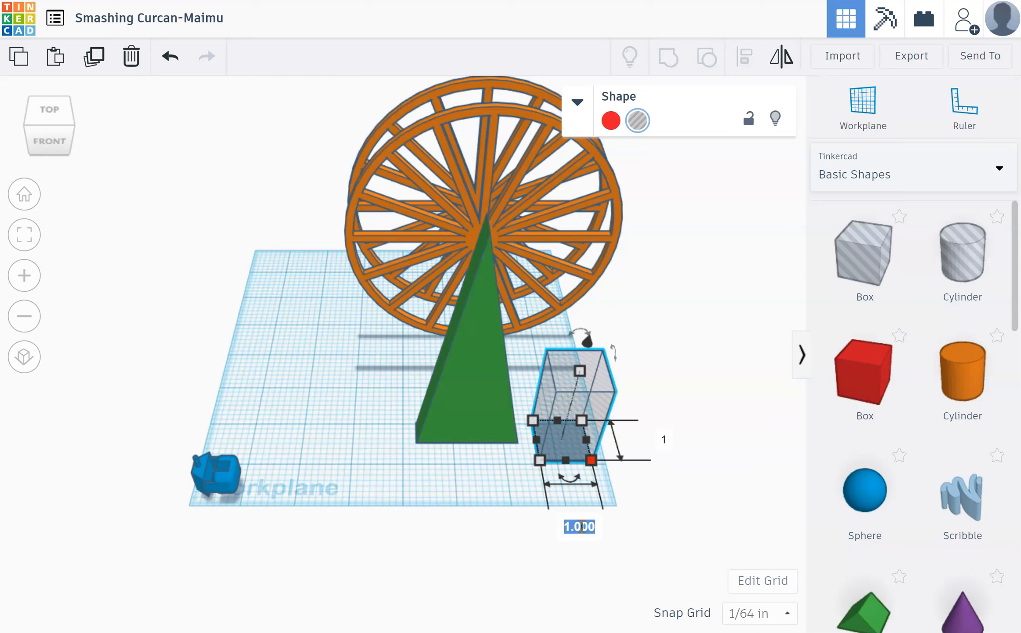
key(BackSpace)
click(662, 440)
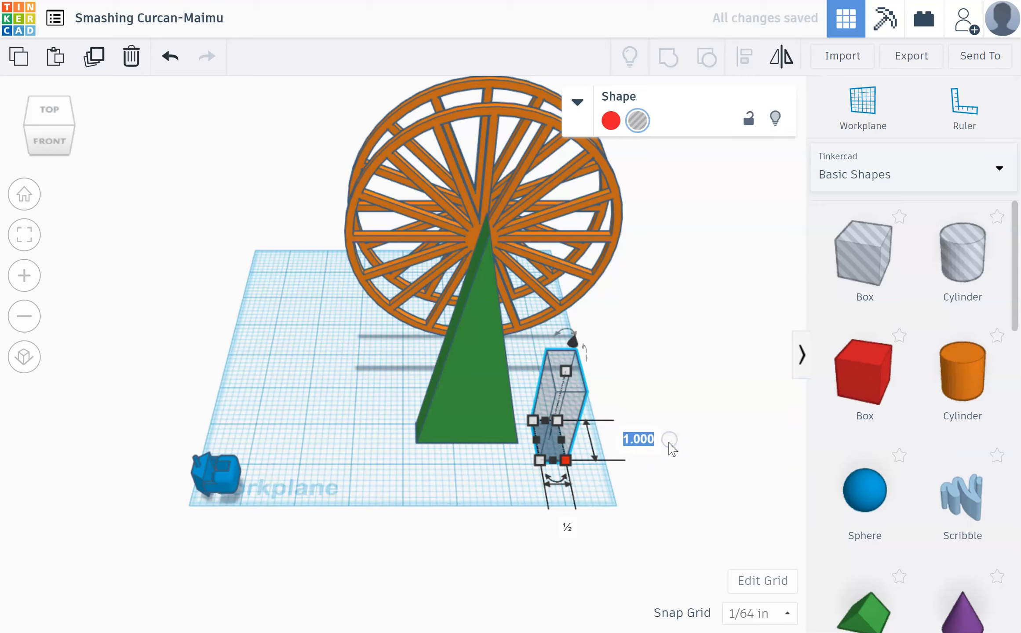
key(BackSpace)
click(672, 449)
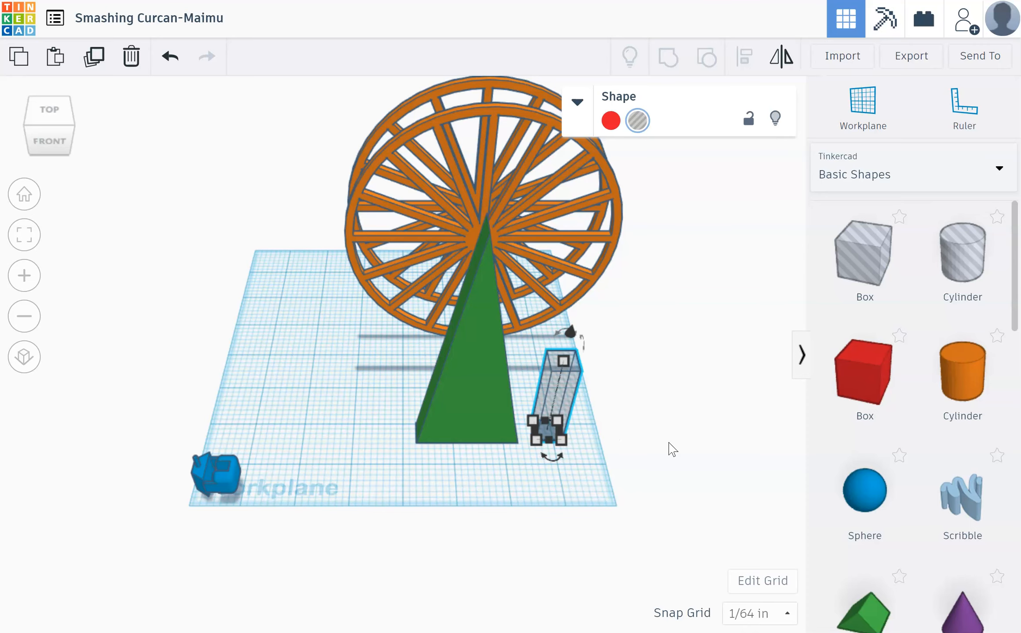
Raise the hole box 3.625 in above the workplane.
click(388, 465)
right_drag(388, 464, 380, 495)
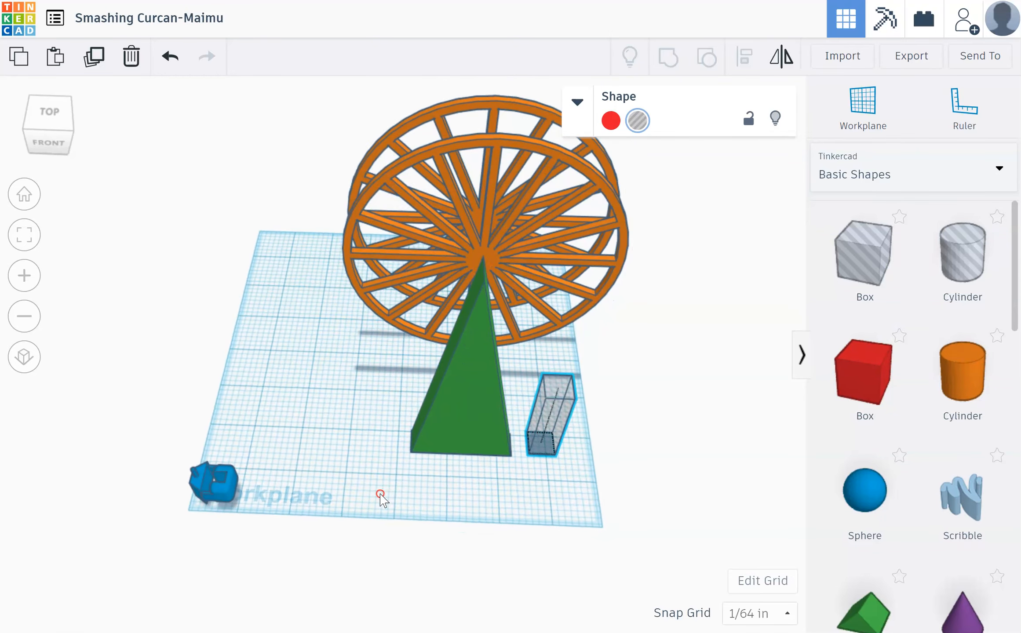
click(48, 126)
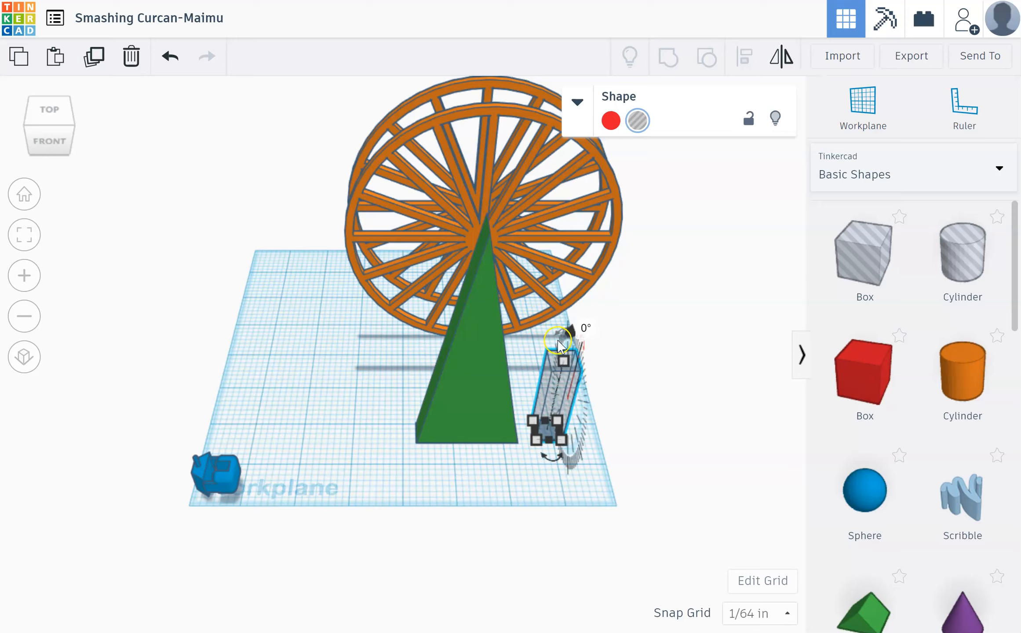
click(571, 334)
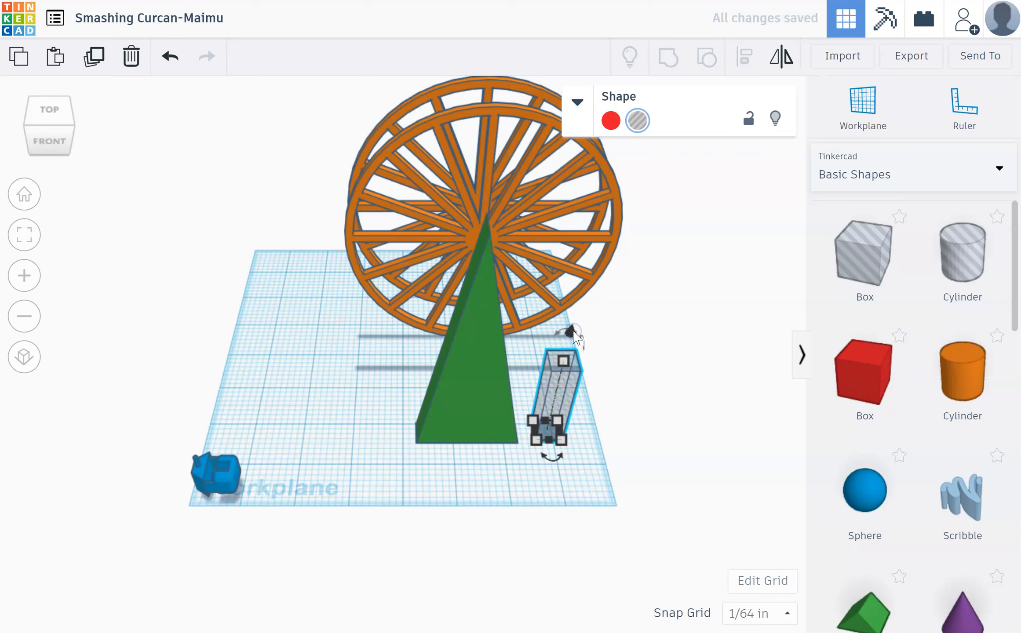
drag(576, 338, 574, 320)
click(650, 436)
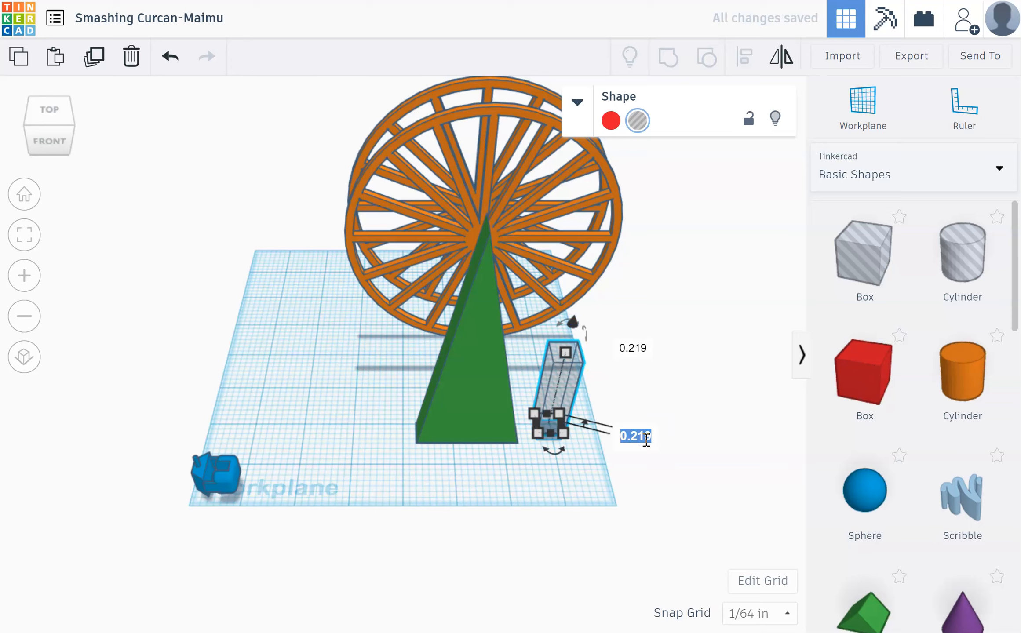
text(3.625)
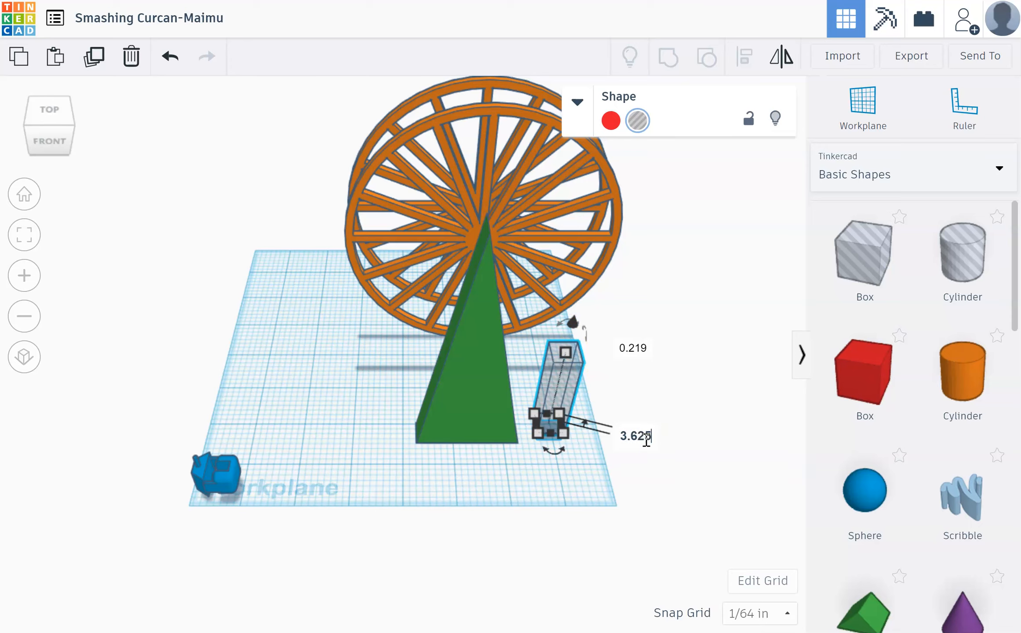
key(Return)
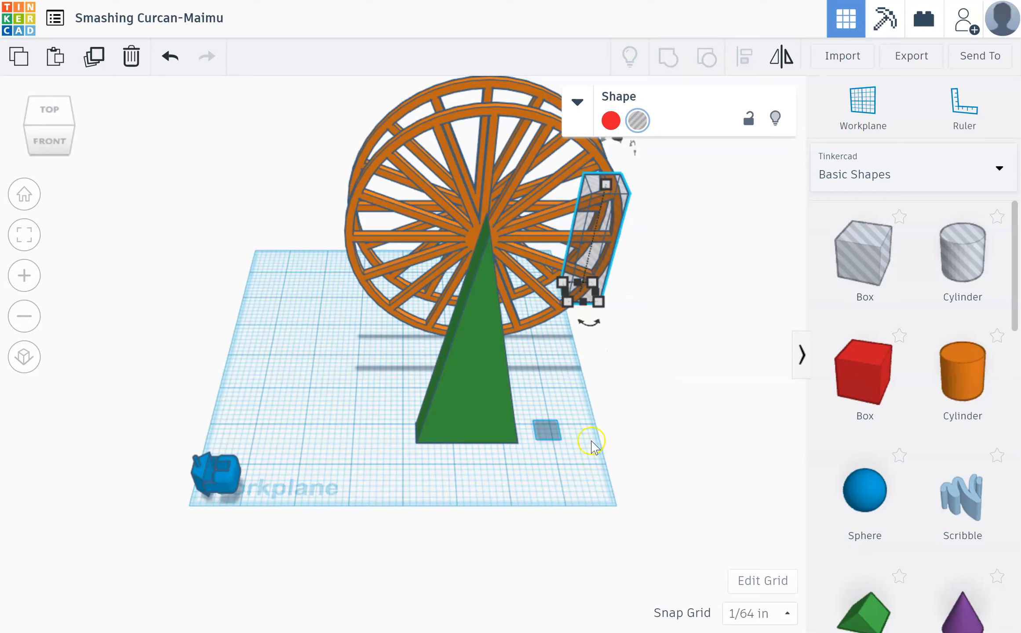
Move the hole box over the pointed tip of the green support and align it with the support's thickness.
click(583, 249)
drag(583, 249, 475, 244)
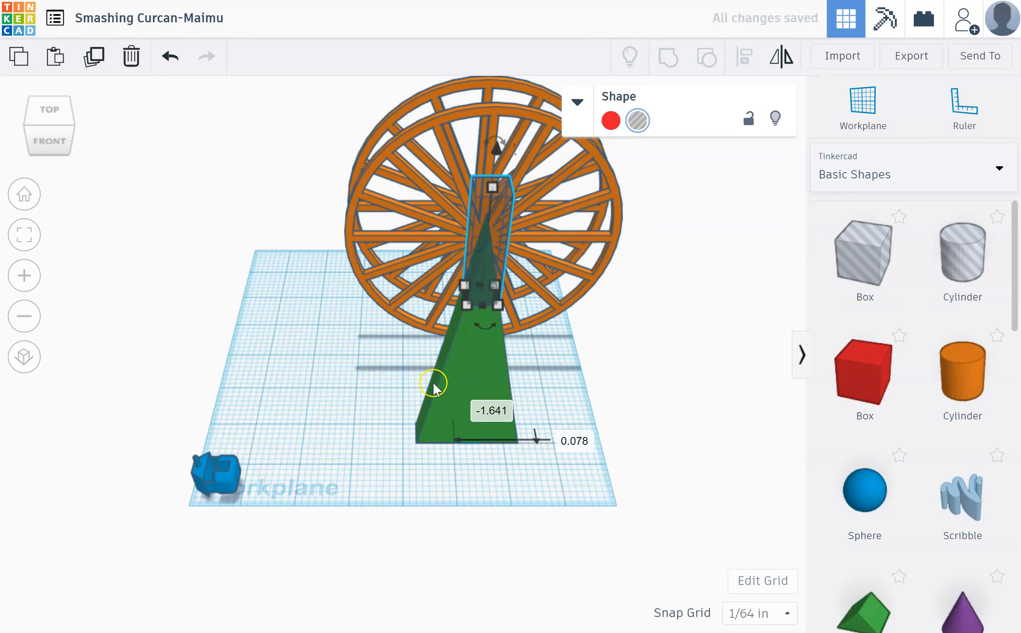
click(30, 137)
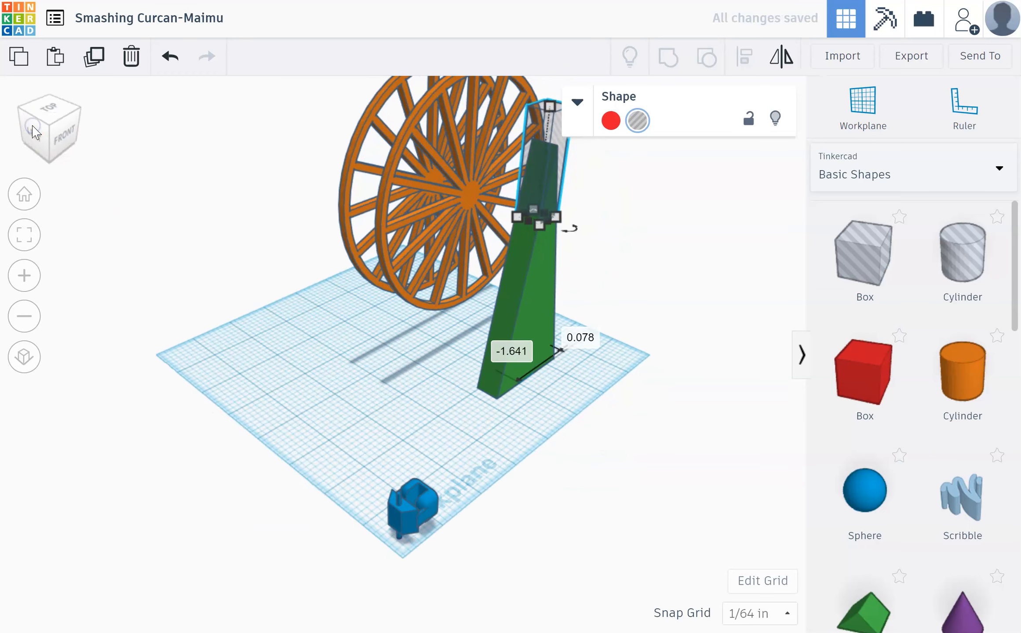
click(30, 134)
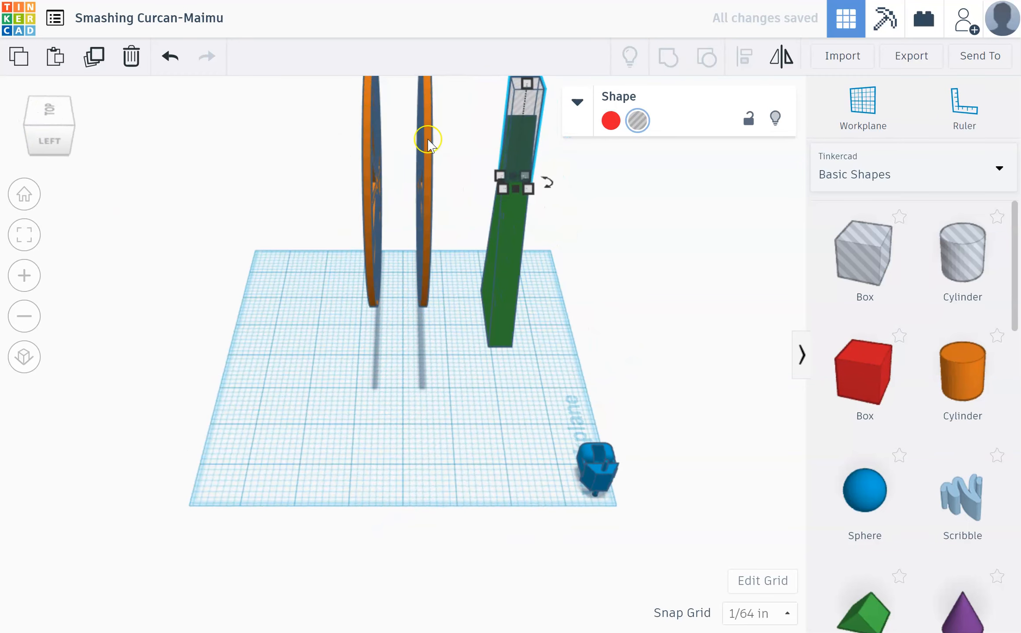
scroll(519, 149, down, 5)
scroll(515, 143, up, 5)
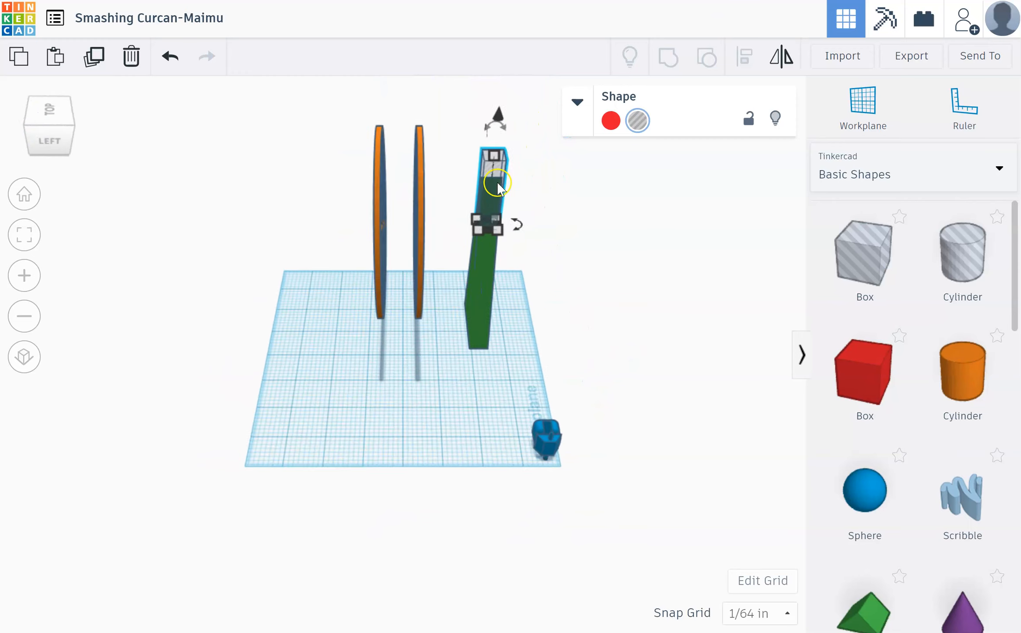
scroll(519, 203, up, 5)
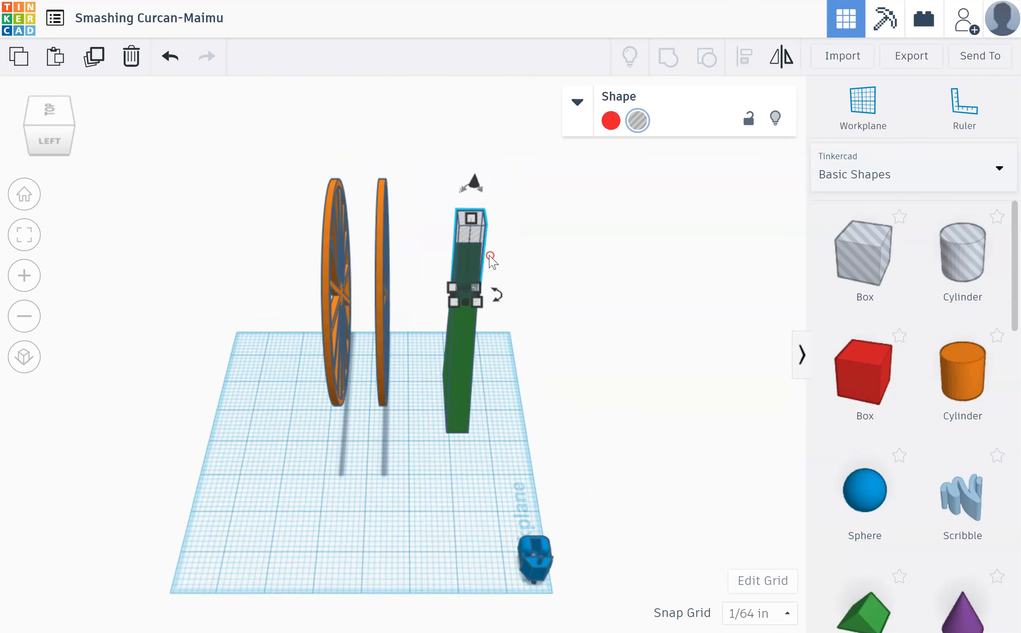
scroll(440, 331, down, 3)
scroll(499, 276, up, 6)
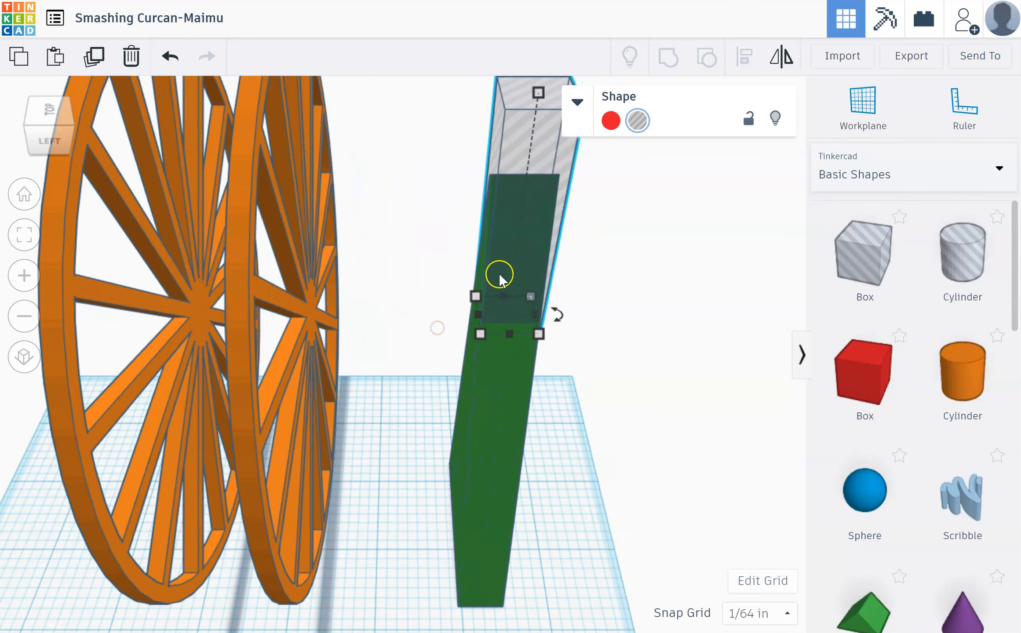
mouse_move(534, 170)
mouse_down()
mouse_move(503, 153)
mouse_move(522, 160)
mouse_up()
scroll(594, 393, down, 5)
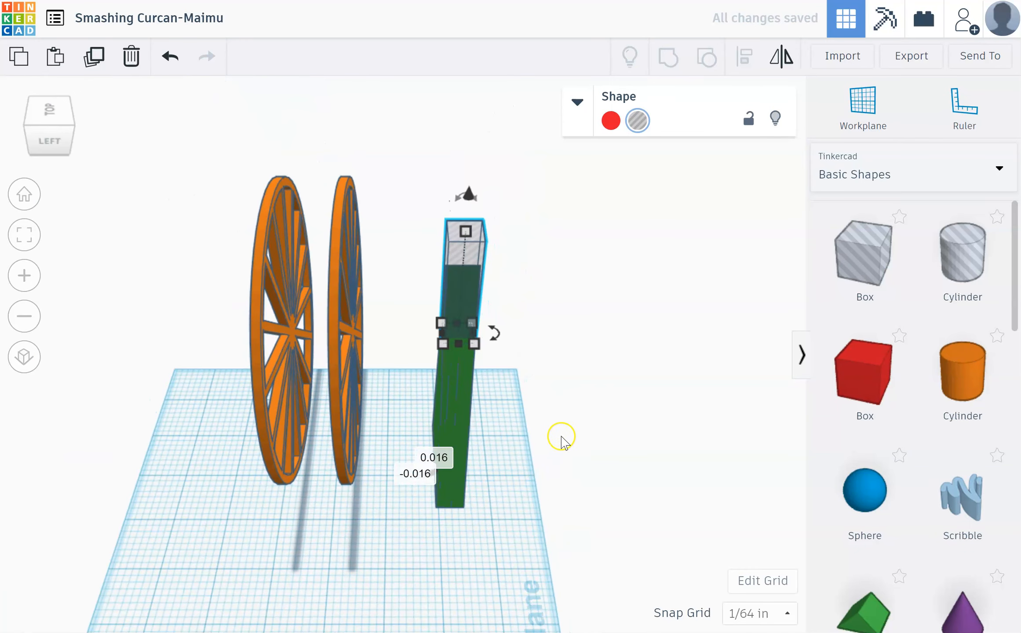
Try to cut off the green support's tip by grouping it with the hole box, and undo the grouping.
right_drag(533, 528, 278, 521)
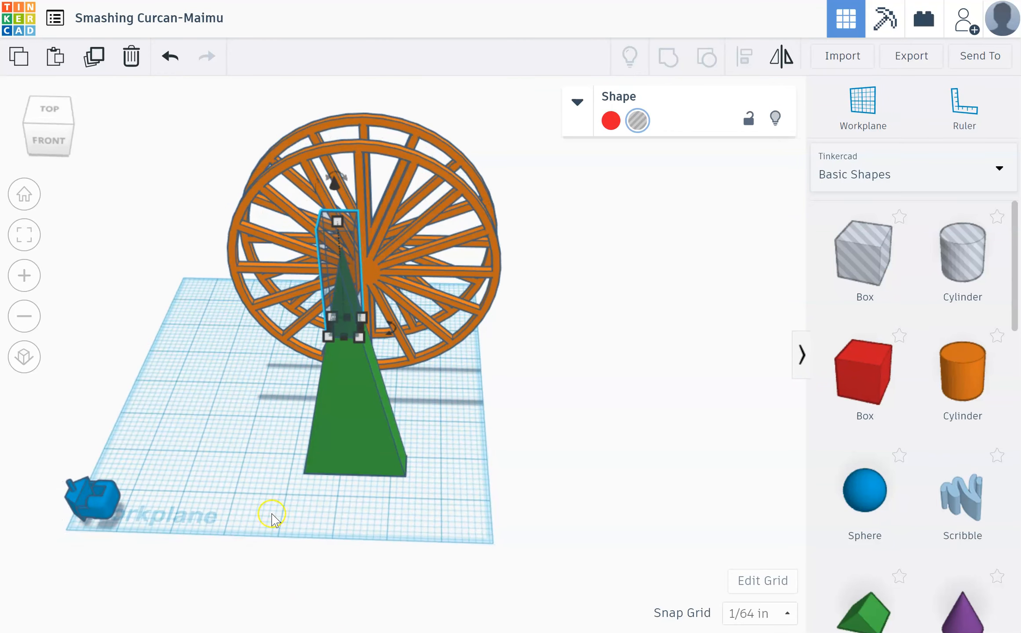
click(336, 444)
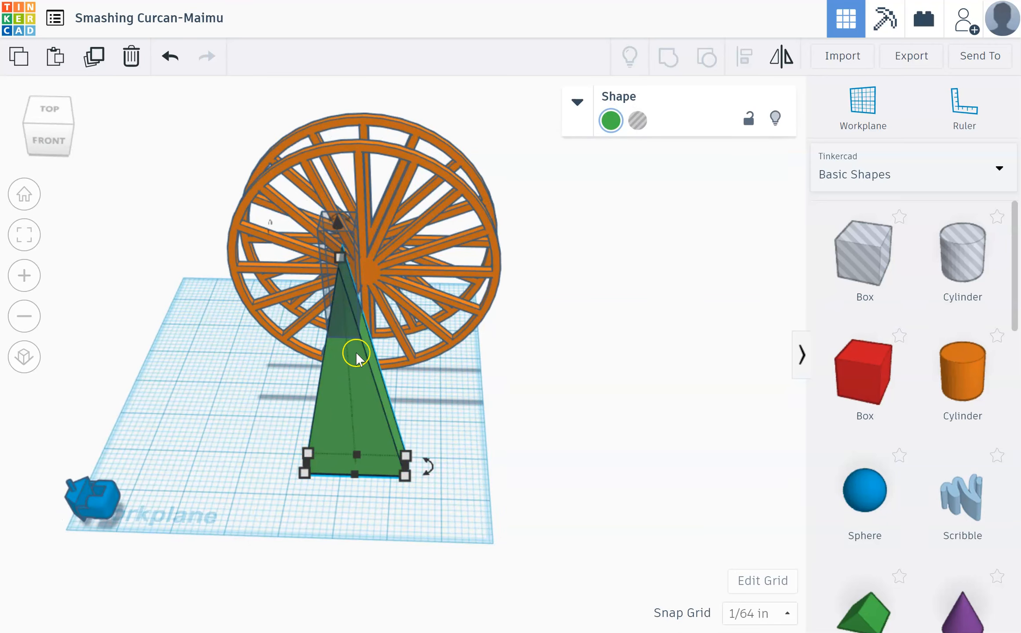
shift+click(326, 233)
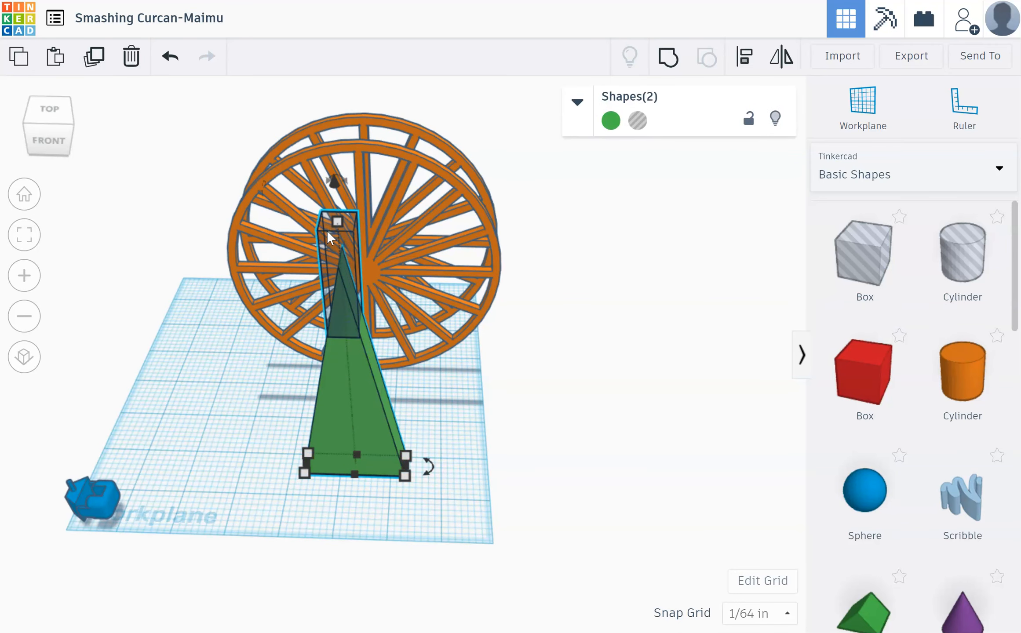
click(668, 60)
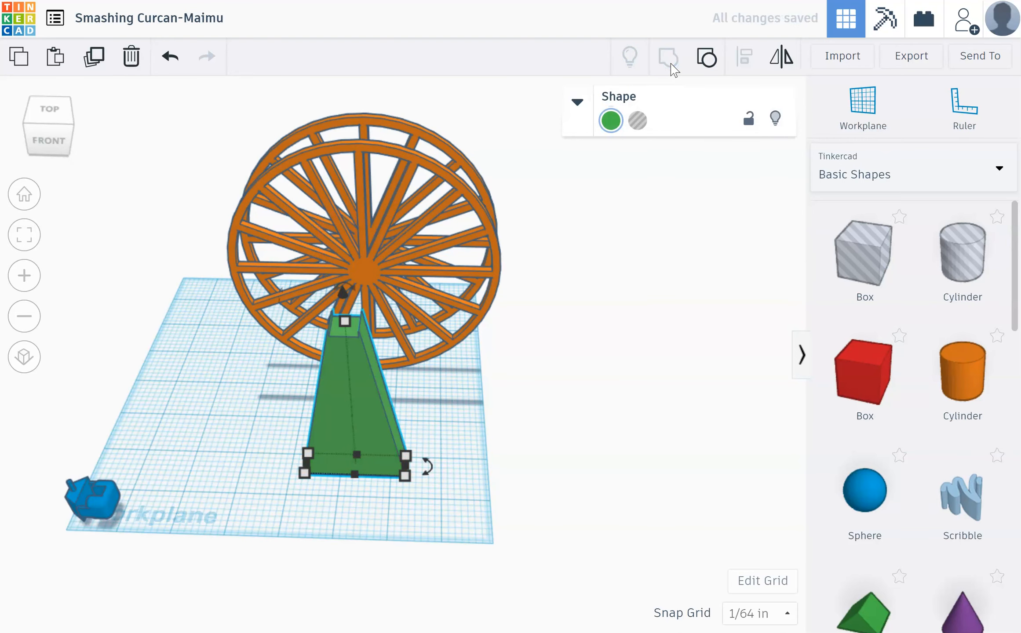
scroll(342, 321, up, 5)
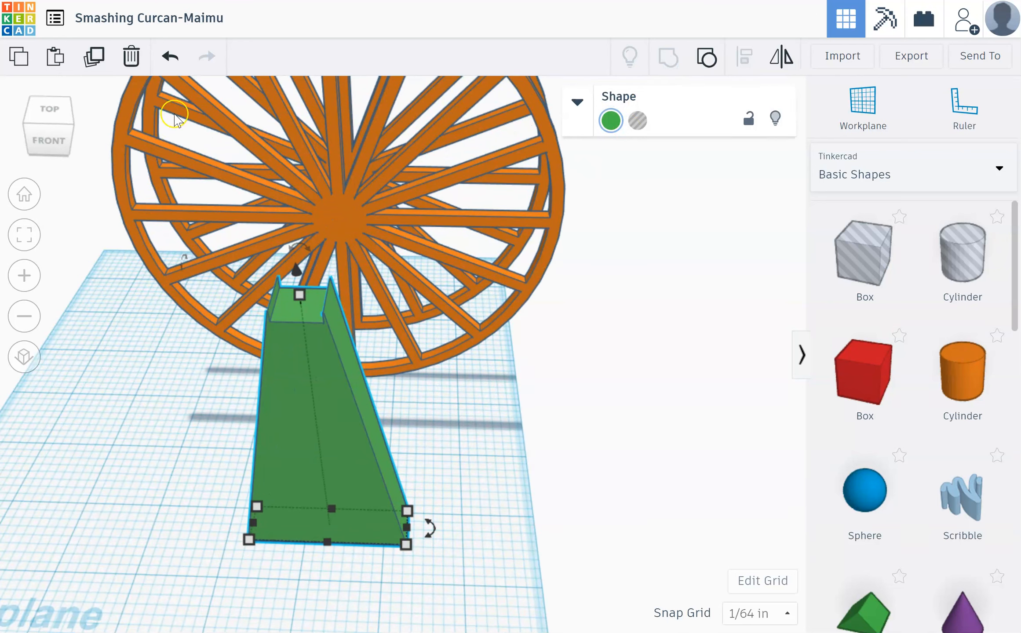
click(170, 56)
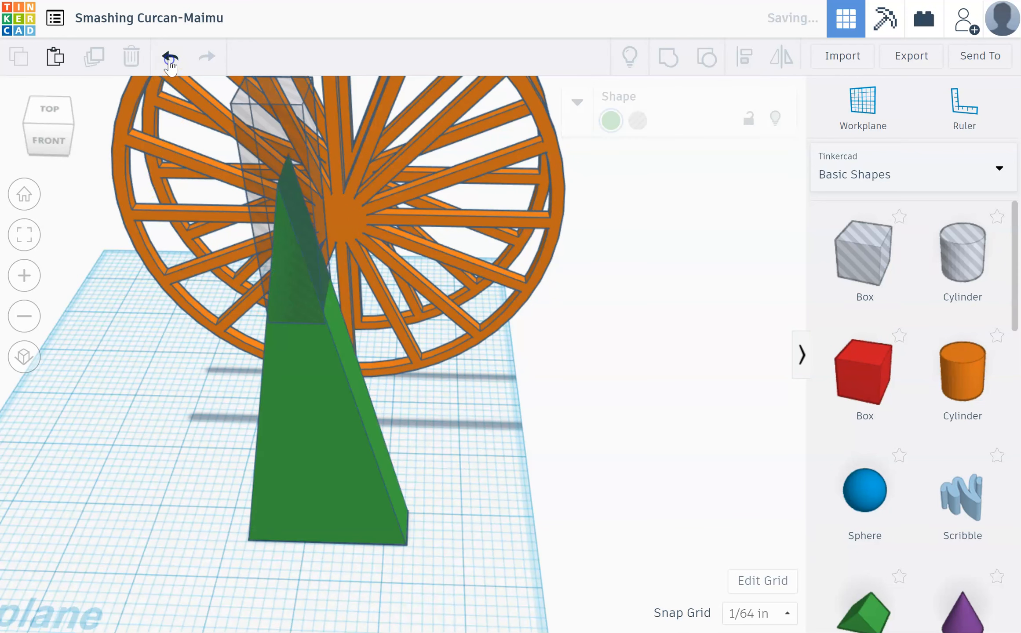
Widen the hole box to 0.6 in and shift it slightly sideways so it spans the support's full tip.
click(278, 321)
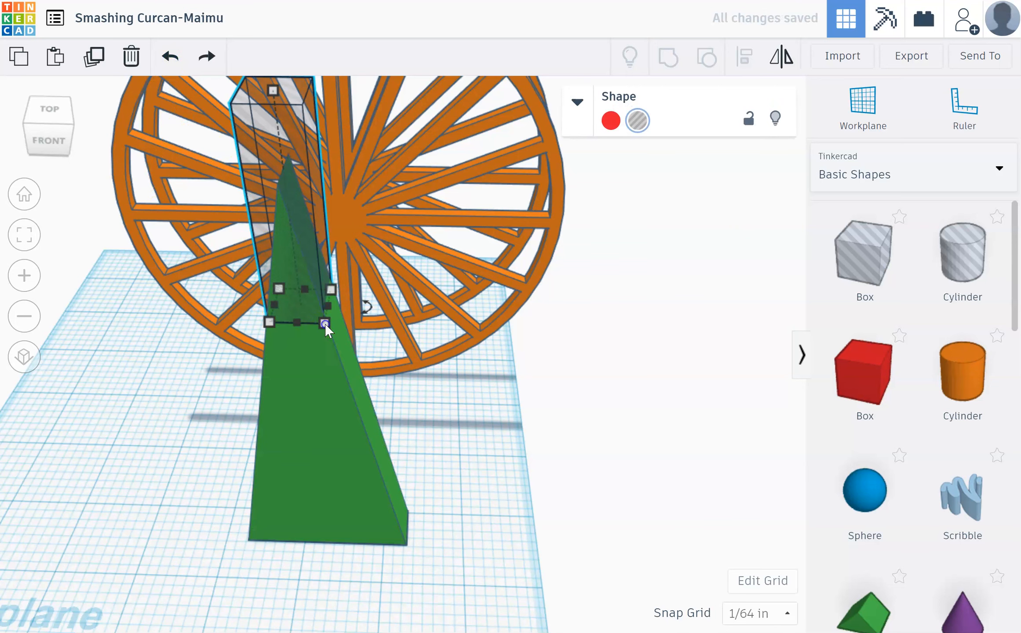
click(273, 430)
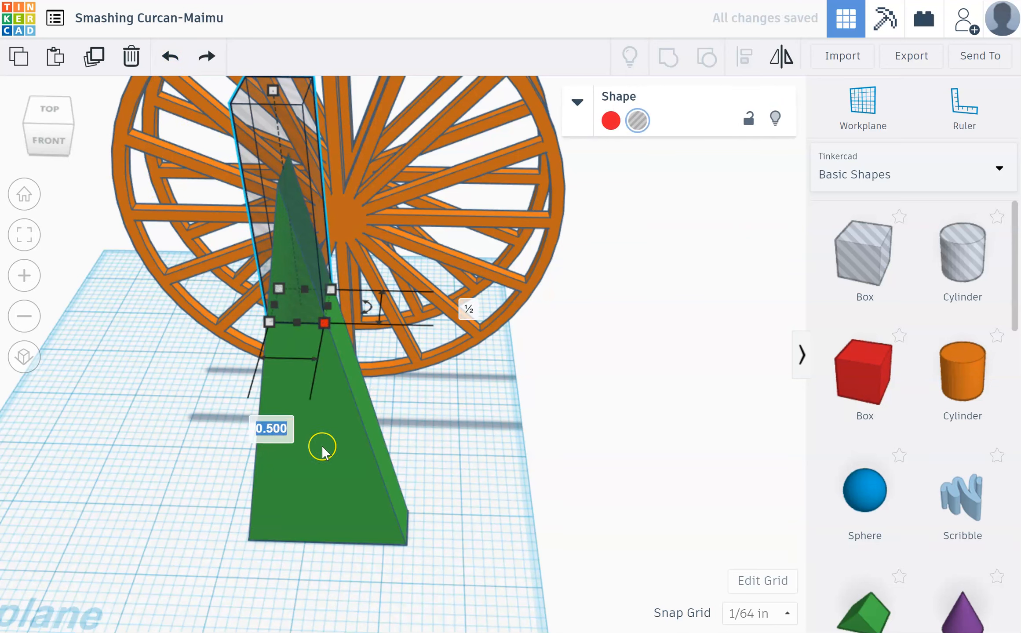
key(BackSpace)
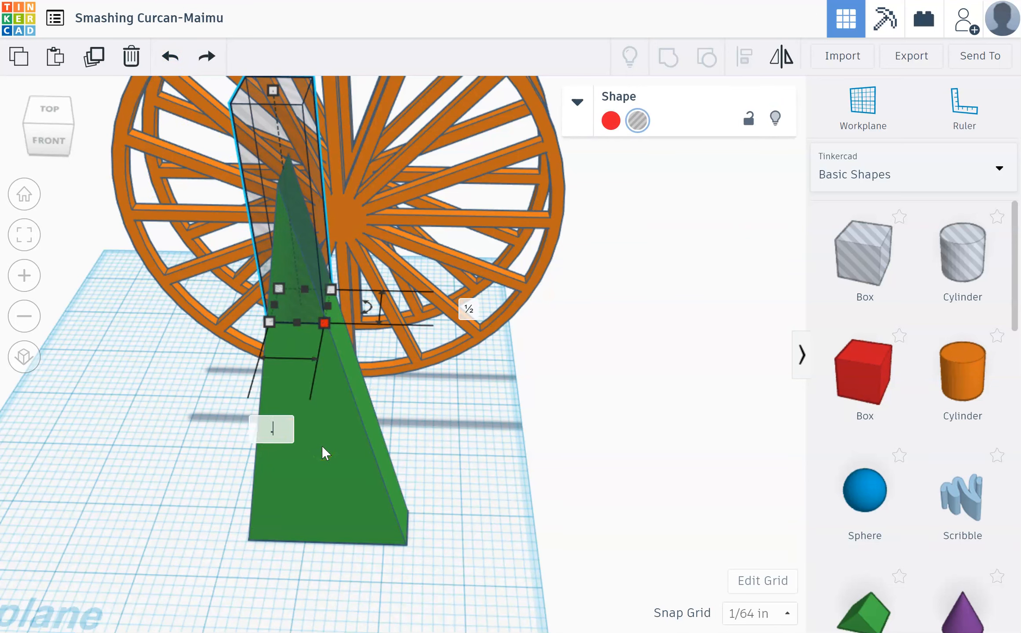
text(.6)
key(Return)
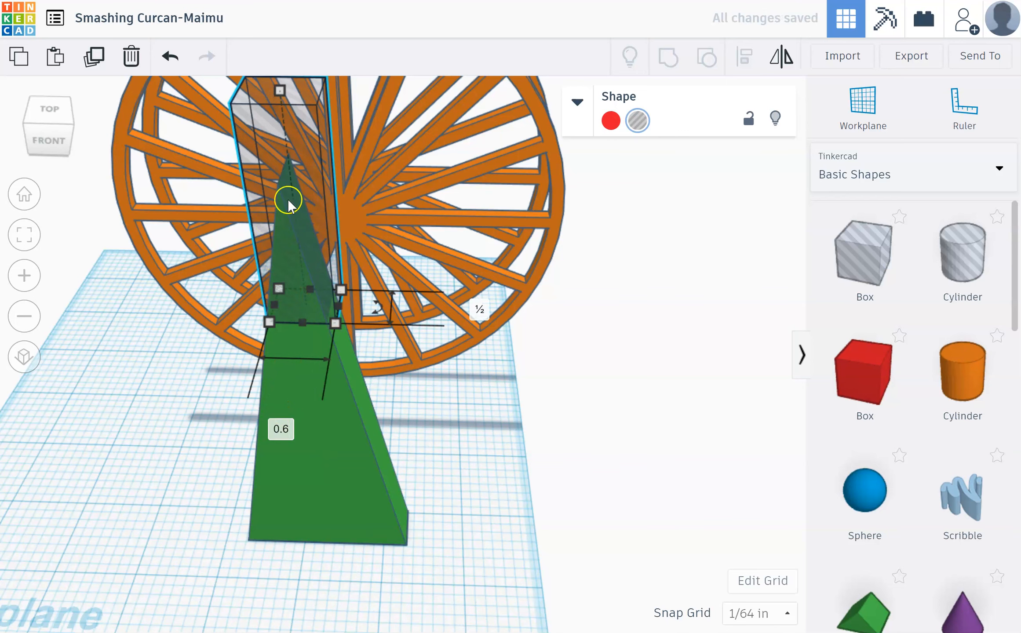
drag(313, 183, 307, 184)
Group the green support with the hole box to cut its tip off flat.
click(355, 413)
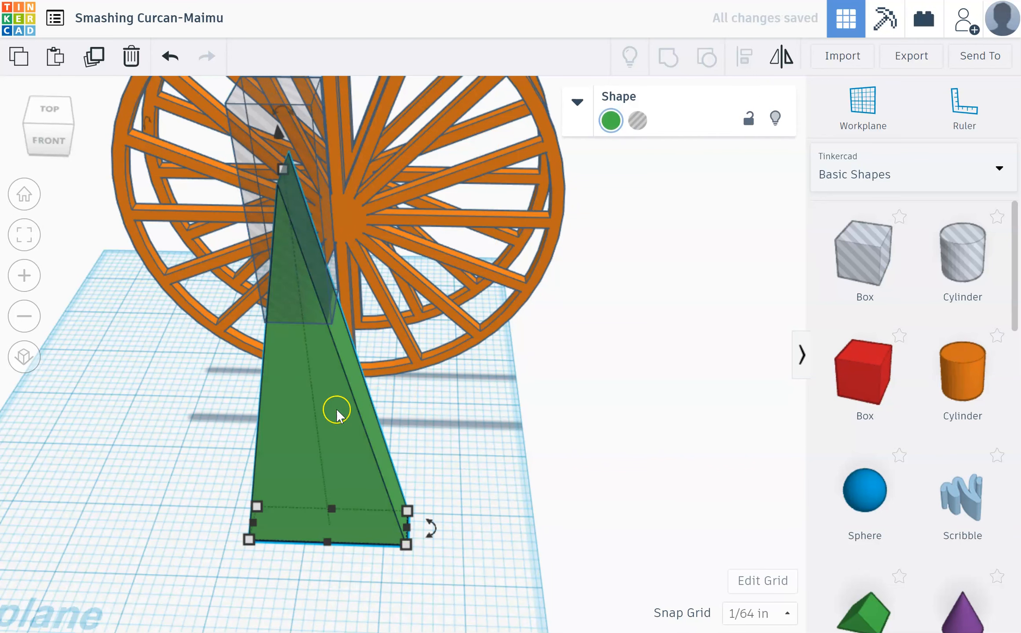
shift+click(306, 139)
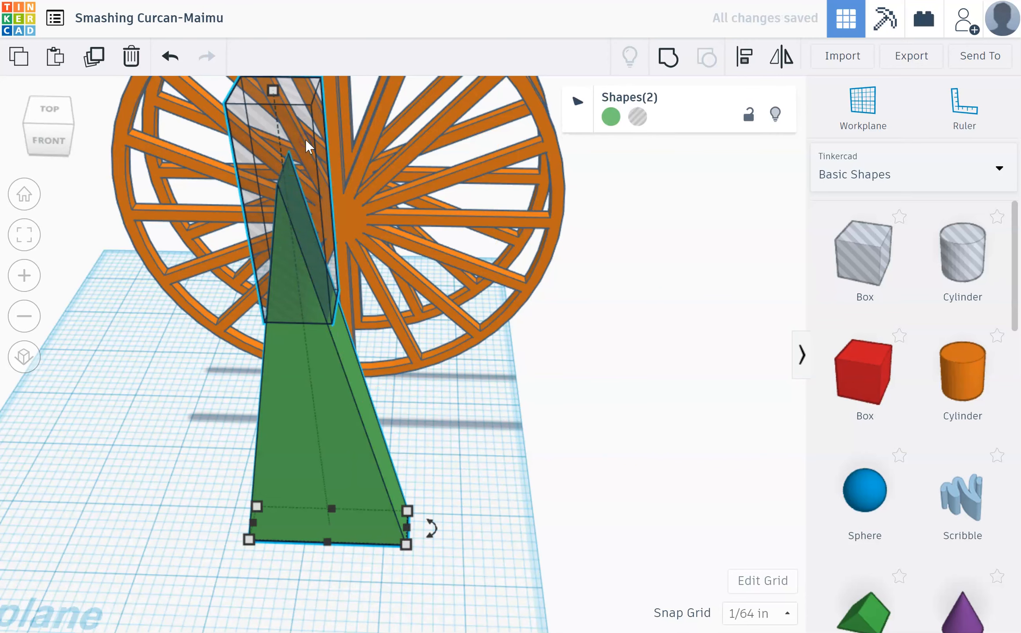
click(675, 58)
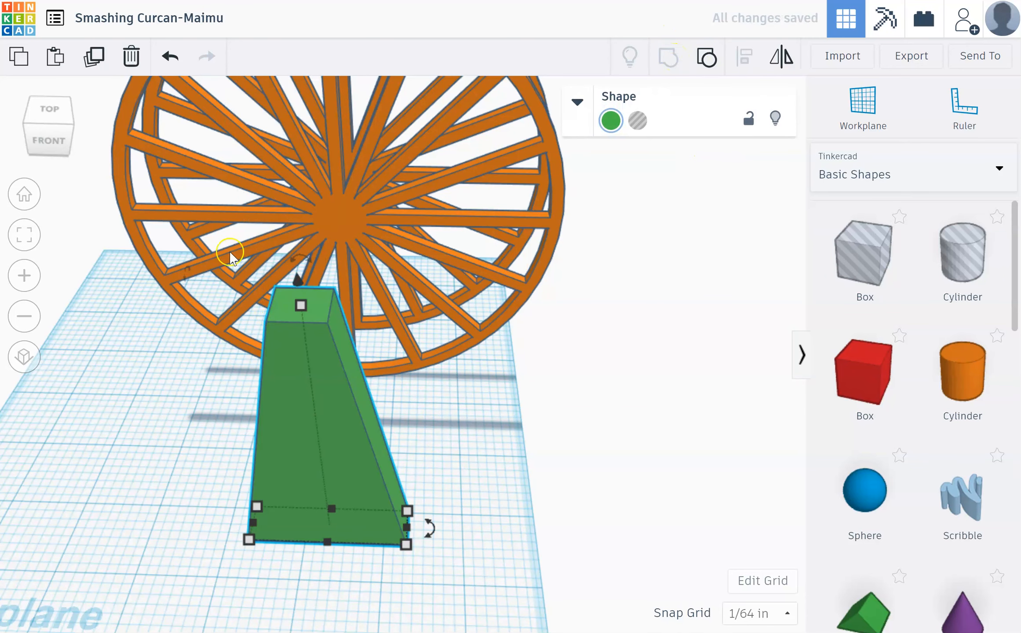
Duplicate the flat-topped green support and move the copy about 0.98 in sideways so it stands beside the original.
right_drag(208, 483, 241, 539)
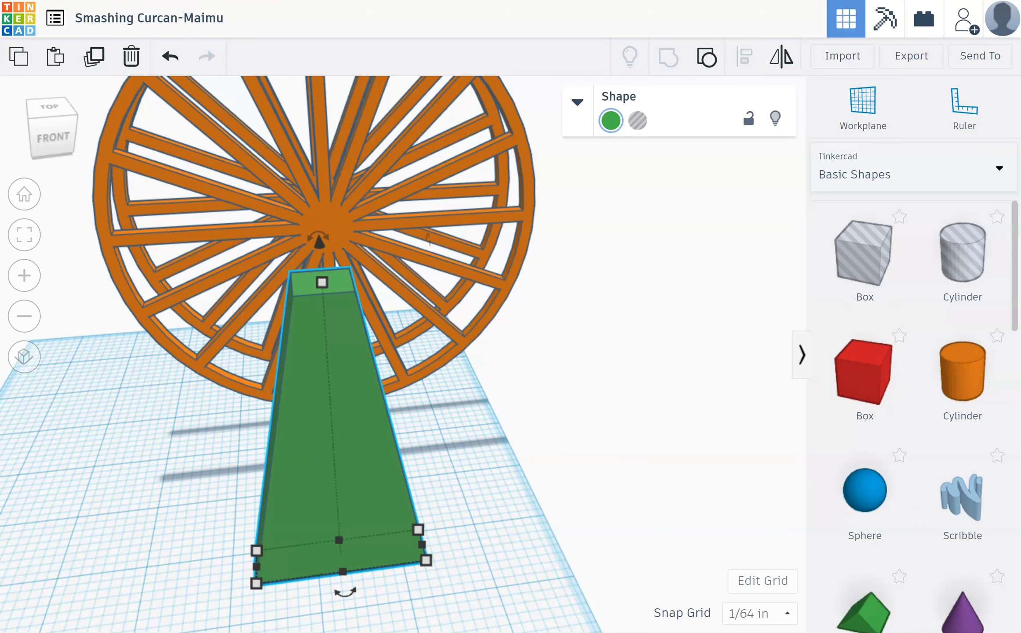
click(13, 58)
click(54, 56)
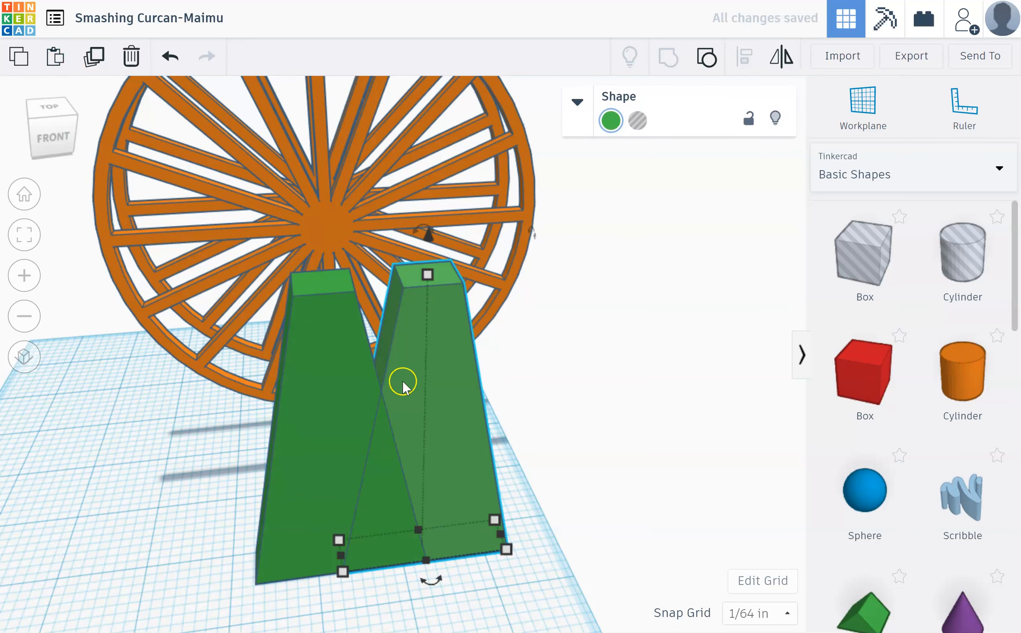
drag(453, 372, 541, 352)
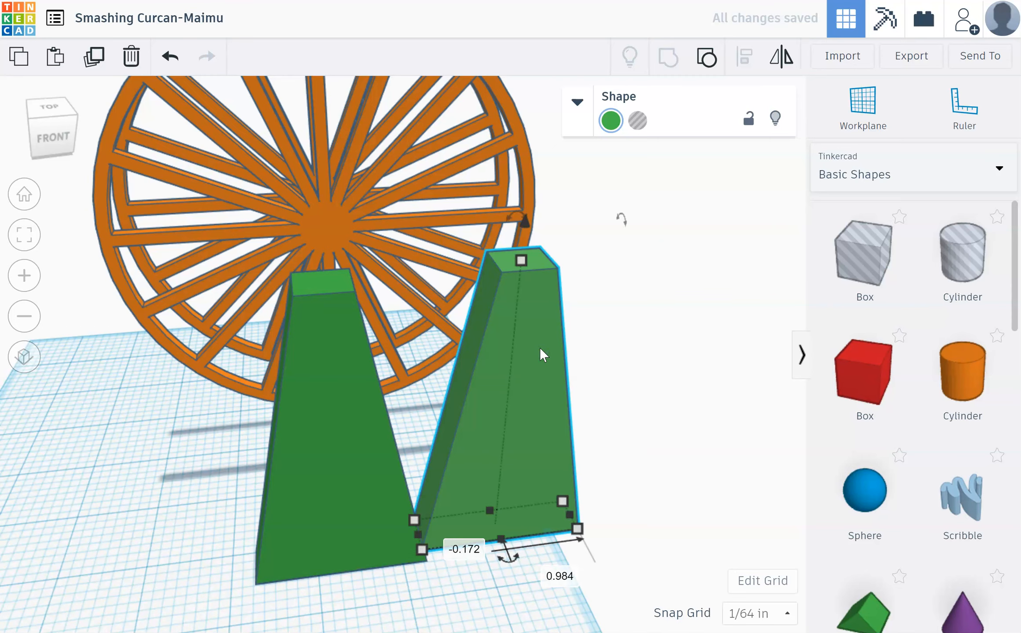
click(538, 322)
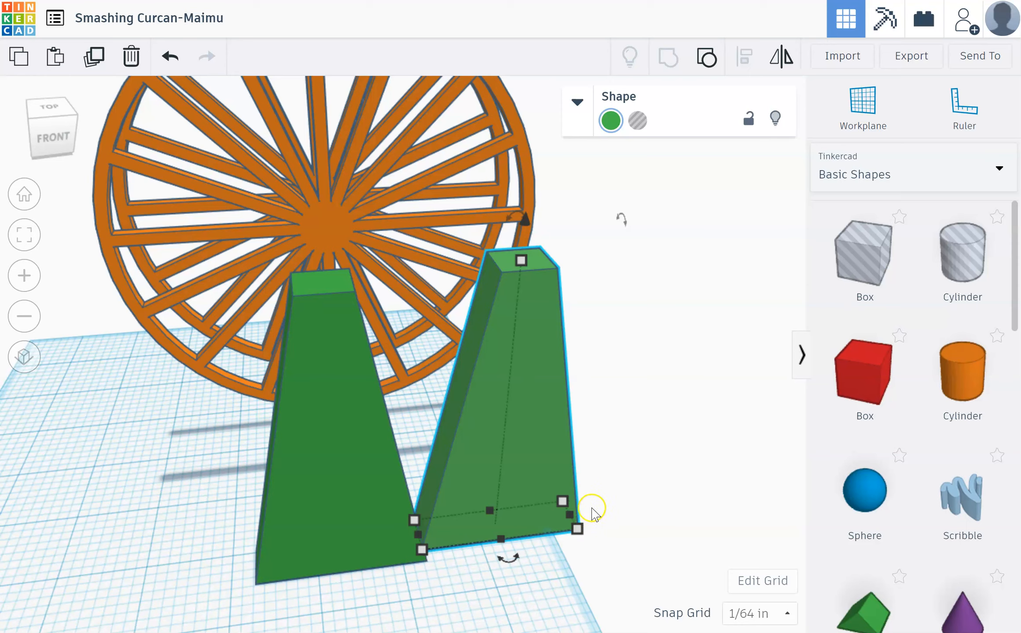
Resize the copied support to 1.5 in wide and 2.719 in high.
click(577, 529)
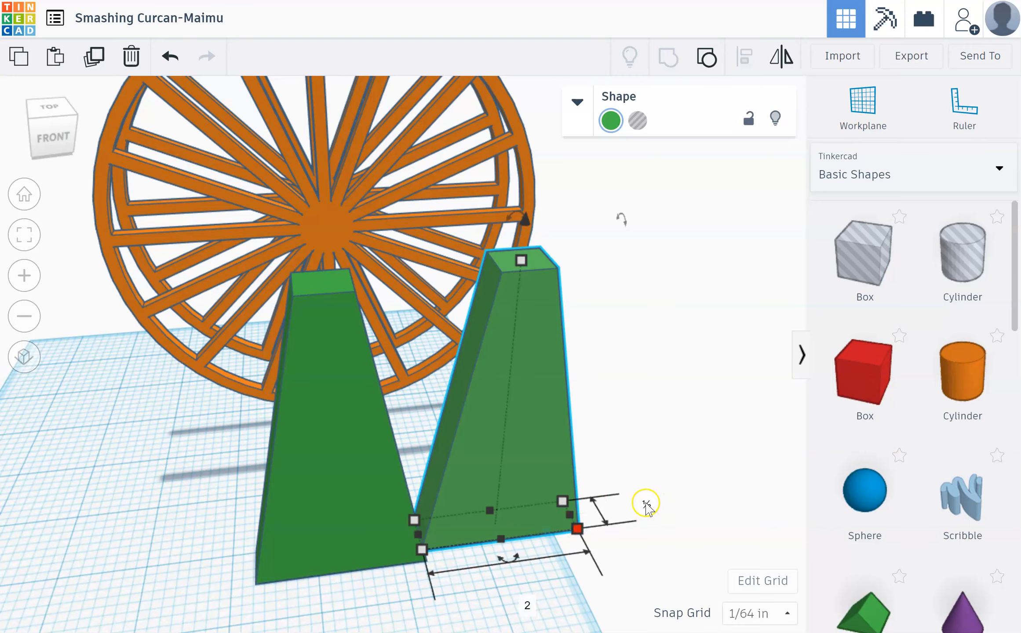
click(527, 606)
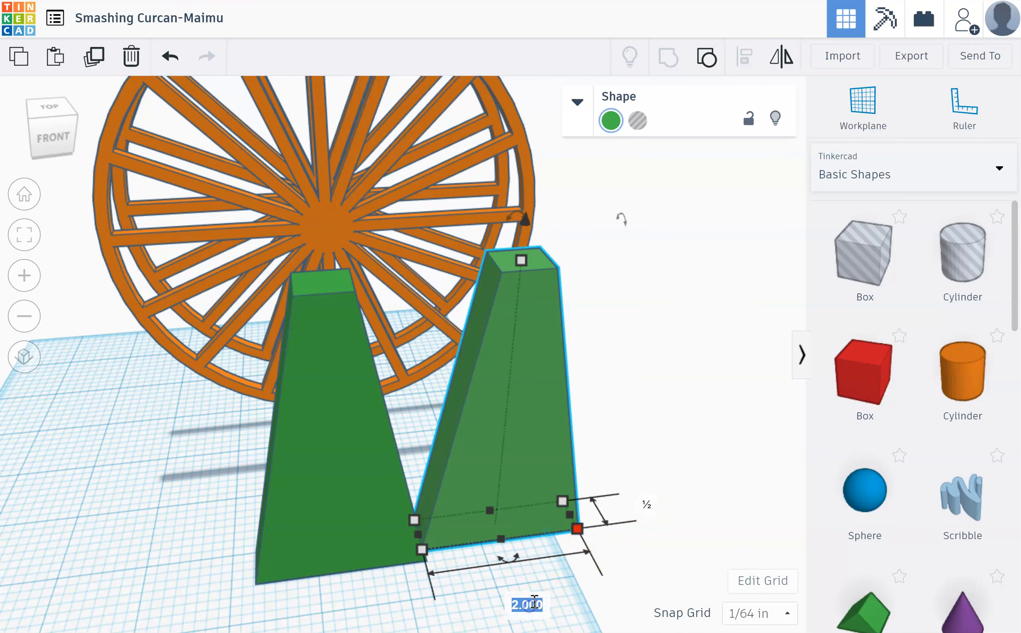
scroll(523, 589, down, 3)
text(1)
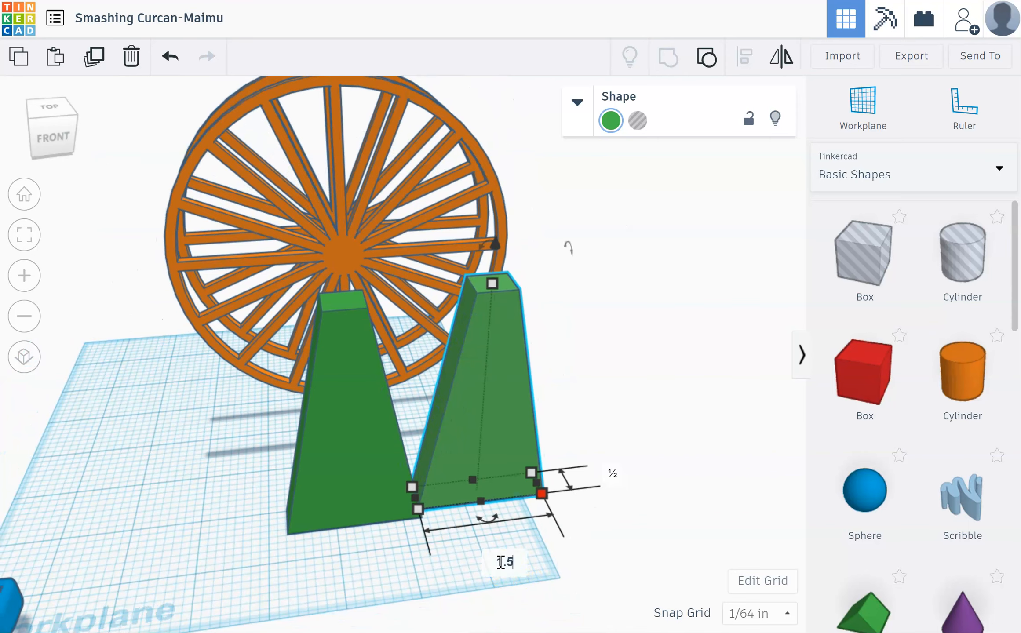
text(.5)
key(Return)
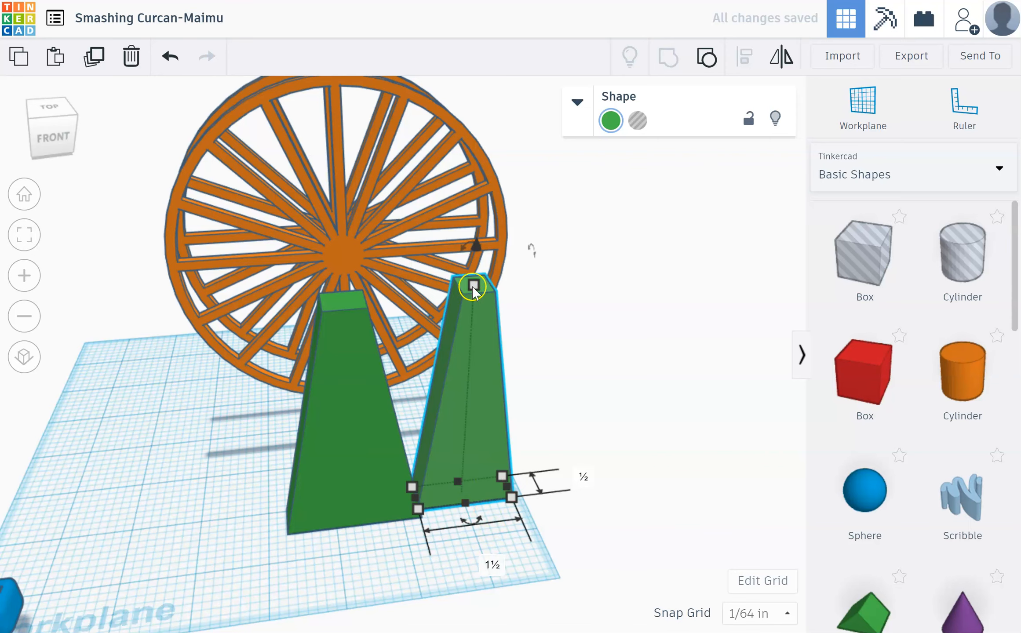
click(555, 398)
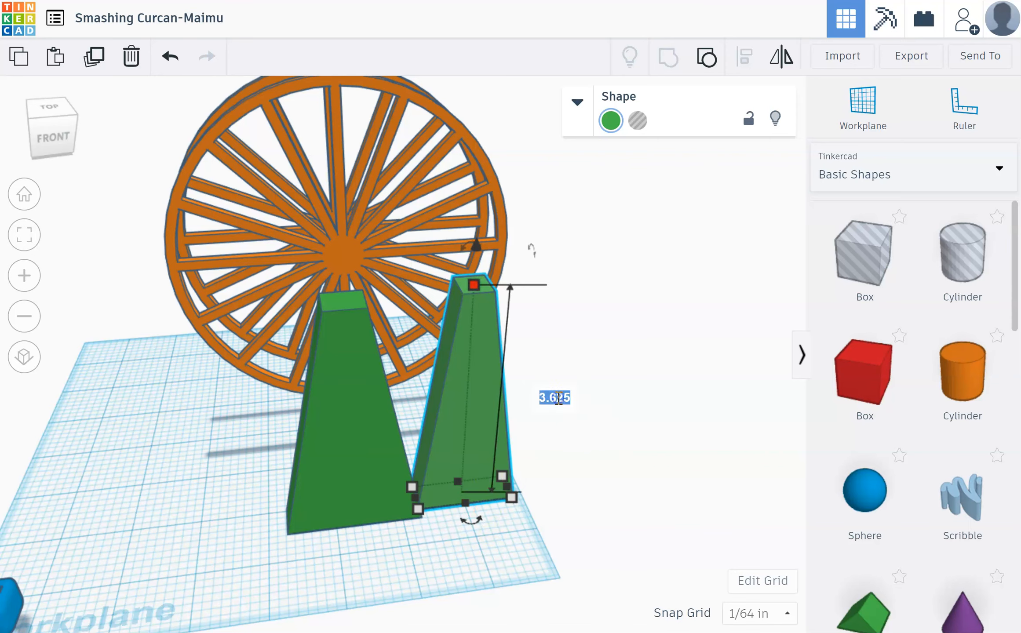
text(2.719)
key(Return)
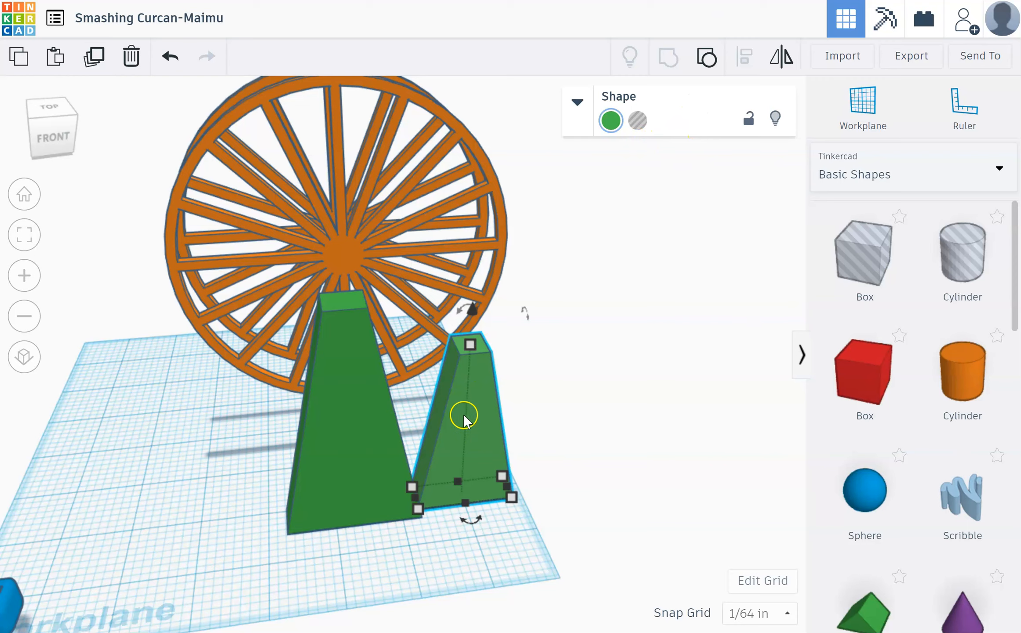
Turn the smaller copy into a hole and move it into the front of the large green support.
click(638, 122)
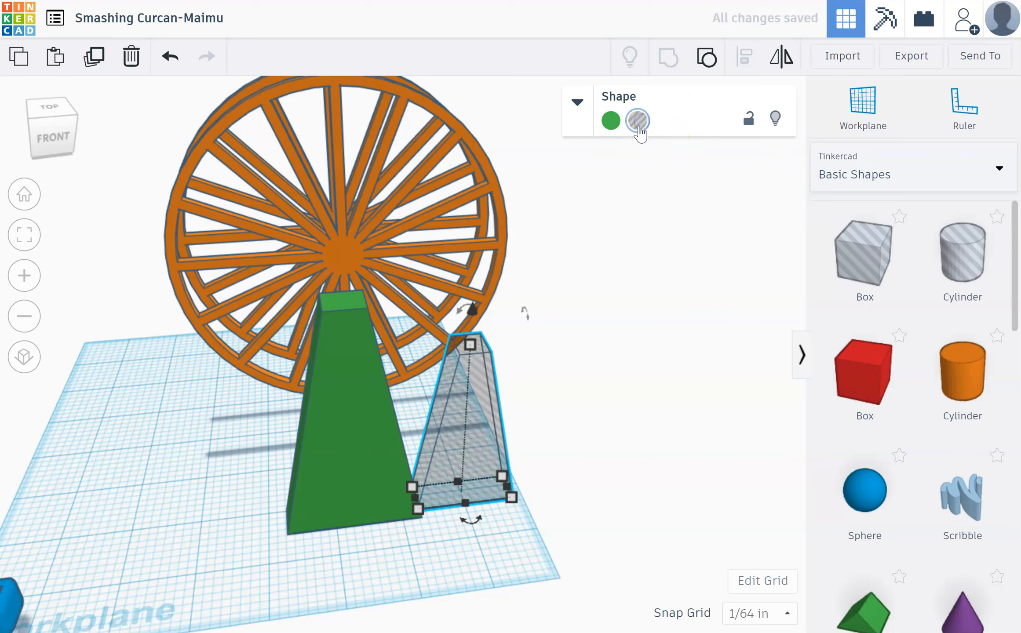
drag(474, 390, 363, 439)
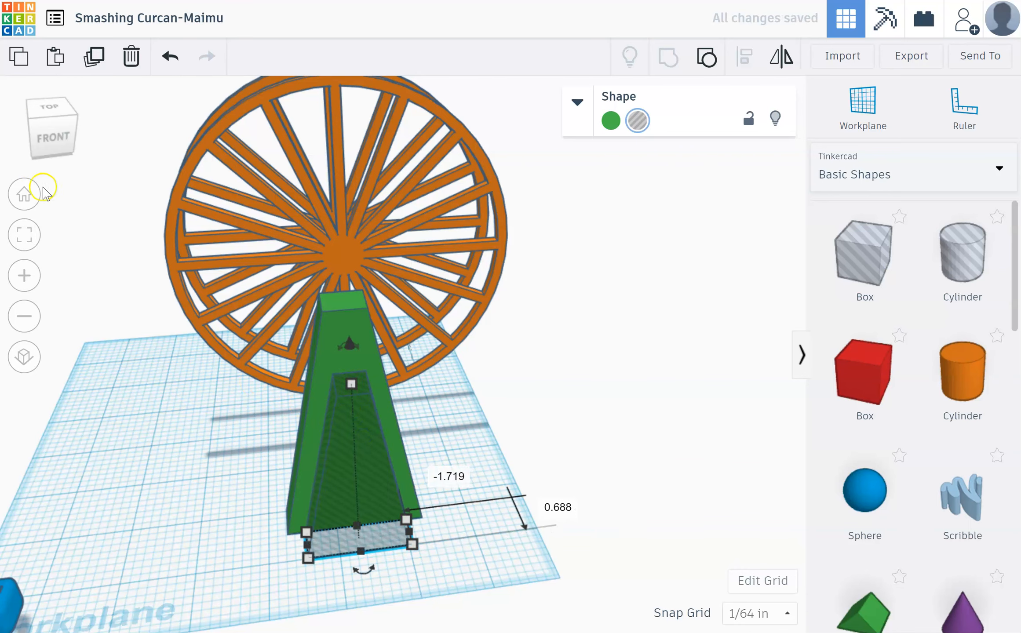
click(56, 128)
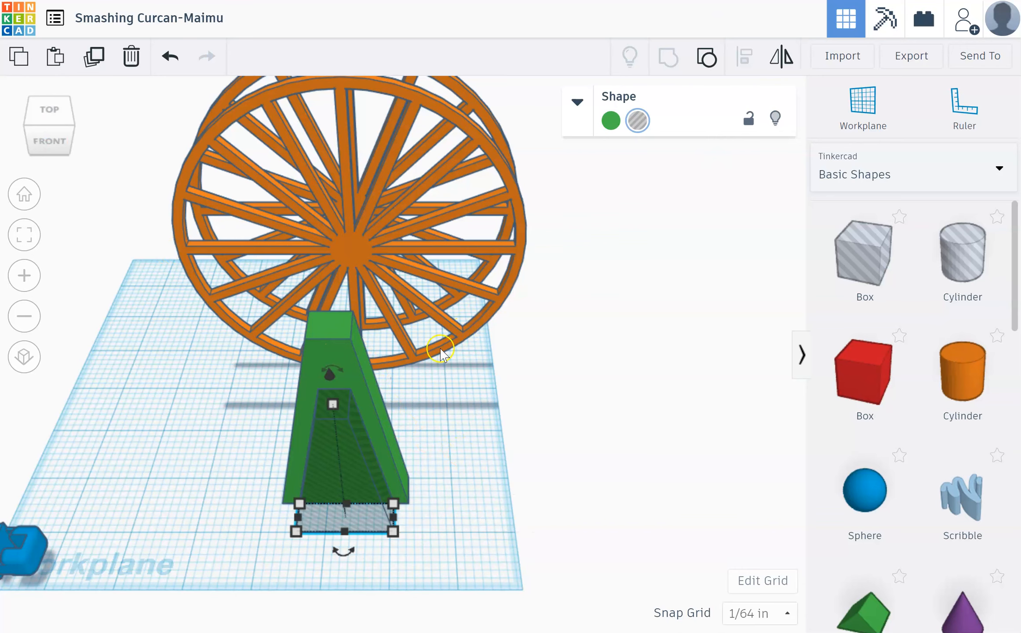
Align the tapered hole with the green support, centring them across both width and thickness.
click(340, 328)
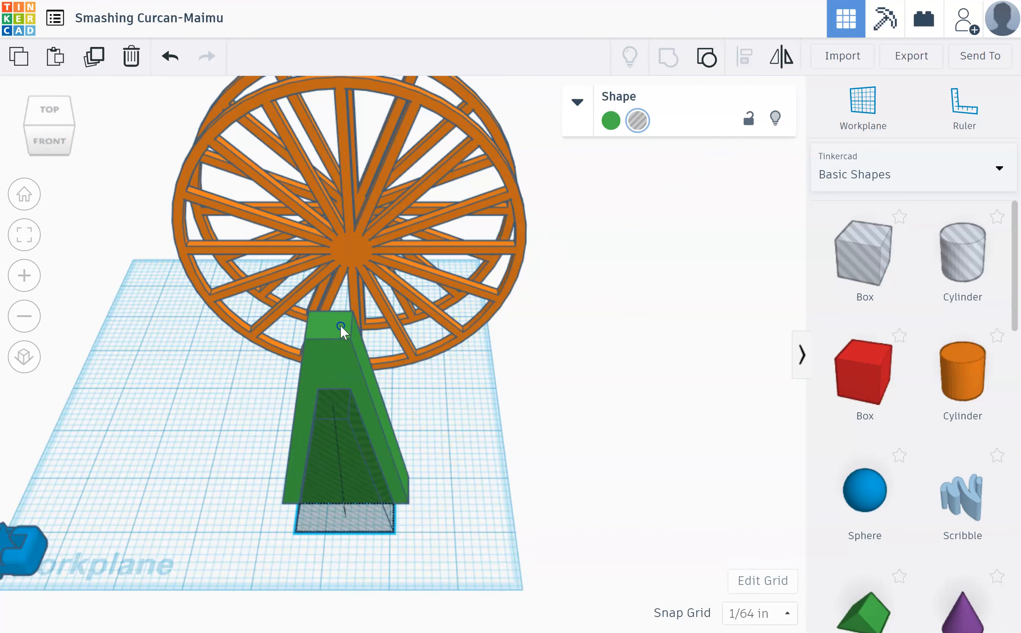
shift+click(359, 455)
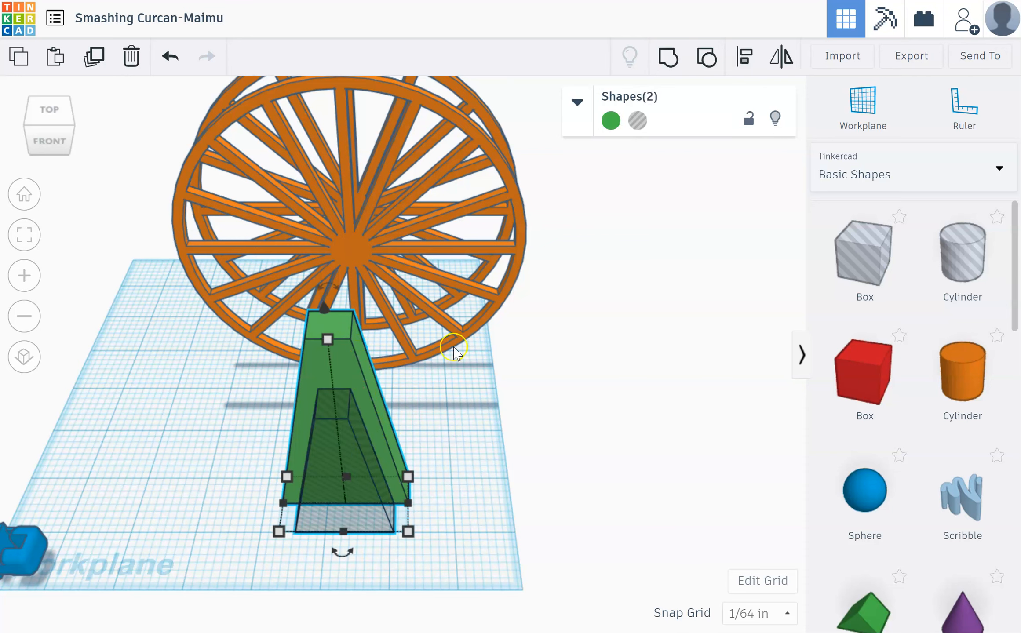
click(747, 56)
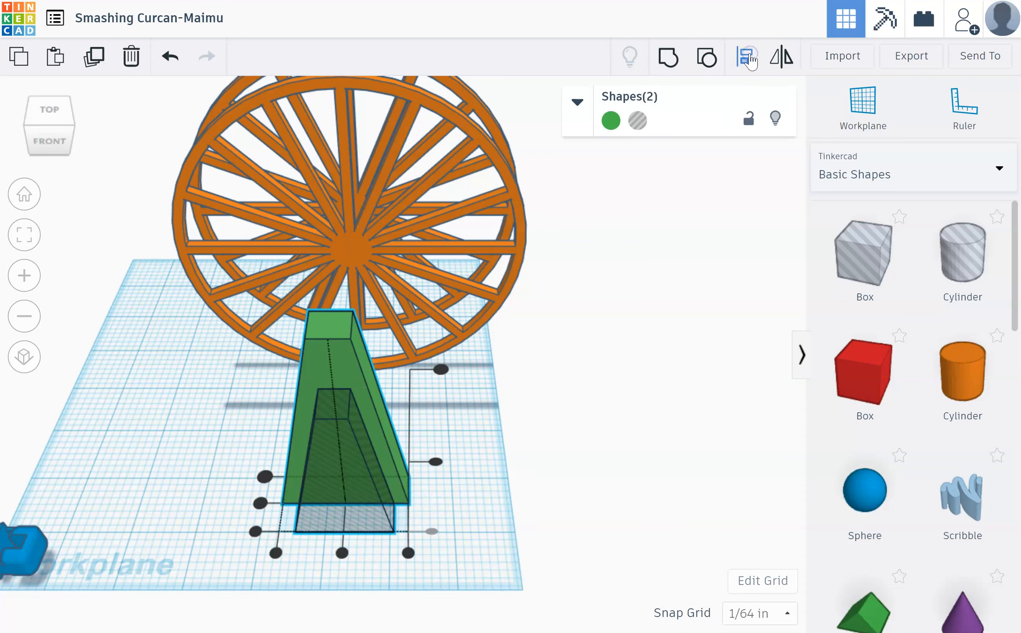
click(261, 505)
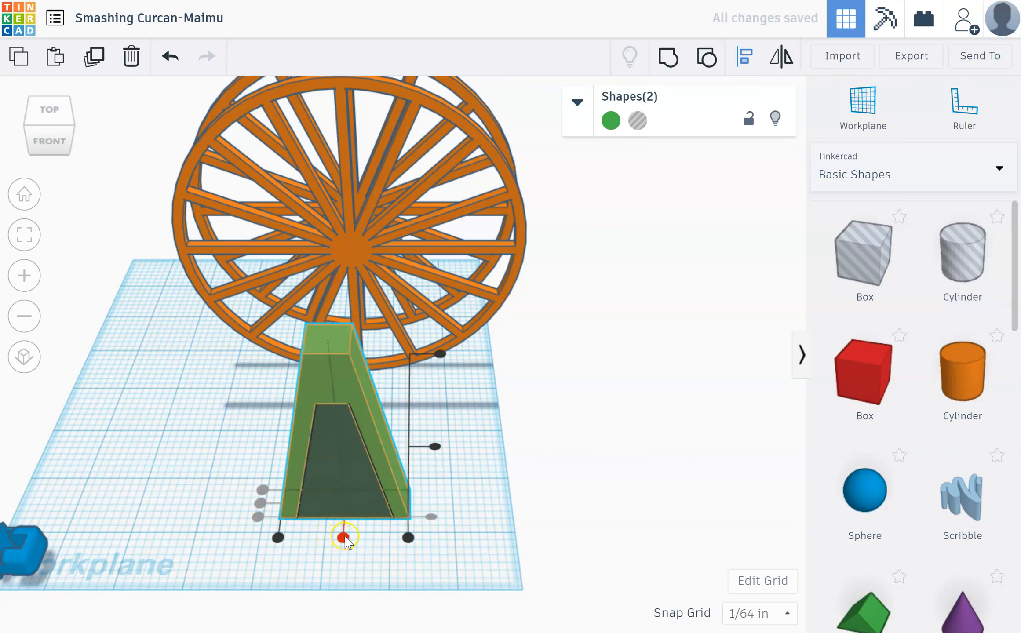
click(344, 537)
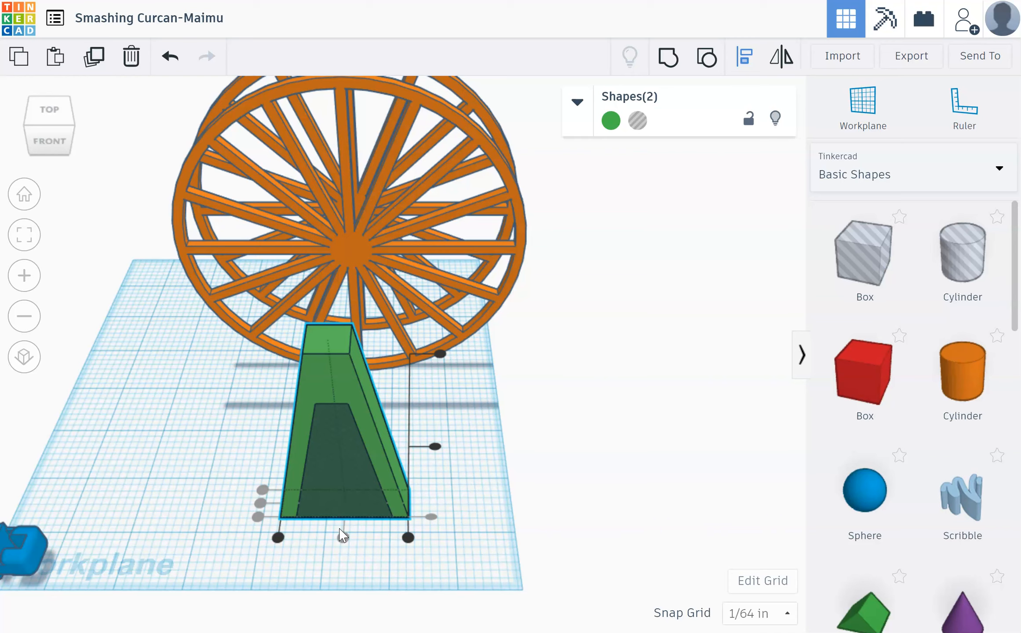
click(331, 473)
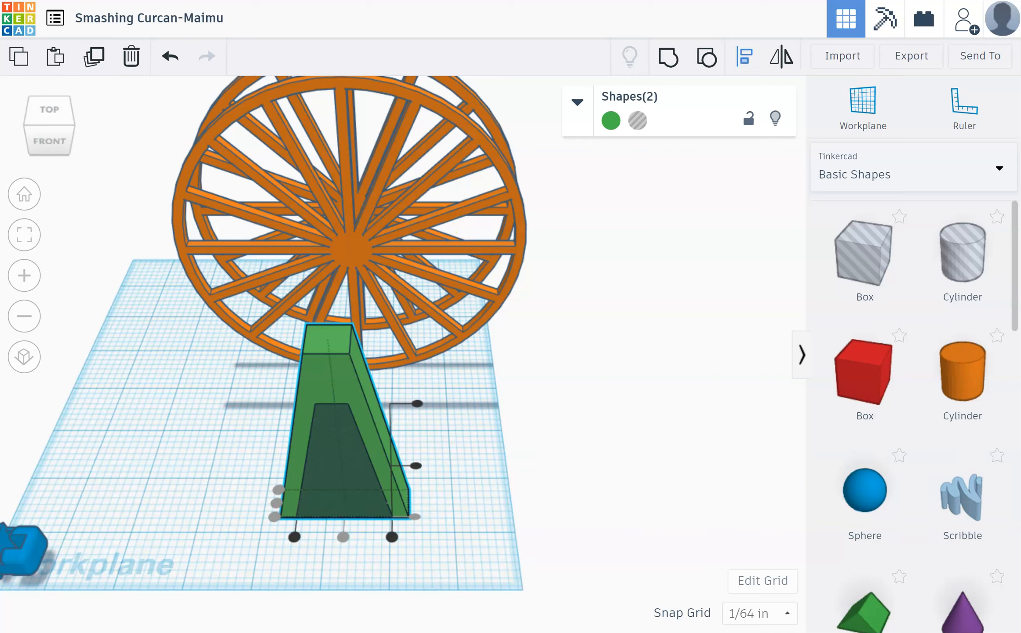
click(506, 438)
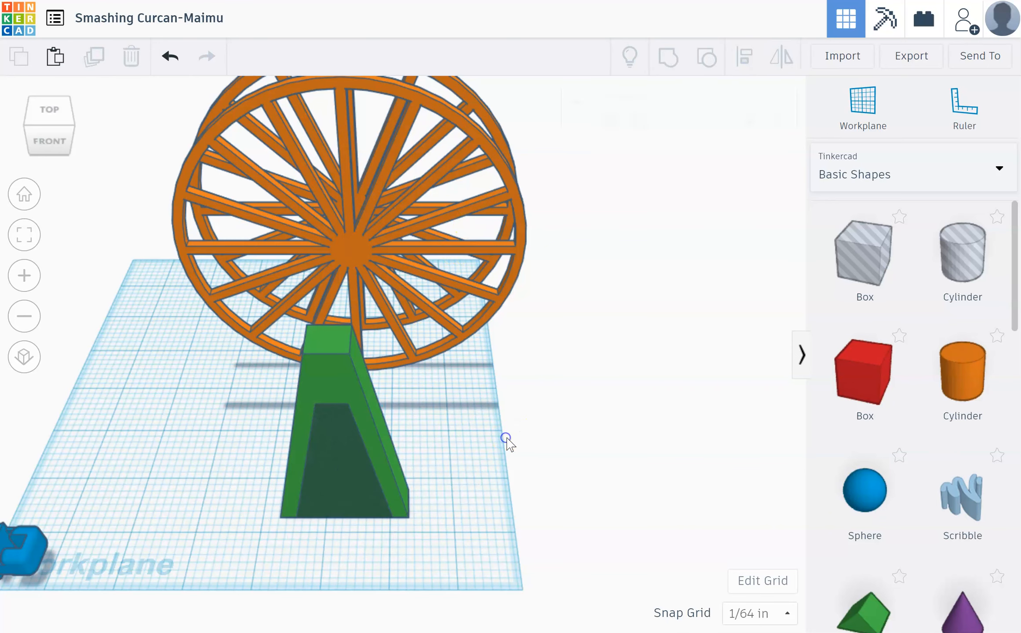
Raise the tapered hole 1/4 in inside the green support to leave a base bar below it.
click(332, 460)
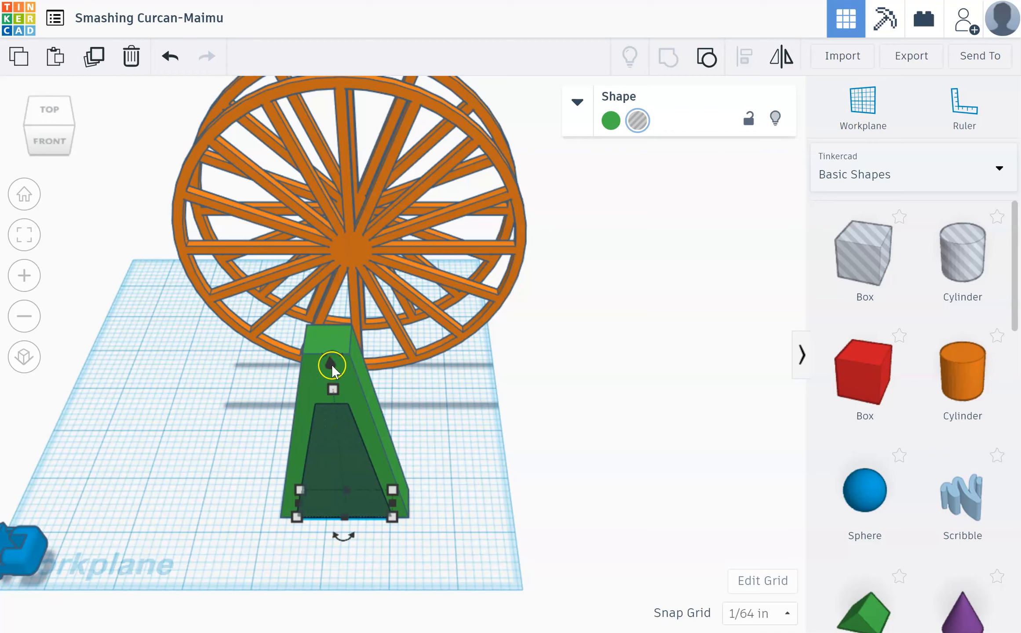
drag(332, 365, 322, 349)
click(474, 474)
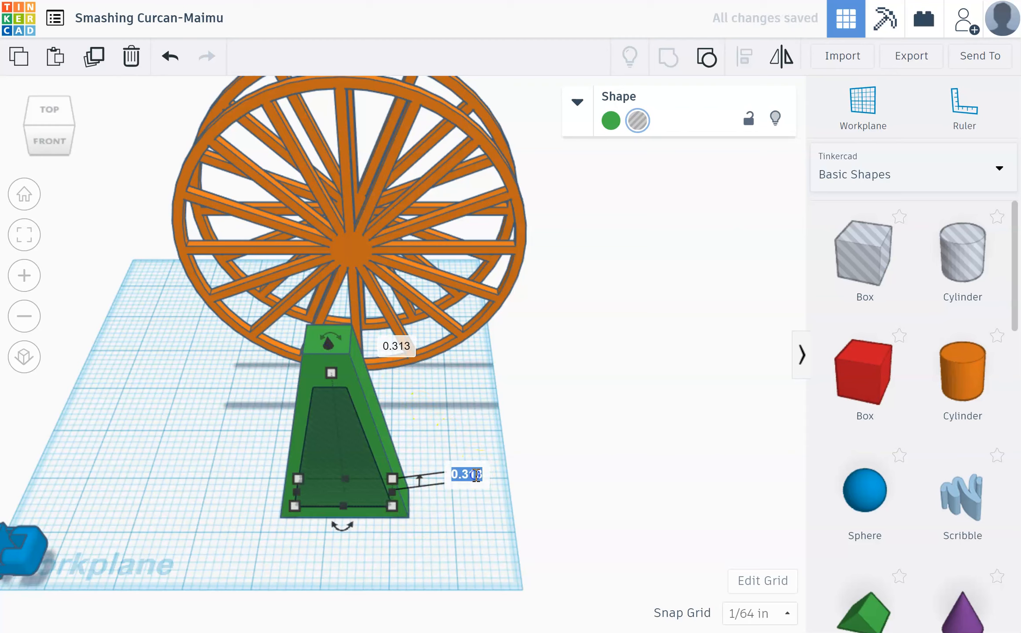
key(BackSpace)
key(Return)
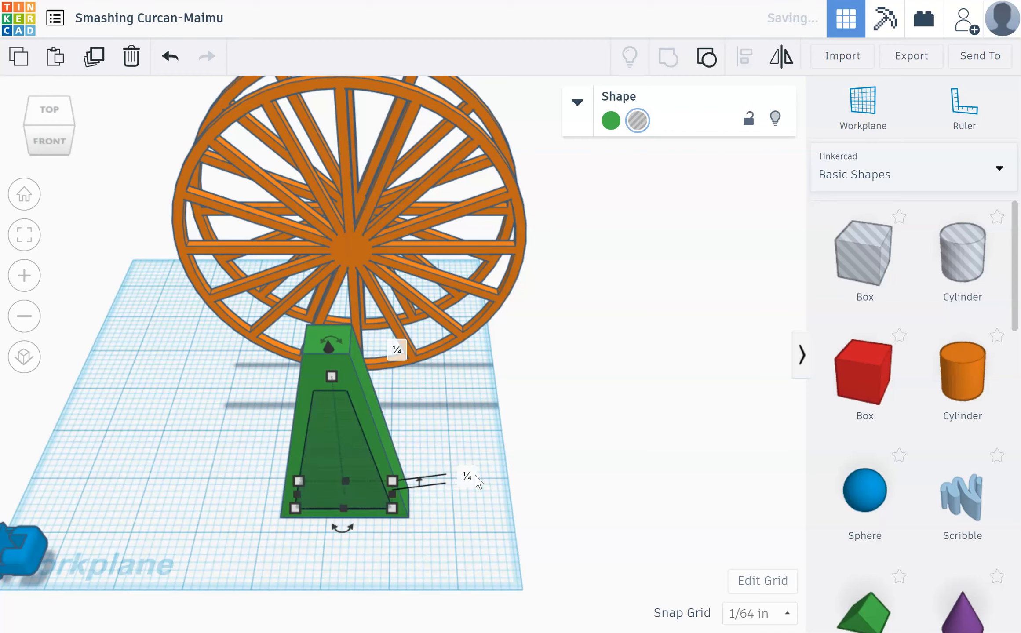
click(690, 503)
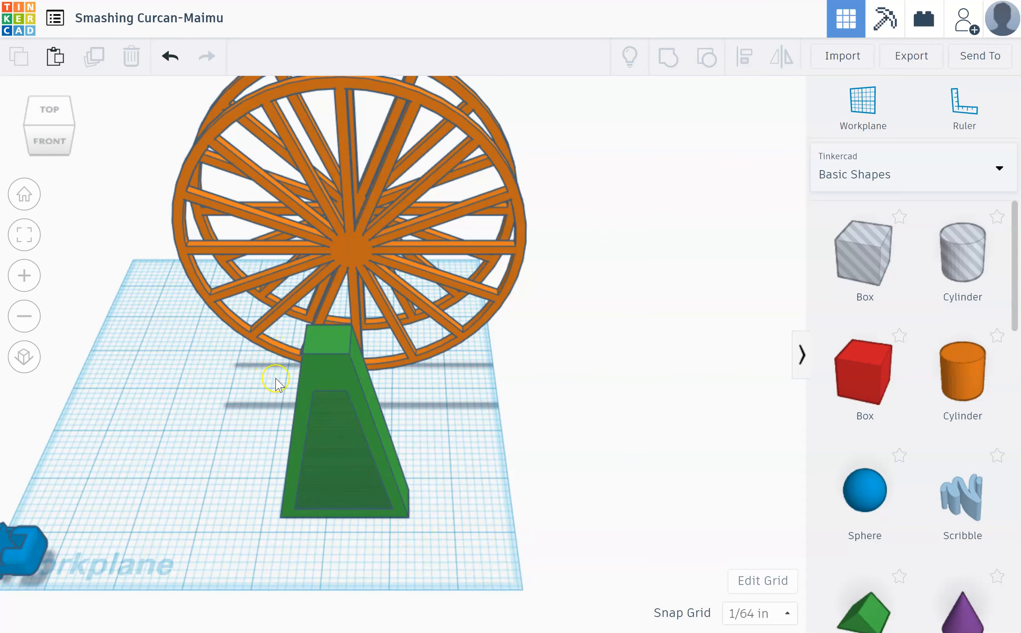
Group the green support with the tapered hole to cut the opening through it.
click(331, 366)
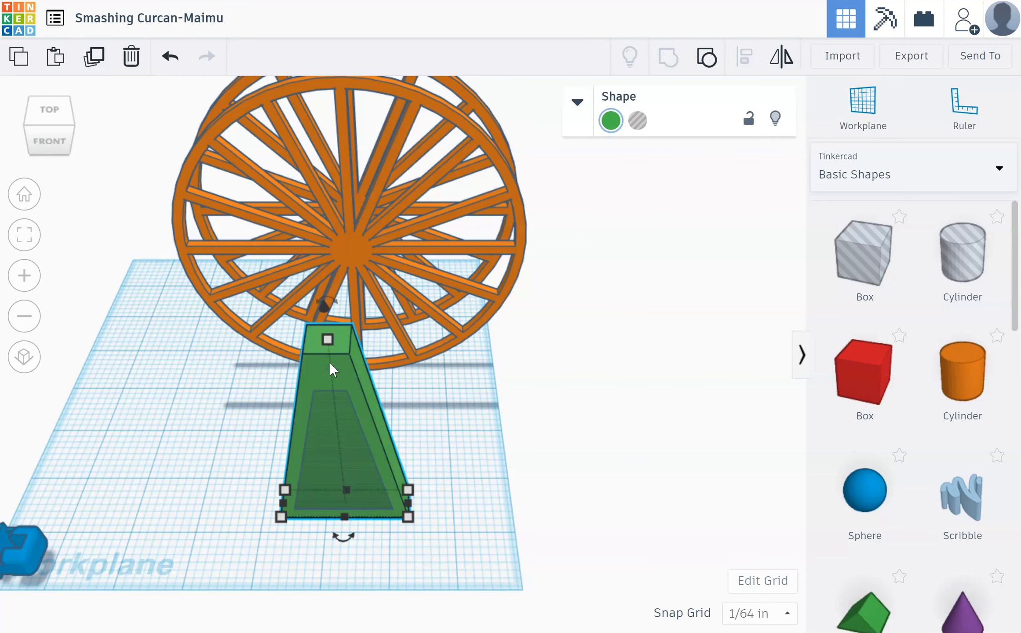
shift+click(341, 436)
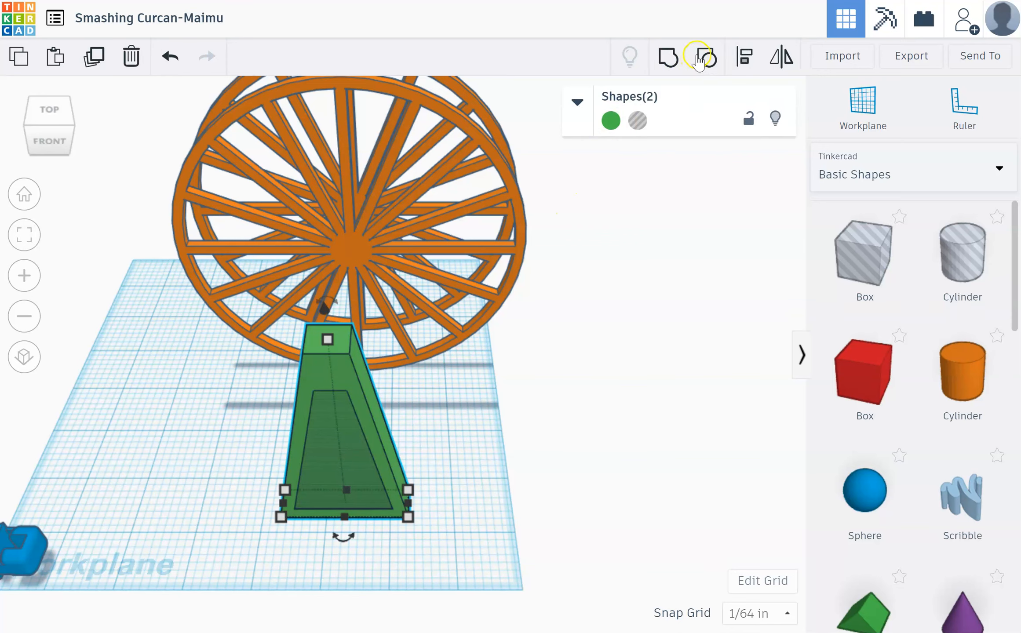
click(670, 56)
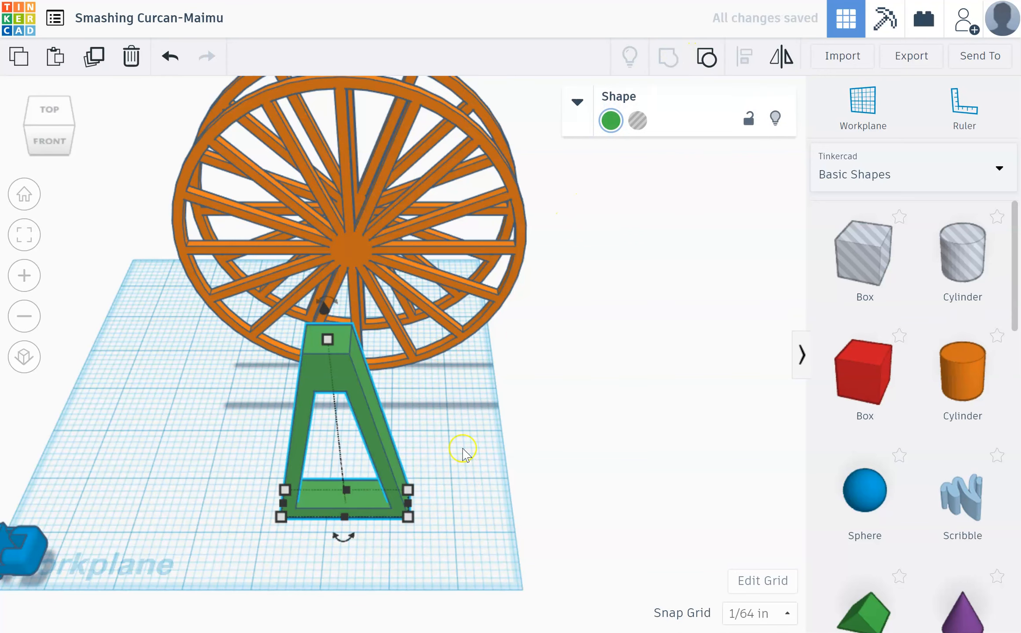
Duplicate the hollowed green support frame and move the copy clear of the original, beside it.
right_drag(261, 561, 328, 478)
click(328, 477)
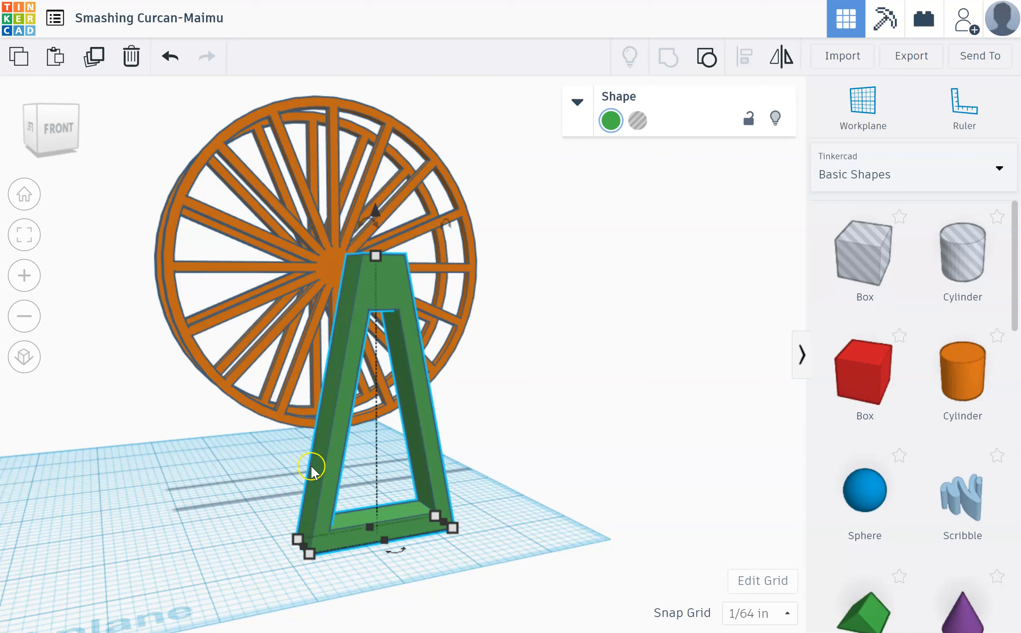
click(19, 57)
click(55, 56)
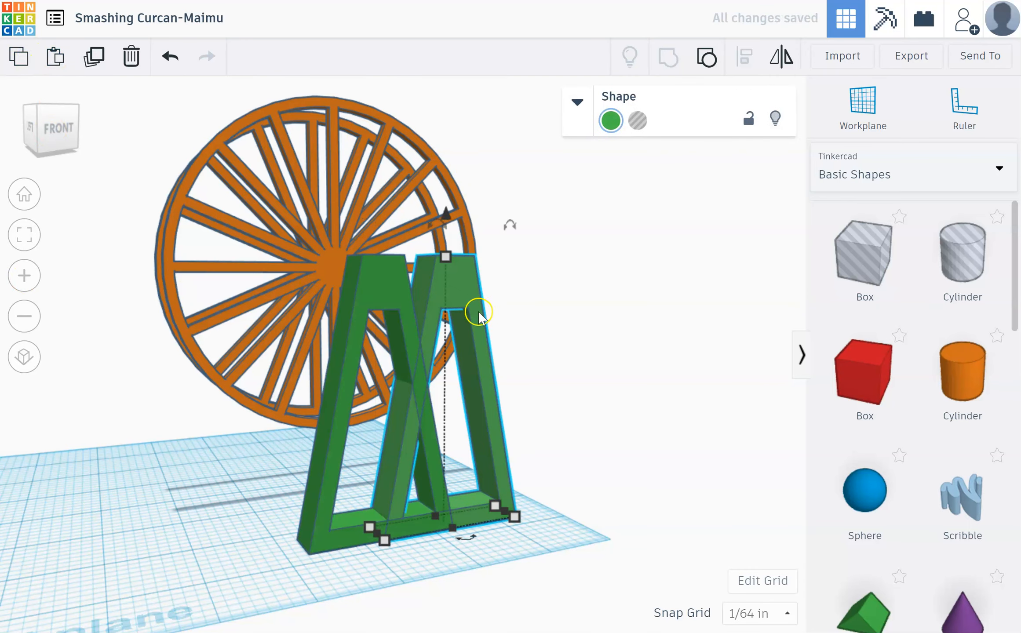
drag(459, 290, 526, 293)
click(505, 320)
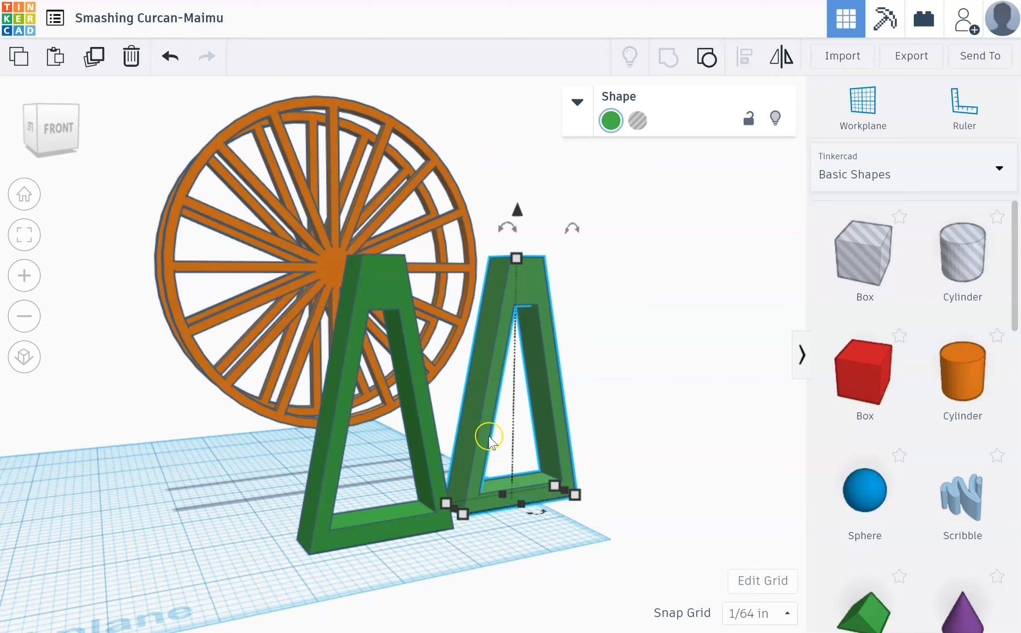
Align the two green support frames with each other, centring them across their thickness.
click(406, 535)
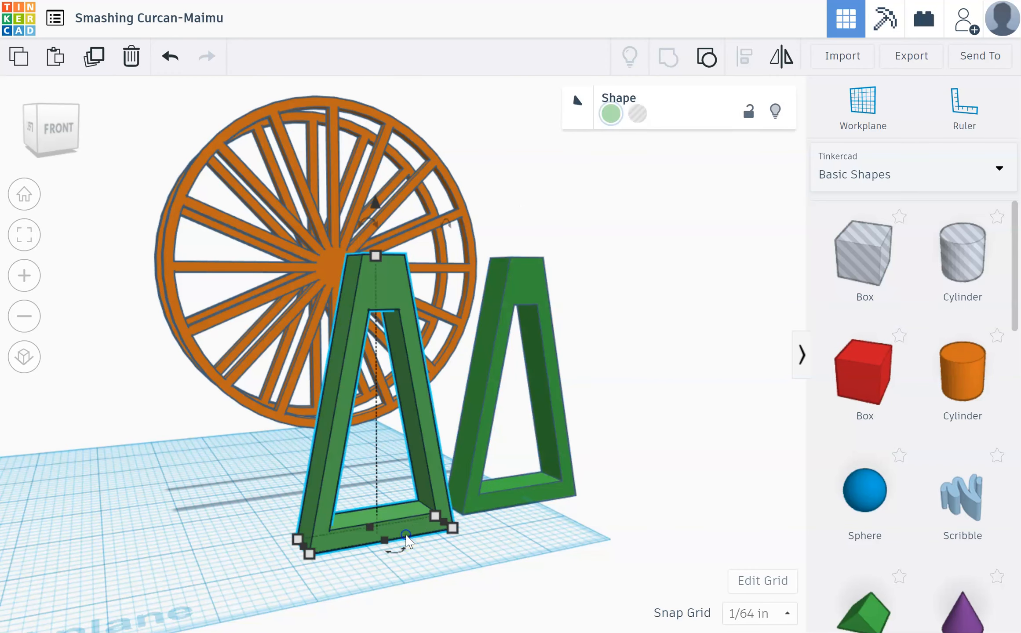
click(461, 491)
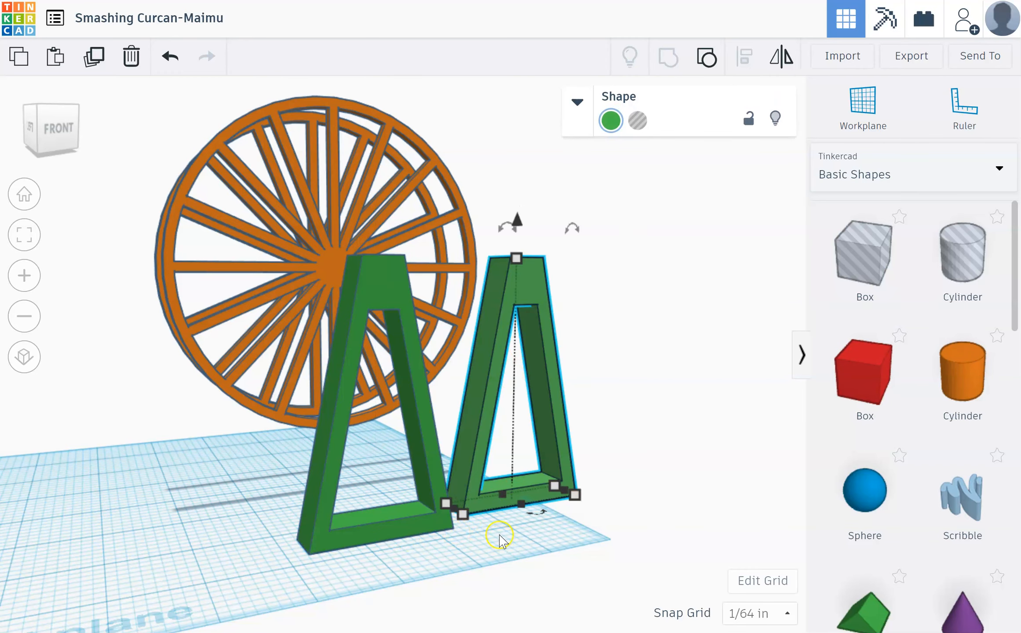
scroll(500, 536, down, 3)
click(60, 120)
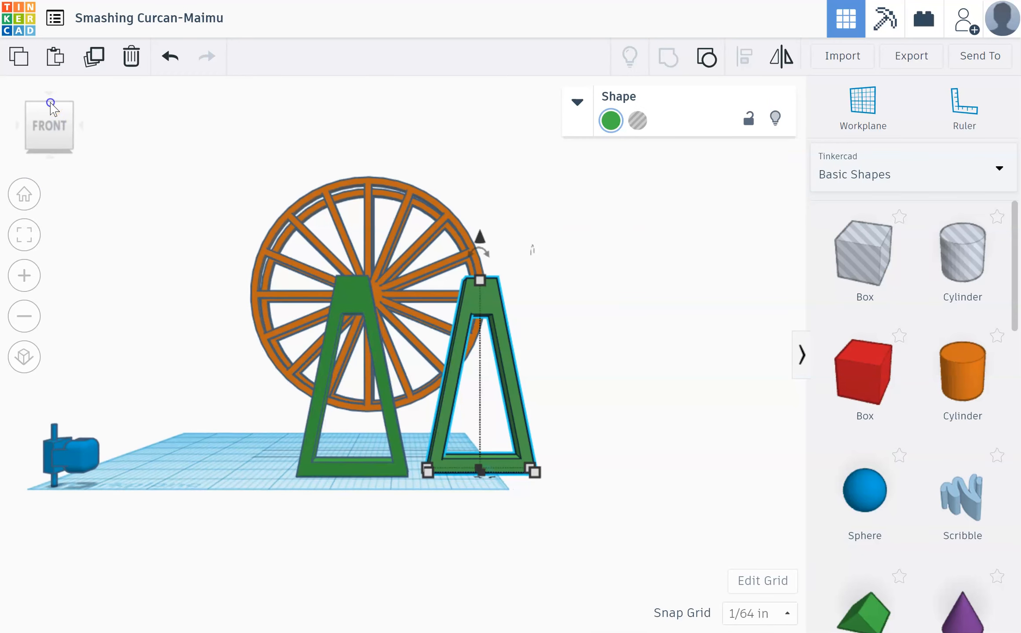
click(49, 104)
click(471, 433)
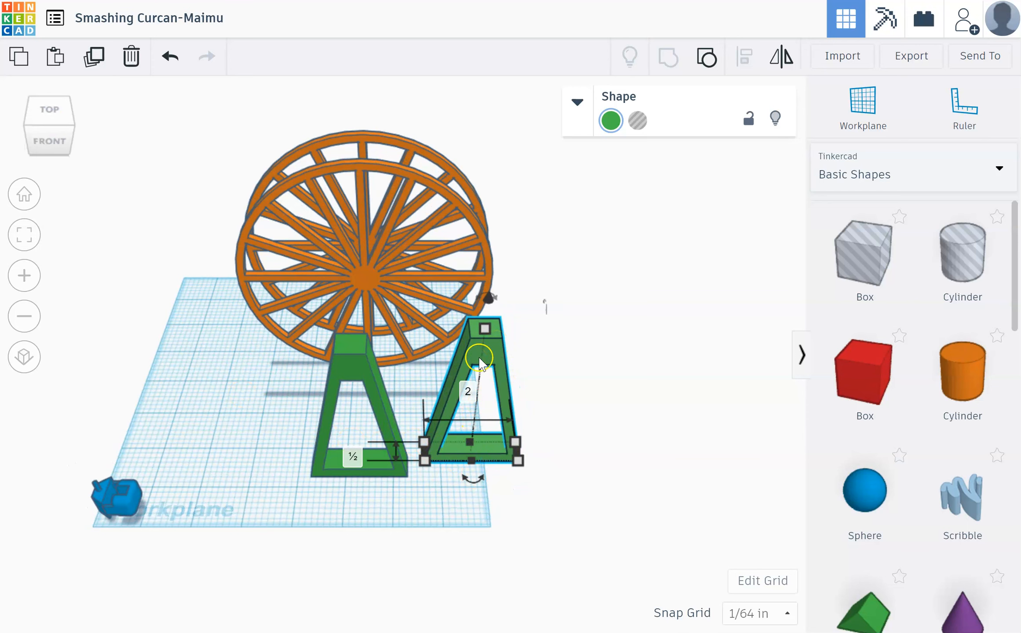
shift+click(367, 372)
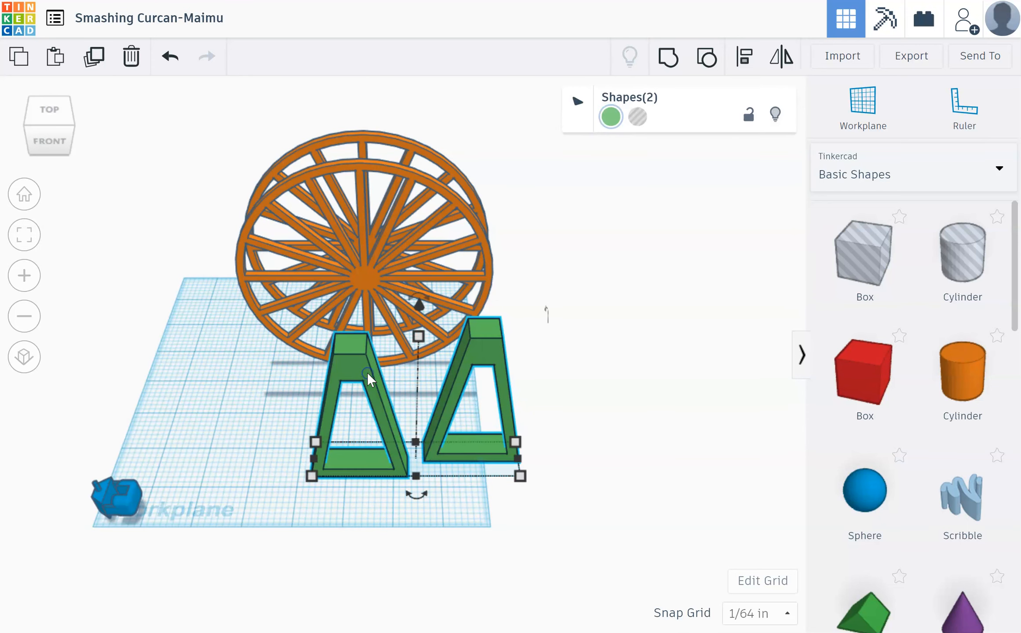
click(745, 58)
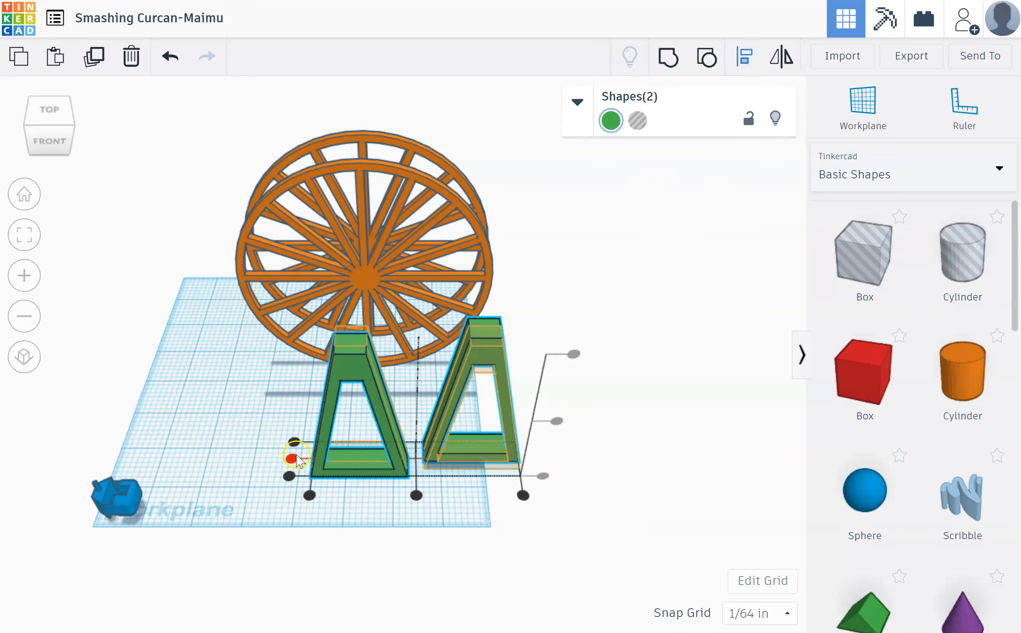
click(292, 458)
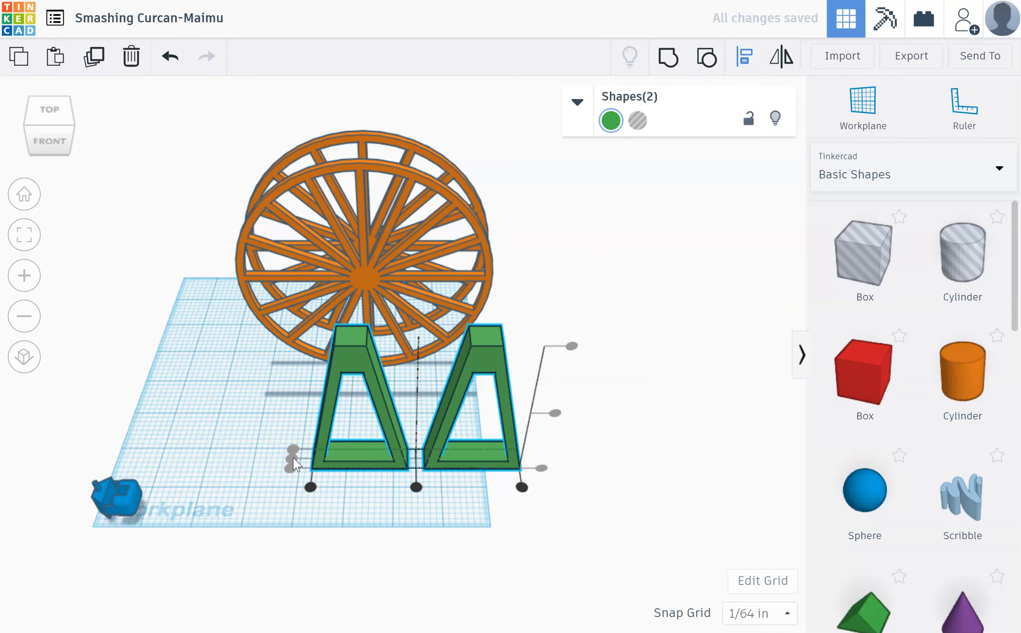
click(420, 523)
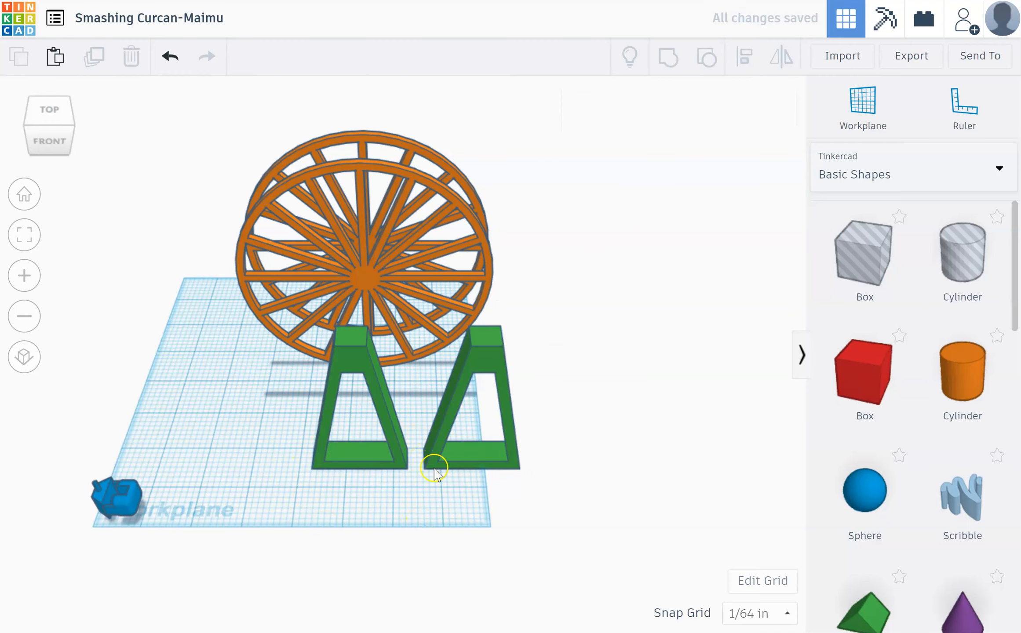
click(449, 420)
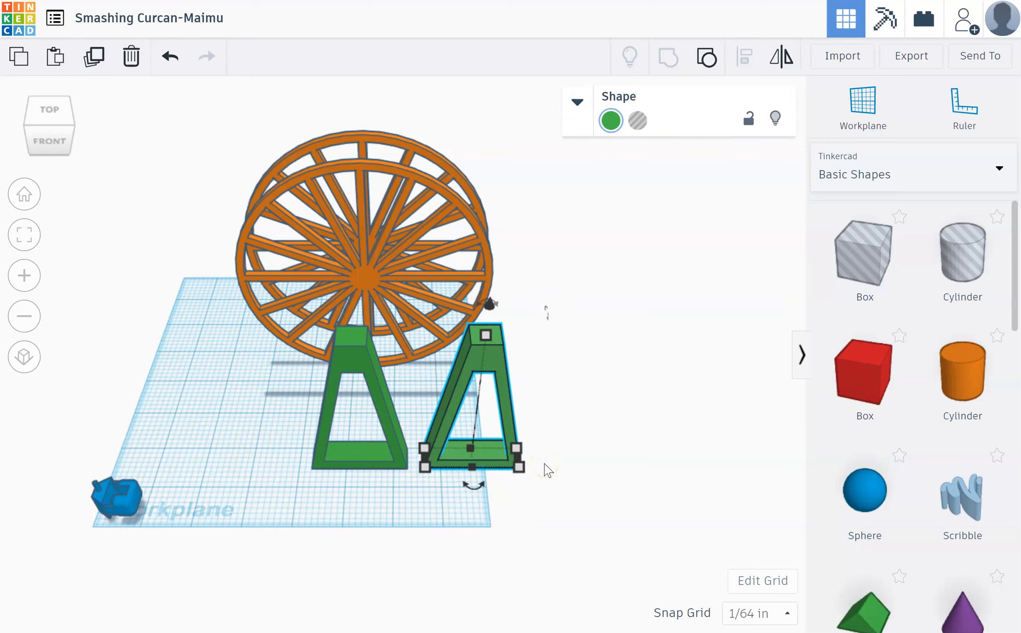
key(ctrl+z)
key(ctrl+z)
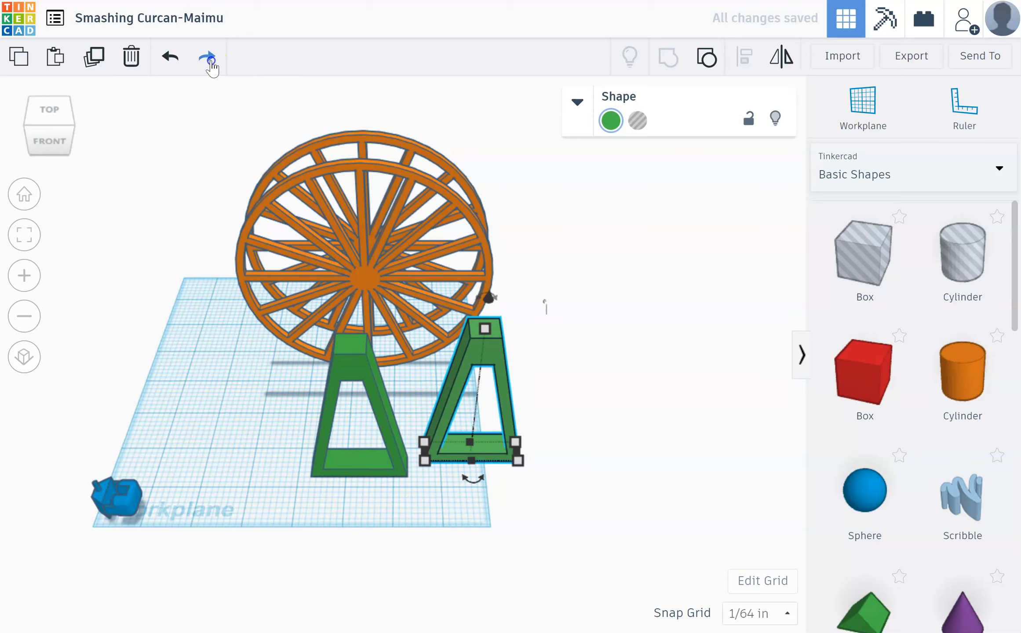
click(209, 61)
click(720, 442)
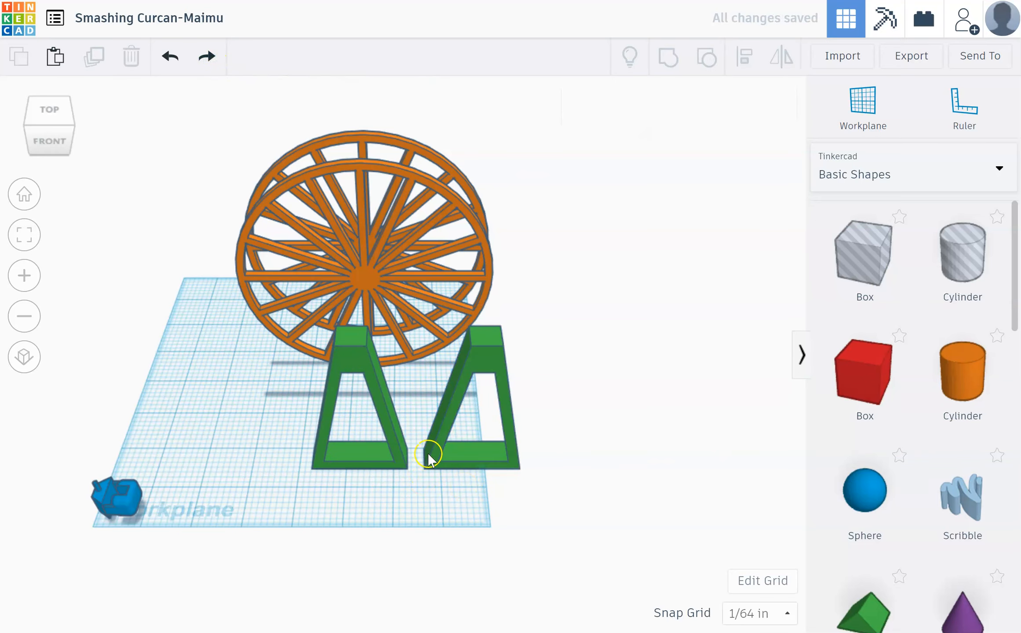
Try to reposition the duplicated green frame behind the original by entering a sideways offset, and undo the moves.
drag(428, 452, 420, 426)
click(431, 492)
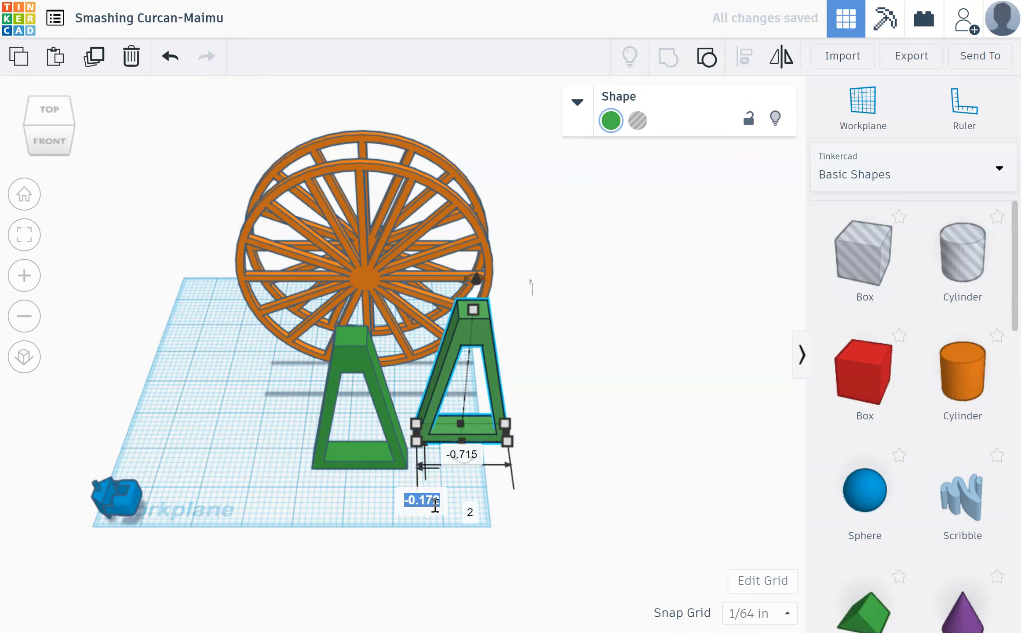
key(BackSpace)
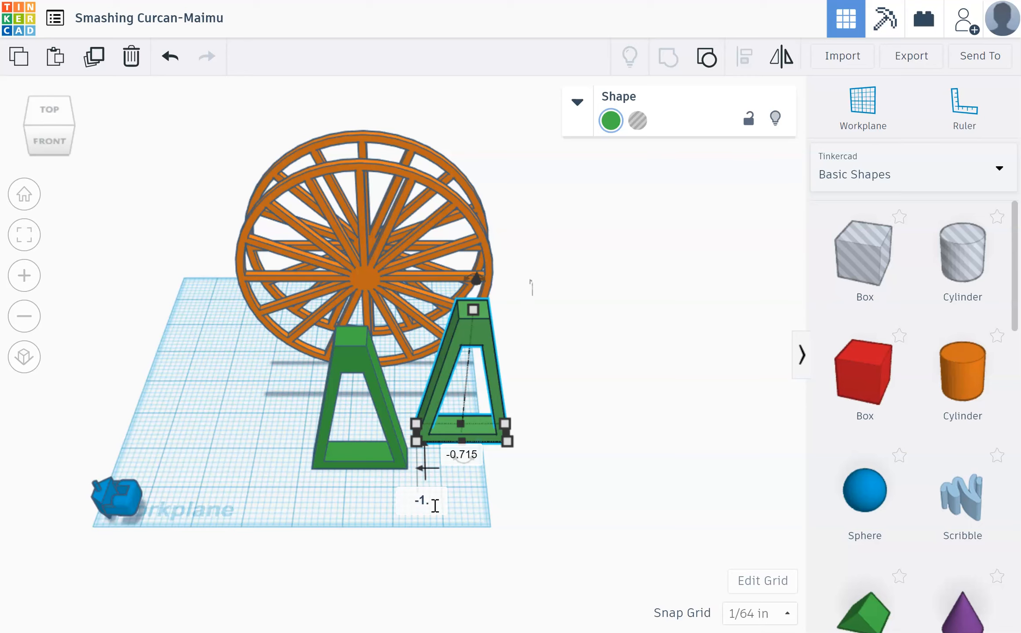
key(Return)
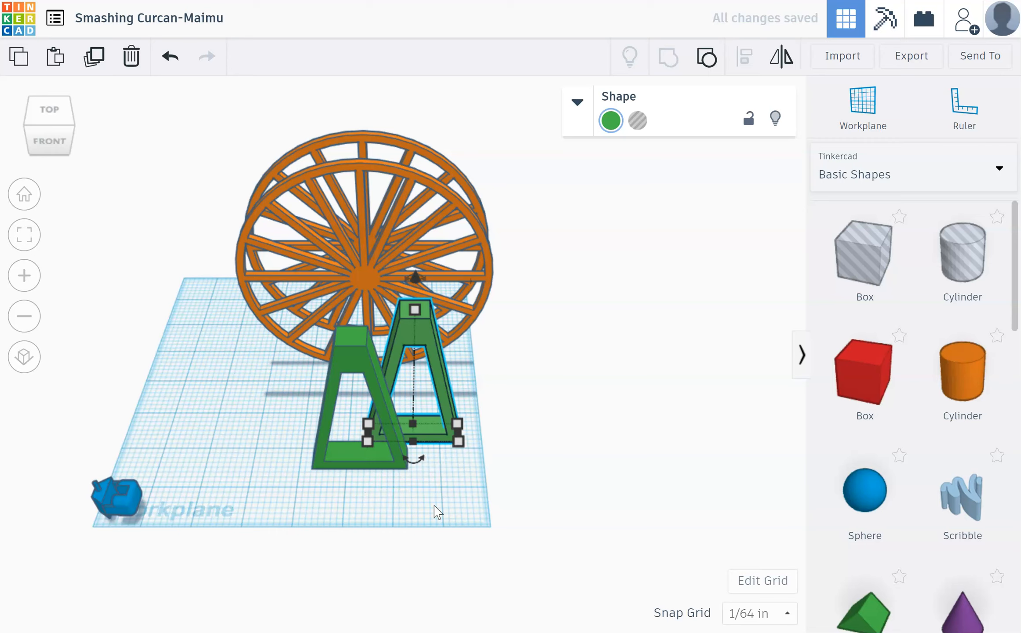
key(ctrl+z)
key(ctrl+z)
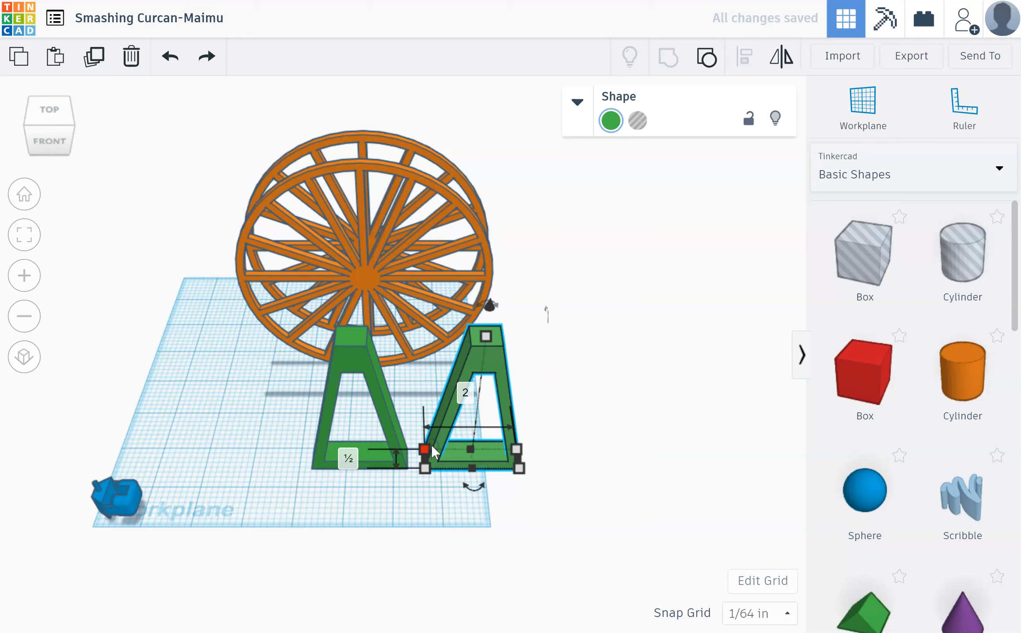
Try to move the duplicated green frame by a -1.25 in offset along its width, and undo the moves.
drag(479, 363, 474, 347)
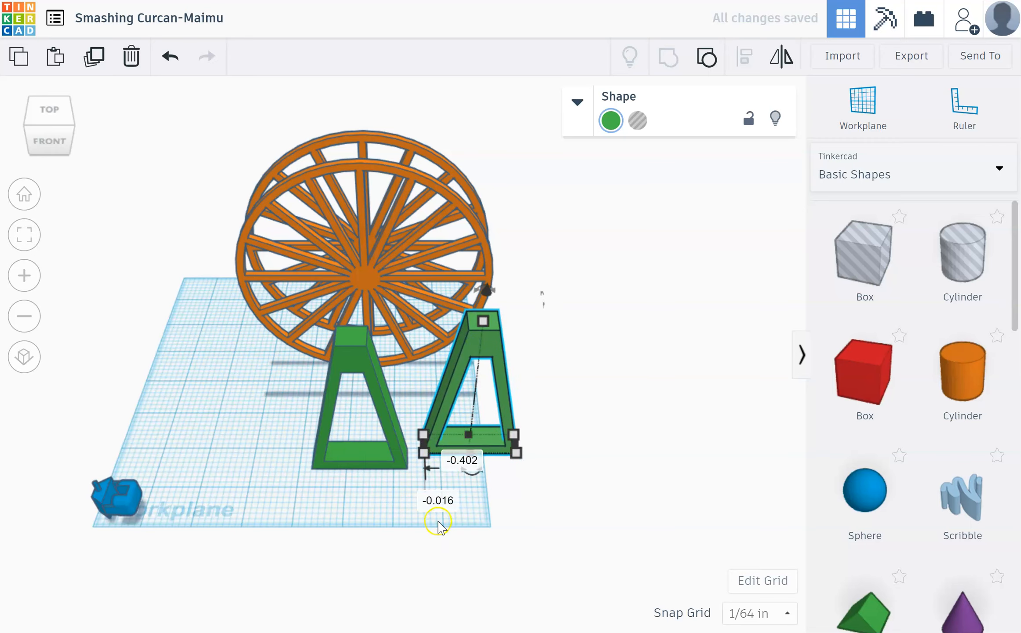
click(440, 500)
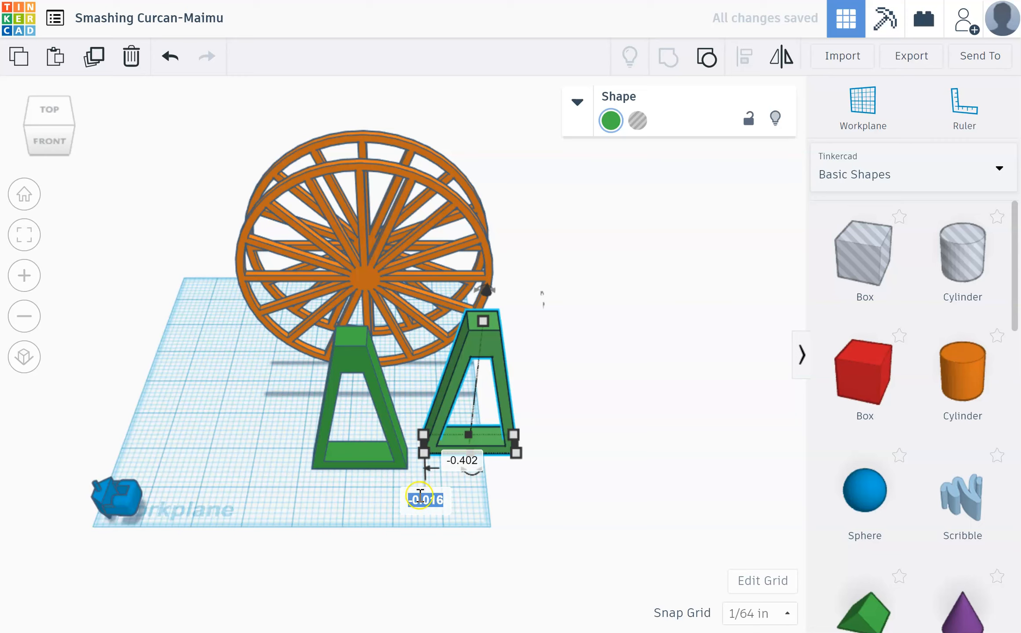
click(432, 499)
key(BackSpace)
text(-)
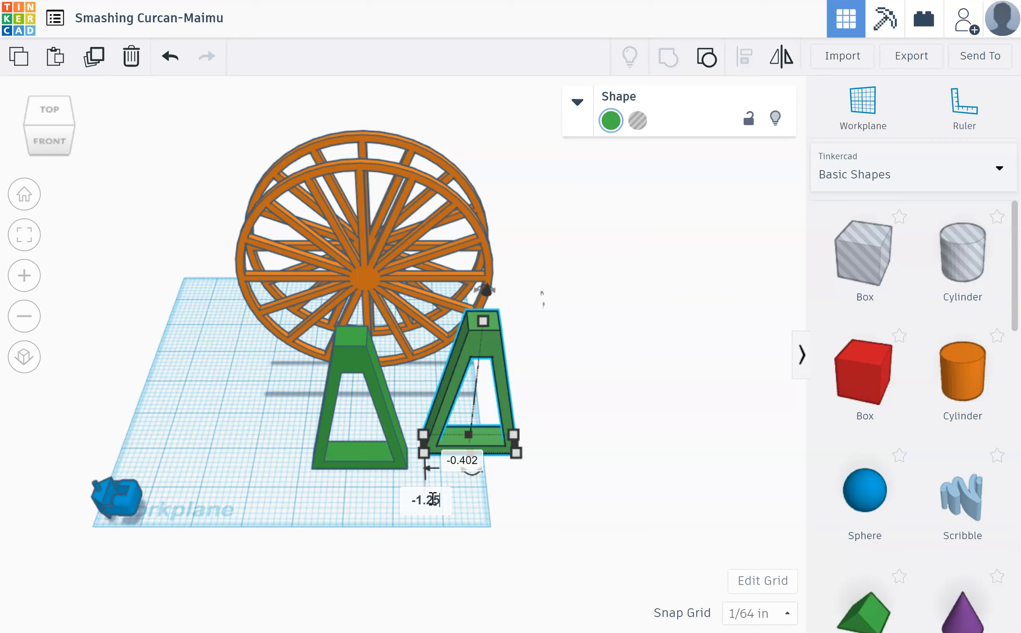
text(1.25)
key(Return)
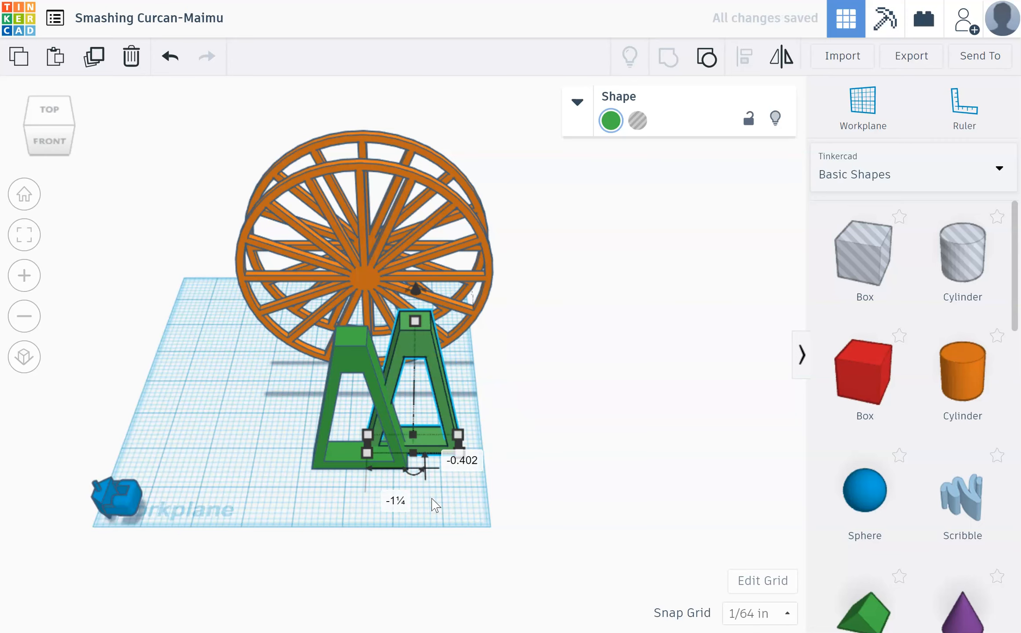
key(ctrl+z)
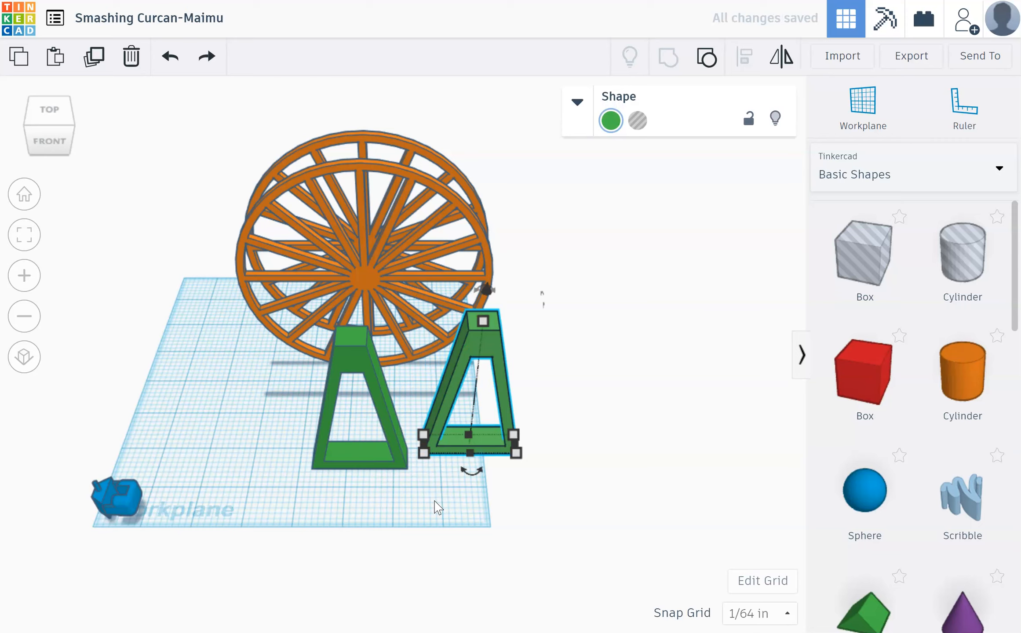
key(ctrl+z)
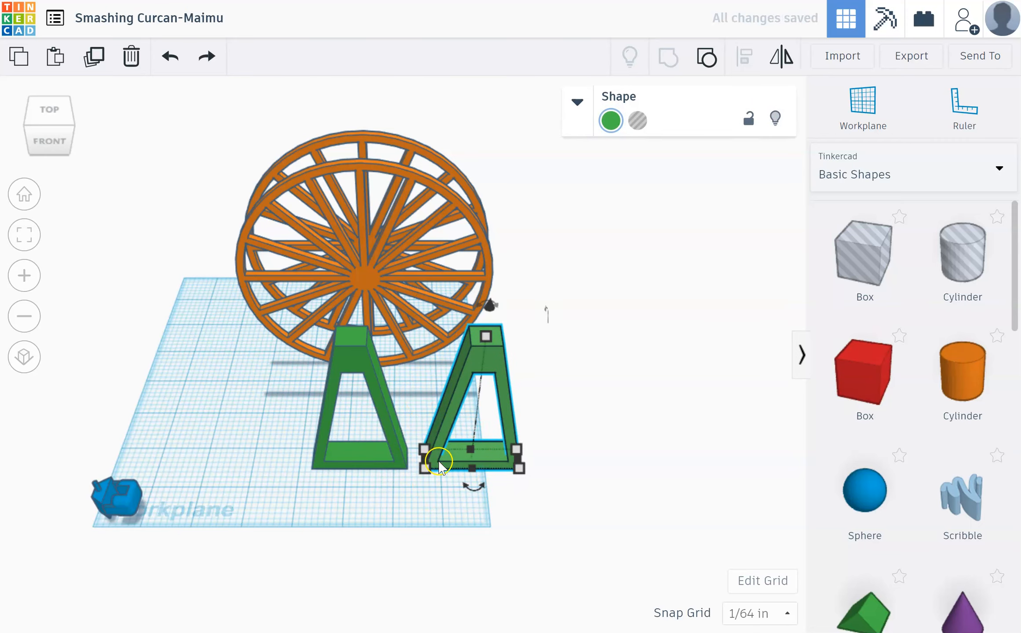
Working from the side view, move the duplicated green frame toward the orange wheels with an offset of -1.25 in.
drag(50, 121, 72, 116)
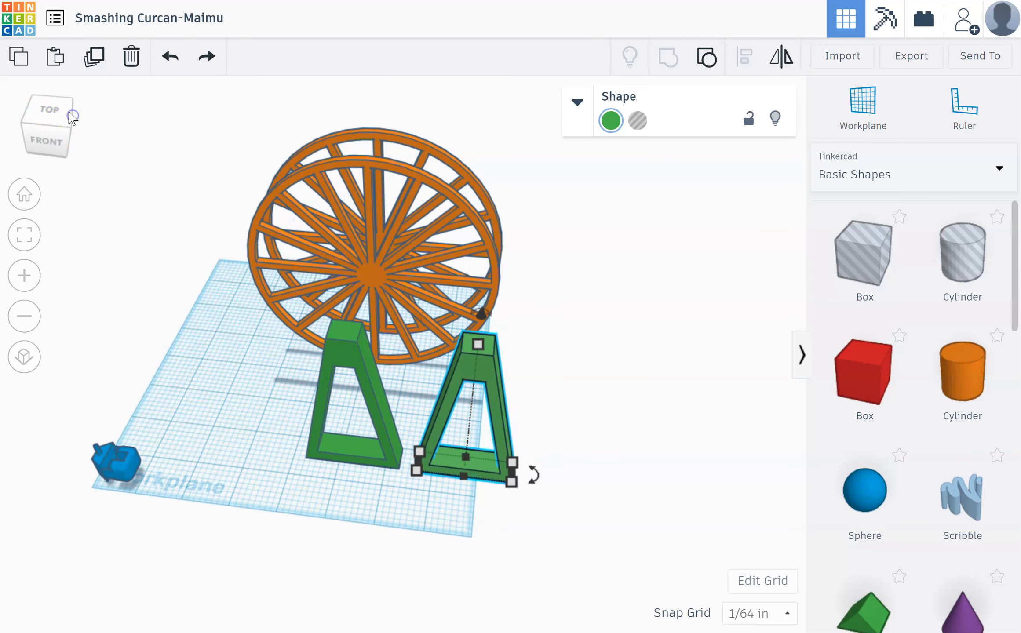
click(73, 116)
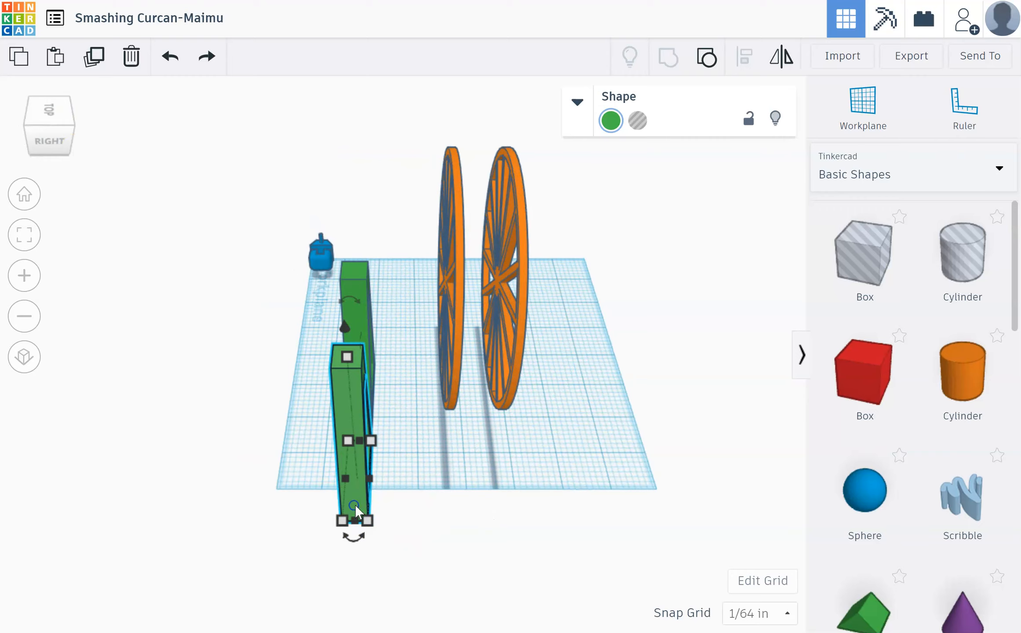
drag(354, 508, 392, 503)
click(364, 551)
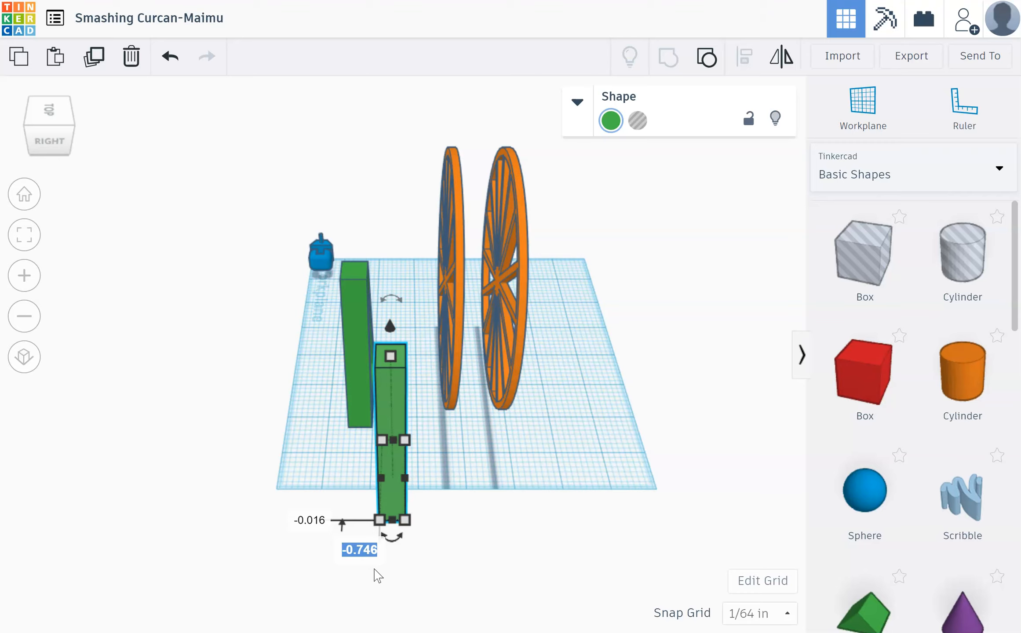
key(BackSpace)
text(-1.25)
key(Return)
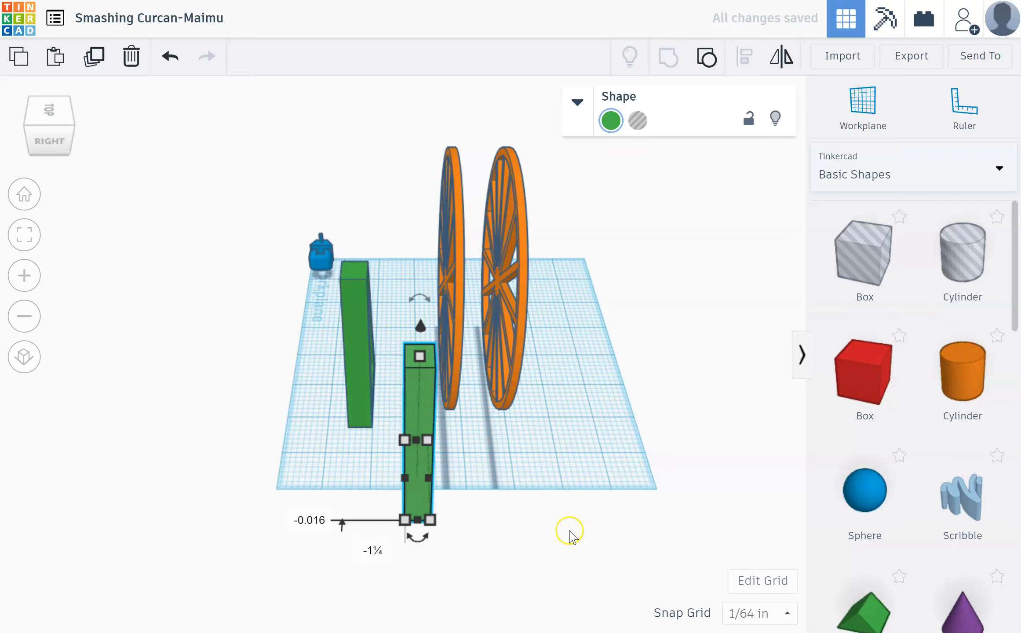
Align both green support frames by centring them across their width, keeping the gap between them.
click(576, 470)
click(420, 457)
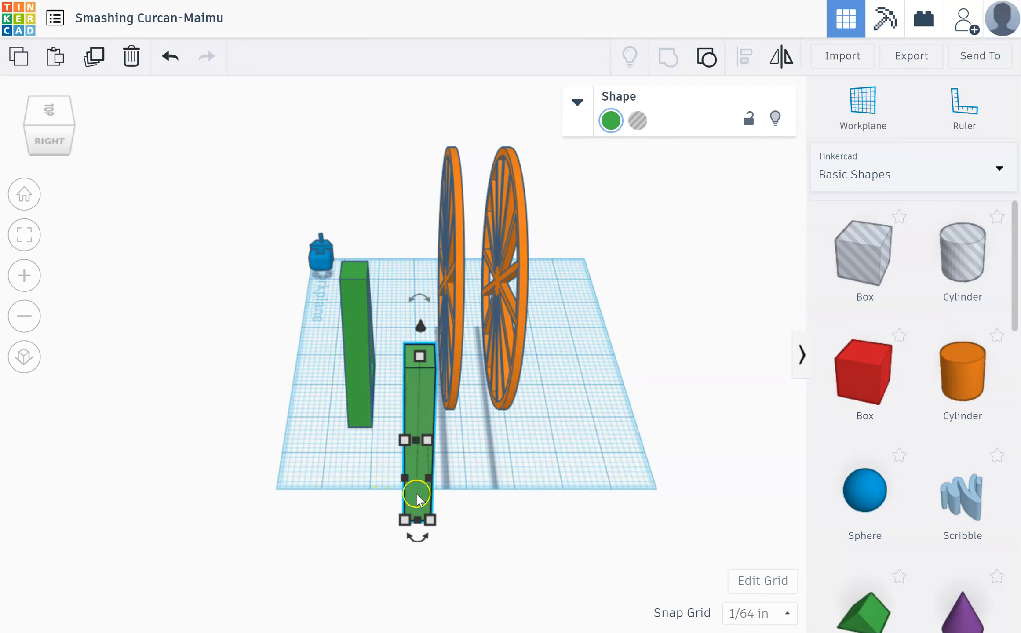
click(377, 407)
click(359, 333)
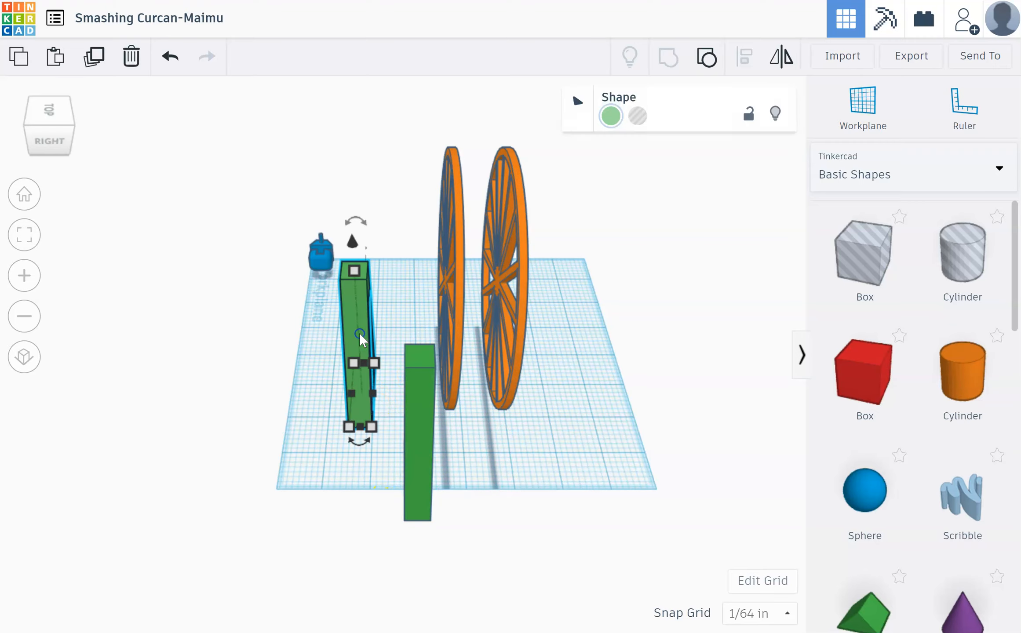
shift+click(423, 395)
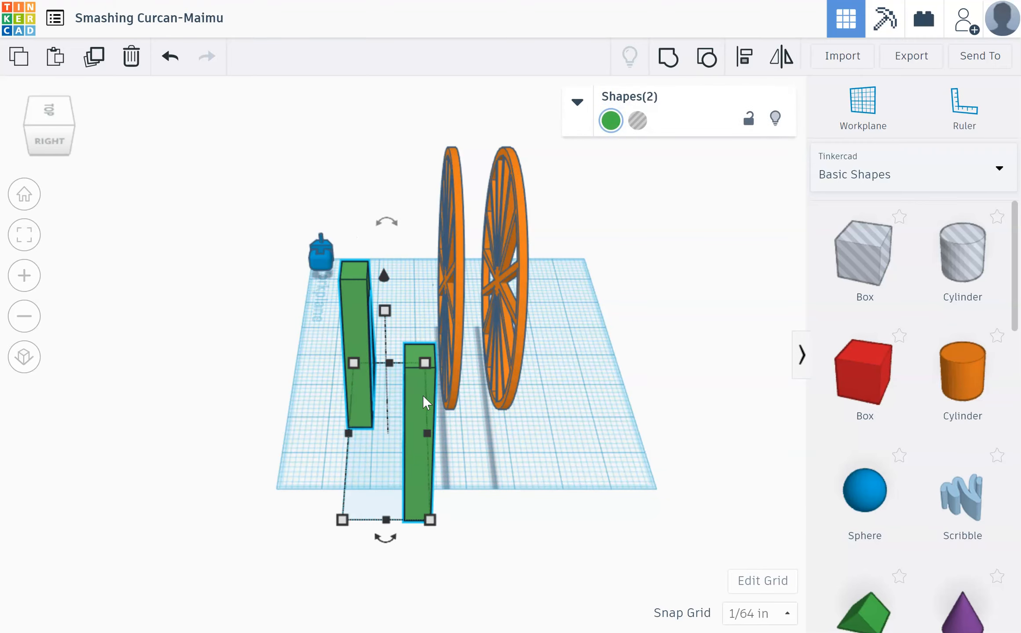
click(745, 56)
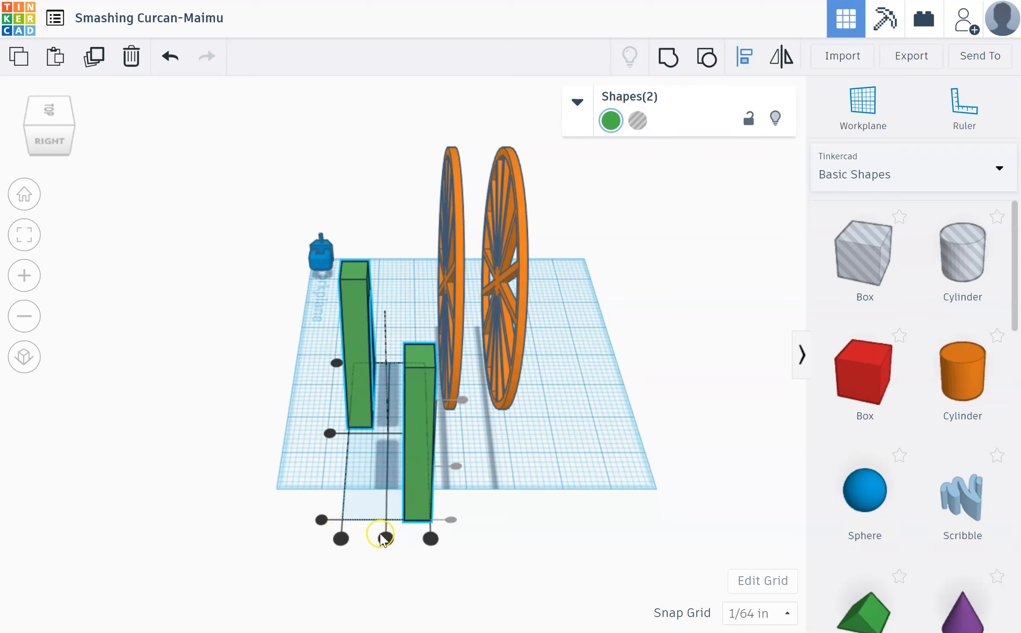
click(330, 434)
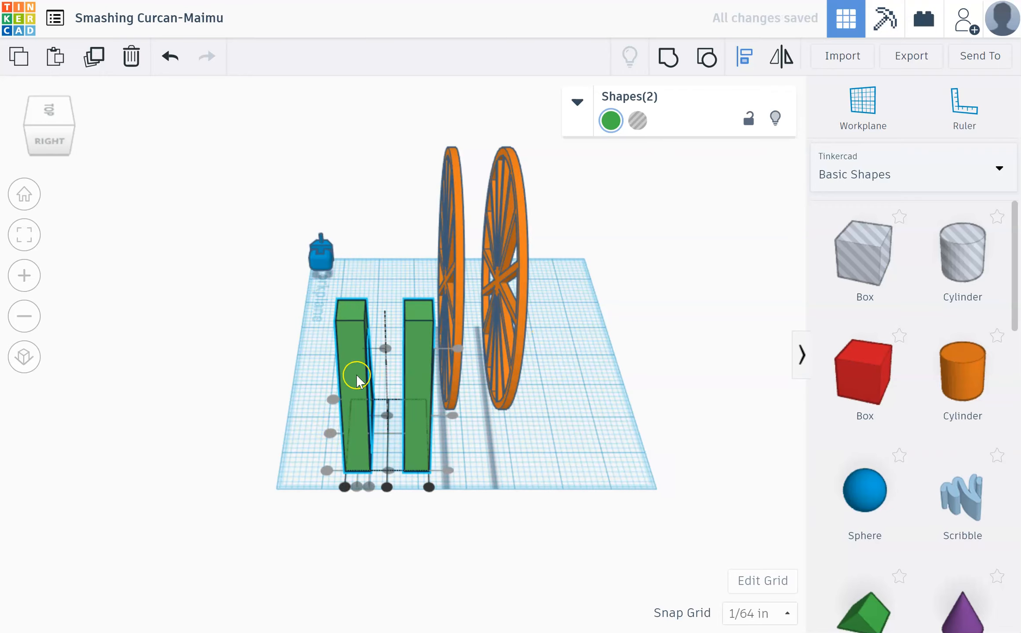
click(460, 490)
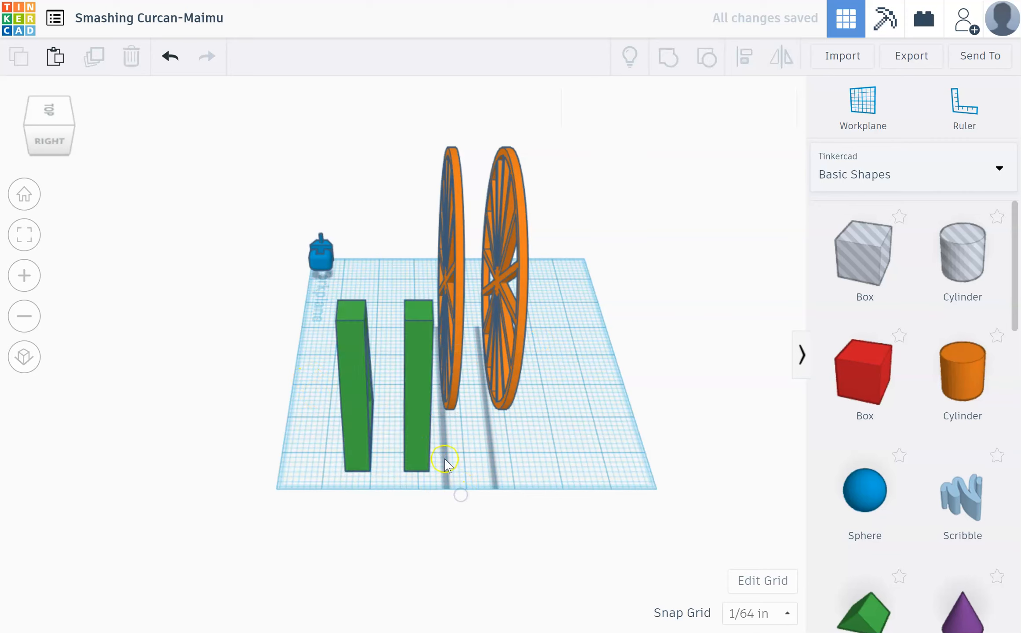
Move both green frames together about 0.33 in away from the orange wheels and 0.36 in inward along the workplane.
click(341, 346)
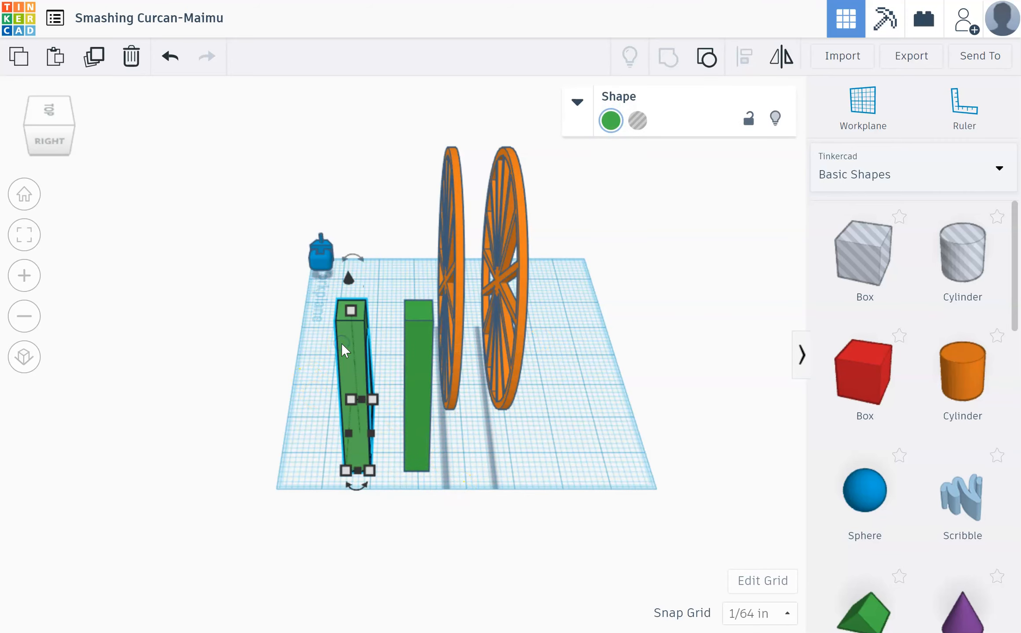
shift+click(411, 354)
drag(420, 358, 401, 345)
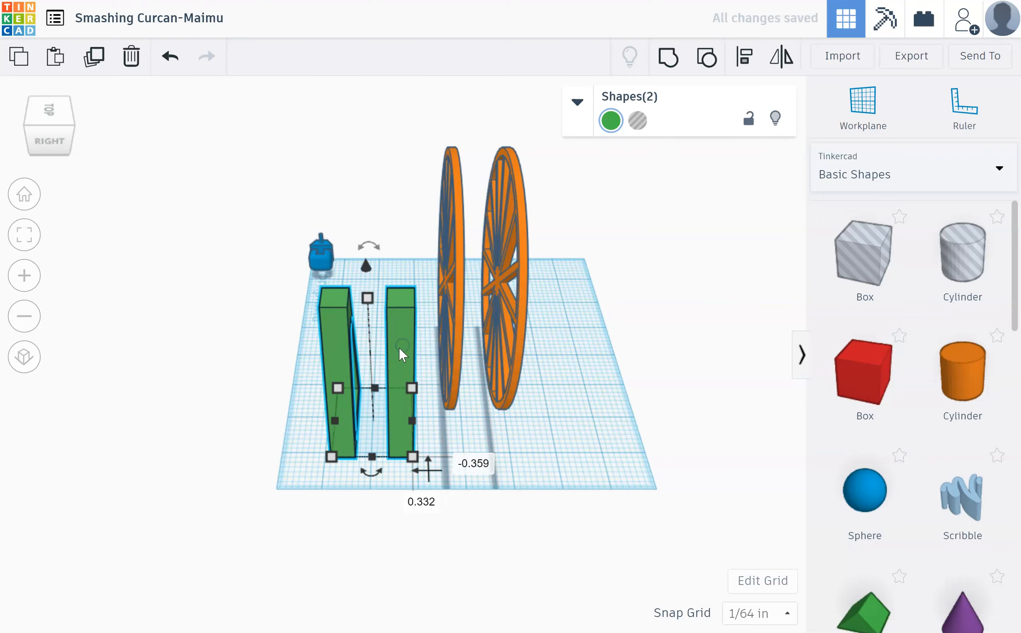
click(337, 560)
Nudge the green frame nearest the orange wheels three 1/64 in snap steps toward the wheels.
click(402, 436)
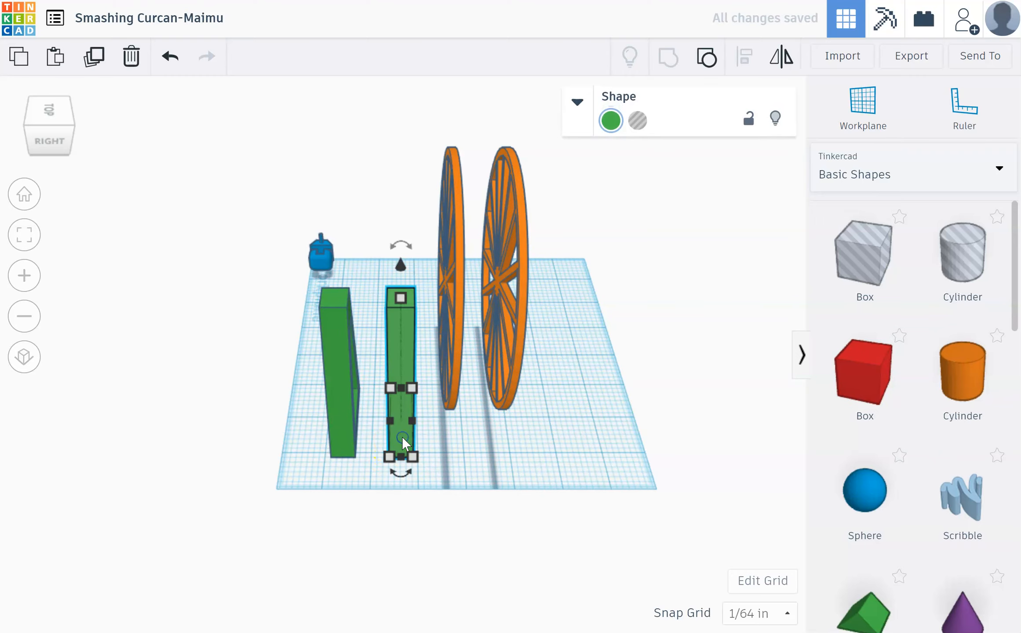
key(Right)
key(Right)
key(Right)
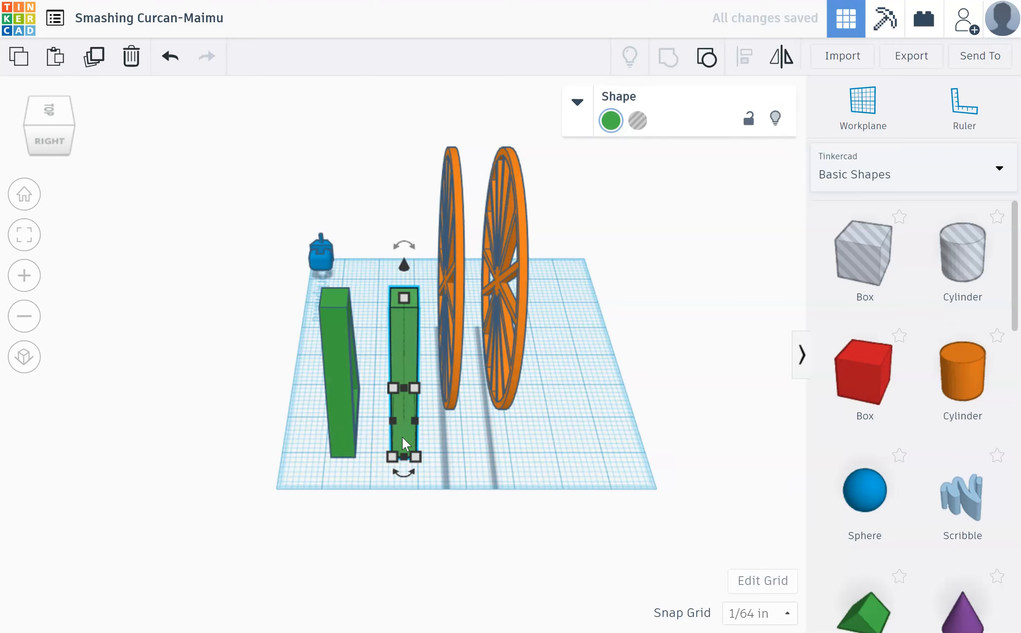
Nudge the green frame nearest the orange wheels five more 1/64 in snap steps toward the wheels.
key(Right)
key(Right)
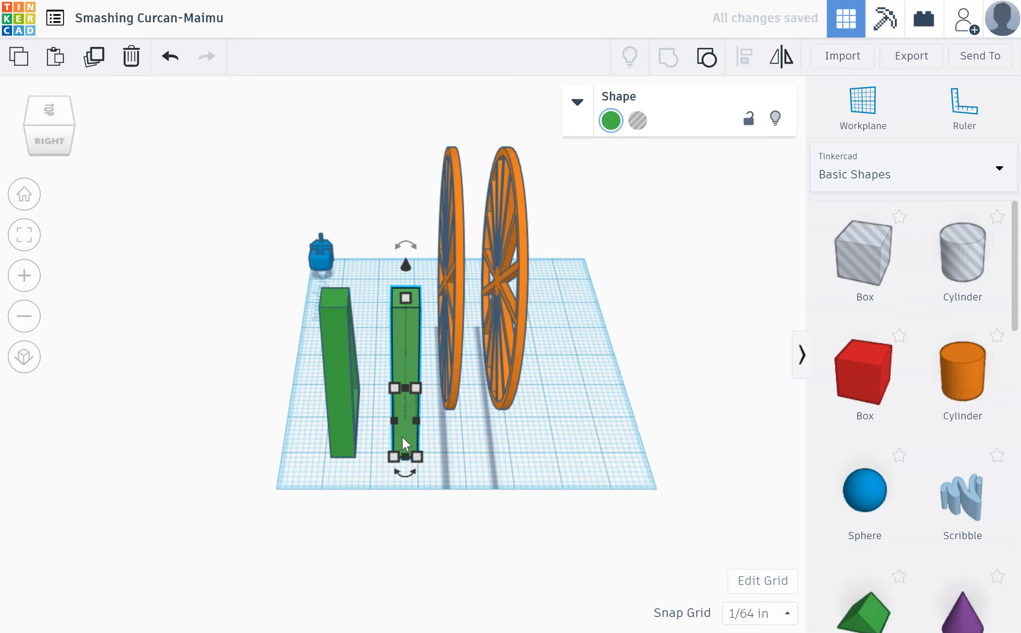
key(Right)
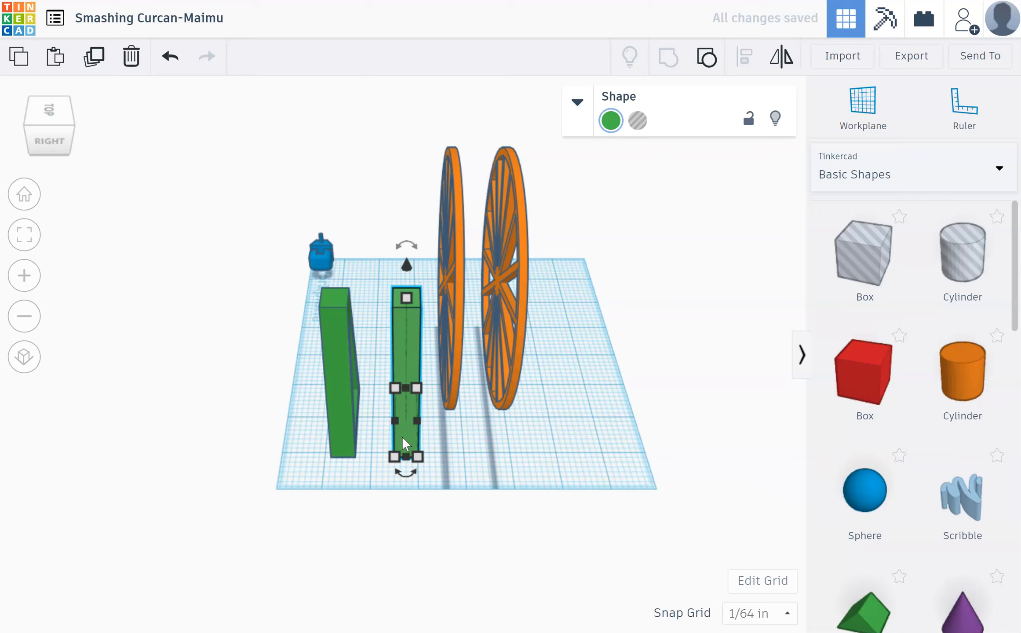
key(Right)
key(Right)
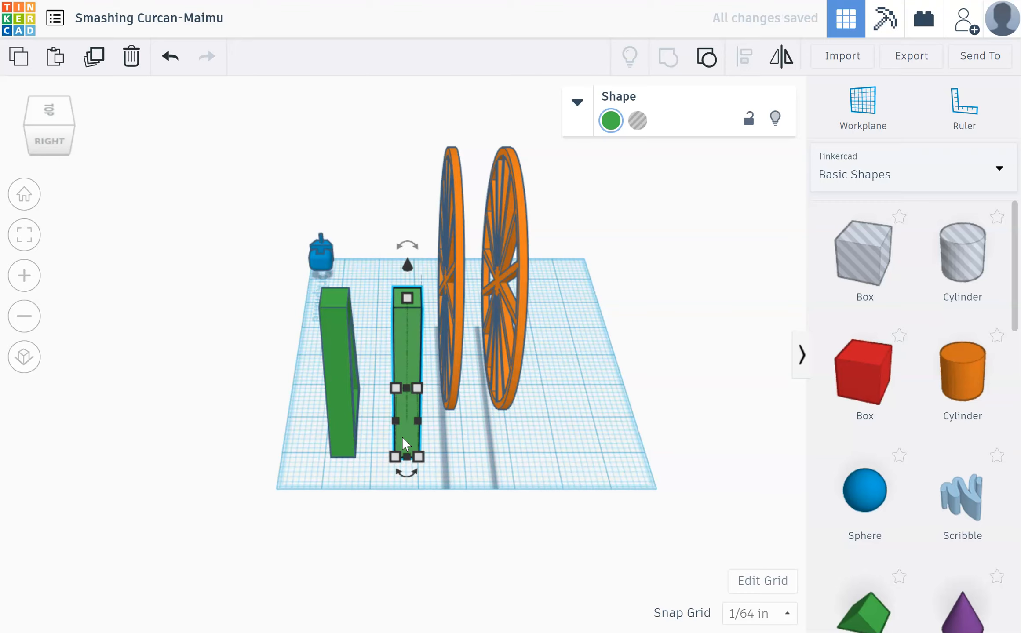
click(360, 479)
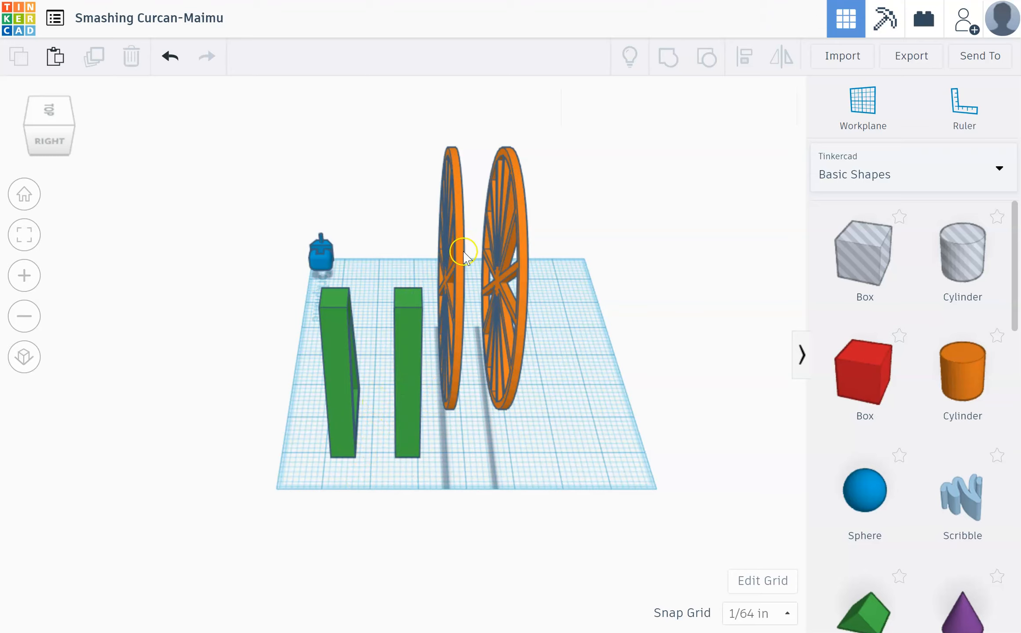
Group both green frames and slide the pair along the workplane so they straddle the two orange wheels.
click(341, 406)
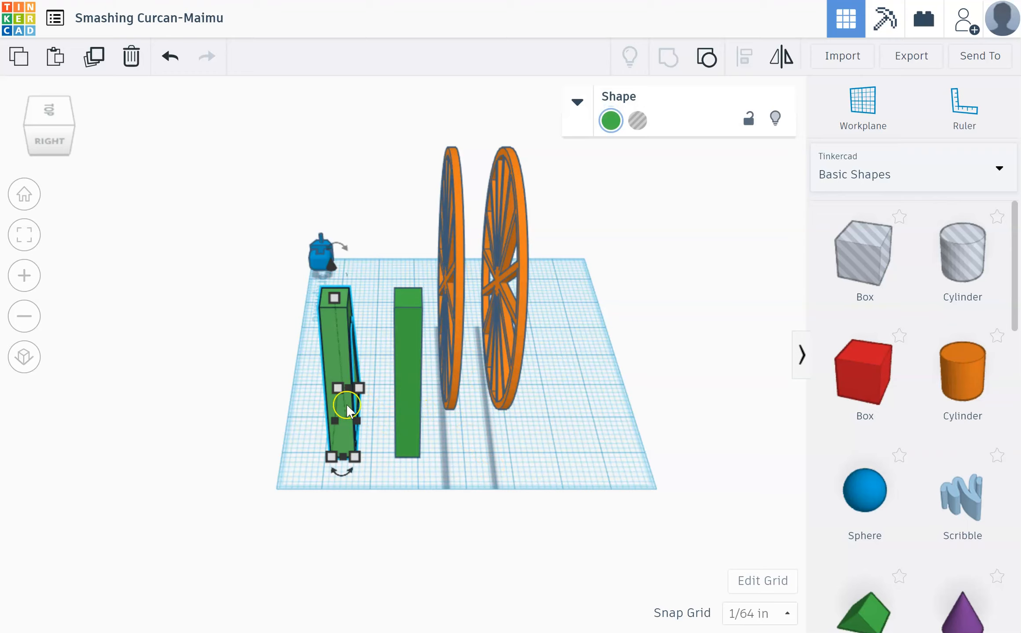
shift+click(406, 384)
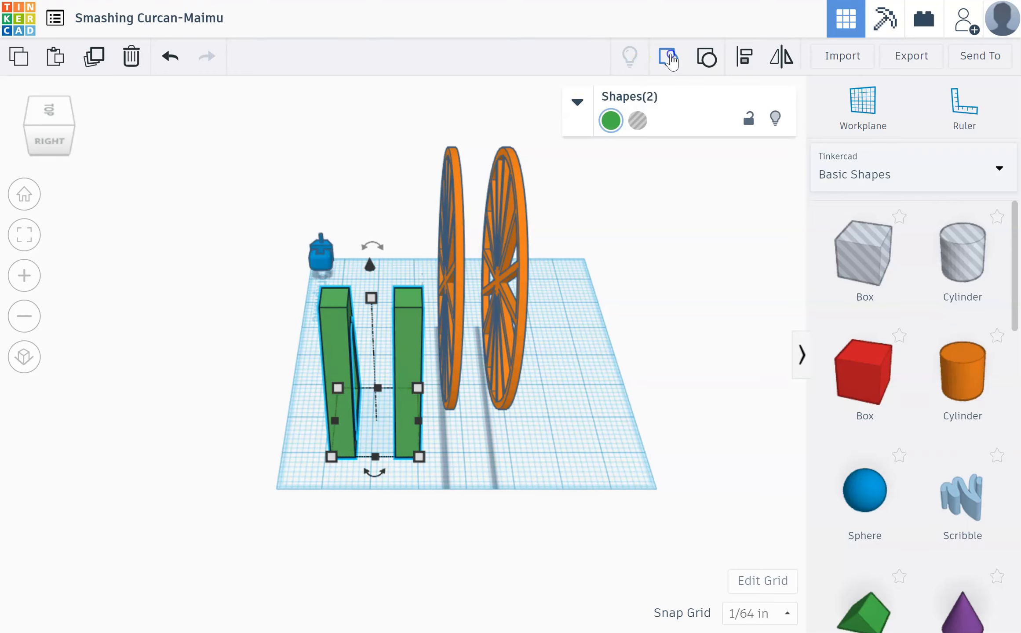
click(668, 57)
drag(429, 331, 513, 290)
right_drag(359, 431, 308, 467)
scroll(571, 356, up, 5)
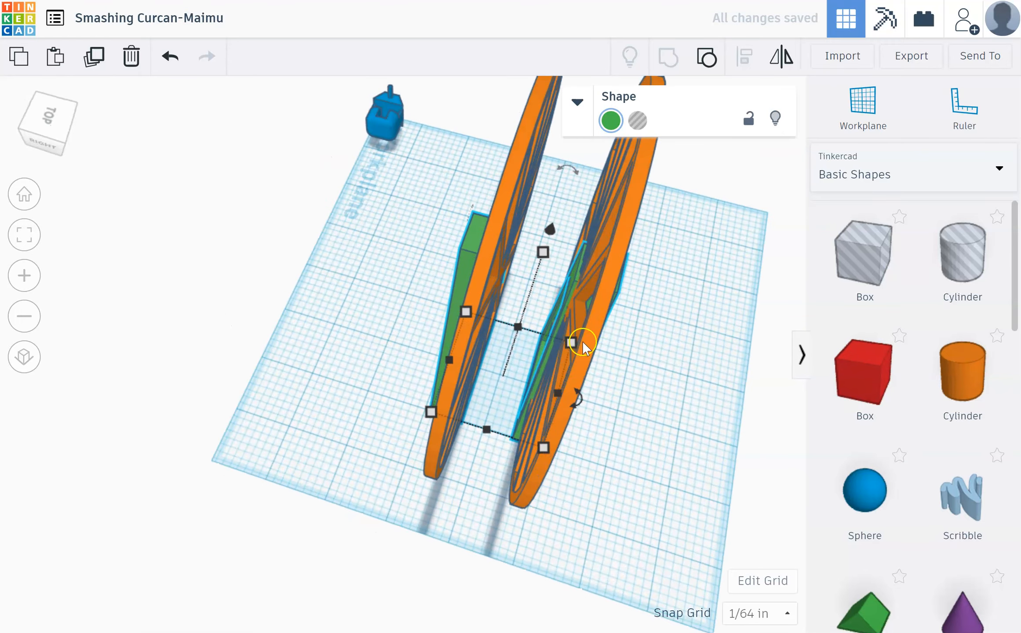
drag(485, 254, 462, 260)
right_drag(463, 260, 449, 307)
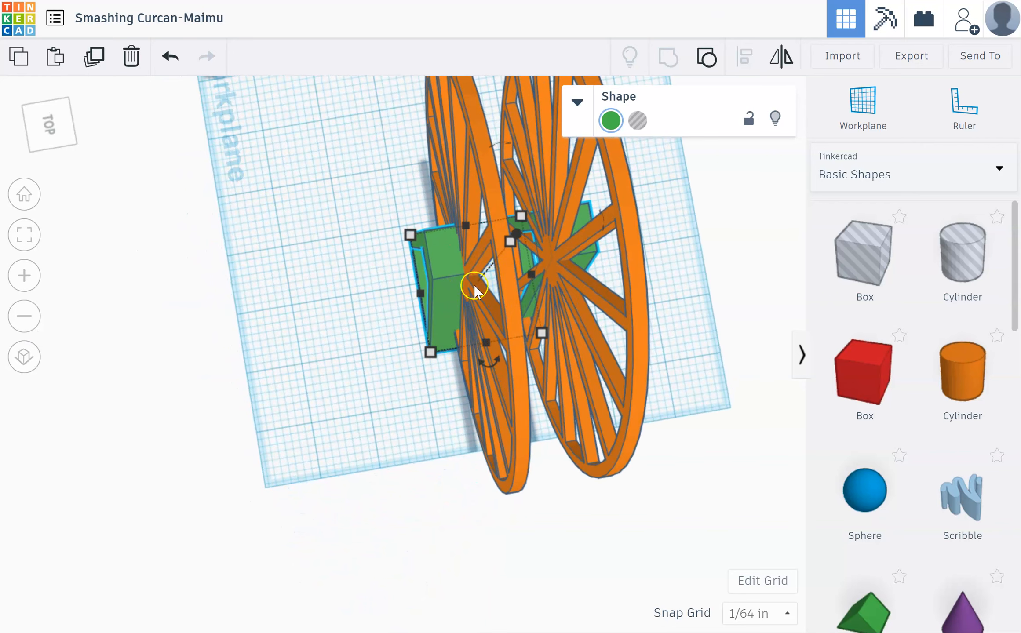
Move the frame pair about 2.22 in back out from the orange wheels and ungroup it.
drag(453, 266, 257, 328)
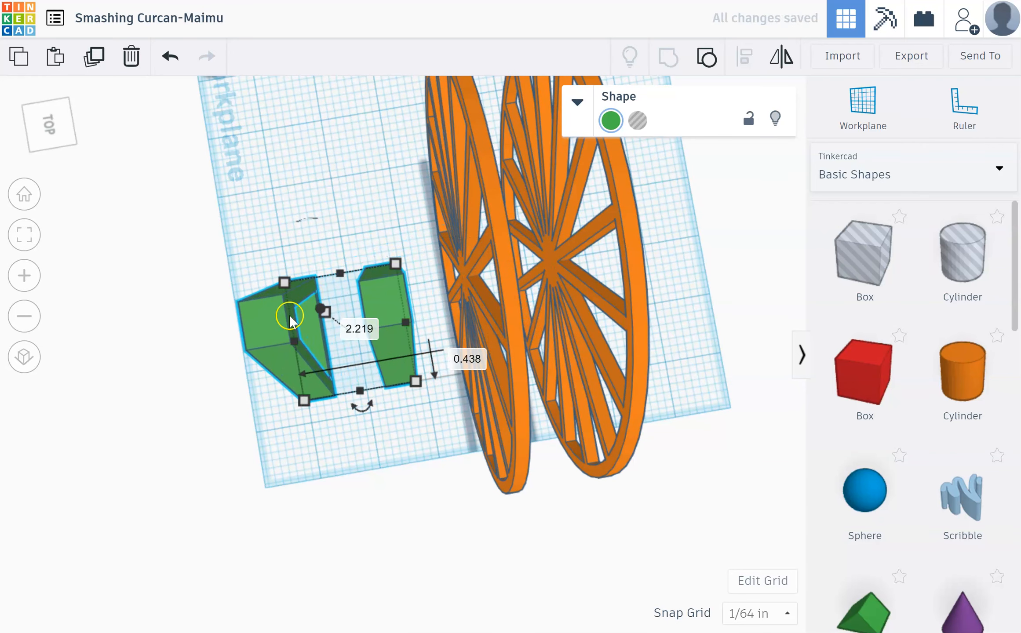
click(706, 57)
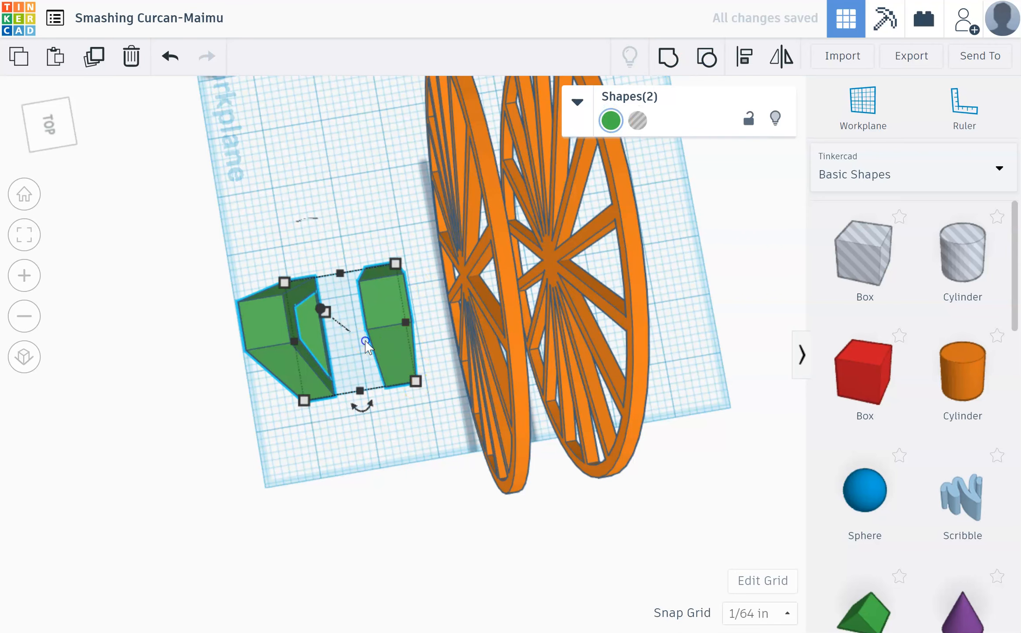
click(370, 345)
Widen the gap between the green frames by nudging the one nearest the wheels eight 1/64 in steps toward them.
click(388, 354)
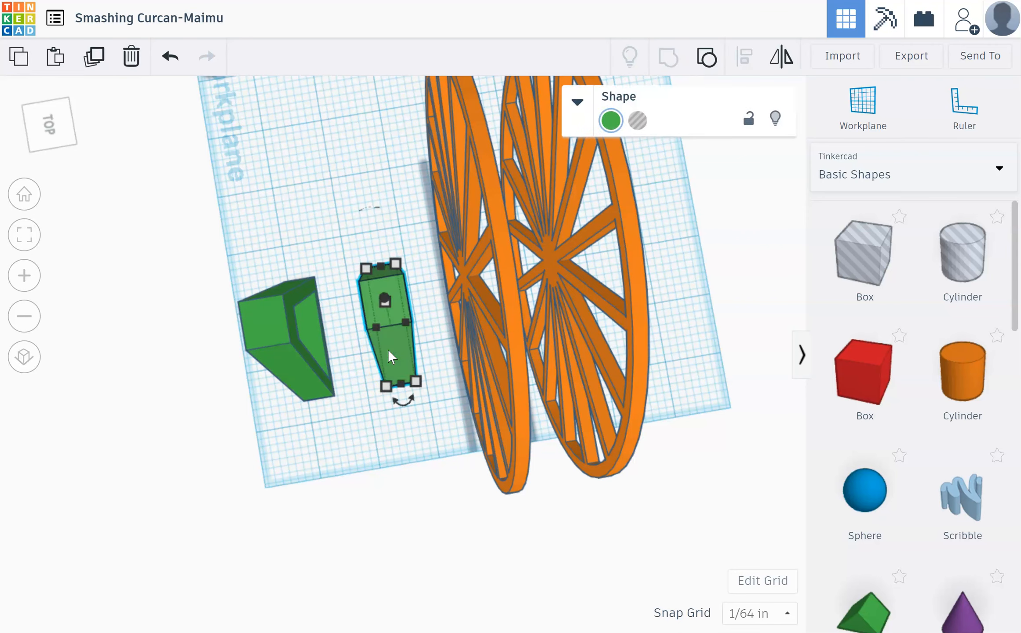
key(Right)
key(Right)
key(Right)
key(Right)
key(Right)
key(Right)
key(Right)
key(Right)
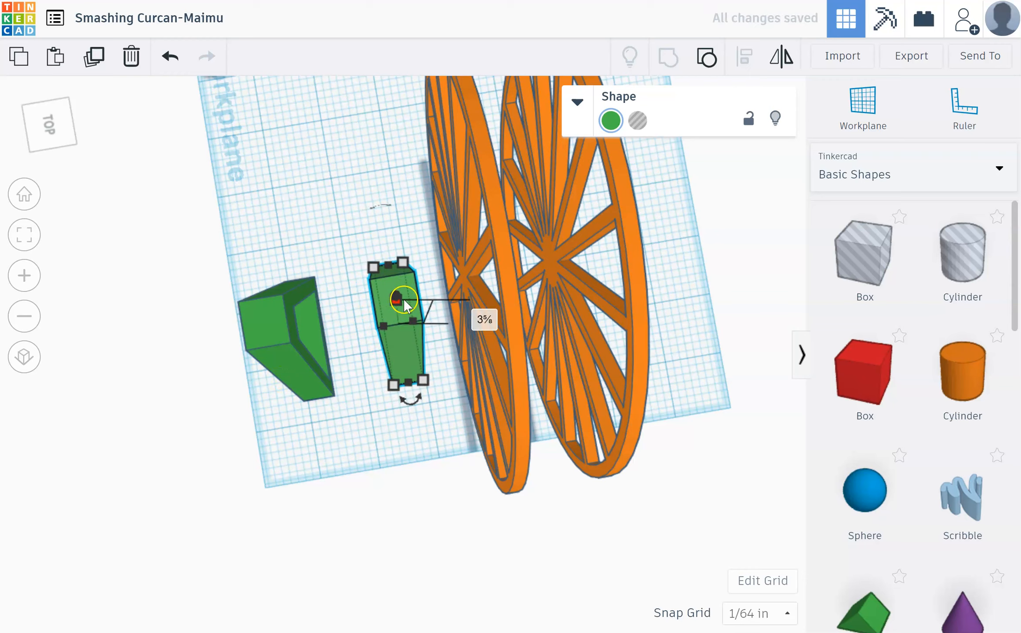
Group both green frames and move the pair under the orange wheels with one frame on each side.
shift+click(270, 336)
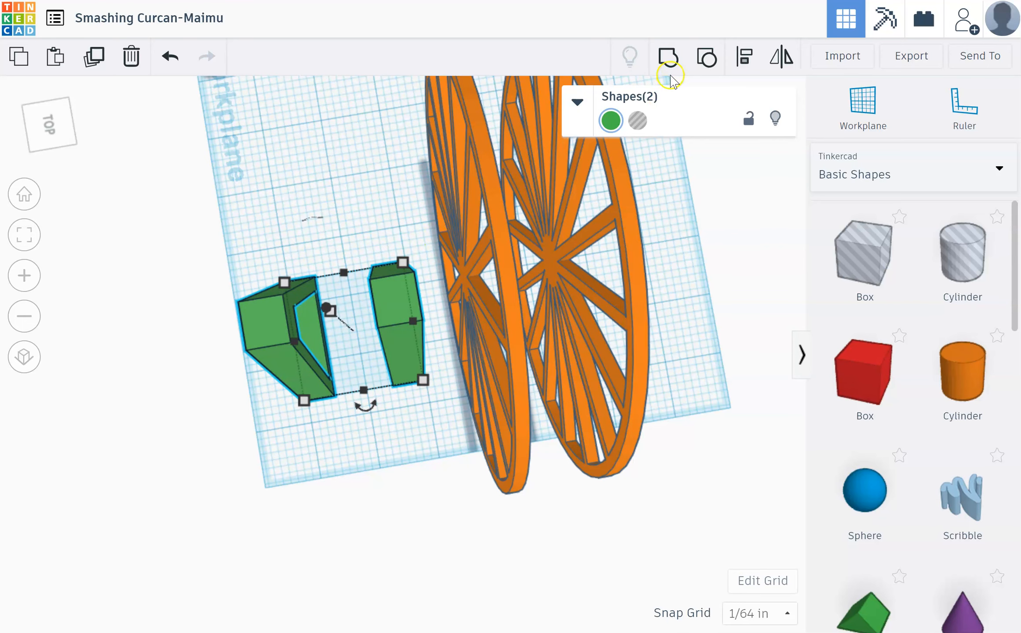
click(668, 62)
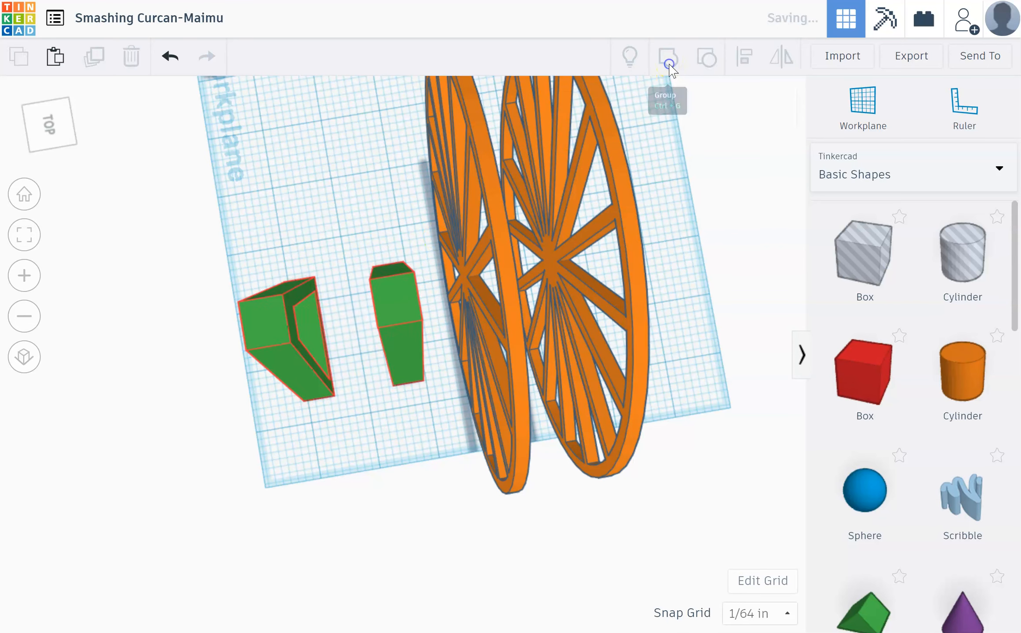
drag(403, 315, 574, 256)
right_drag(358, 461, 527, 376)
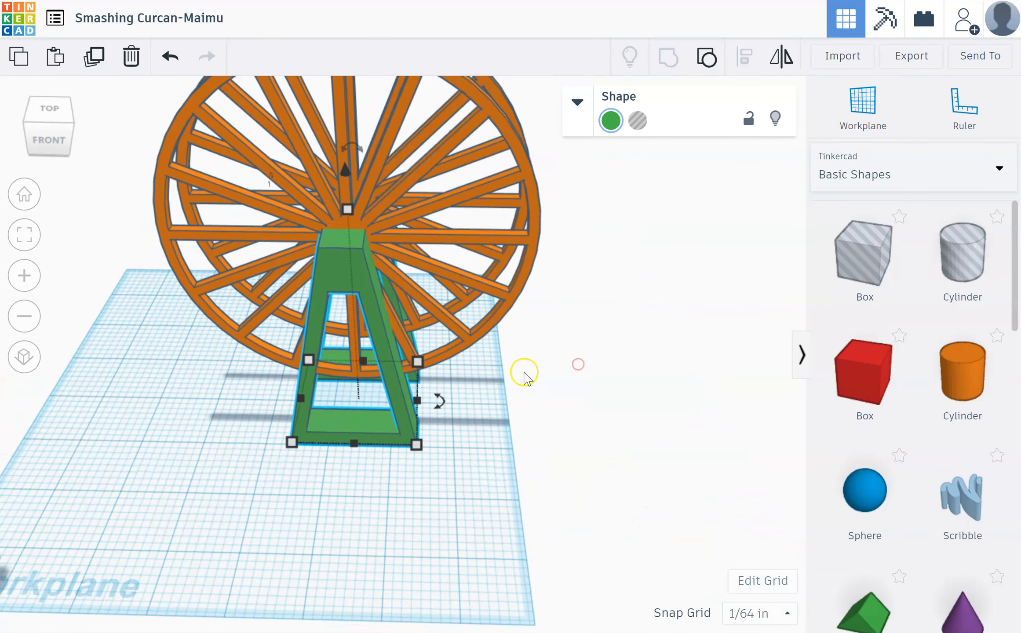
scroll(378, 406, down, 5)
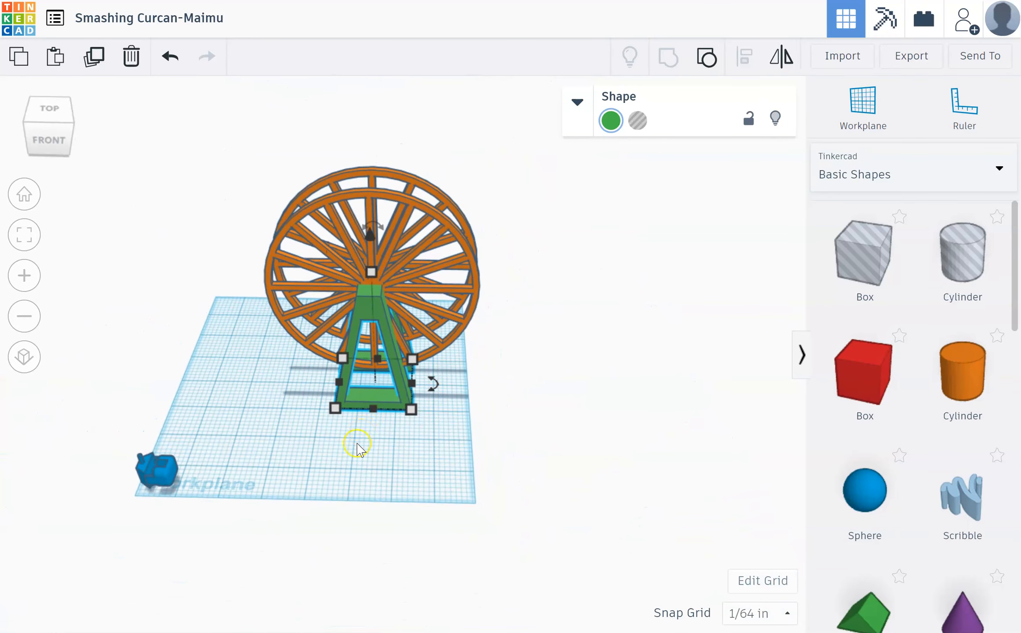
scroll(348, 355, up, 3)
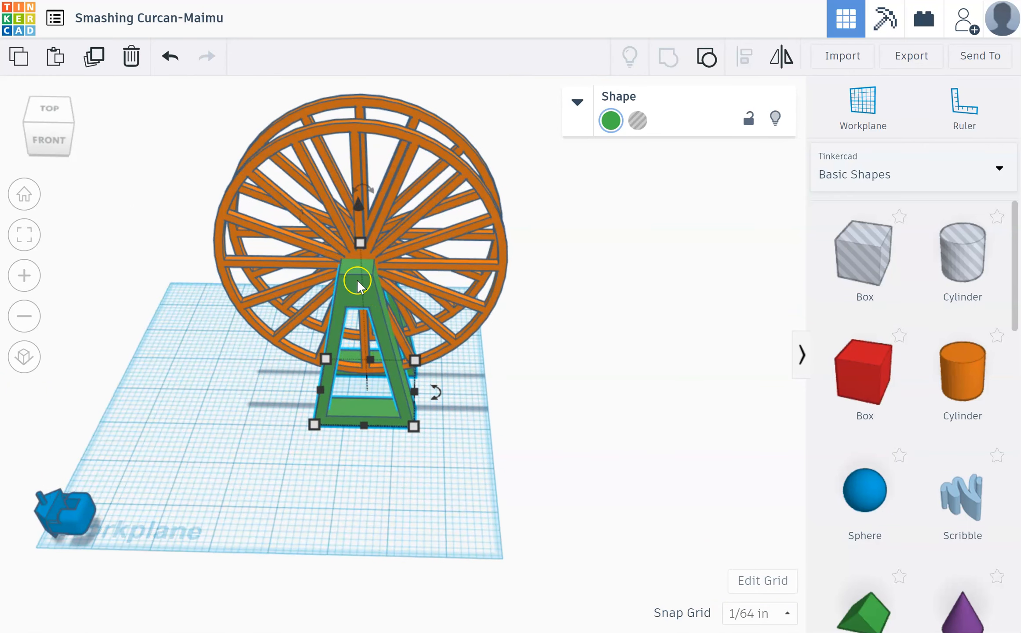
Align the grouped green frames with the orange wheels by centring them across the wheels' width.
click(273, 483)
click(359, 273)
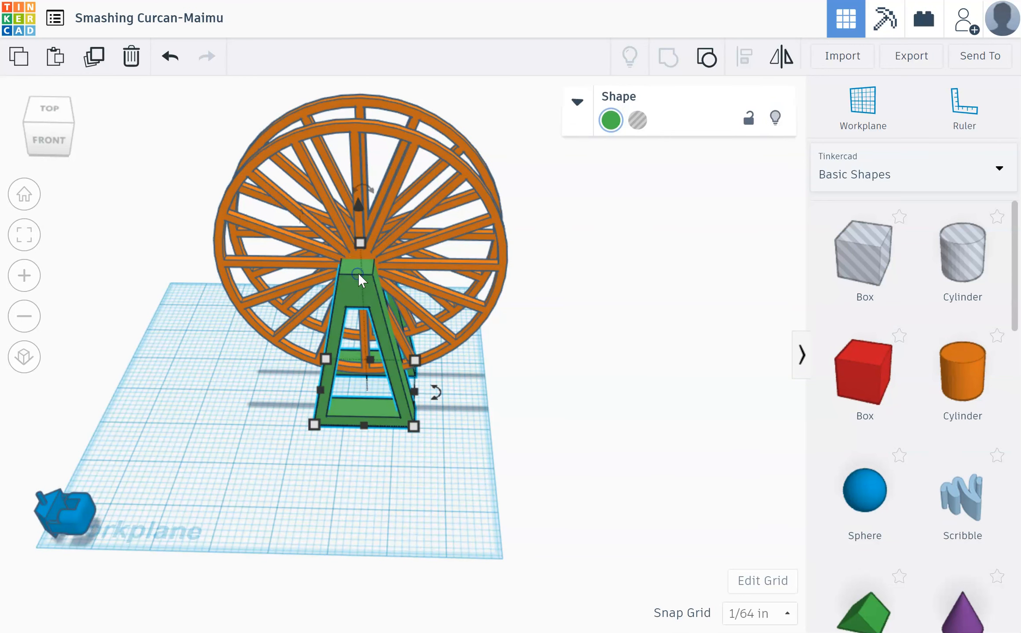
shift+click(344, 205)
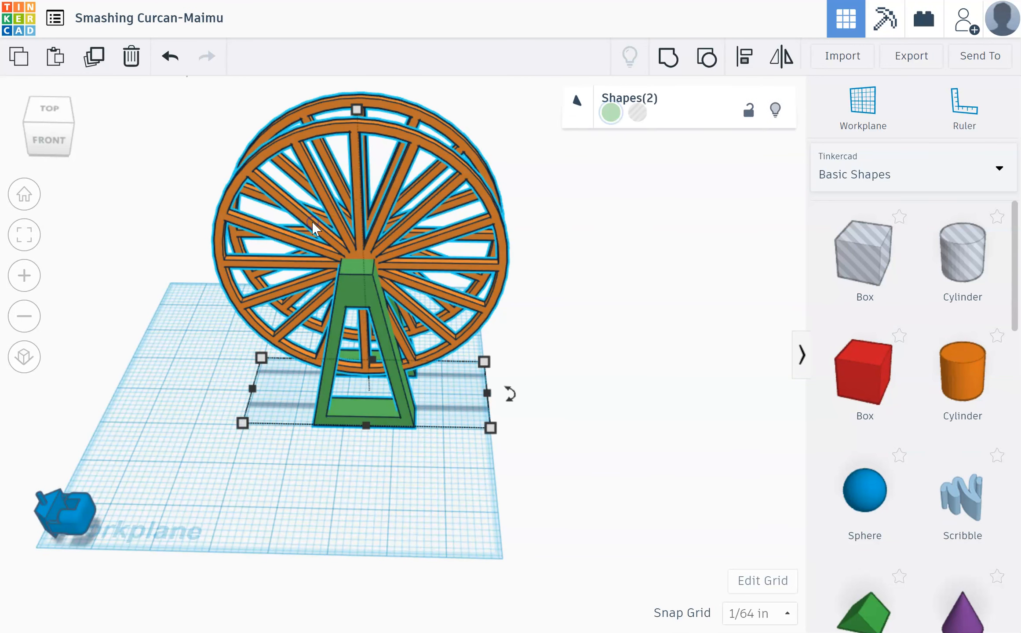
click(747, 58)
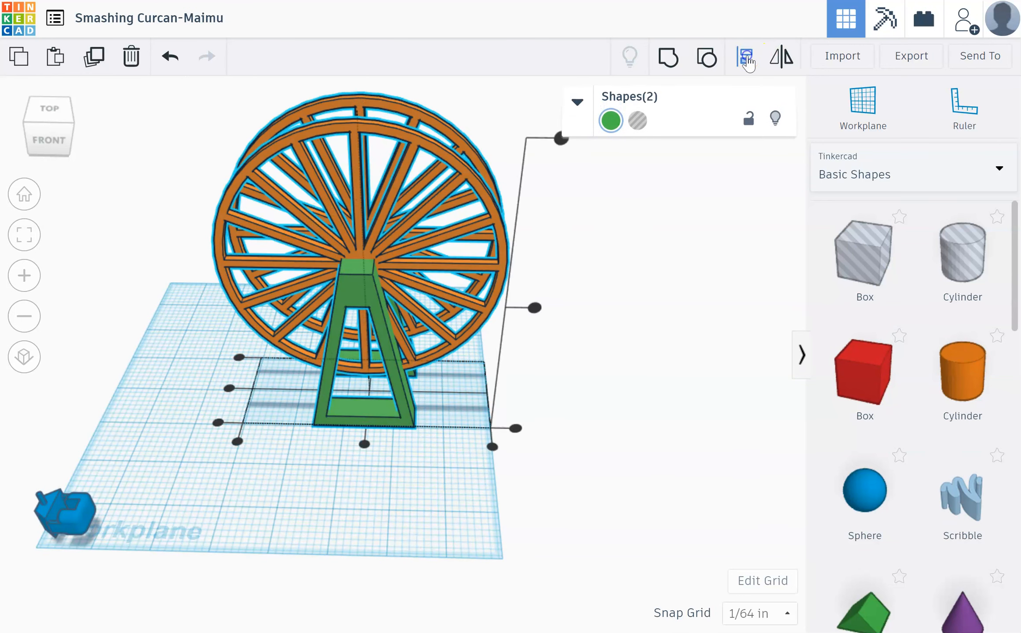
click(364, 445)
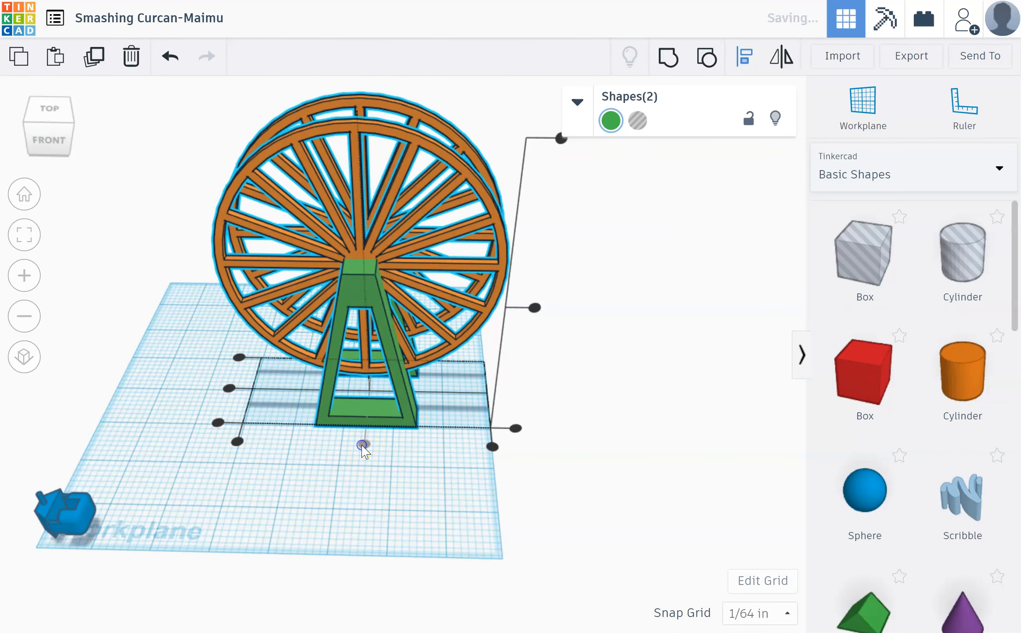
Centre the green frames and orange wheels along the axle direction so both wheels sit midway between the frames.
right_drag(161, 486, 449, 467)
key(l)
click(272, 597)
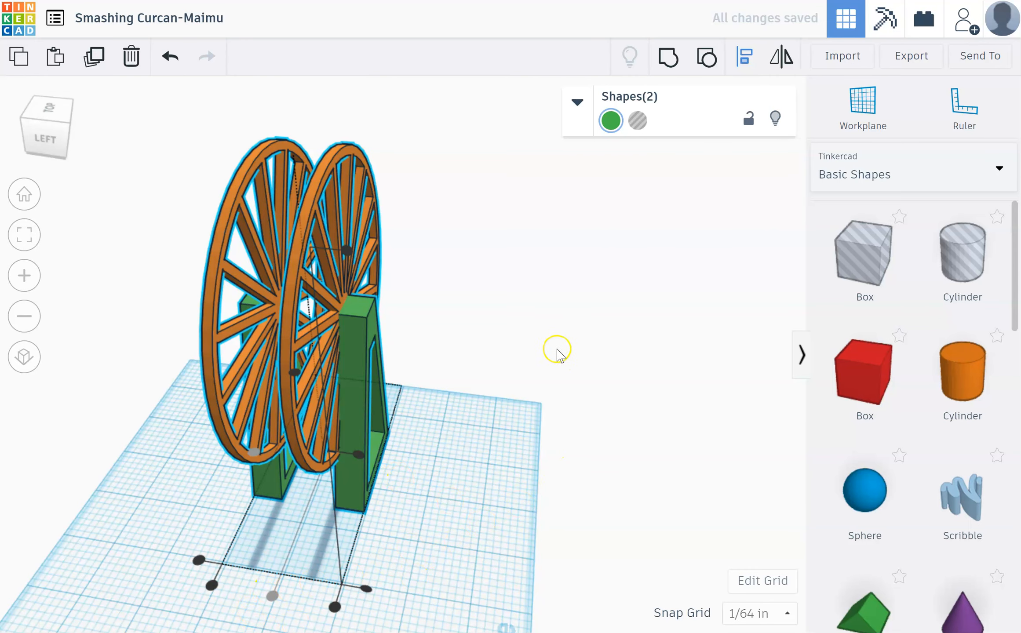
click(667, 313)
right_drag(646, 372, 337, 367)
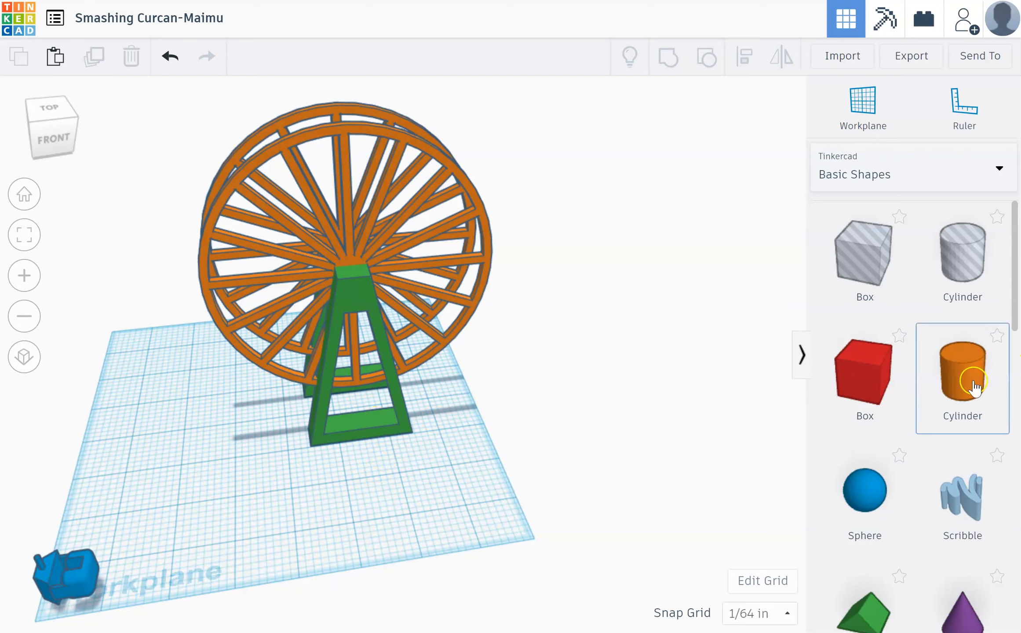
Place a cylinder on the front face of the green frame using a temporary workplane, and return the workplane to the base.
click(962, 376)
click(862, 100)
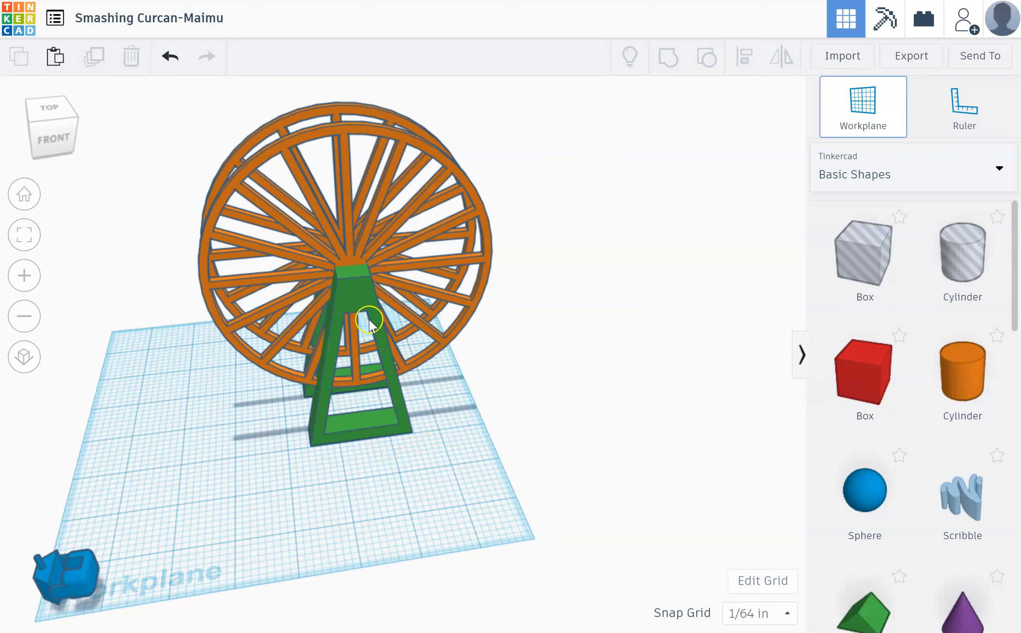
click(353, 291)
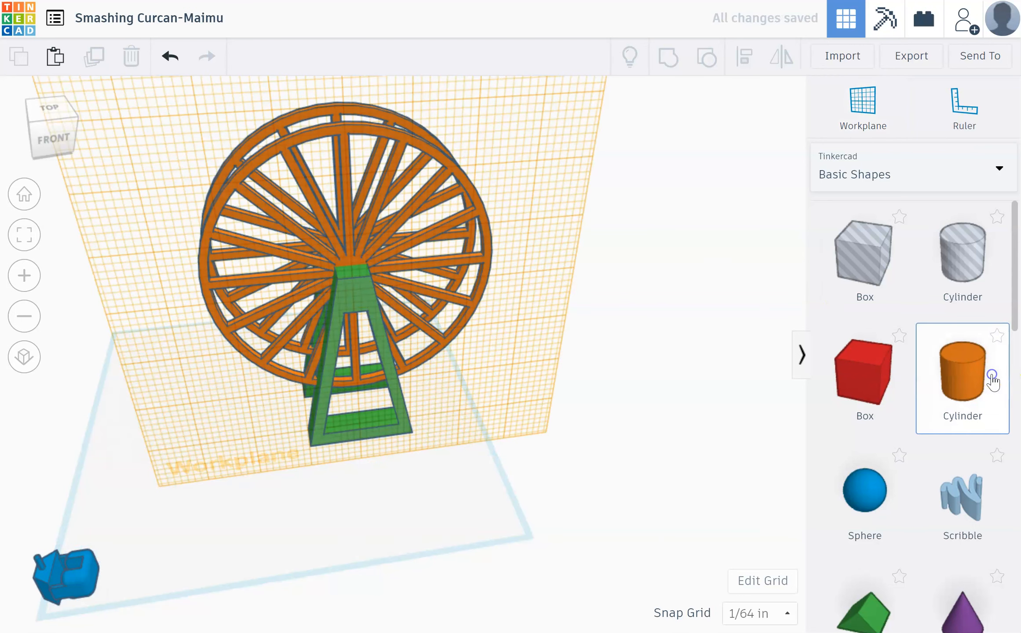
drag(965, 335, 372, 294)
click(370, 360)
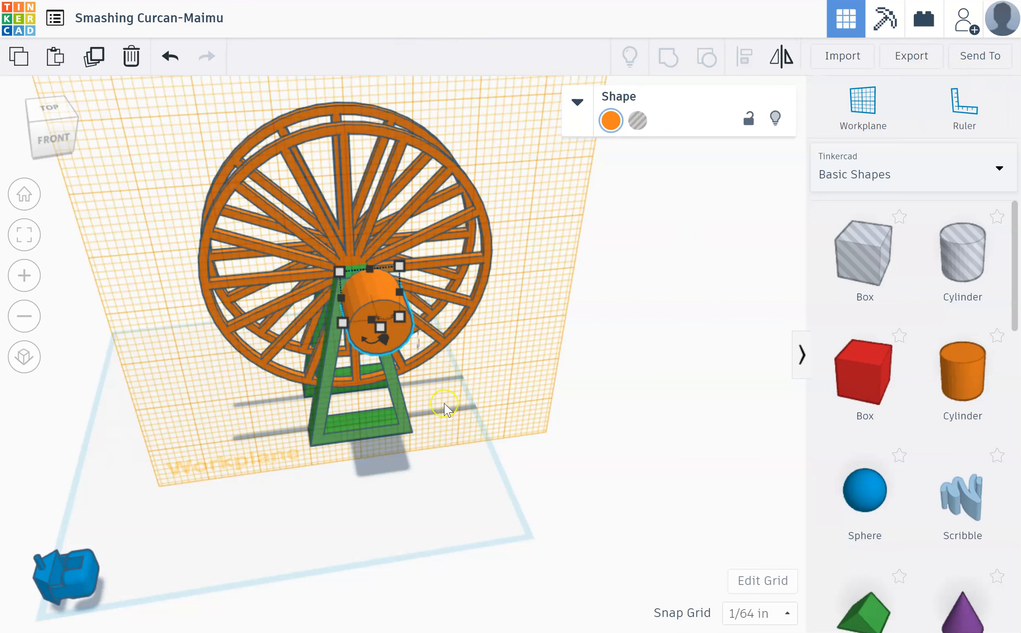
click(946, 352)
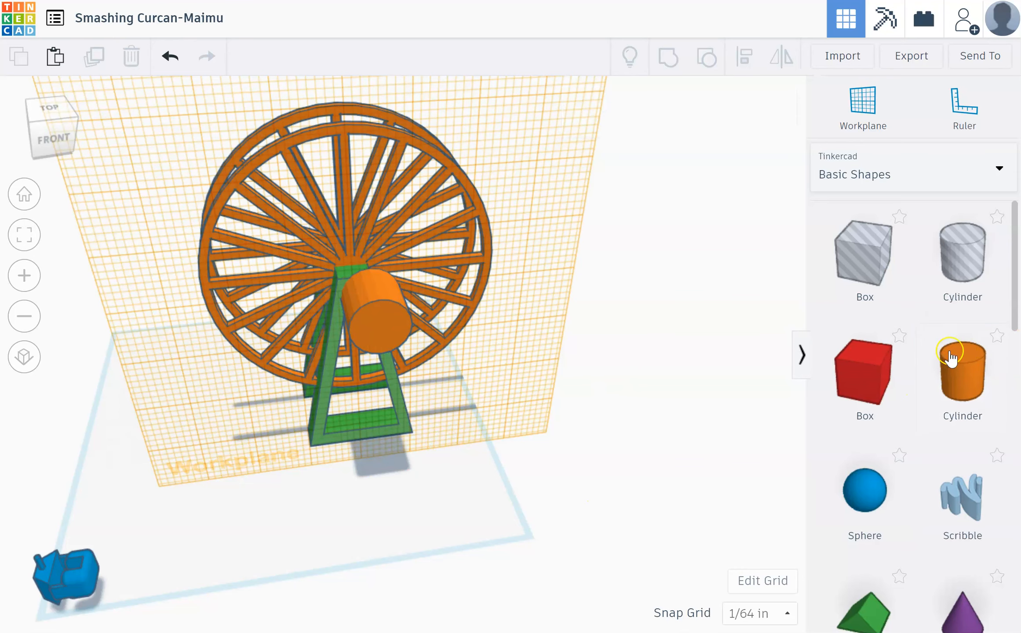
click(434, 532)
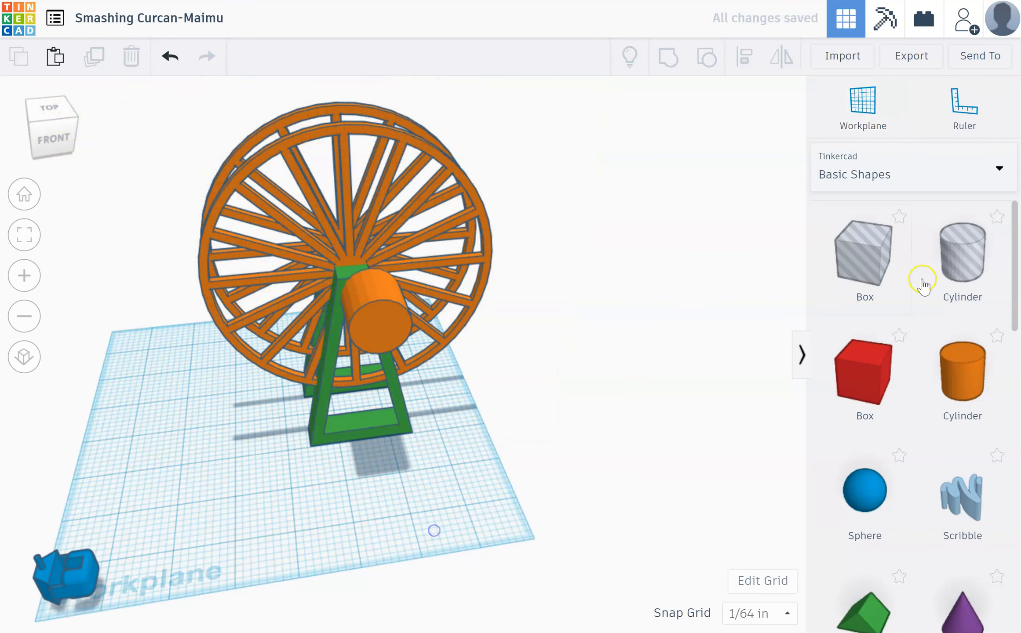
Place a second cylinder on the base workplane in front of the frame and raise it 2.828 in.
click(980, 364)
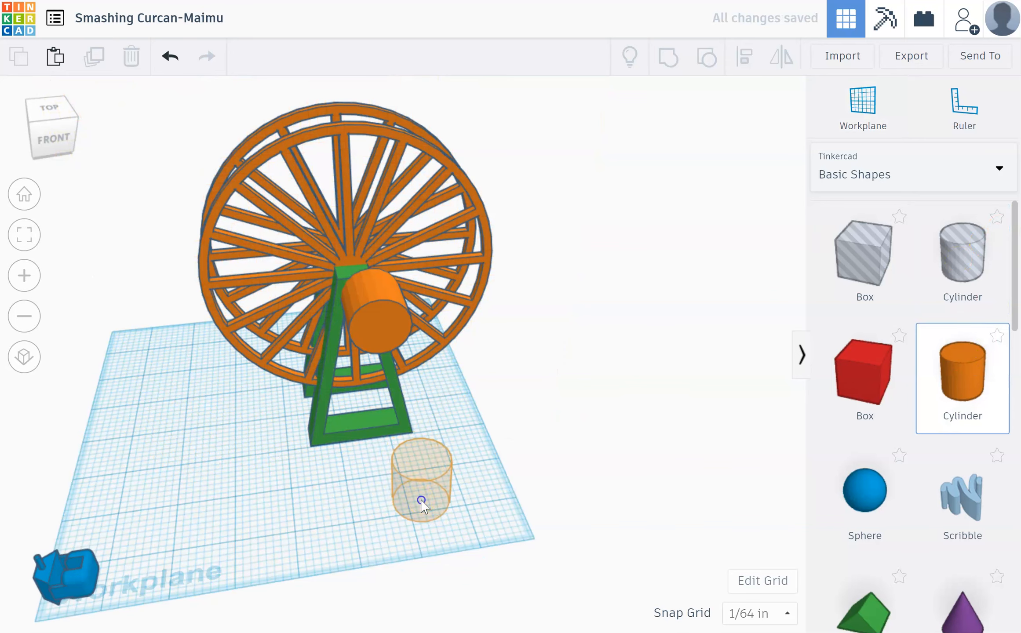
click(418, 500)
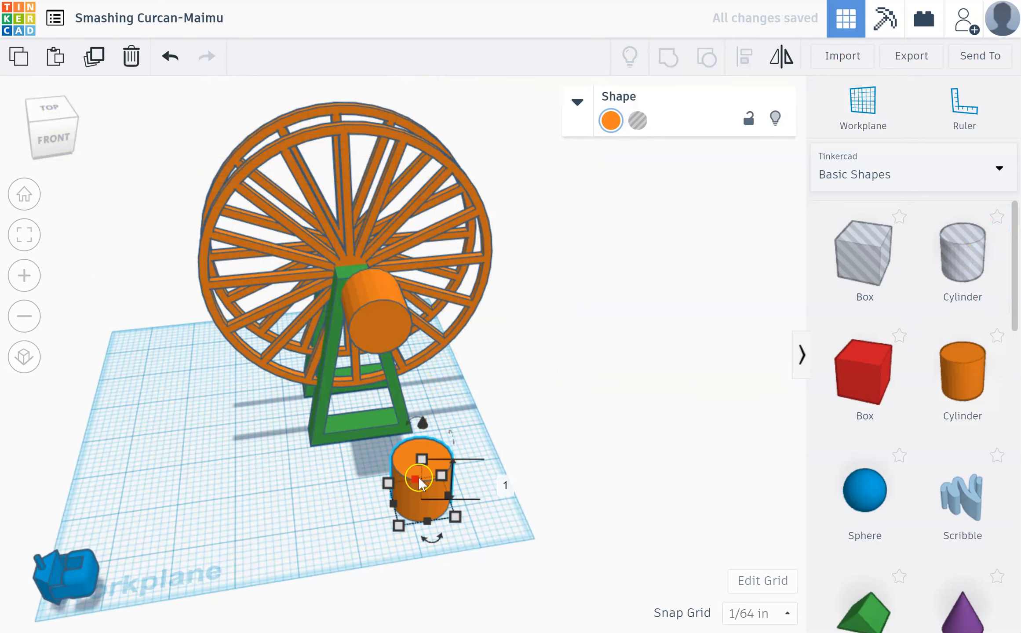
drag(423, 423, 441, 275)
click(465, 314)
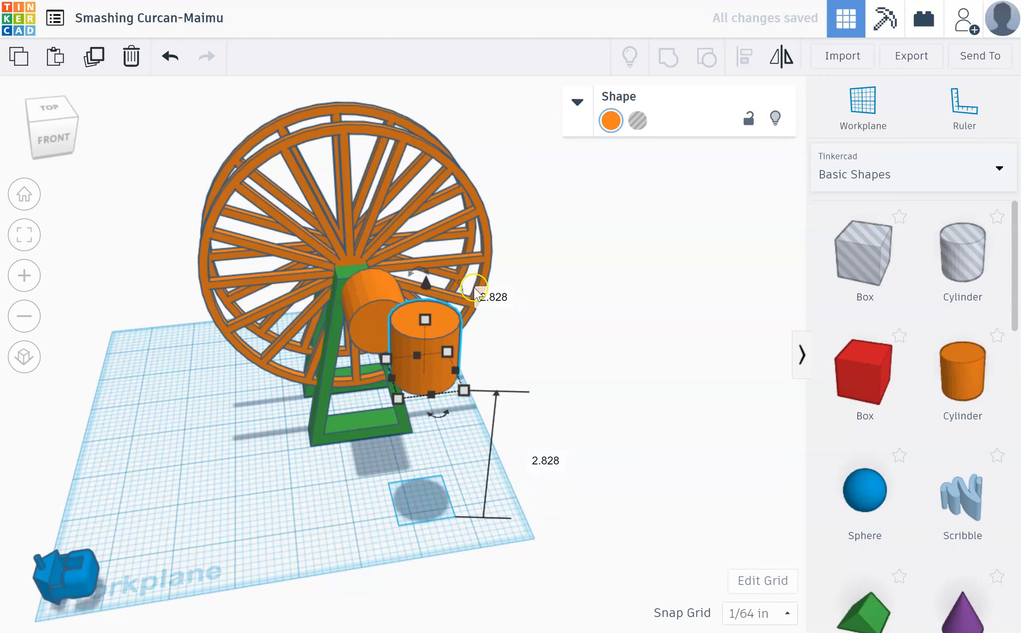
Rotate the second cylinder onto its side so it points along the axle direction, and delete it.
drag(460, 299, 460, 300)
right_drag(460, 300, 497, 383)
drag(502, 246, 568, 326)
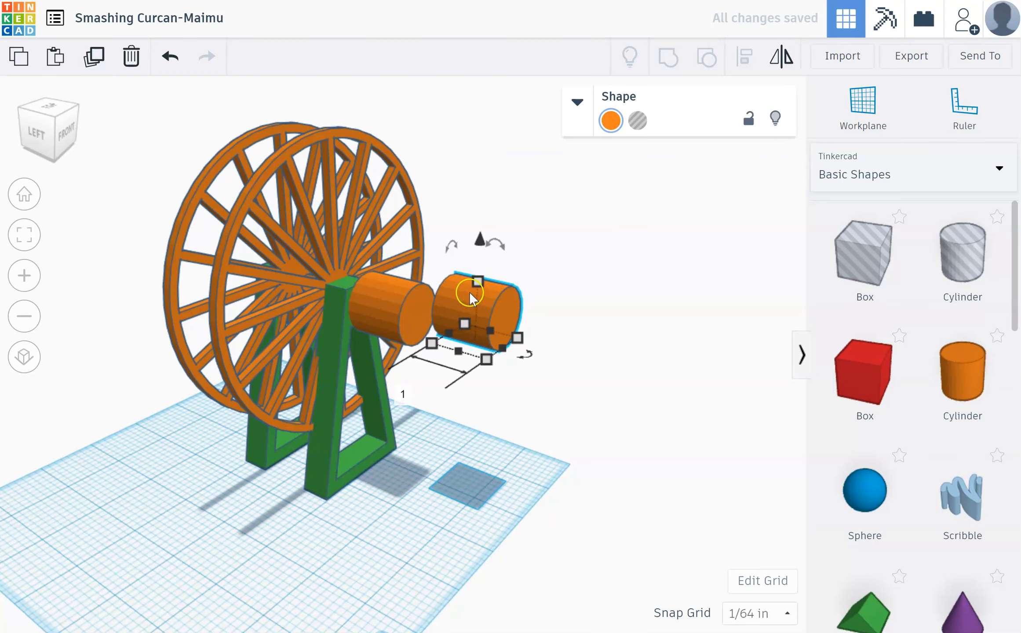
key(Delete)
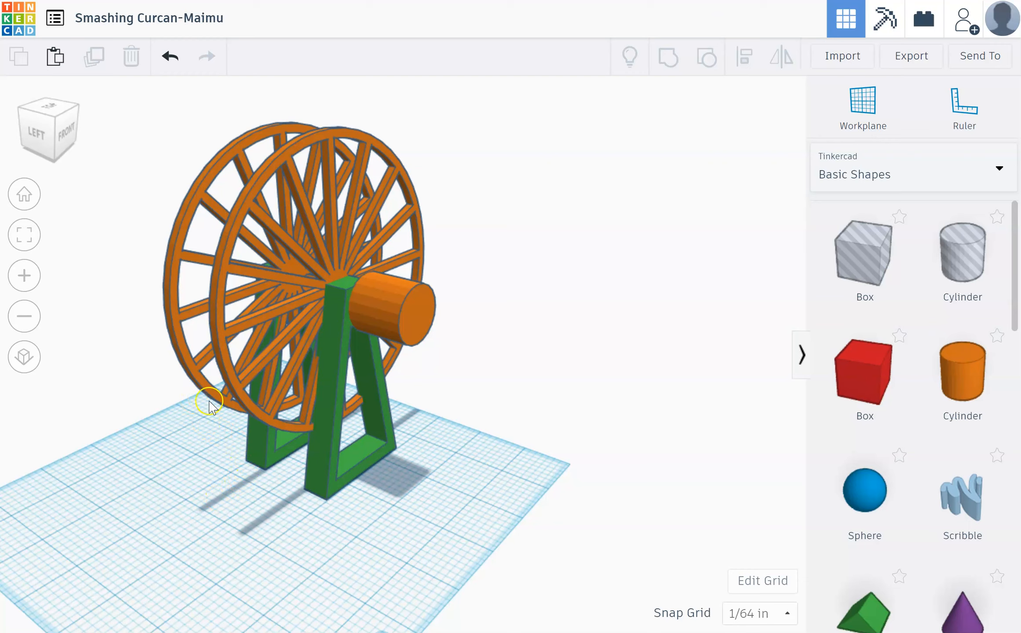
Select the orange axle cylinder and place a temporary workplane on the front face of the green frame.
click(353, 338)
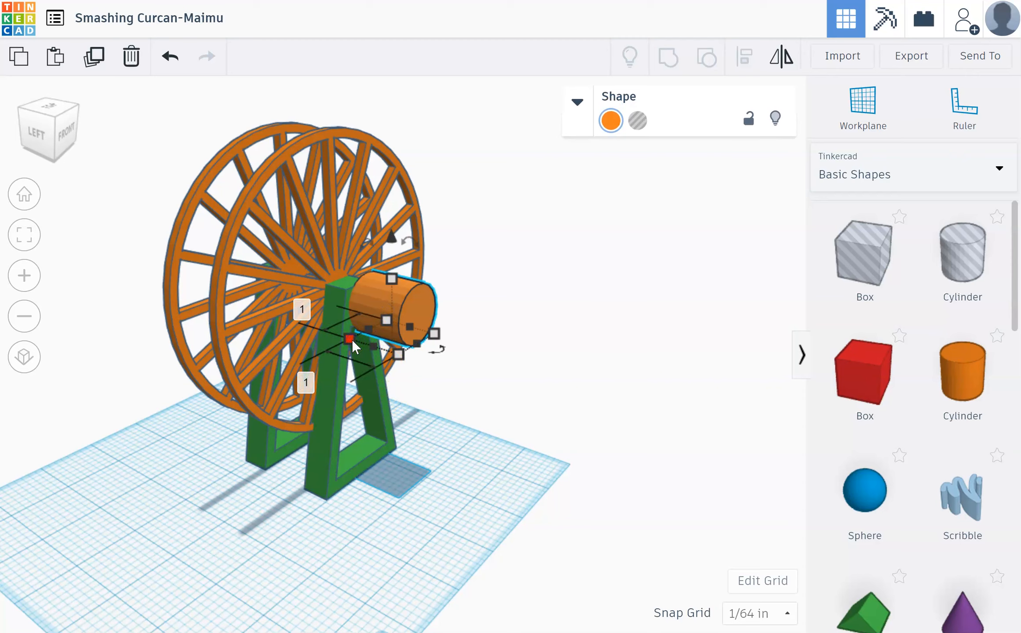
click(392, 277)
click(487, 309)
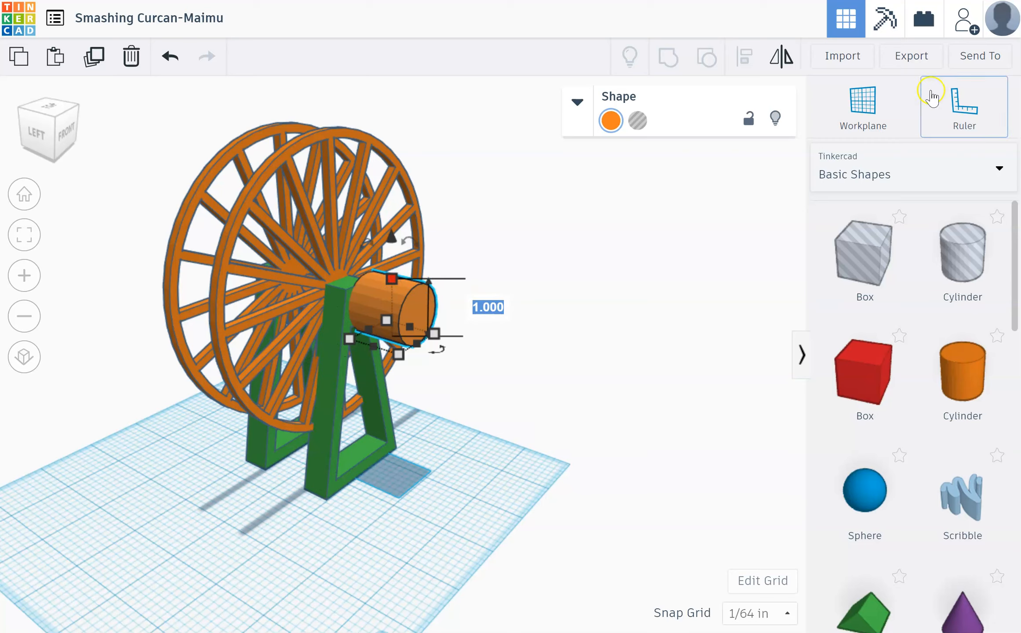
click(885, 105)
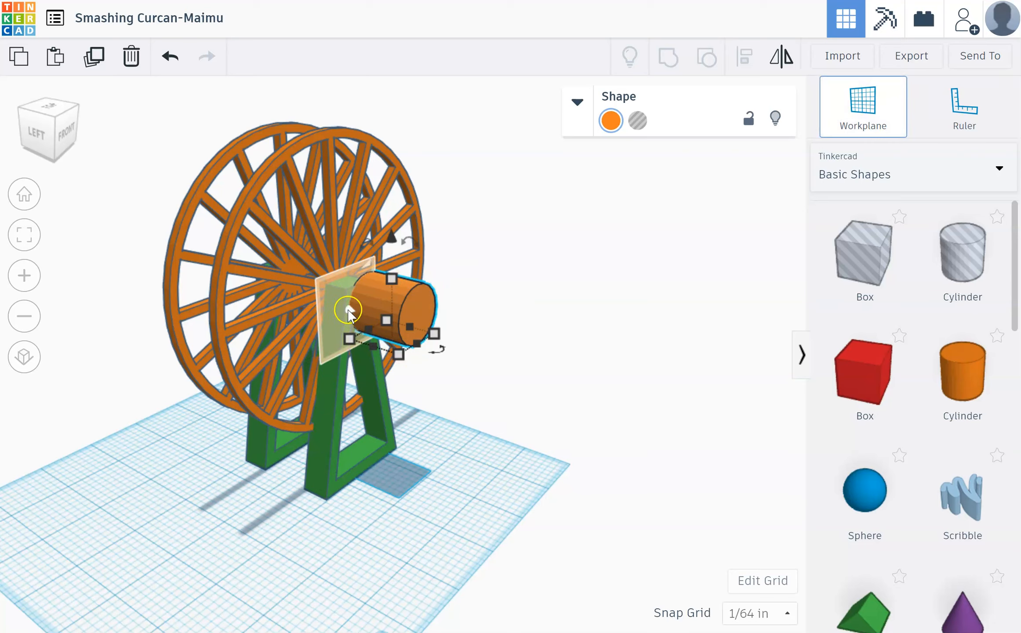
click(350, 313)
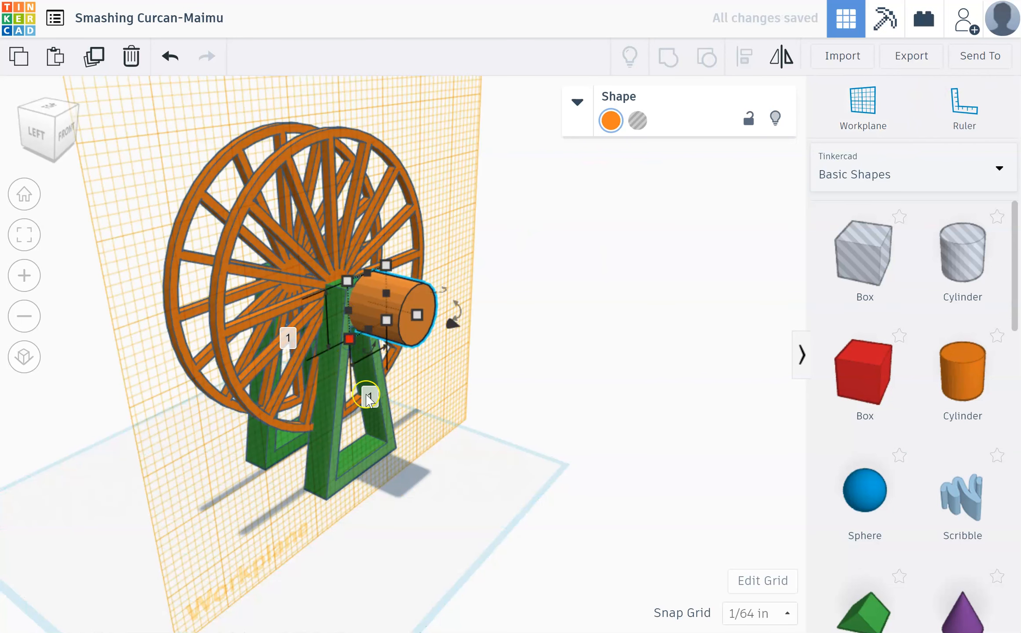
Set both cross-section dimensions of the axle cylinder to 0.25 in.
click(370, 397)
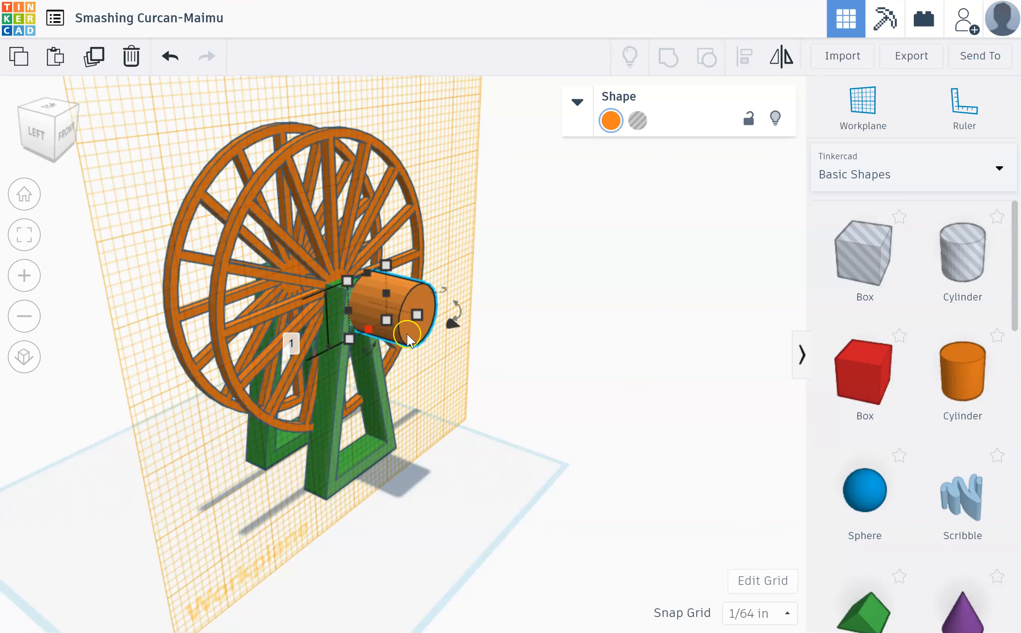
mouse_move(370, 398)
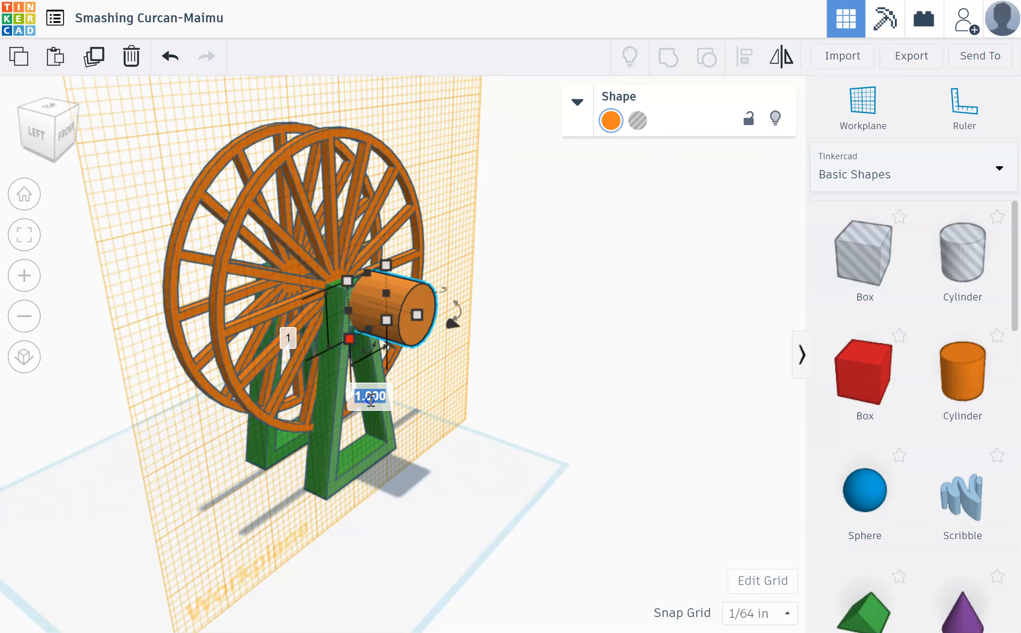
key(BackSpace)
key(Return)
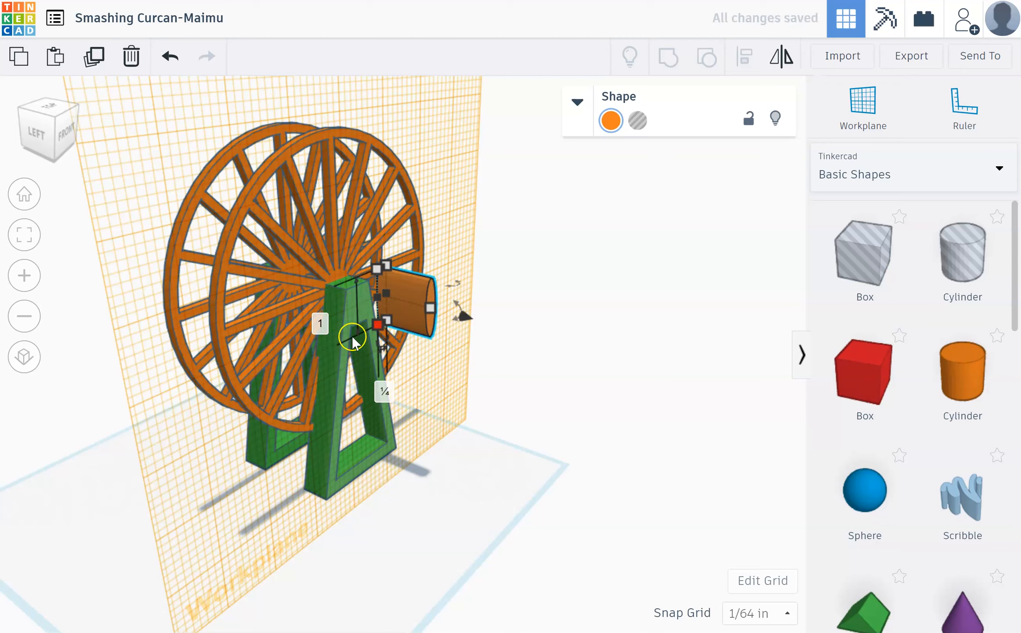
mouse_move(320, 325)
key(BackSpace)
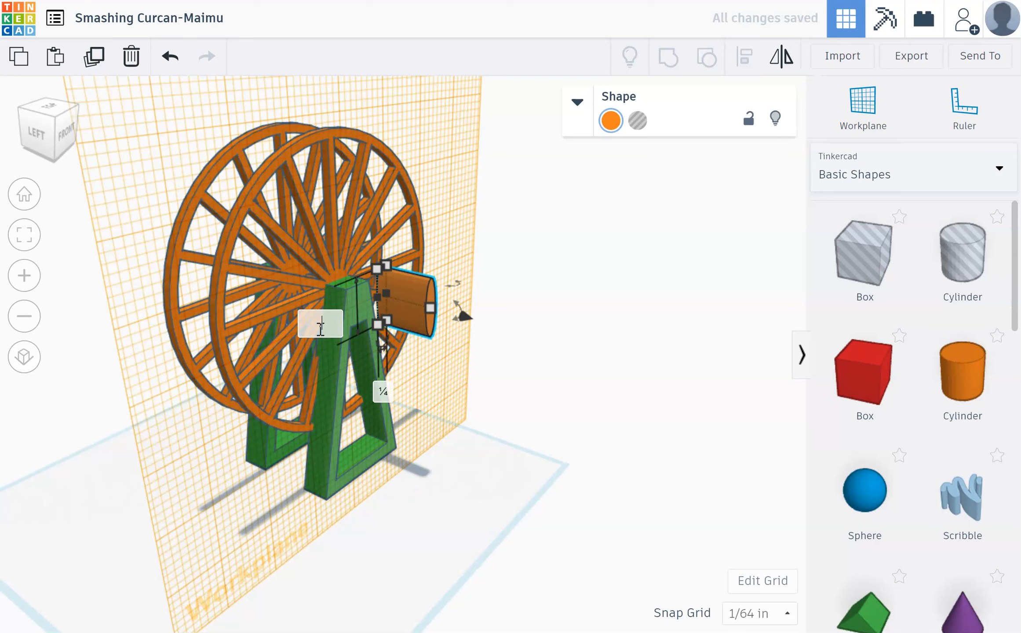
text(.25)
key(Return)
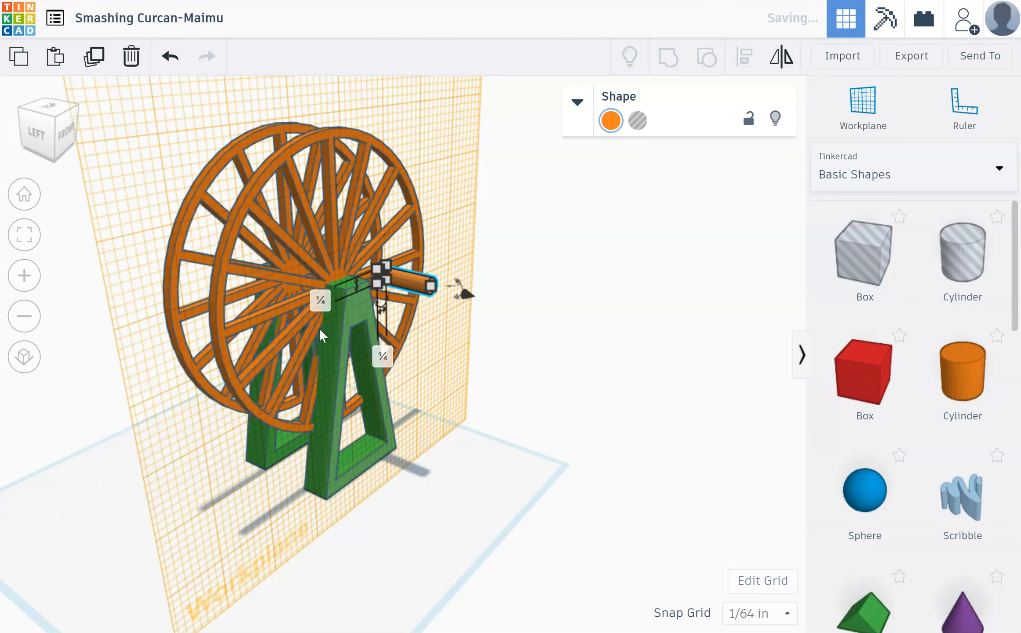
Move the thin cylinder onto the upper part of the frame's front face and set its length to 3.0 in.
drag(408, 300, 385, 311)
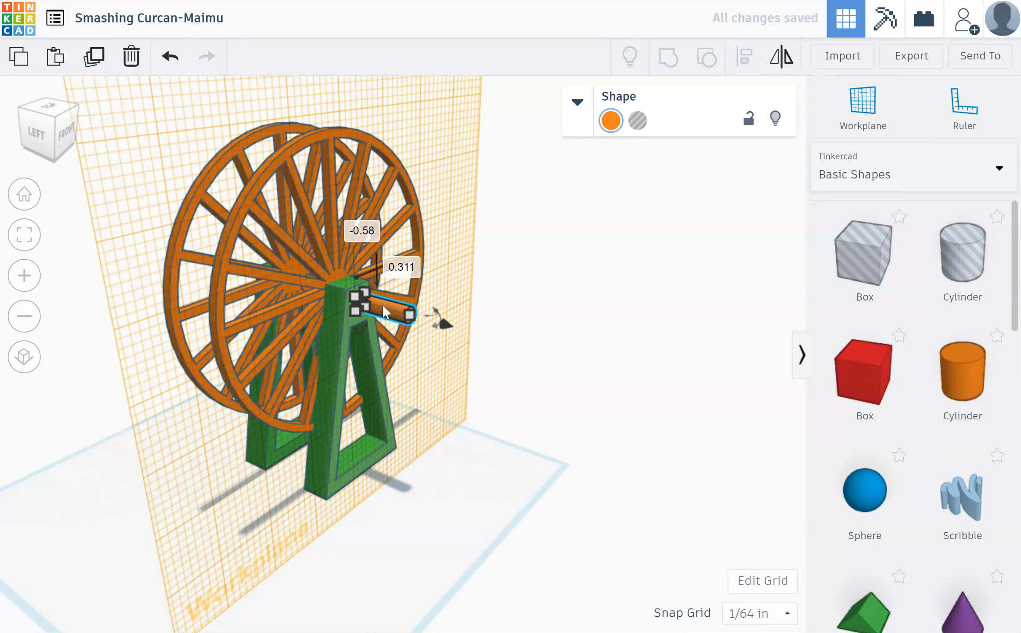
drag(383, 307, 383, 307)
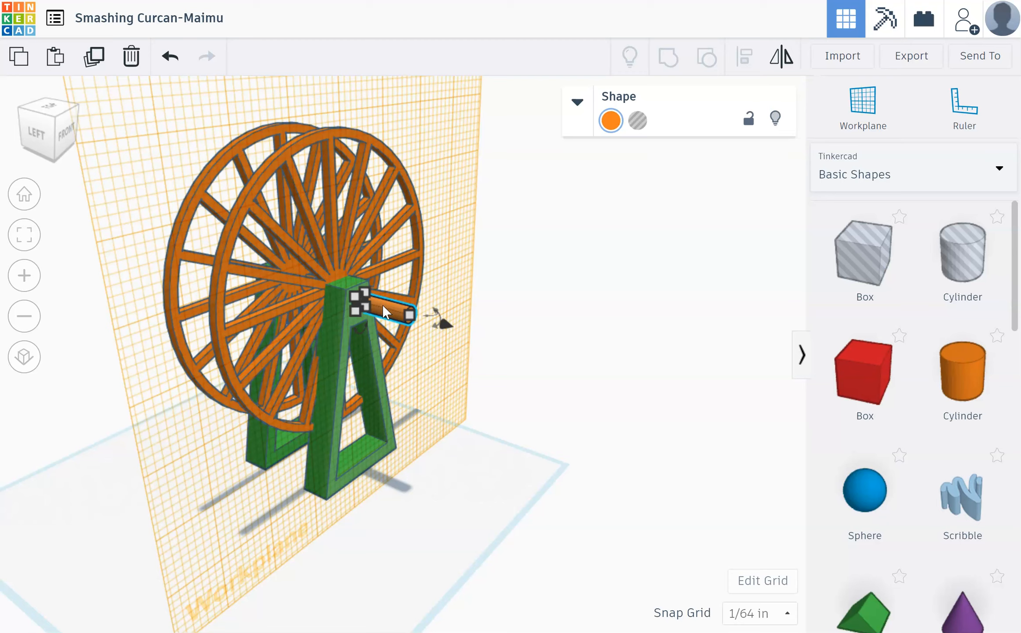
click(406, 313)
click(356, 393)
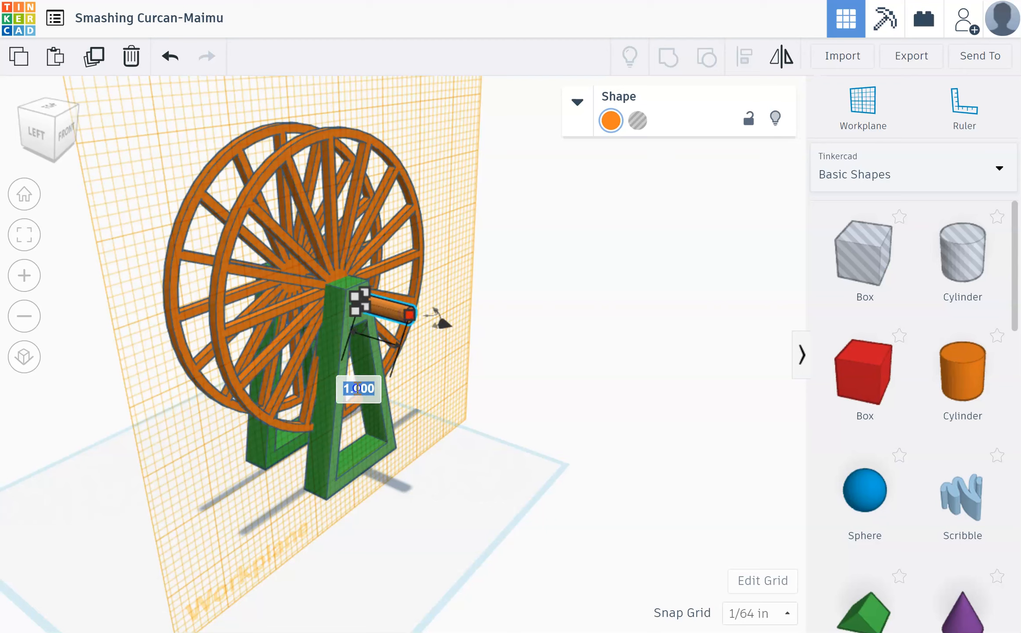
click(409, 315)
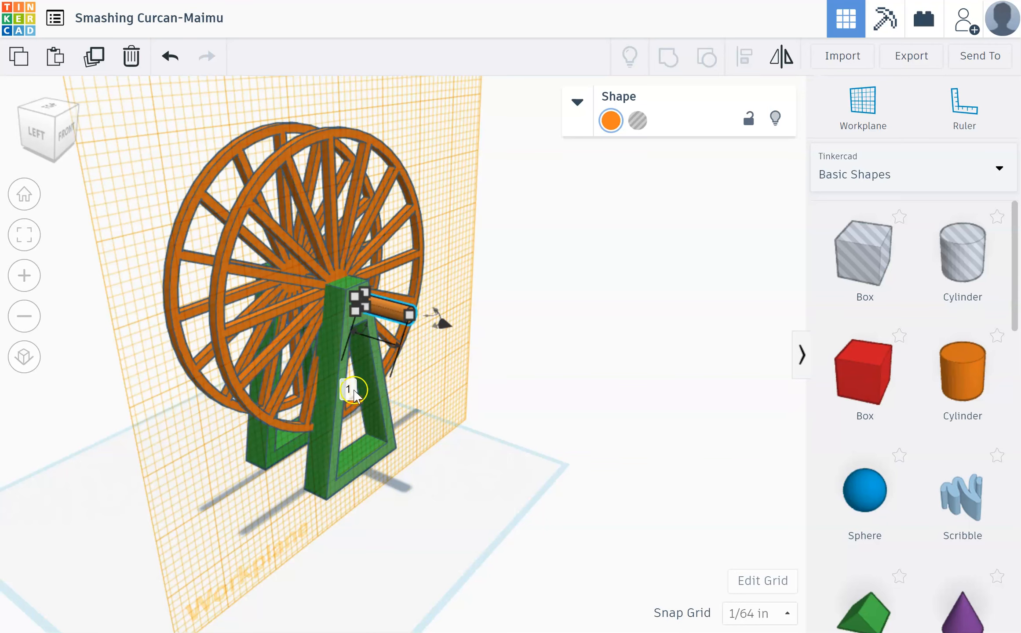
click(352, 387)
click(431, 371)
click(409, 315)
click(358, 388)
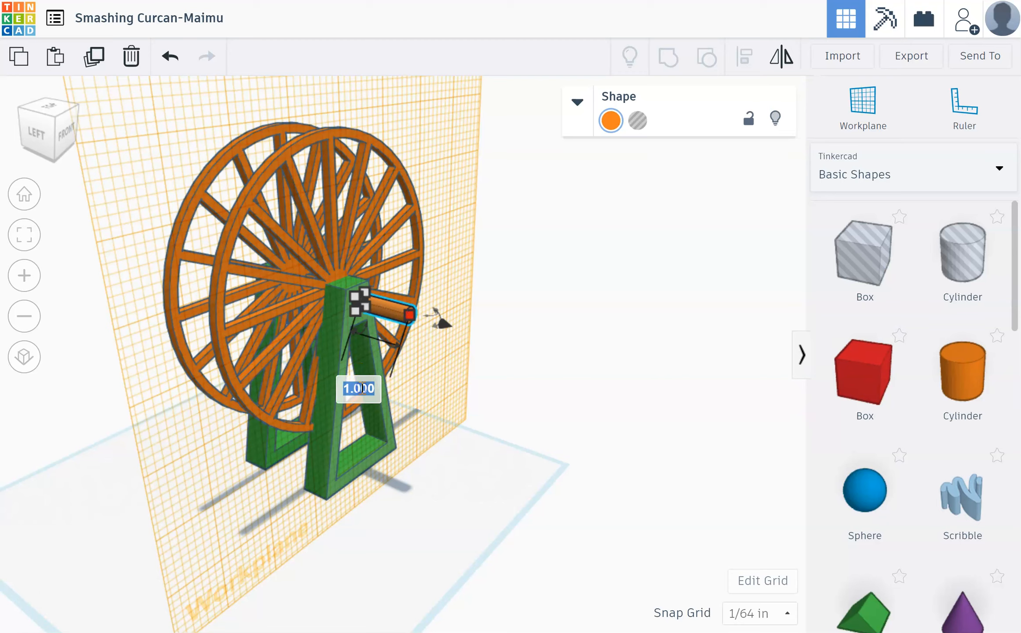
text(3.0)
key(Return)
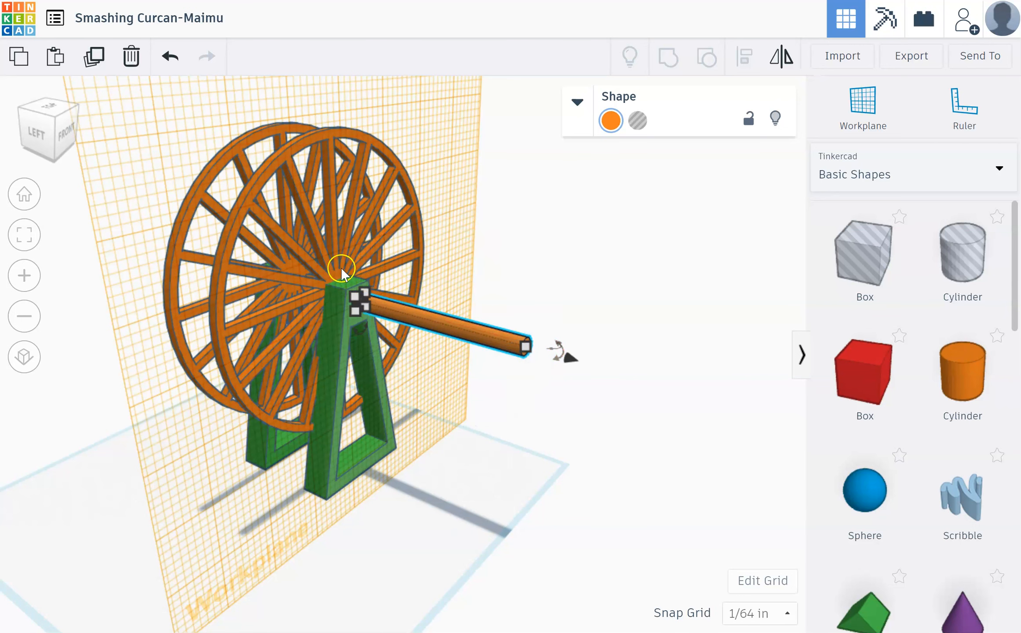
Centre the cylinder sideways with the orange wheels and green frames using Align, and clear the selection.
shift+click(329, 270)
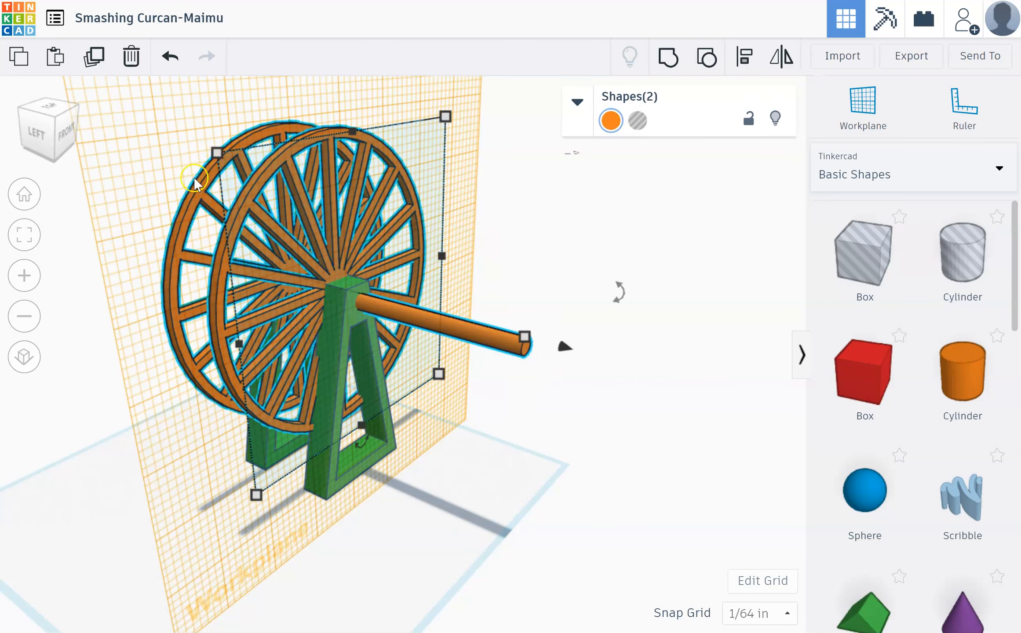
shift+click(331, 434)
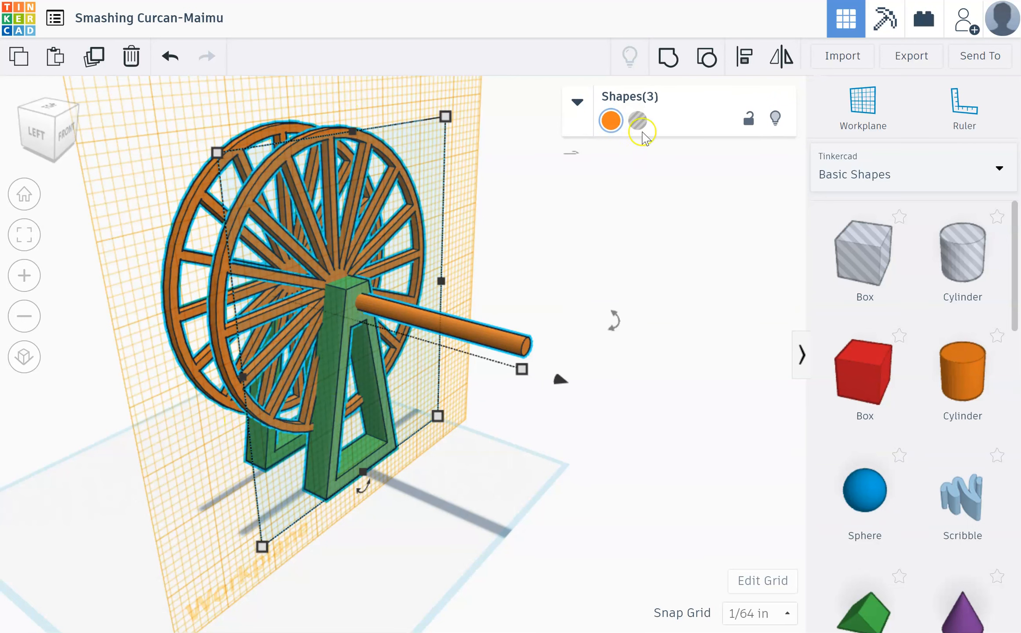
click(742, 66)
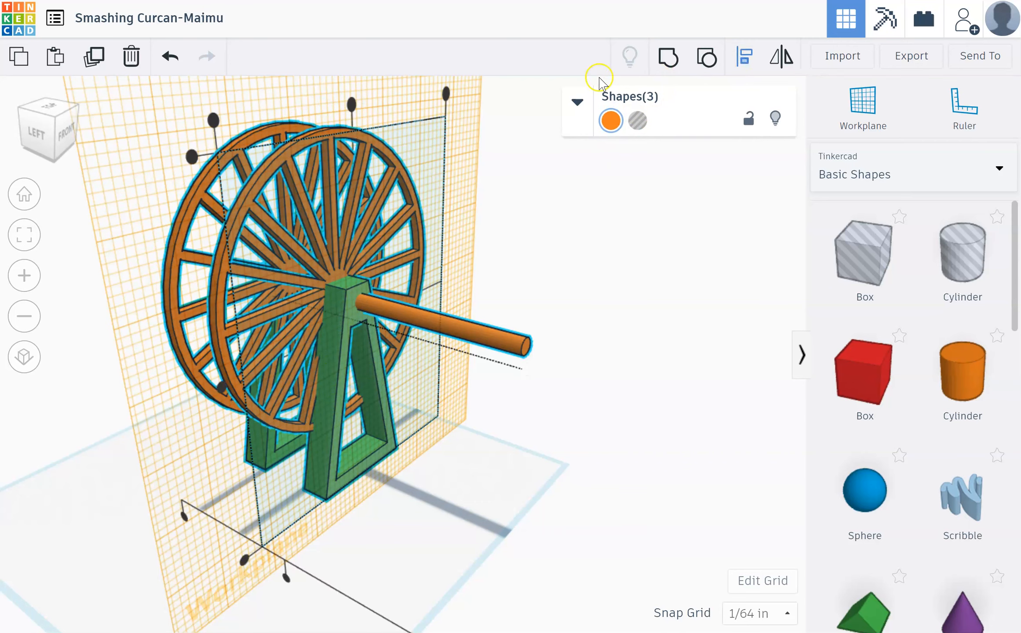
click(352, 105)
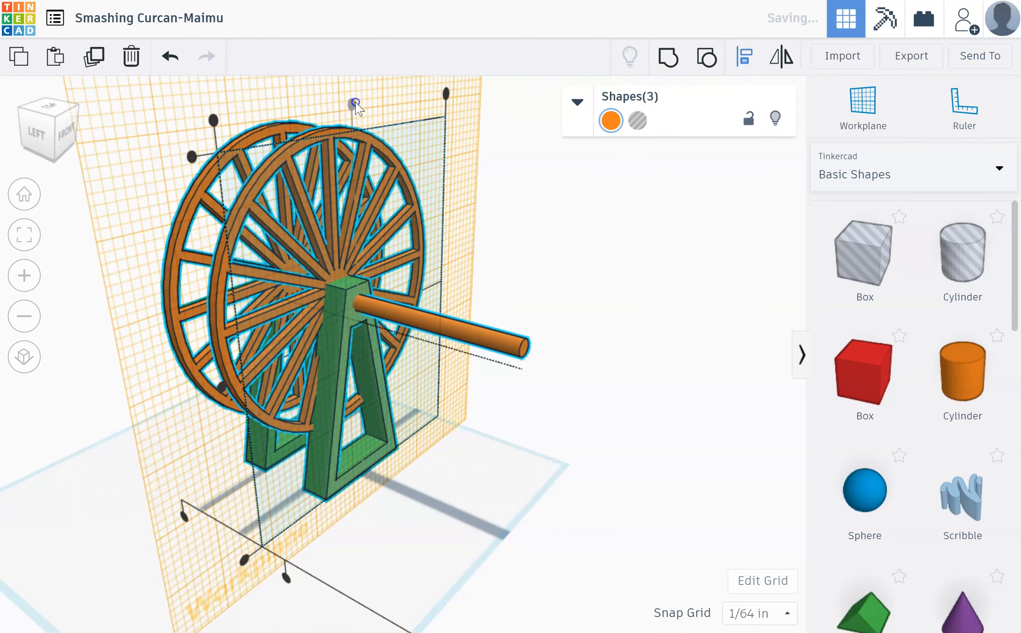
click(224, 389)
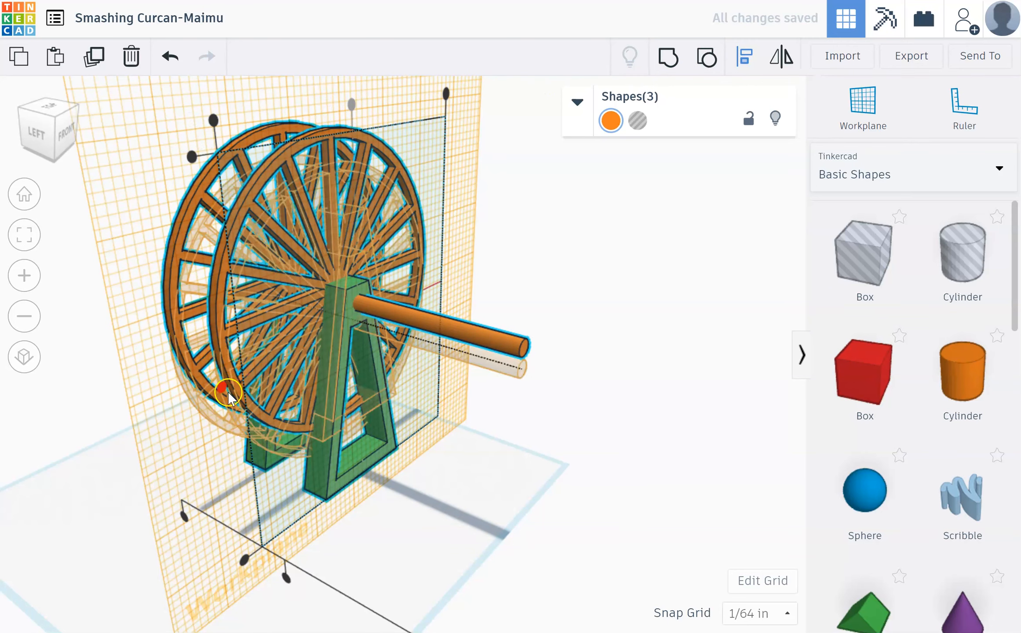
click(332, 246)
click(606, 260)
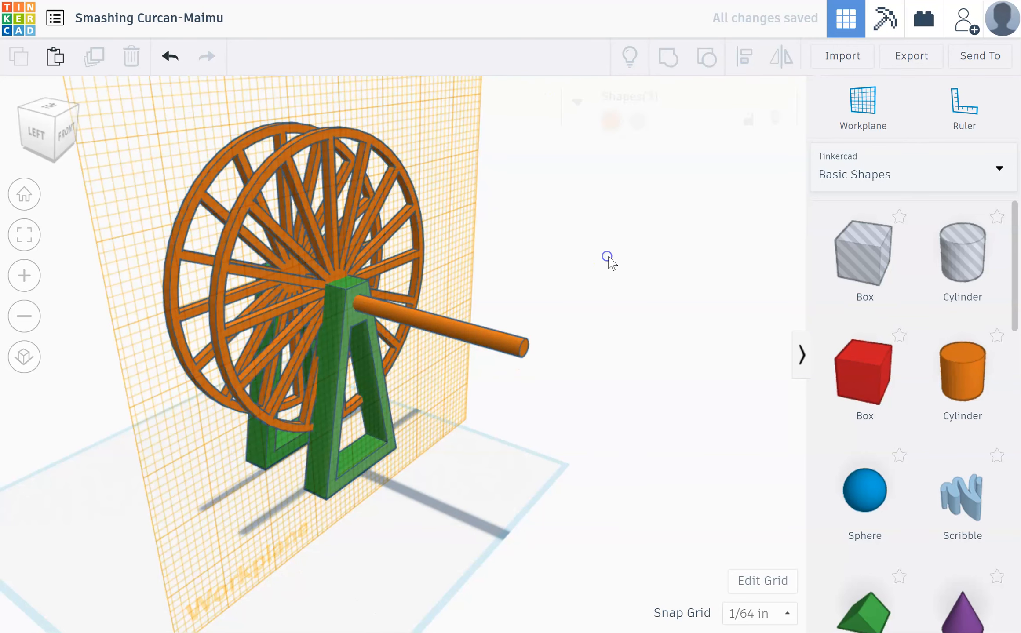
Push the cylinder into the front frame, setting its offset from the workplane to -1.5 in.
click(512, 350)
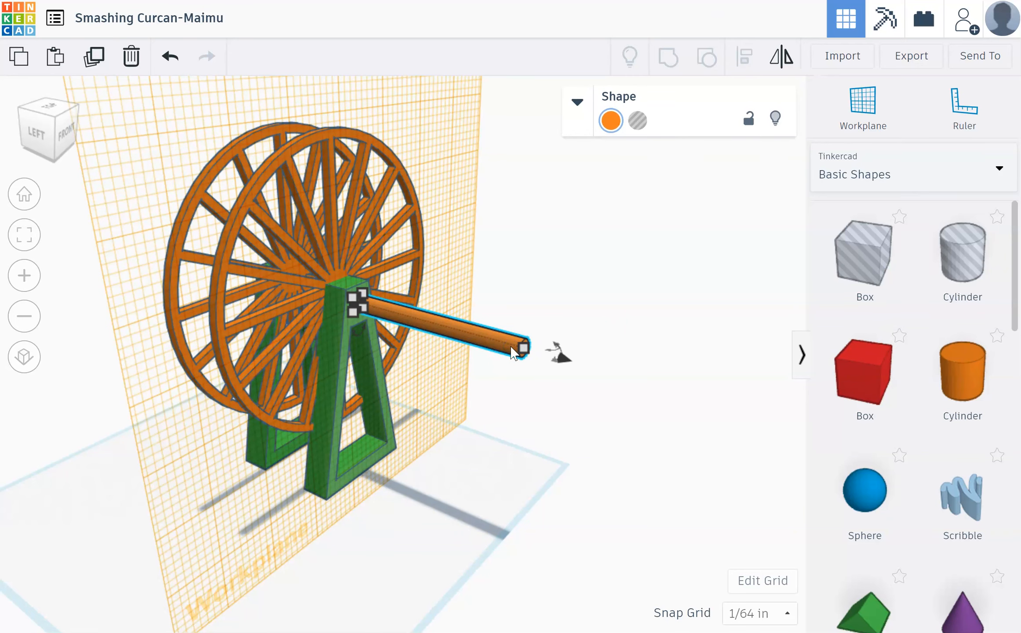
click(567, 369)
drag(567, 361, 480, 291)
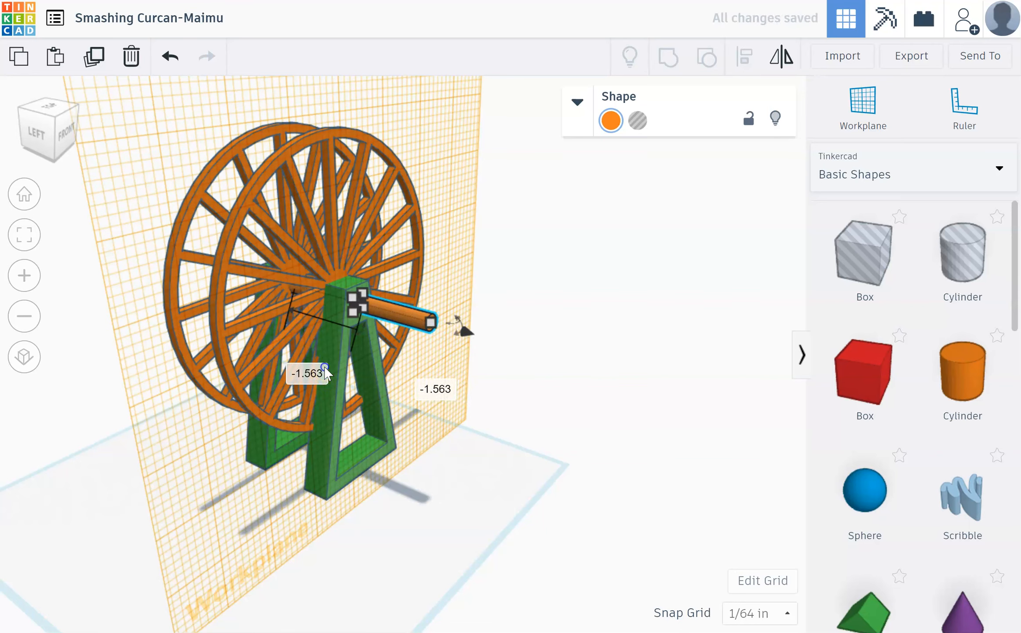
click(308, 373)
text(-1.)
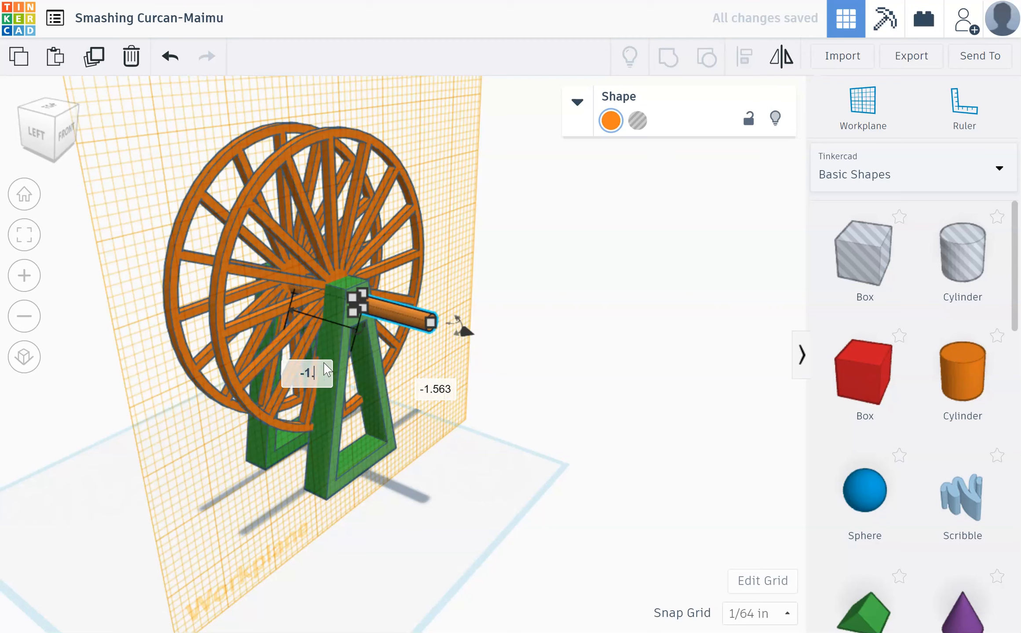
text(5)
key(Return)
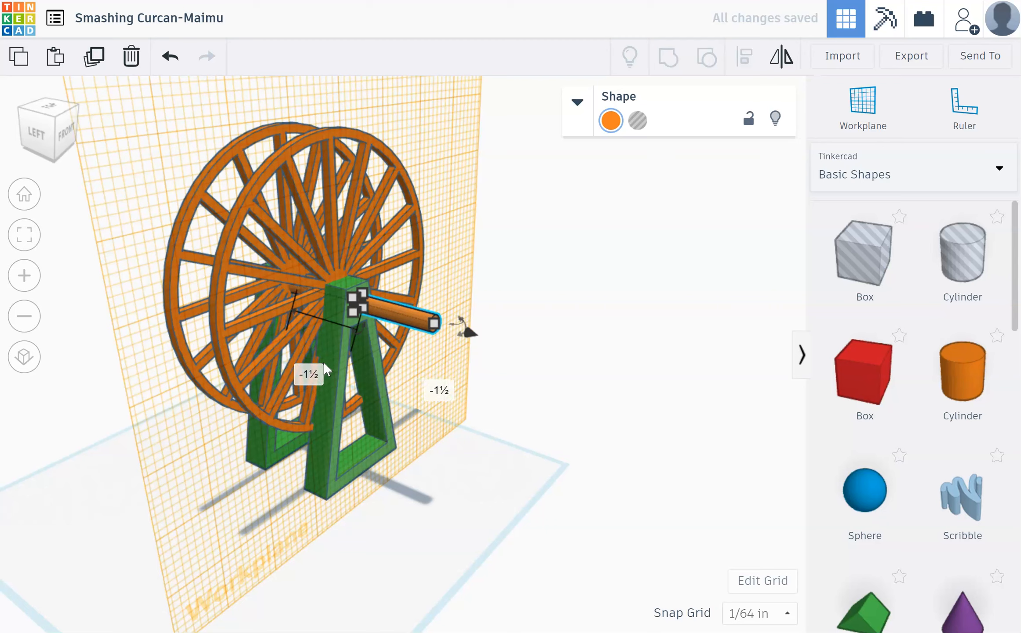
Push the cylinder through both wheels and out past the rear frame, setting its offset from the workplane to -2.5 in.
right_drag(323, 556, 378, 588)
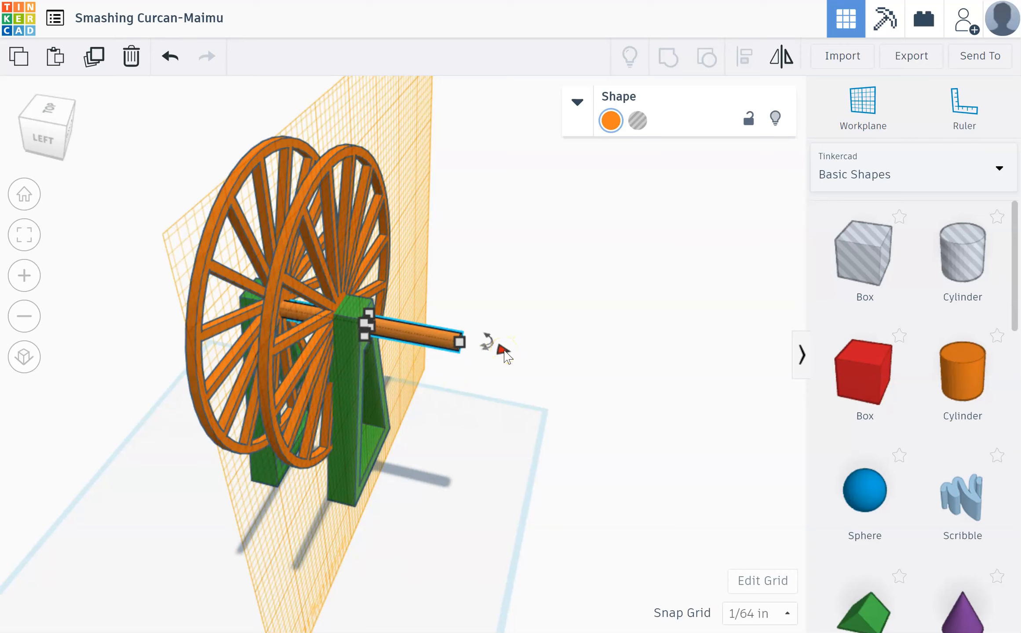
drag(506, 354, 470, 344)
right_drag(456, 459, 467, 393)
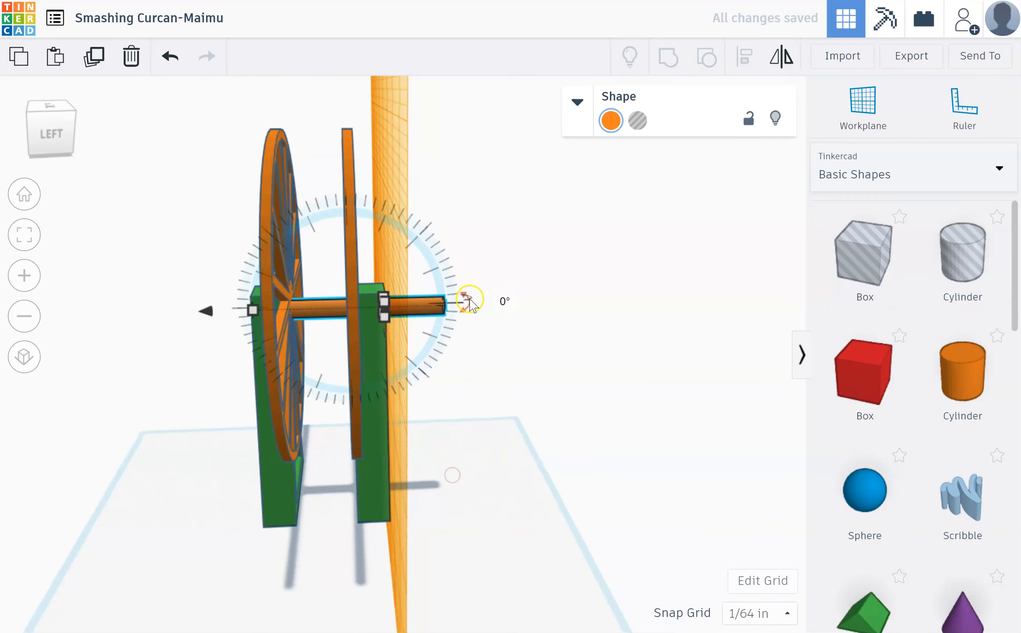
click(523, 404)
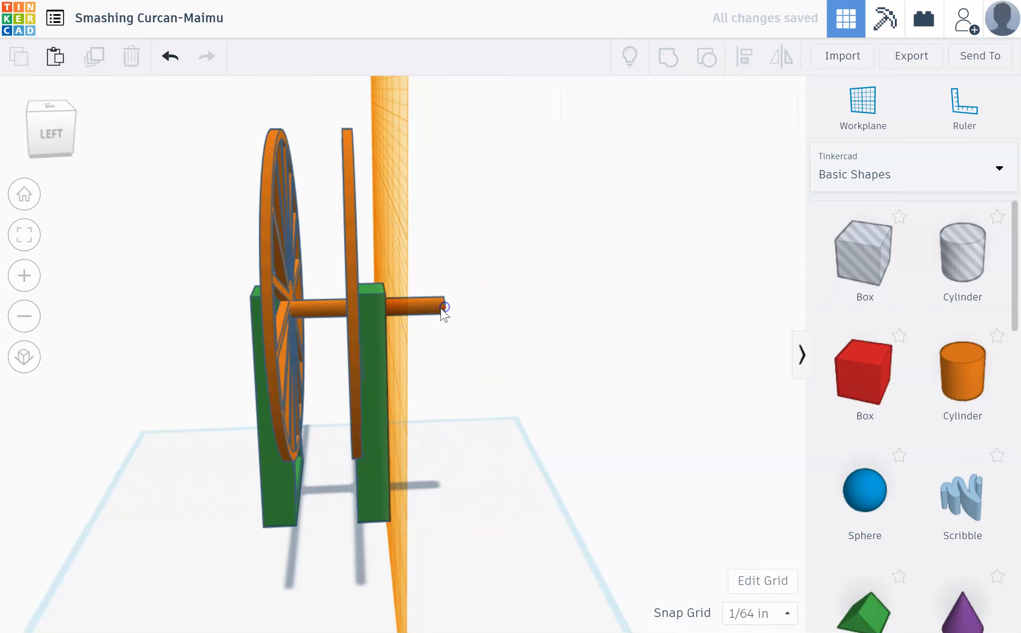
click(441, 310)
drag(210, 313, 182, 314)
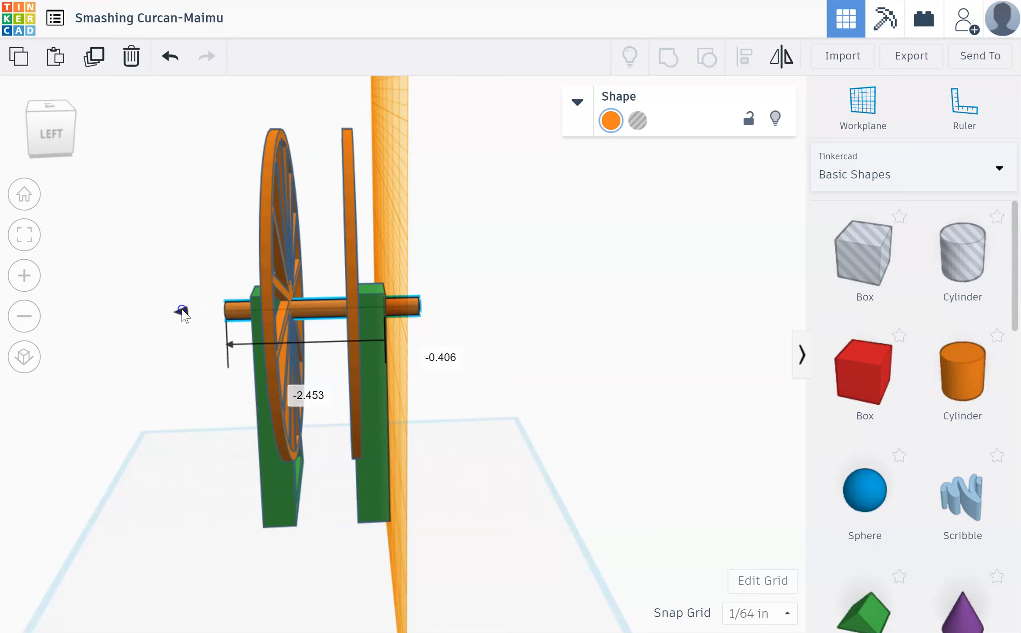
drag(182, 313, 178, 312)
click(347, 367)
click(325, 396)
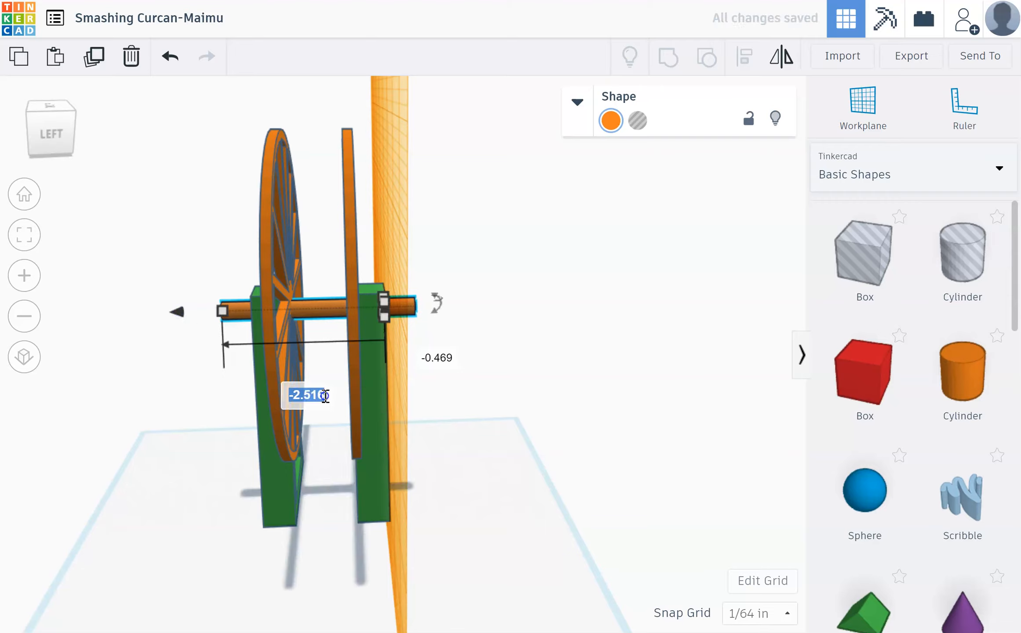
text(-2.5)
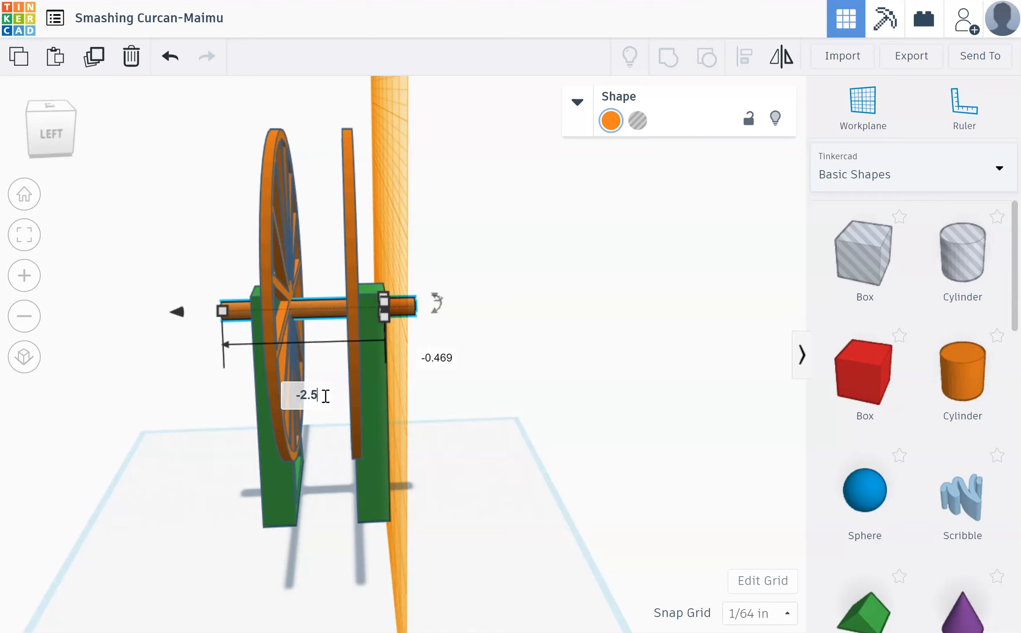
key(Return)
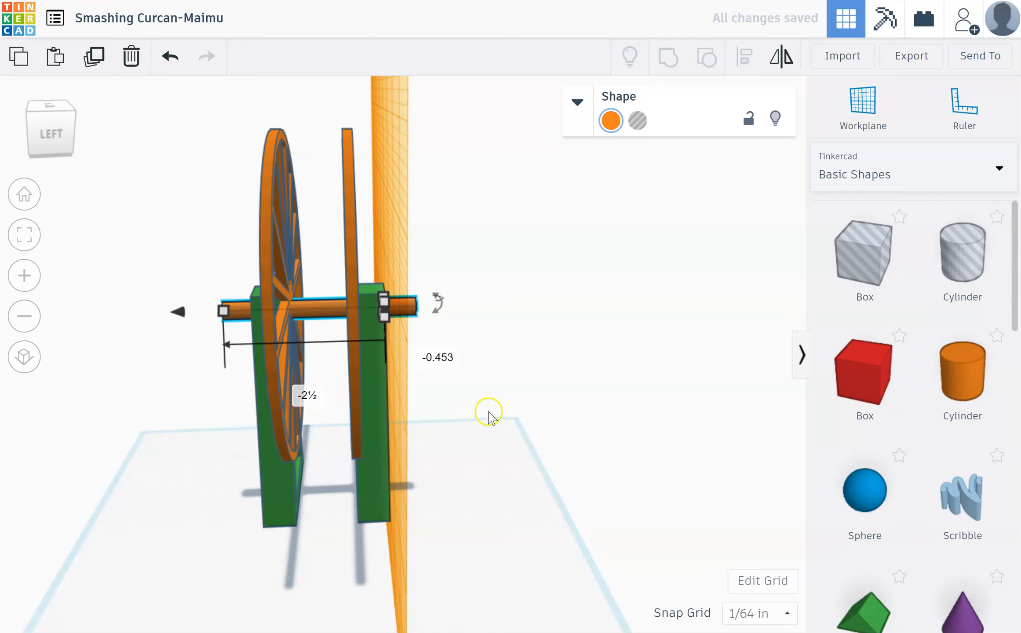
Return the workplane to the base.
right_drag(541, 501, 297, 520)
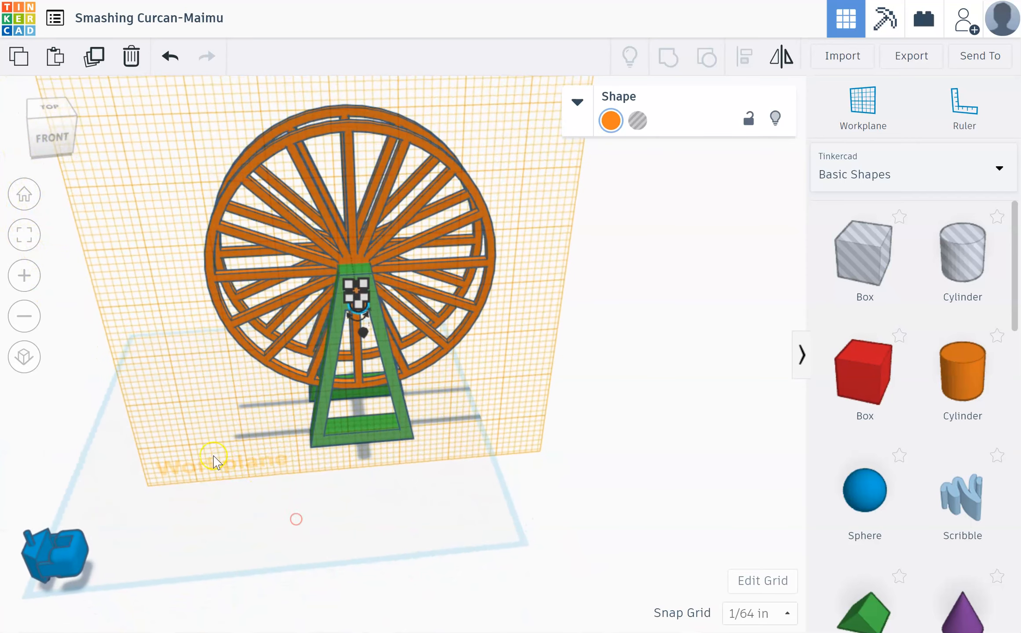
click(862, 105)
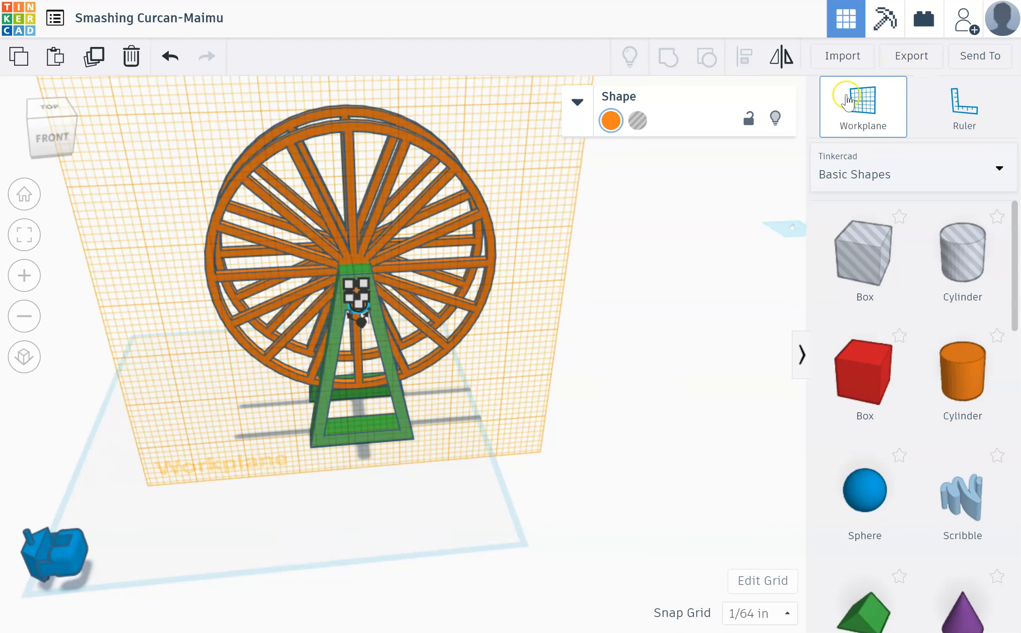
click(326, 538)
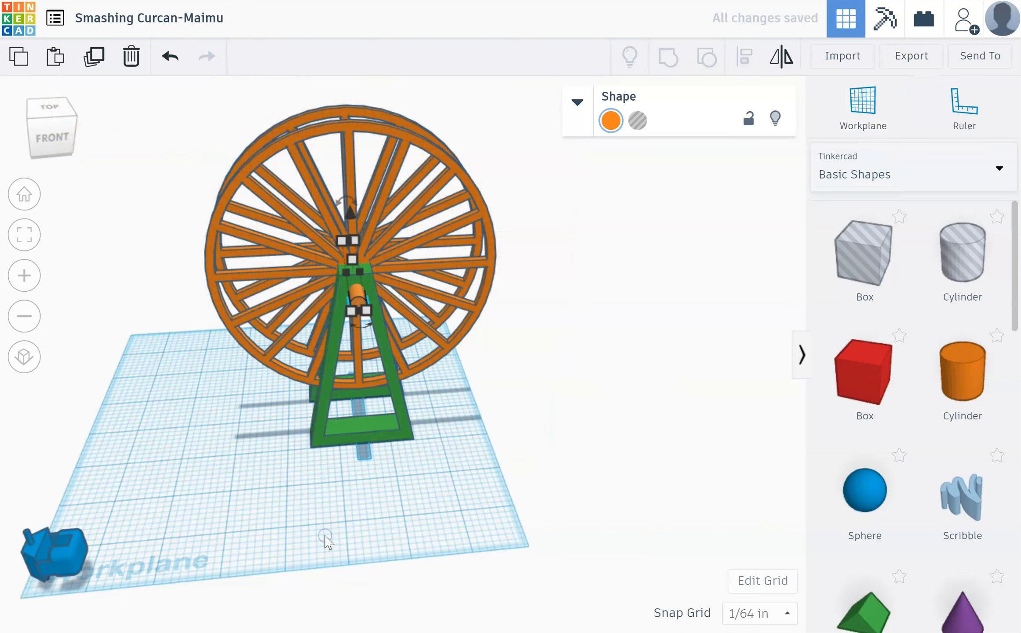
Group the orange wheels, the axle cylinder and the green support frames into one shape.
right_drag(213, 492, 171, 478)
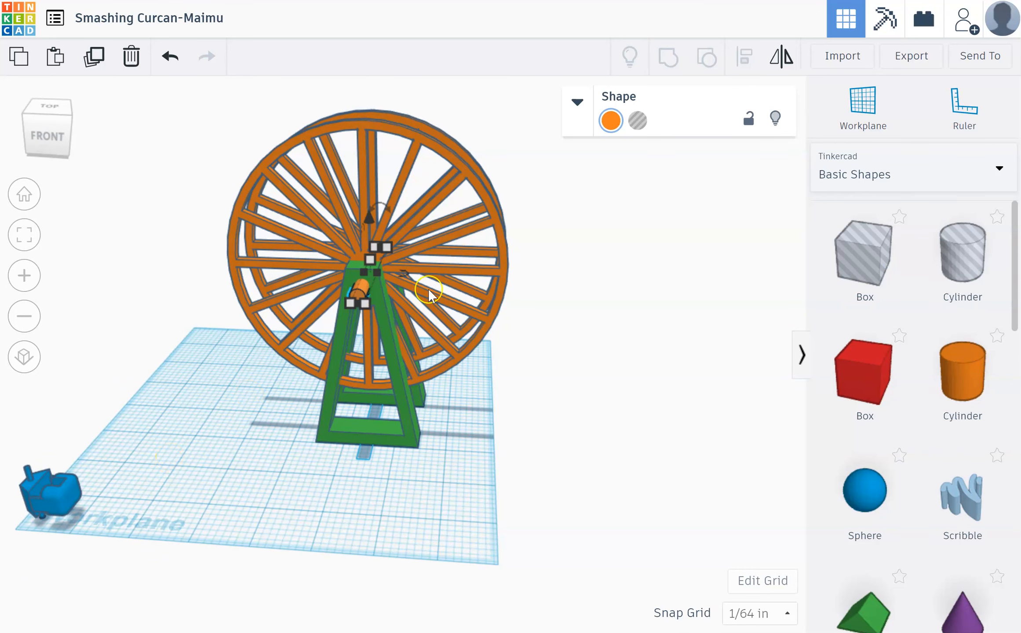
right_drag(367, 426, 378, 509)
click(324, 594)
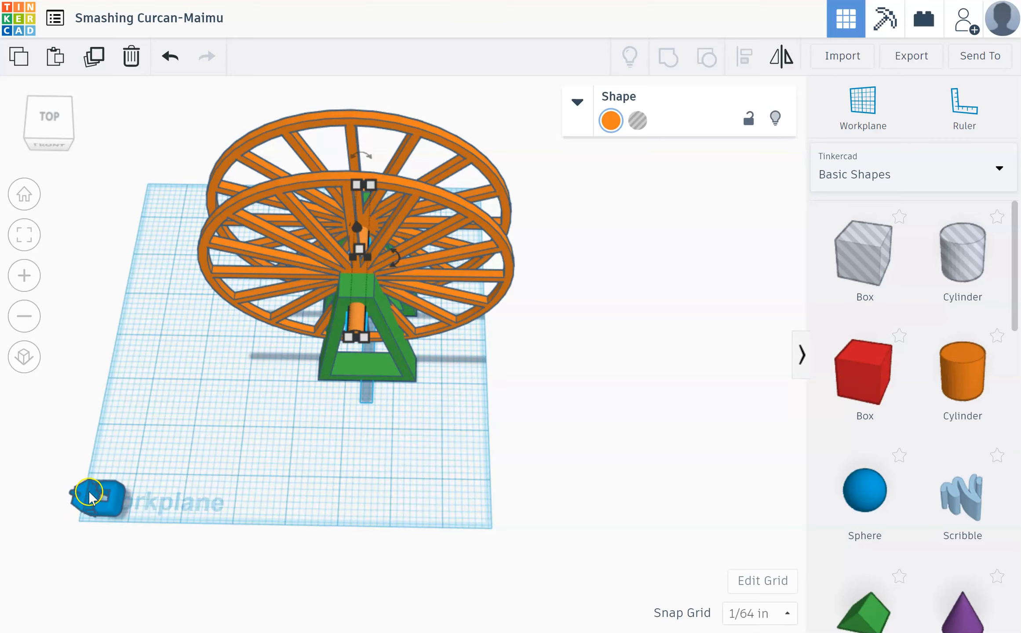
click(565, 343)
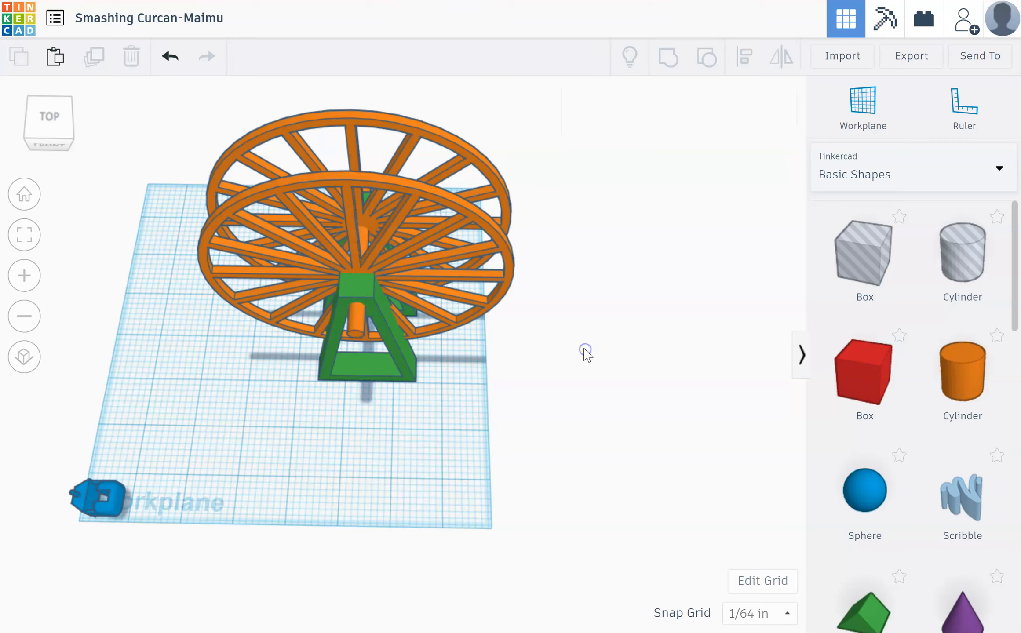
click(365, 234)
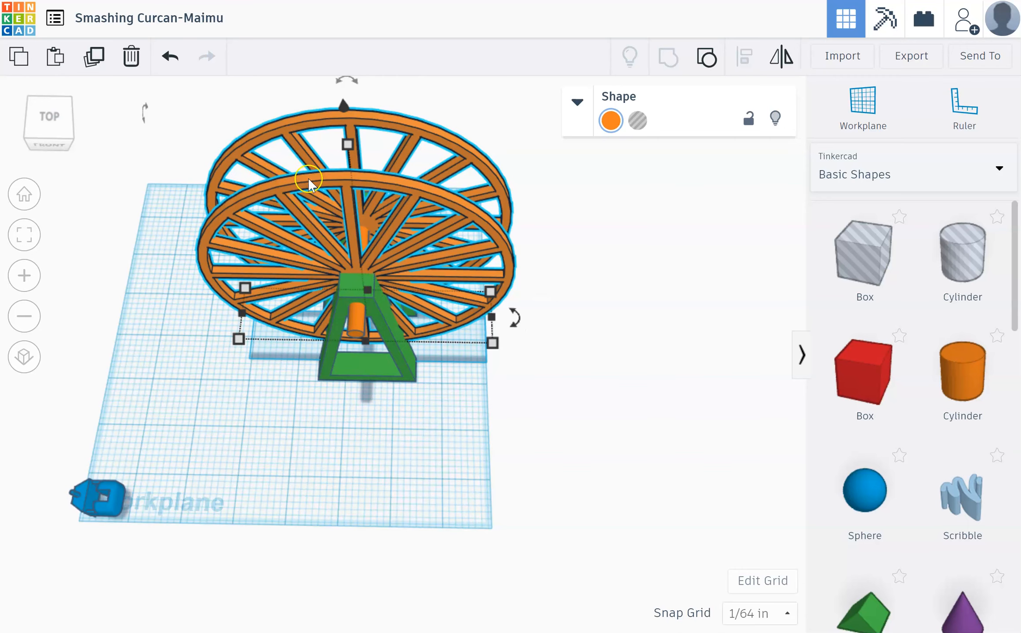
shift+click(354, 326)
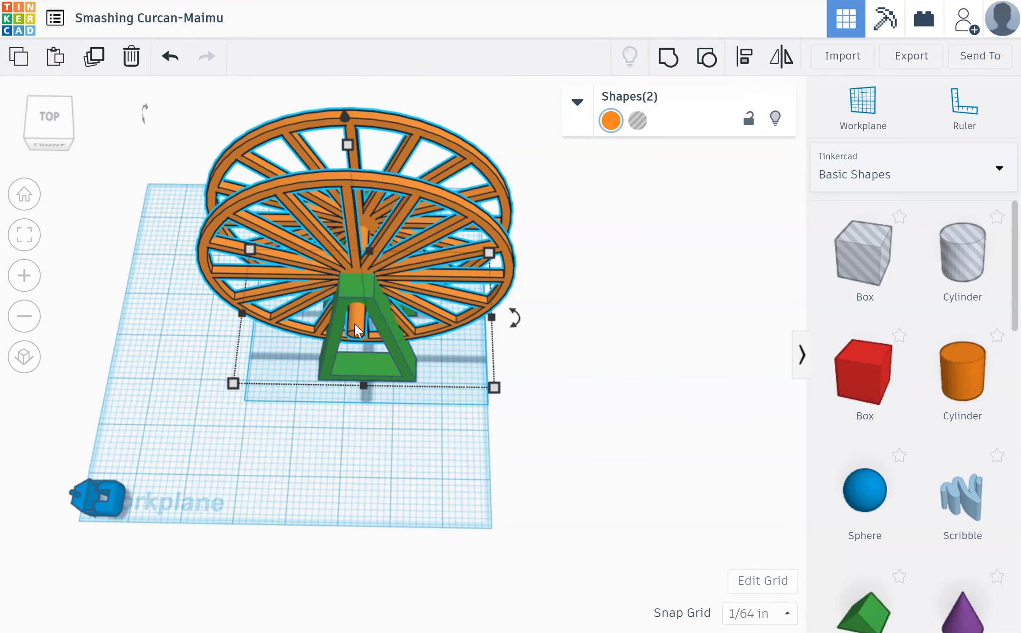
shift+click(370, 365)
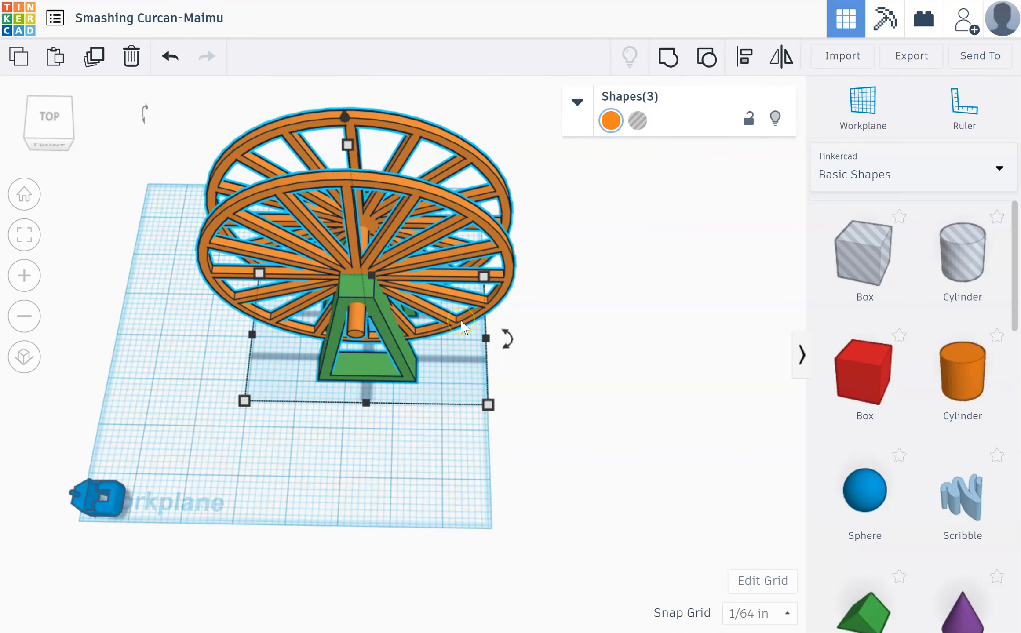
click(670, 59)
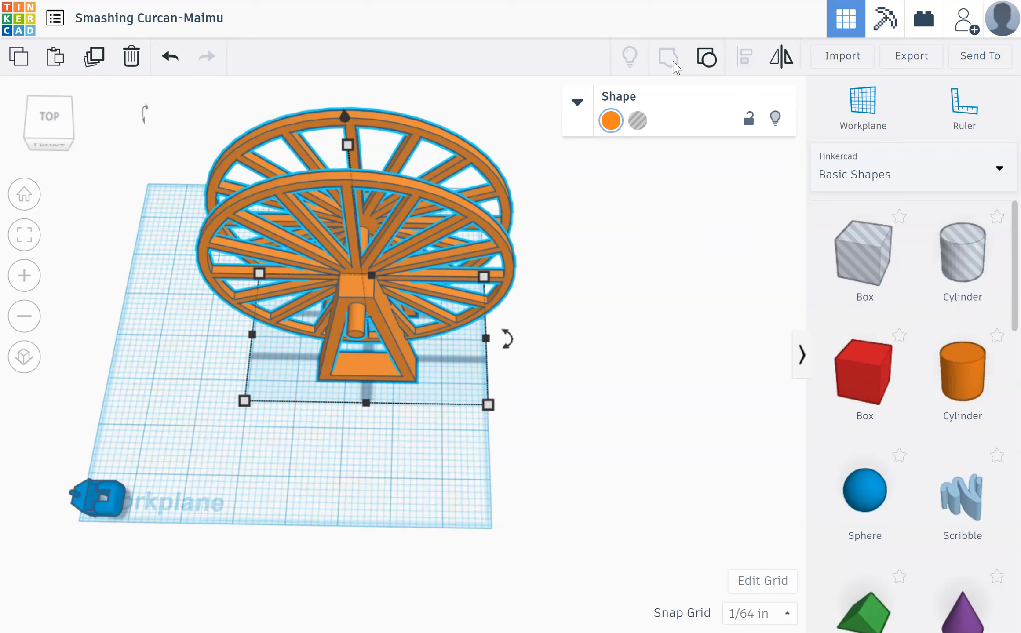
Move the blue cabin from the workplane's corner to the open area just in front of the Ferris wheel's support frame.
click(89, 491)
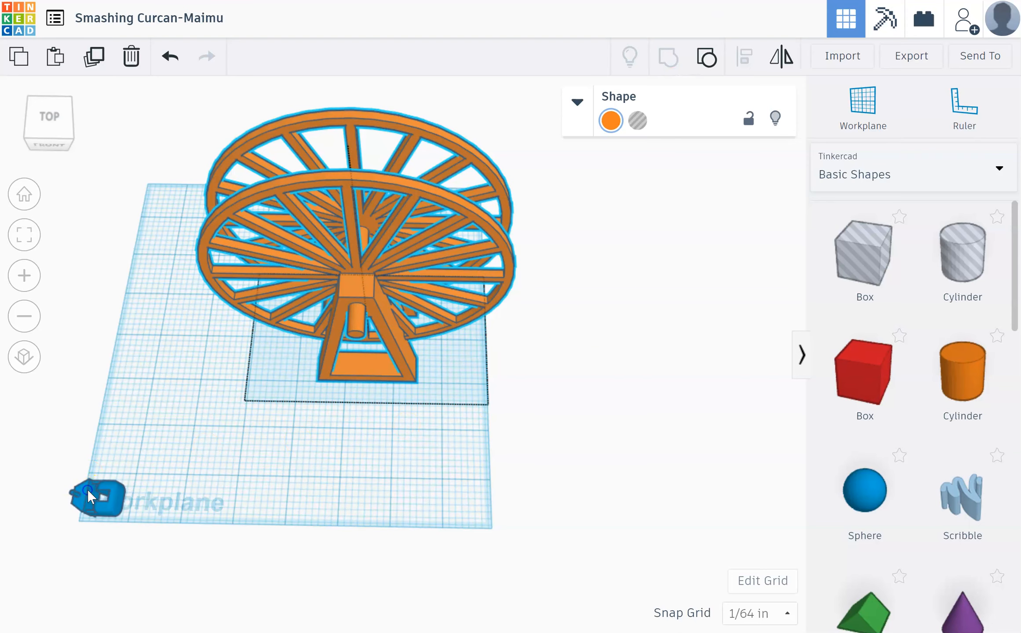
click(88, 495)
drag(108, 507, 312, 420)
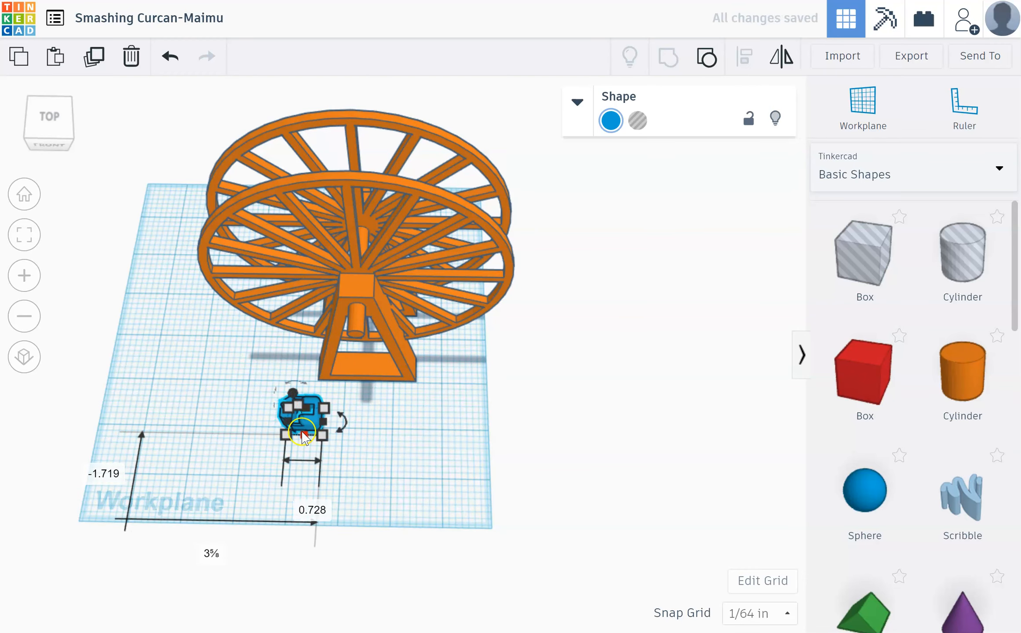
Tilt the blue cabin upright so its roof faces up and its pegs stick out sideways.
scroll(303, 427, up, 4)
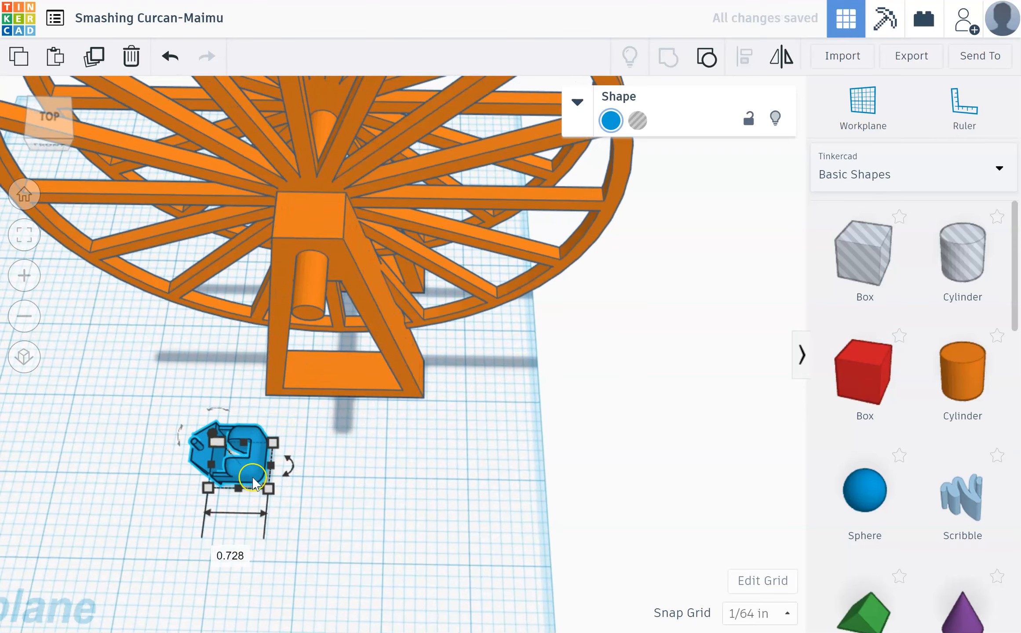
click(22, 315)
middle_drag(85, 369, 238, 268)
drag(318, 291, 301, 294)
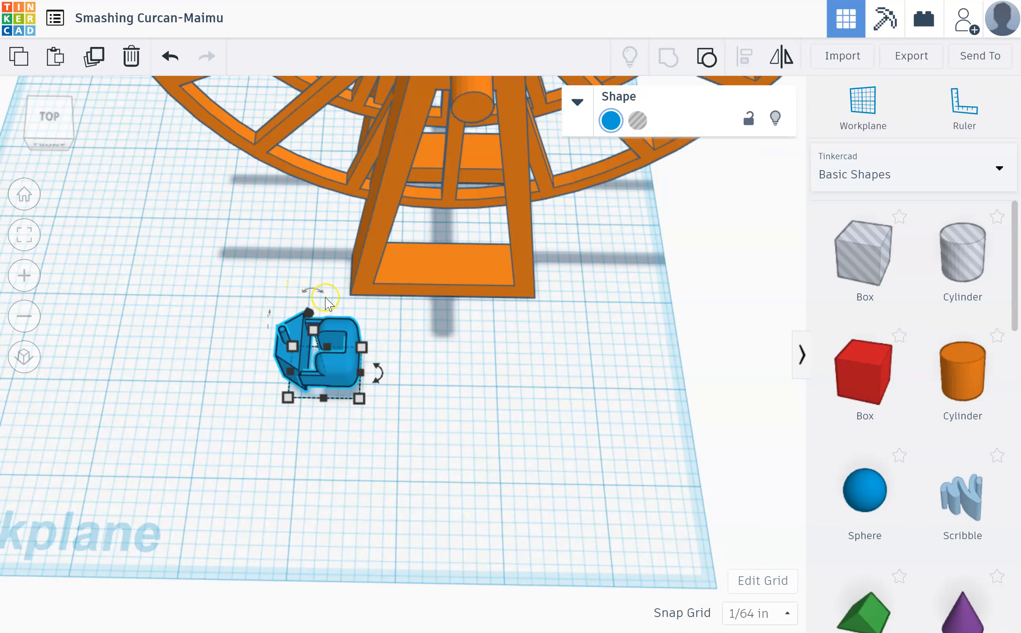
drag(317, 292, 391, 334)
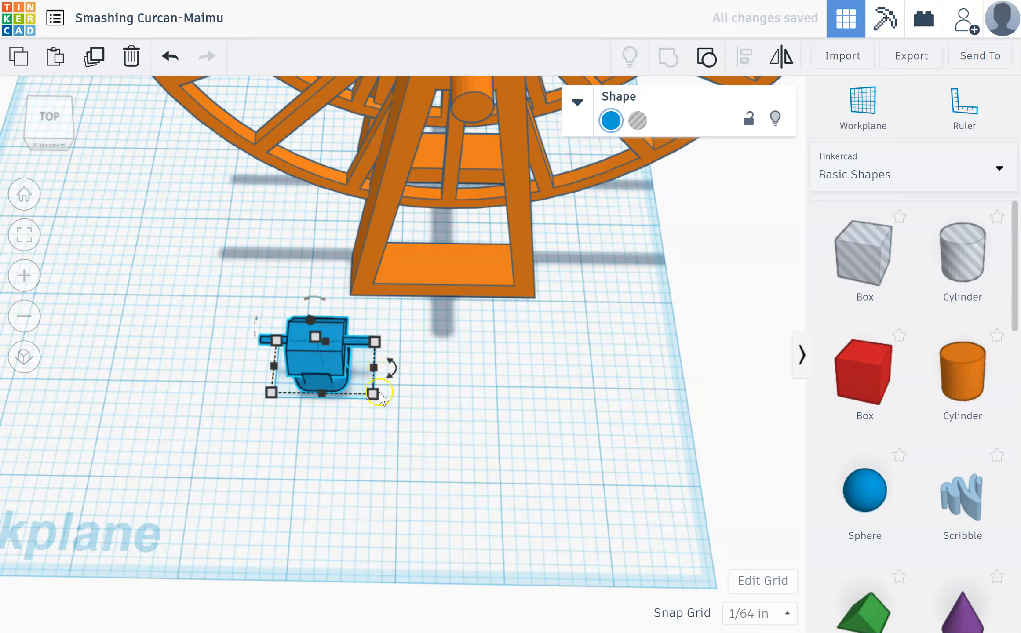
Rotate the cabin -90° about its vertical axis so its pegs run parallel to the wheel's axle, and clear the selection.
click(386, 461)
click(325, 375)
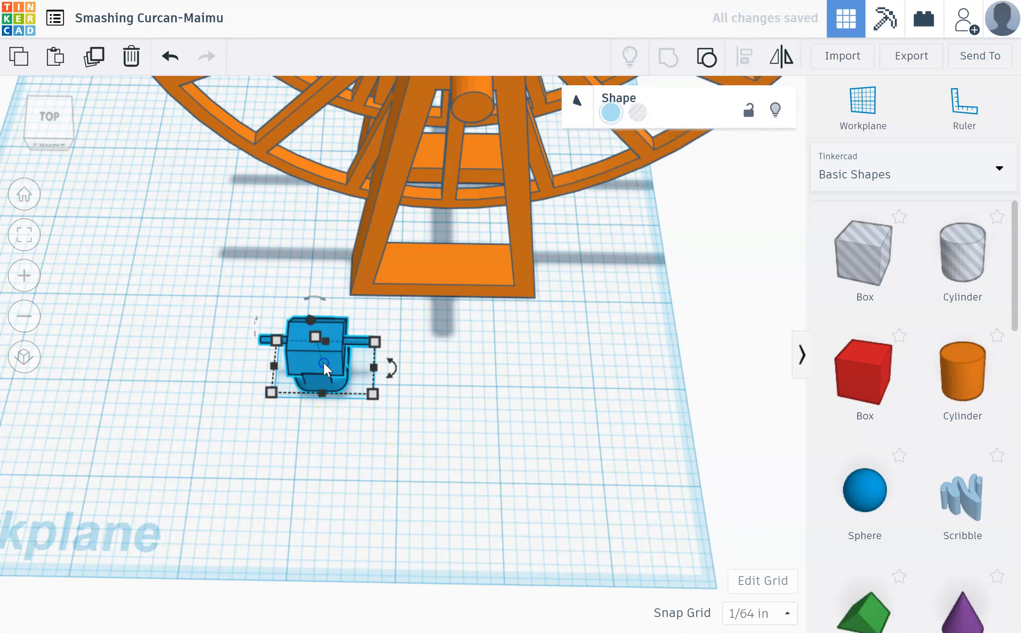
mouse_move(396, 371)
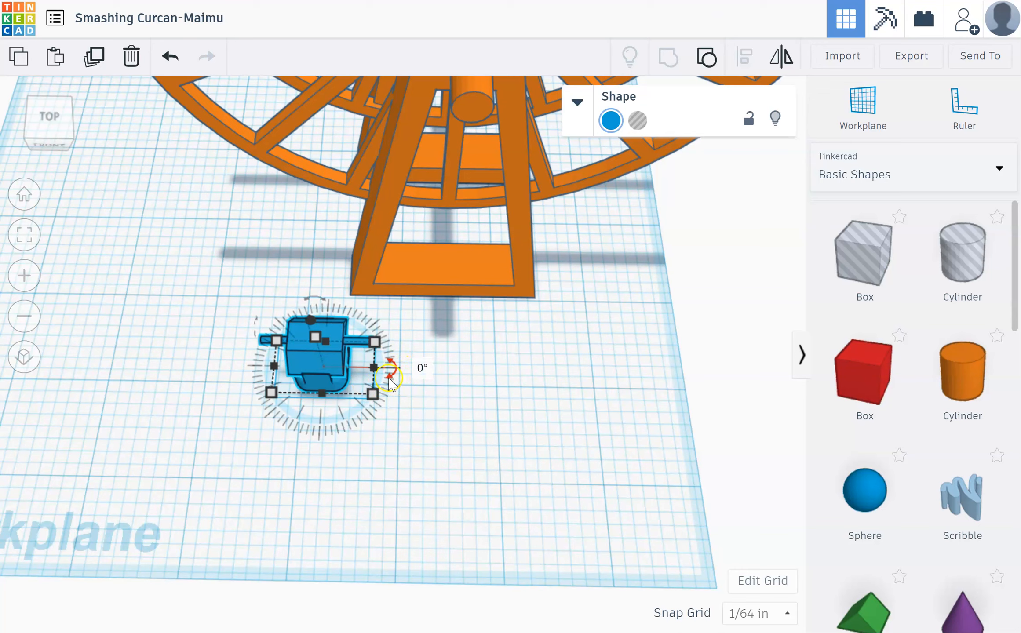
drag(404, 369, 324, 441)
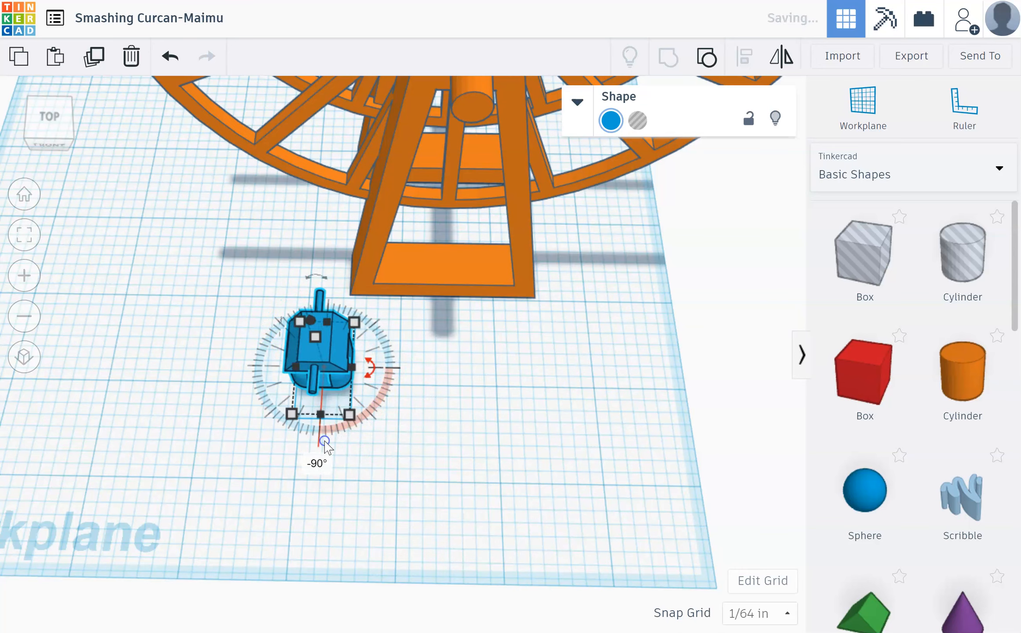
click(420, 460)
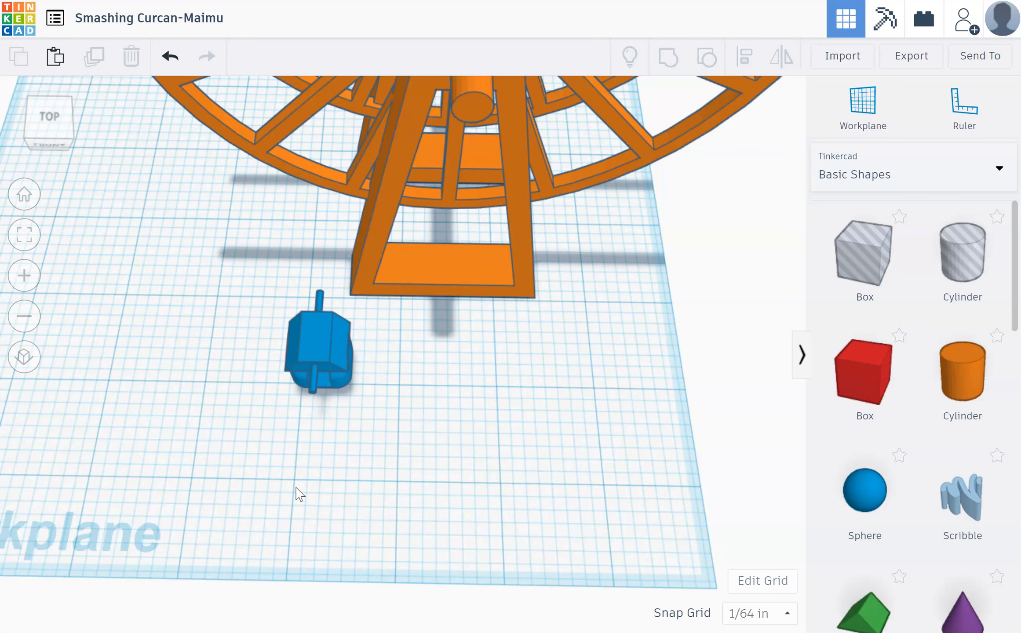
Place a temporary workplane on the front face of the front wheel.
scroll(266, 353, down, 6)
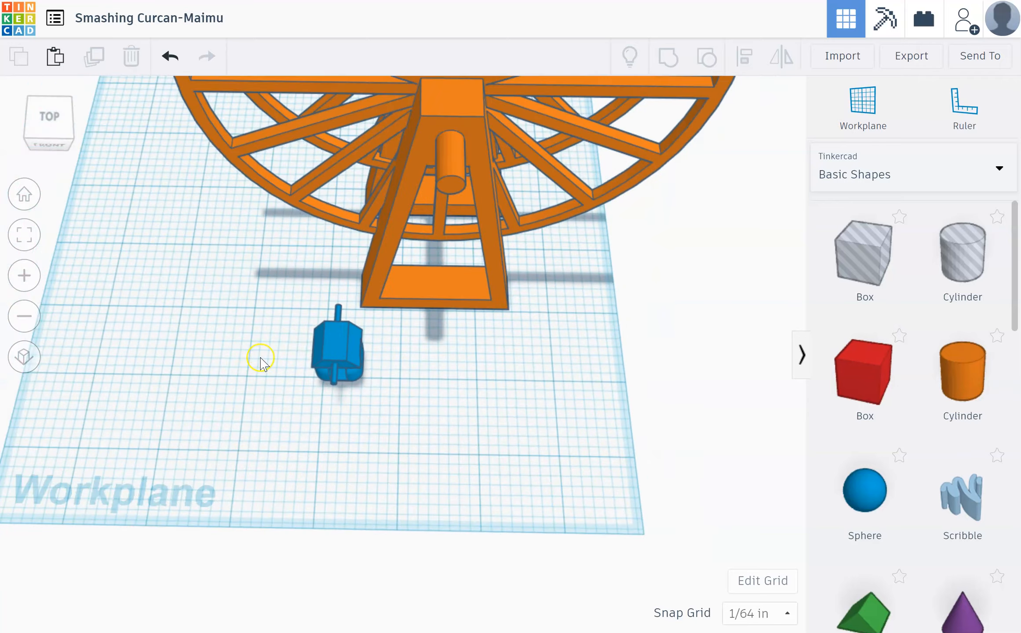
right_drag(296, 382, 297, 351)
scroll(288, 374, down, 3)
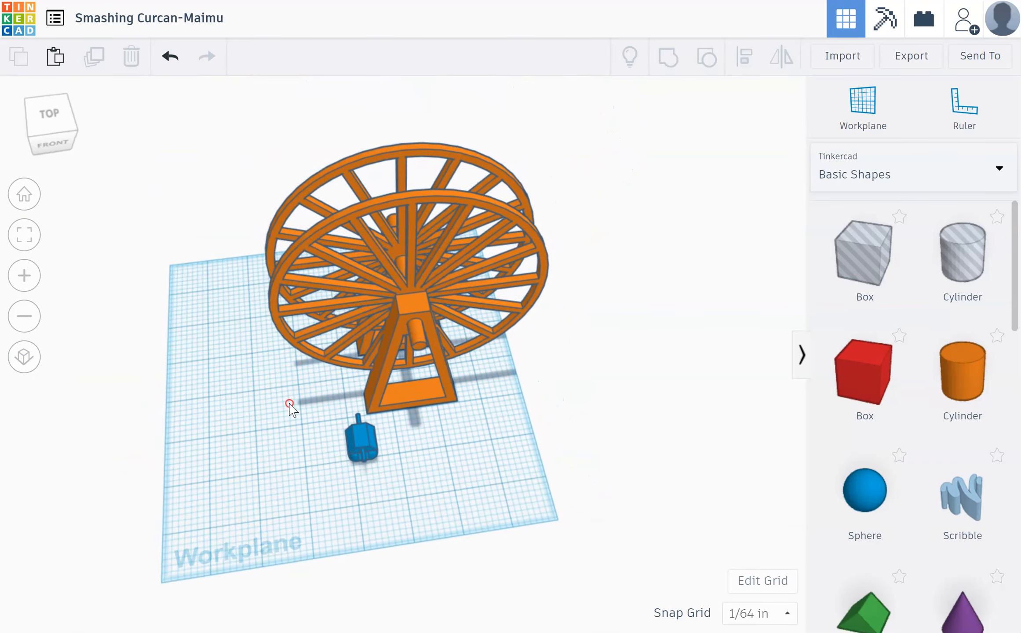
scroll(281, 425, up, 3)
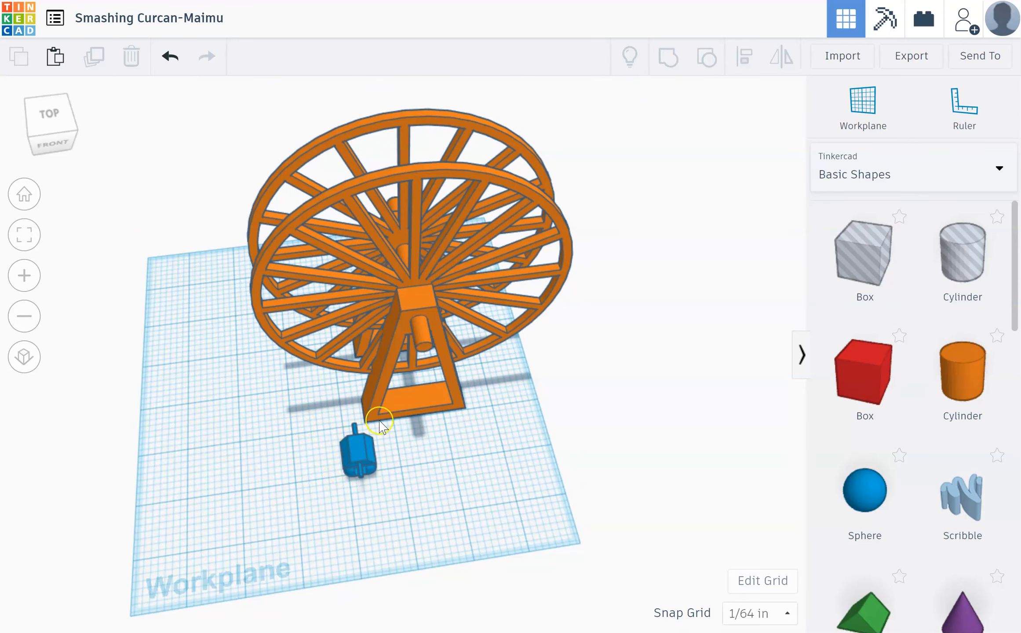
click(884, 104)
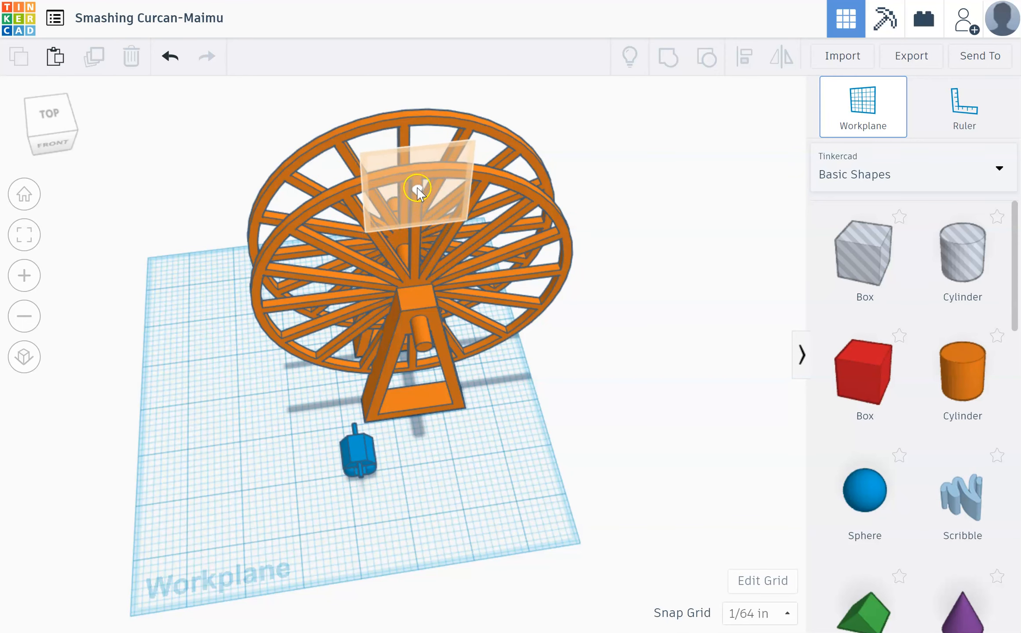
click(417, 189)
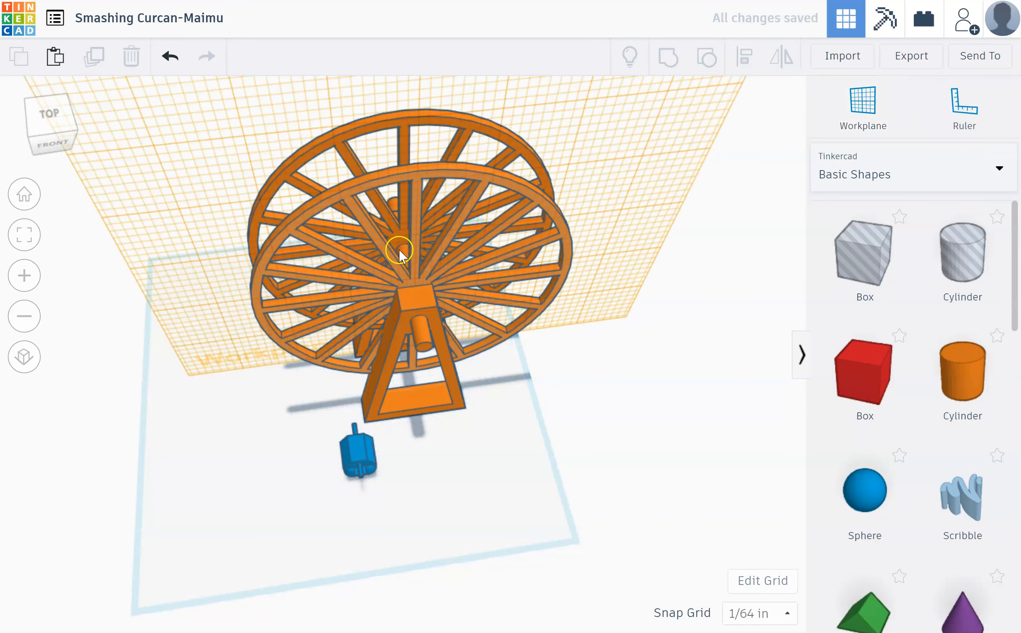
Drop the blue cabin onto the temporary workplane so it sits against the plane of the wheel's front face.
click(355, 449)
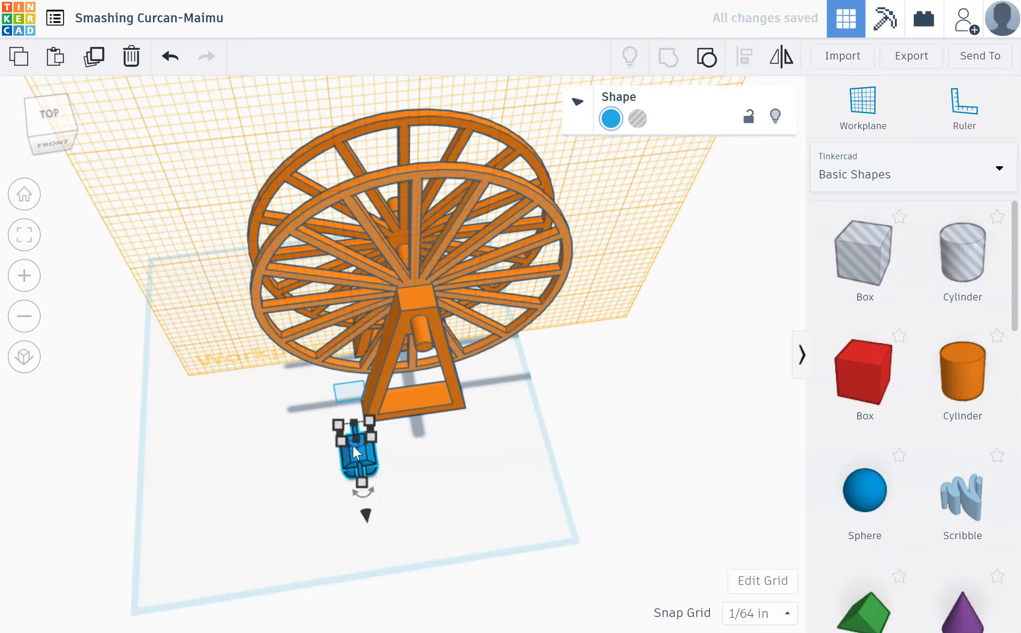
click(368, 470)
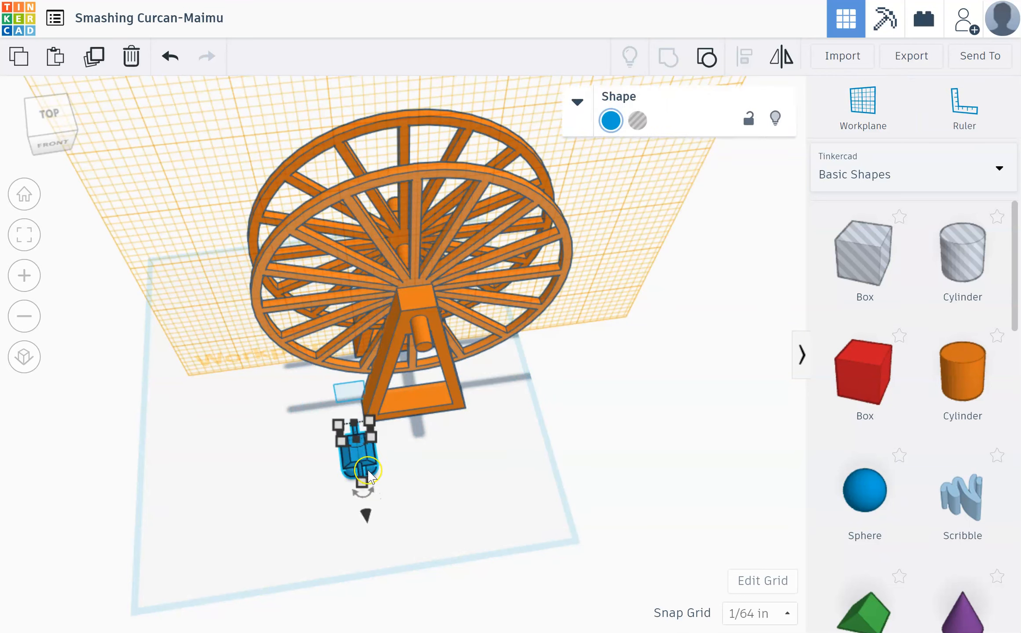
key(ctrl+z)
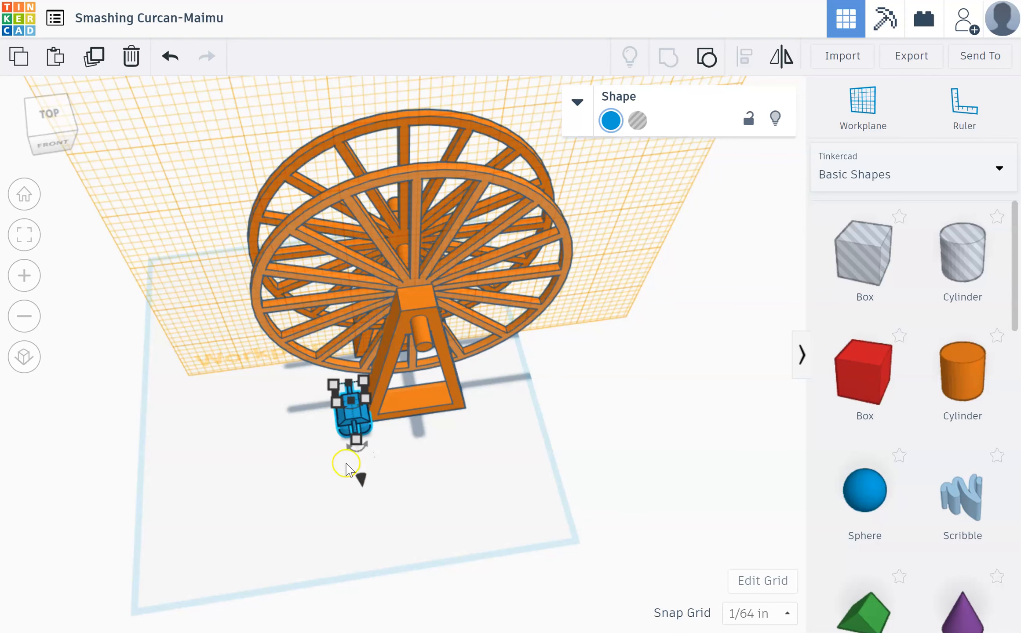
Move the cabin along the workplane to the top of the wheel, about 5.19 in up and 1.25 in sideways.
right_drag(428, 515, 401, 471)
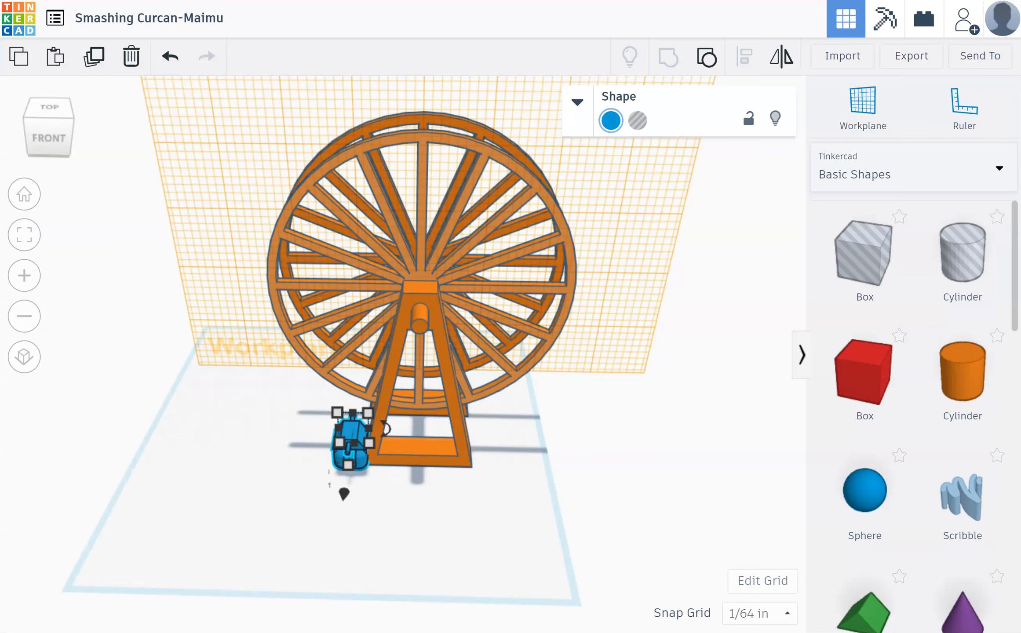
drag(354, 434, 425, 142)
scroll(409, 185, up, 3)
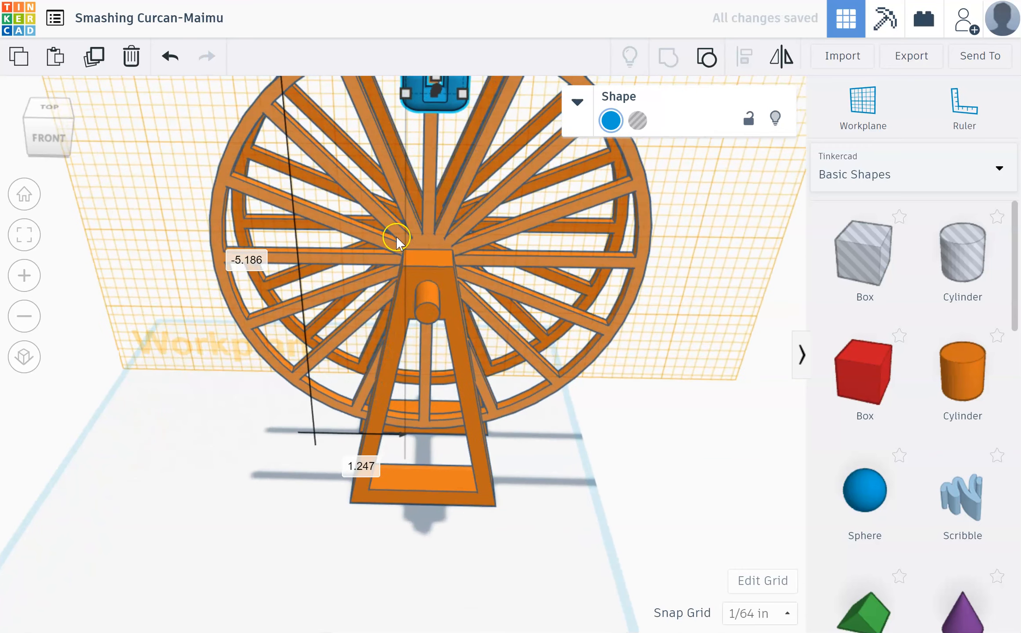
click(24, 276)
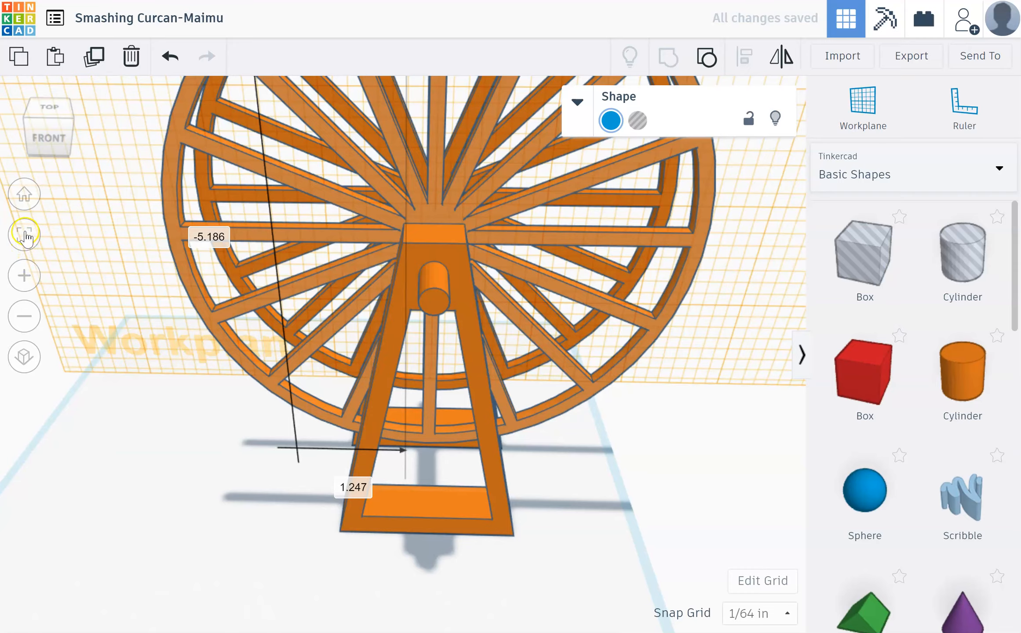
click(25, 235)
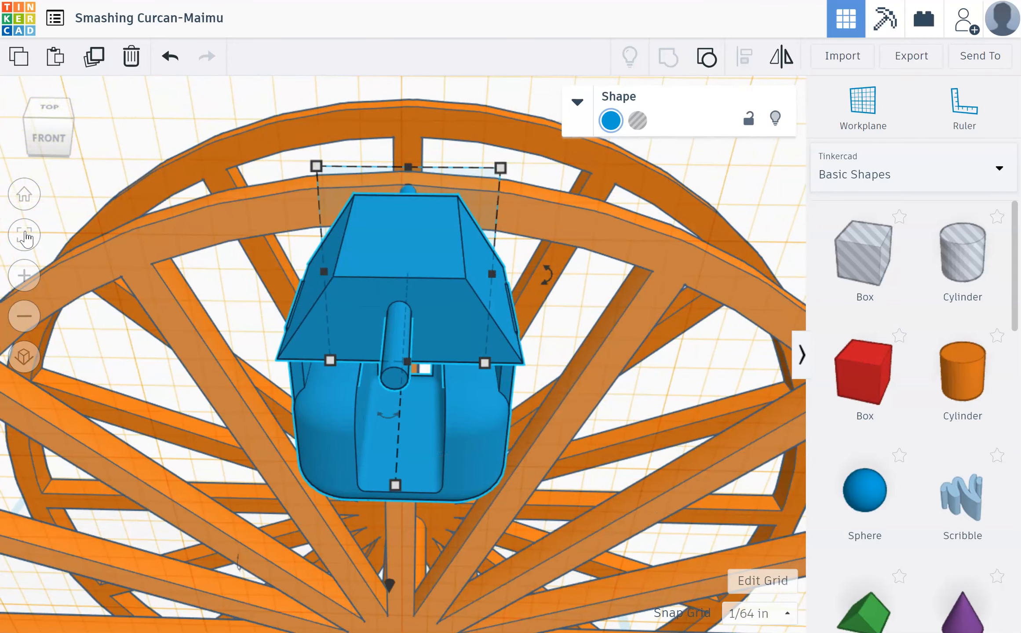
Examine how the cabin sits at the top of the wheel, ending in a flat orthographic front view.
scroll(268, 409, down, 2)
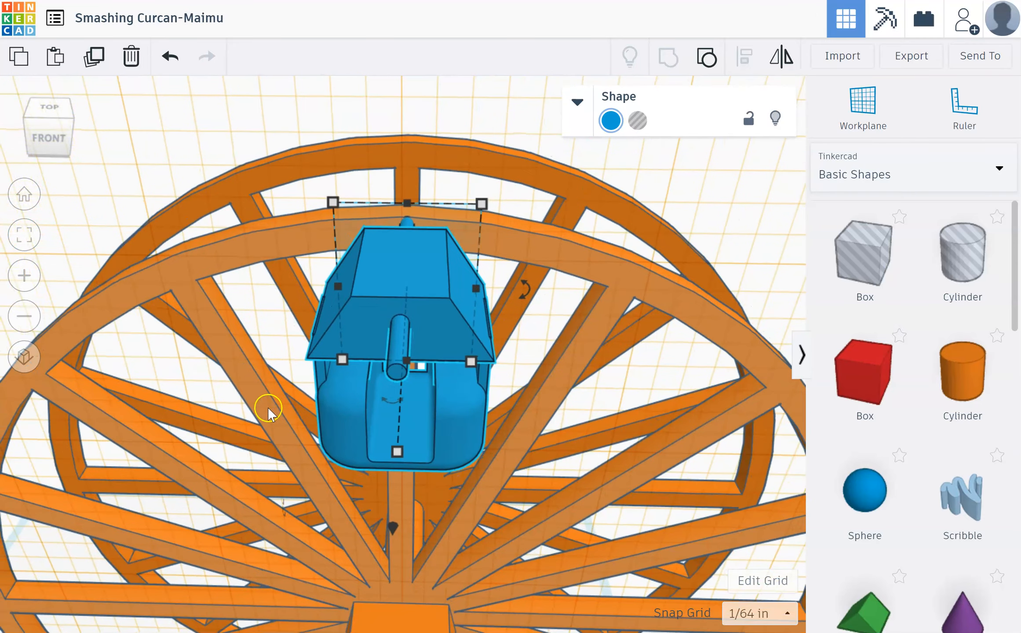
right_drag(300, 447, 277, 449)
scroll(277, 457, down, 5)
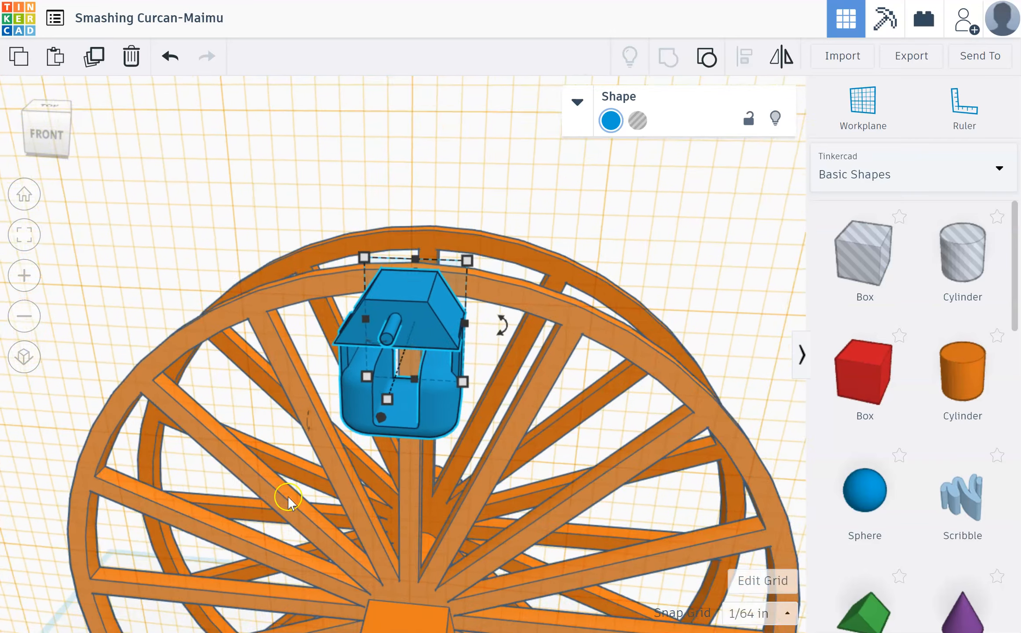
scroll(286, 515, down, 3)
mouse_move(395, 542)
right_down()
mouse_move(411, 536)
mouse_move(395, 539)
right_up()
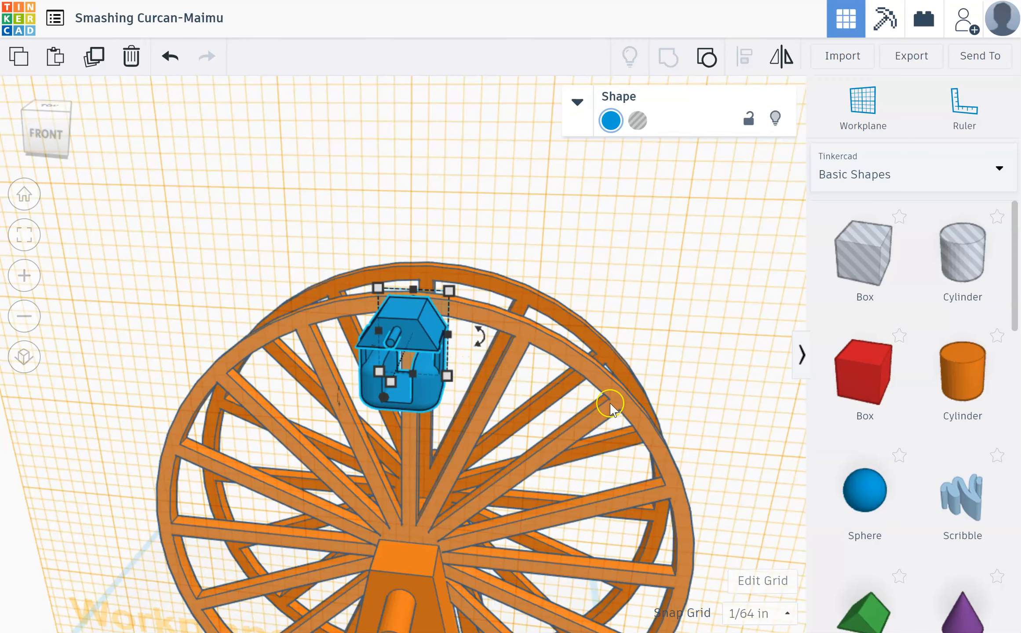
right_drag(574, 592, 425, 531)
scroll(425, 530, down, 2)
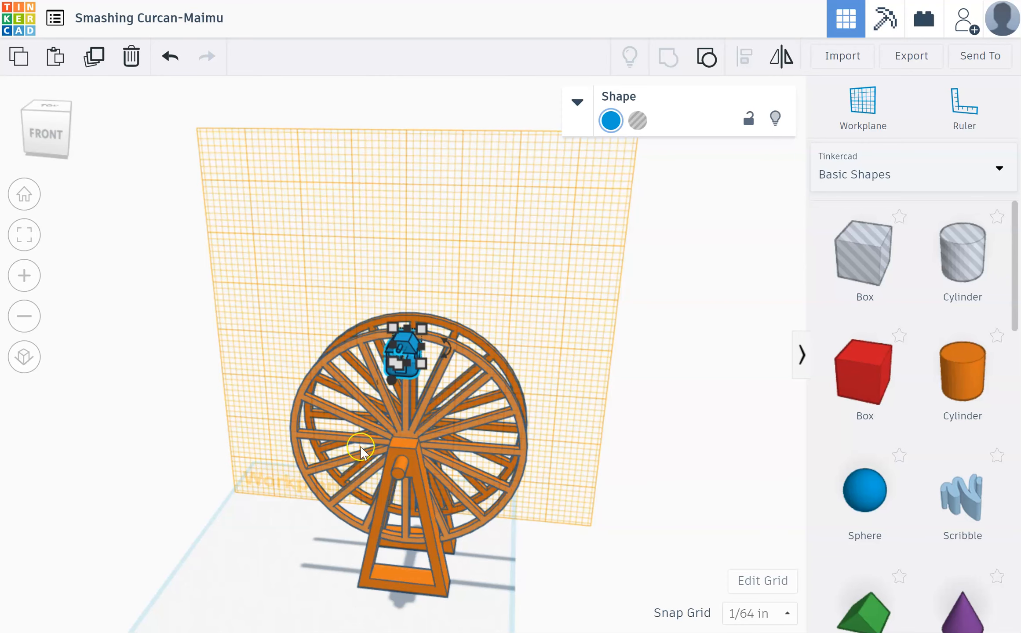
scroll(418, 345, up, 5)
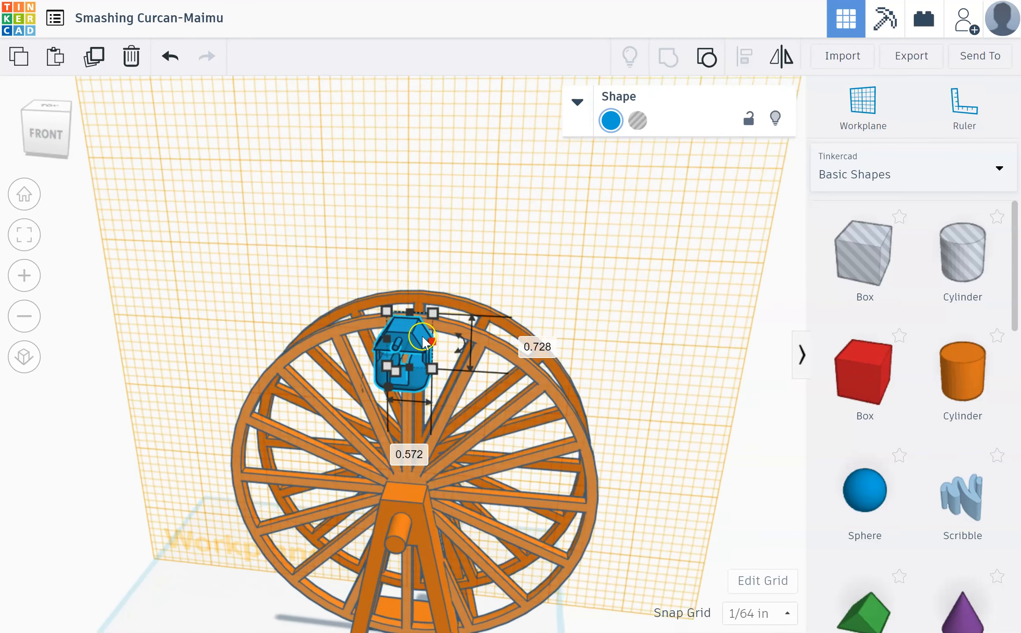
scroll(420, 343, up, 2)
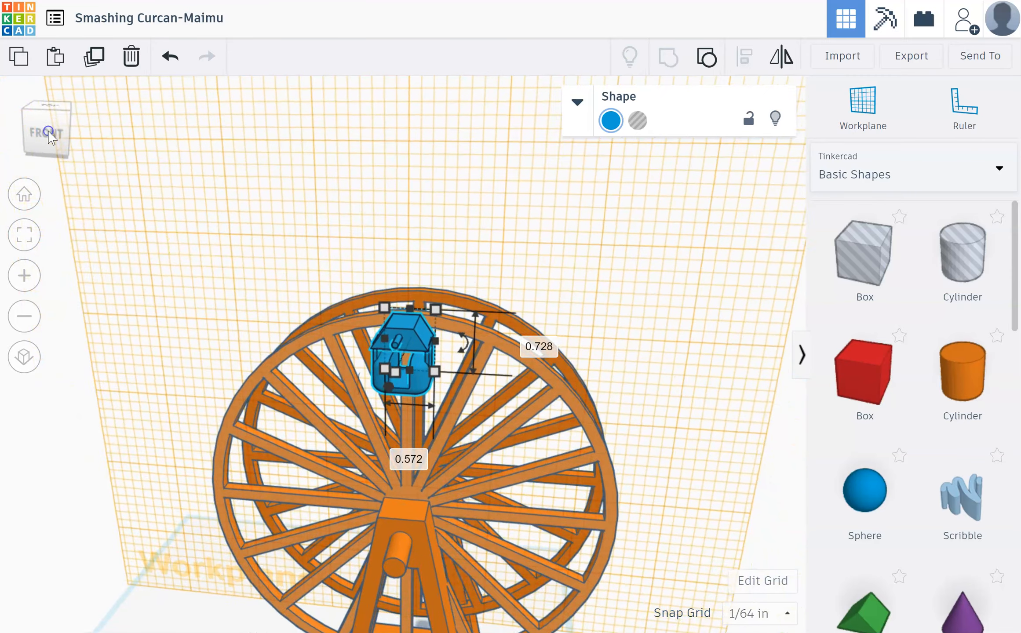
click(49, 133)
click(24, 356)
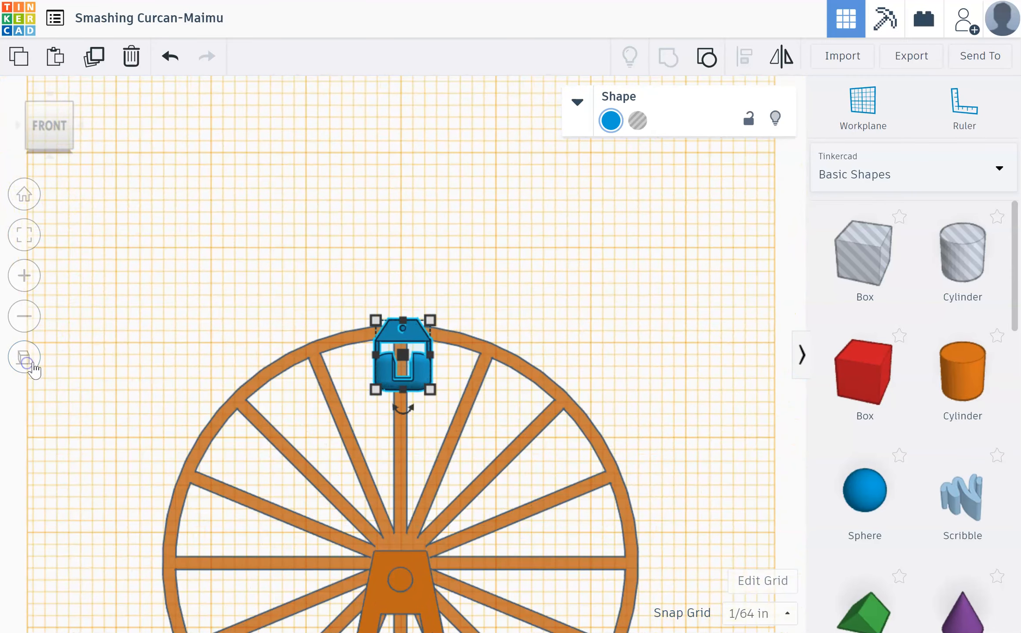
Reopen the Ferris wheel design for editing from its design page.
drag(271, 296, 272, 298)
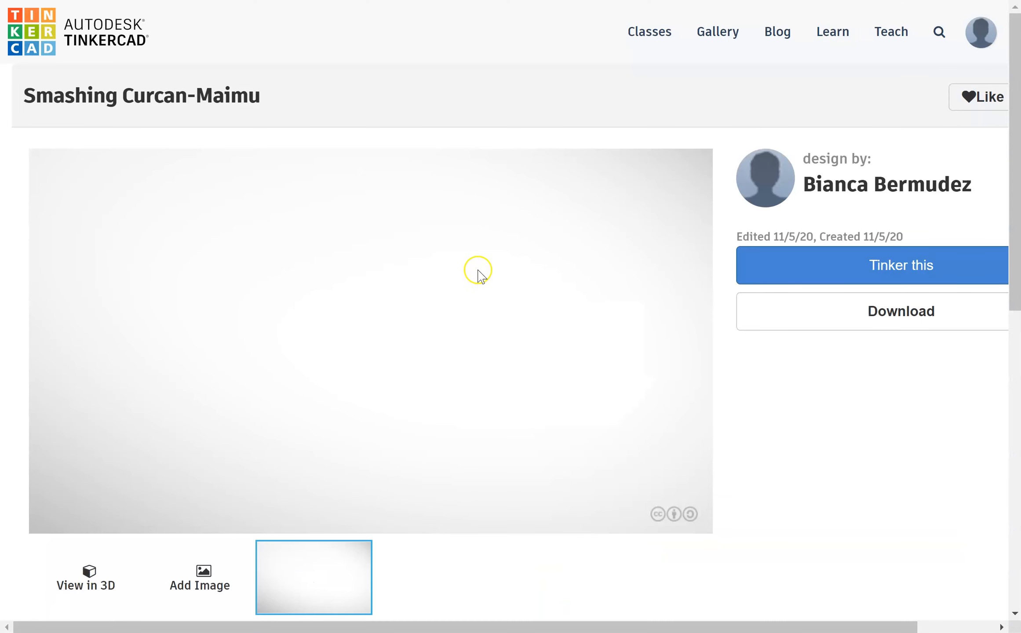
click(873, 276)
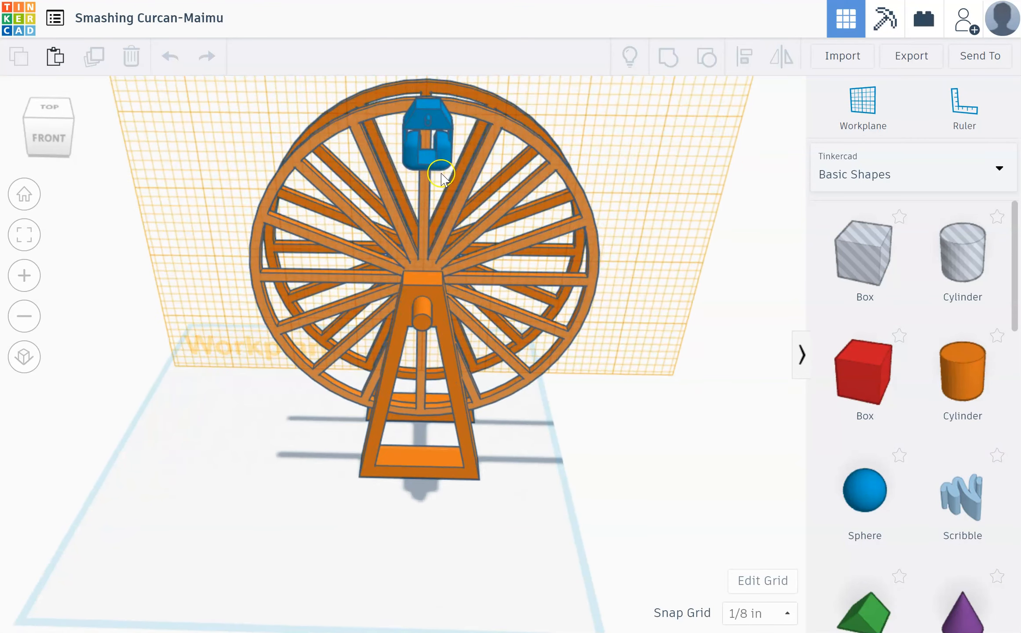
Set the snap grid to 1/64 in and, in a flat orthographic front view, nudge the top cabin until it is centred on the vertical spoke.
click(48, 141)
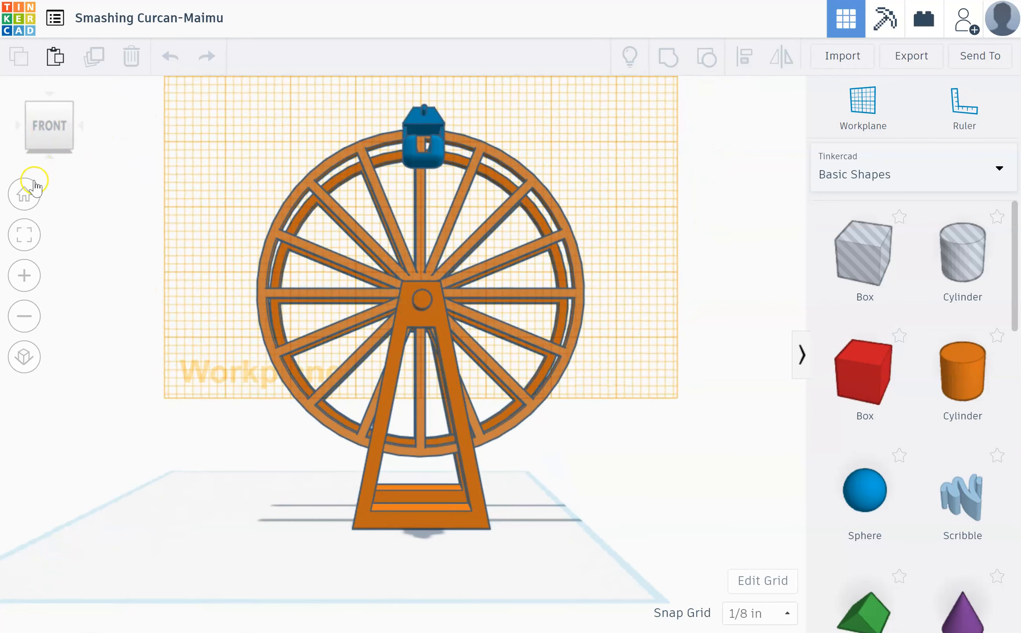
click(25, 238)
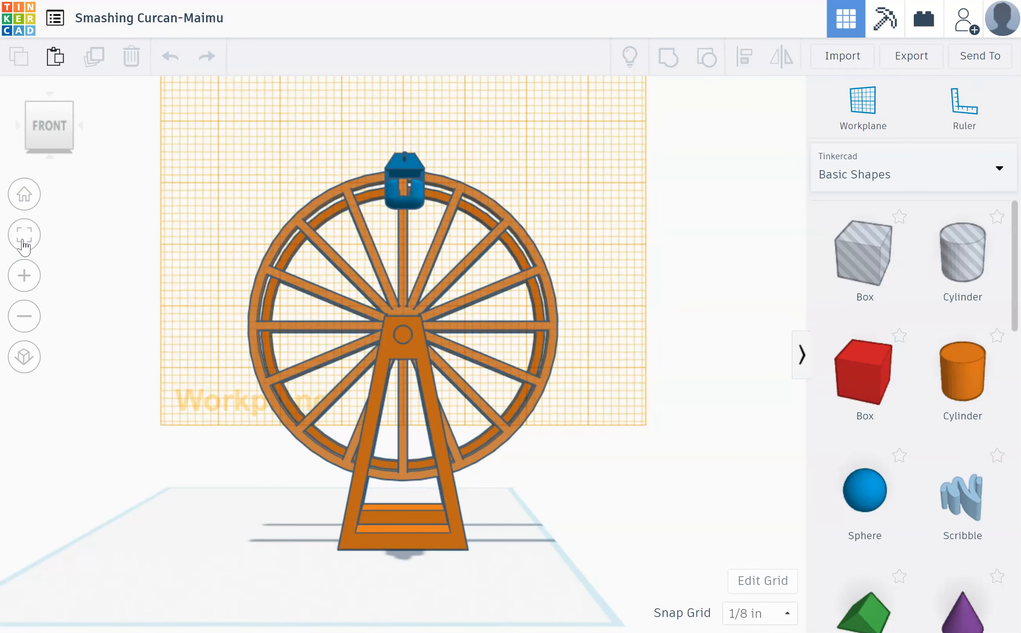
click(17, 357)
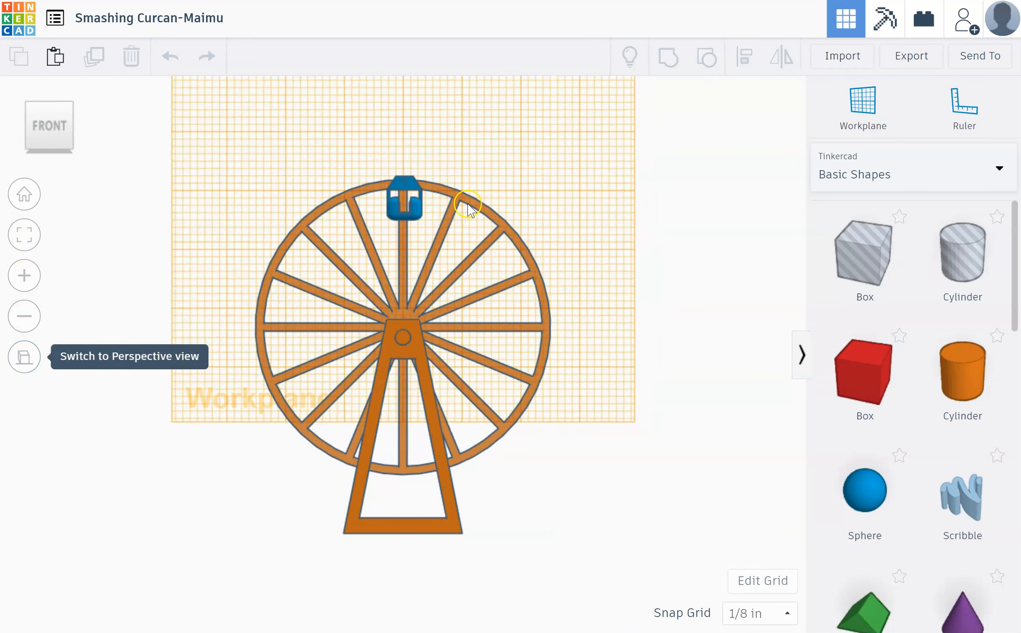
scroll(438, 174, up, 3)
middle_drag(437, 174, 438, 429)
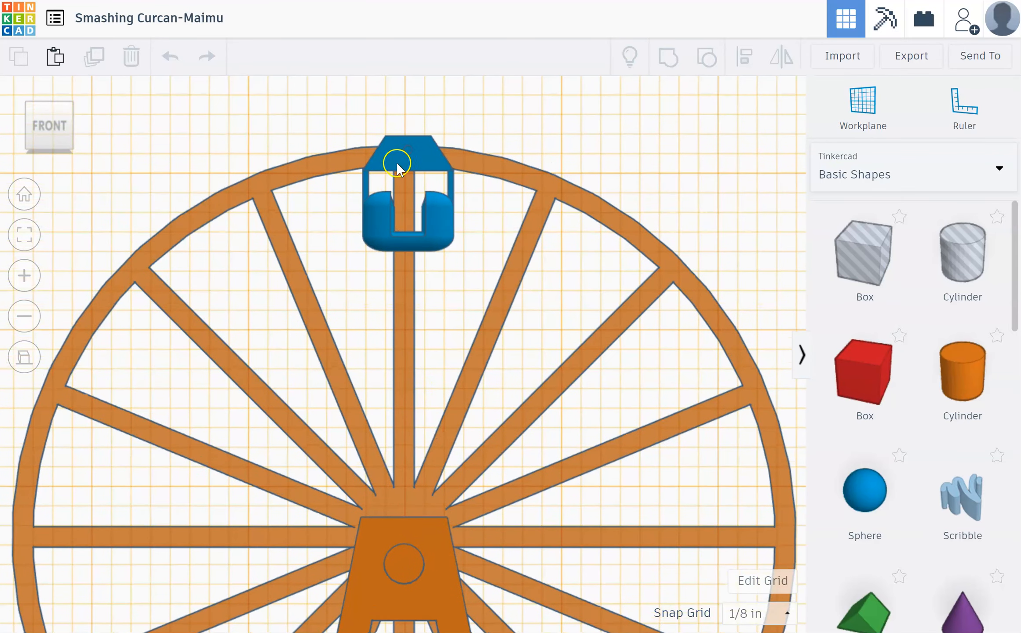
drag(391, 167, 392, 160)
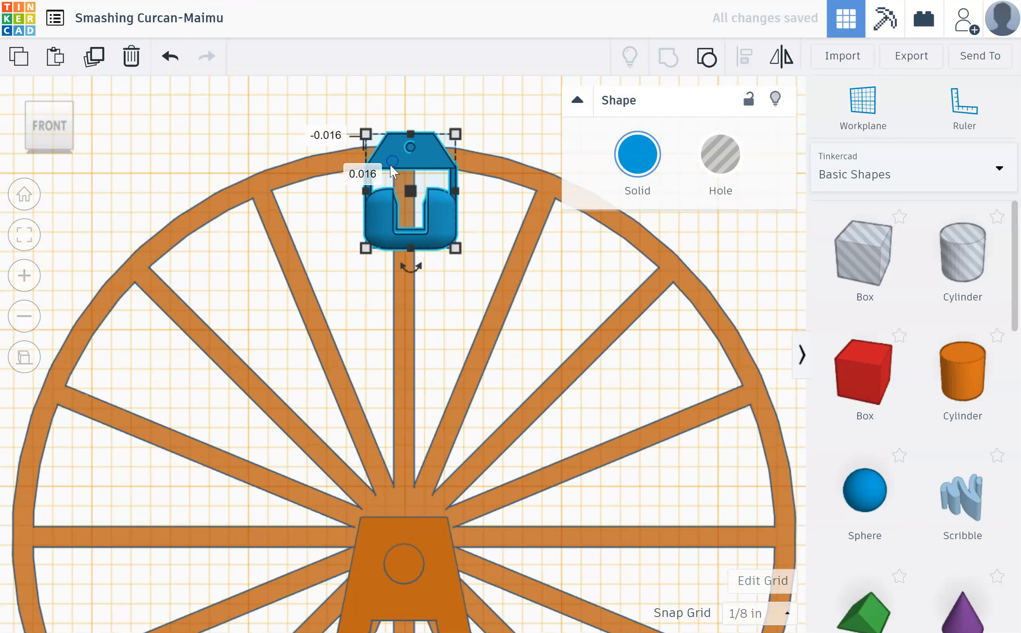
click(751, 615)
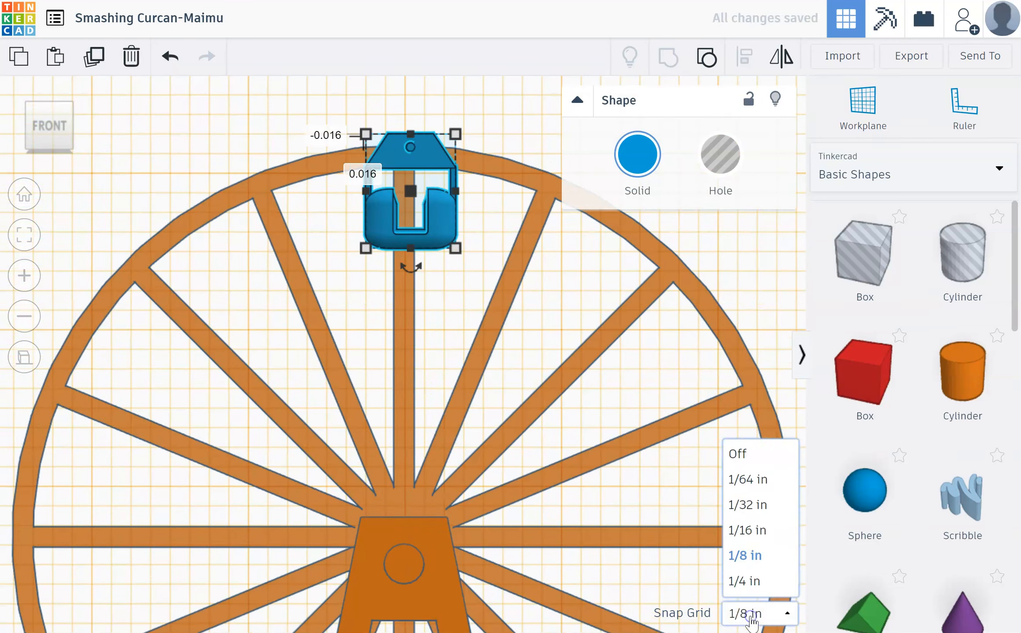
click(755, 482)
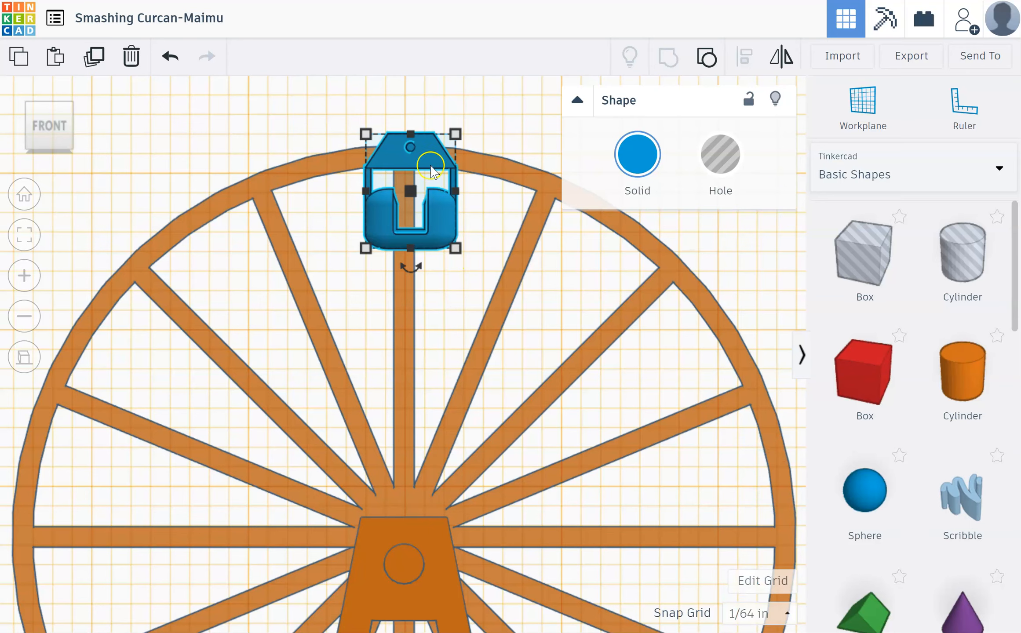
click(751, 613)
click(747, 482)
drag(418, 151, 412, 158)
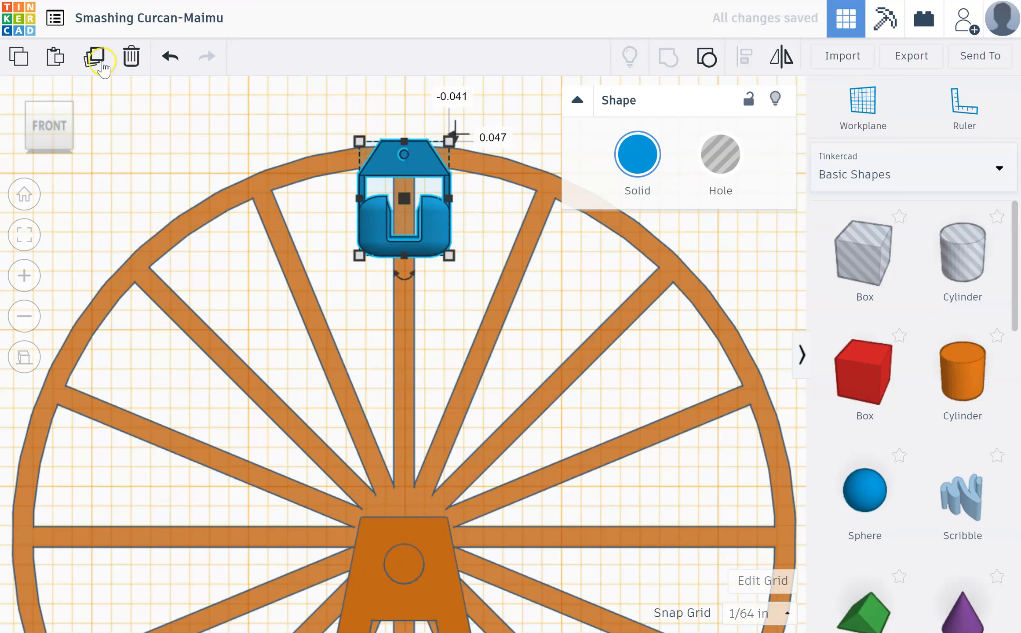
Duplicate the top cabin and place the copy at the upper-right diagonal spoke's end, about 1.703 in across and 0.719 in down.
click(94, 57)
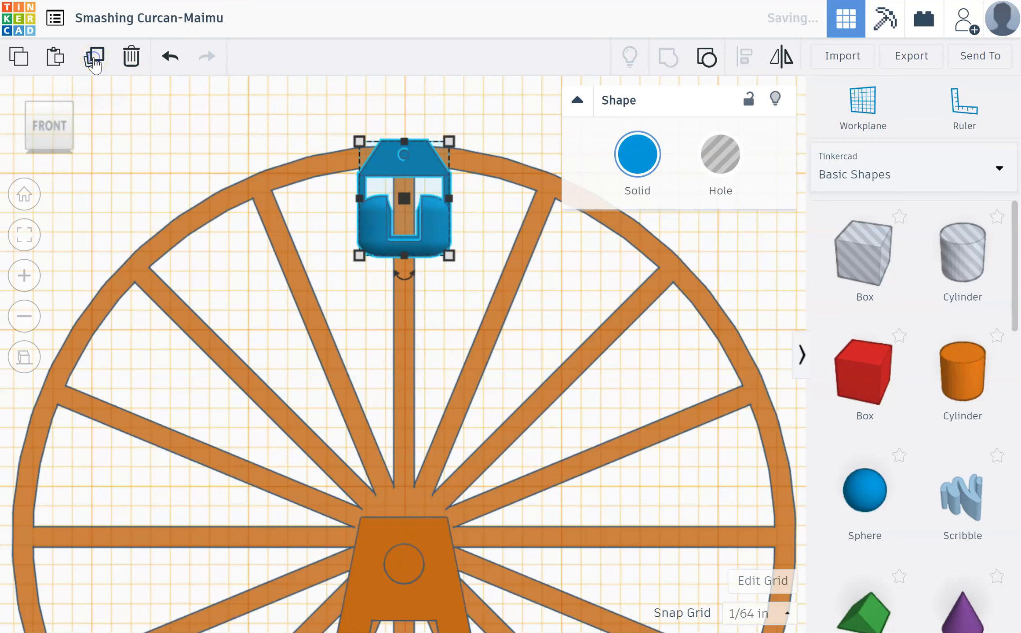
drag(417, 162, 689, 280)
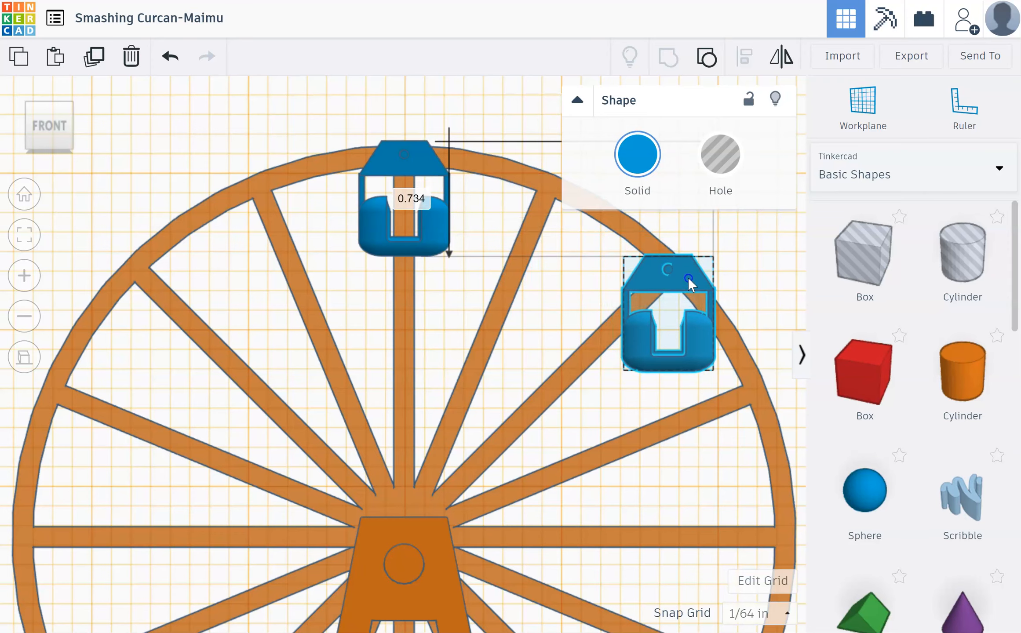
drag(689, 278, 689, 276)
scroll(654, 315, down, 1)
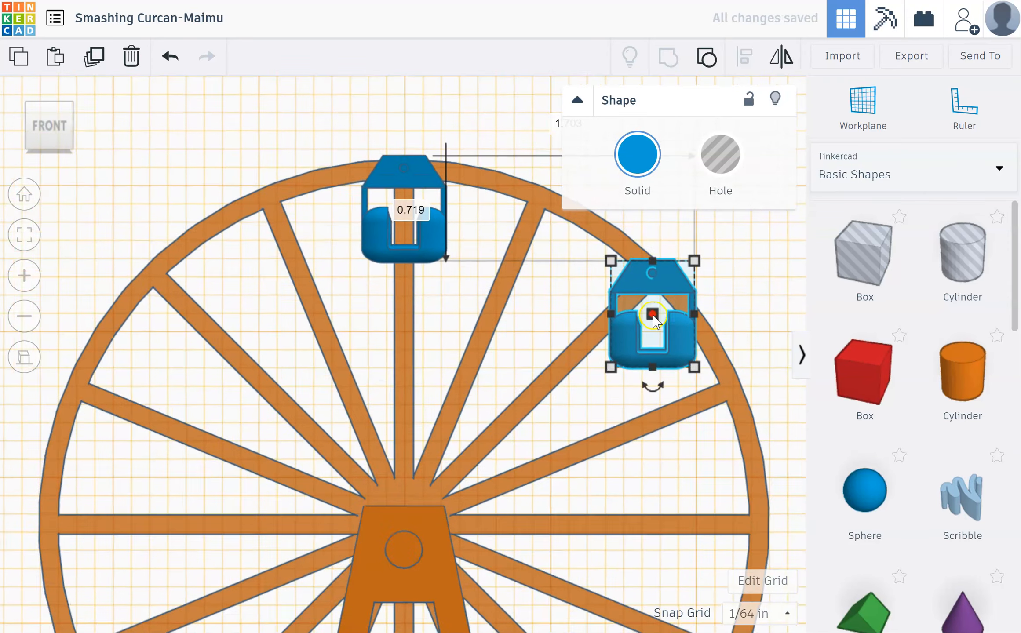
Duplicate the cabin again and place the copy at the outer end of the right horizontal spoke.
click(92, 66)
scroll(399, 332, down, 2)
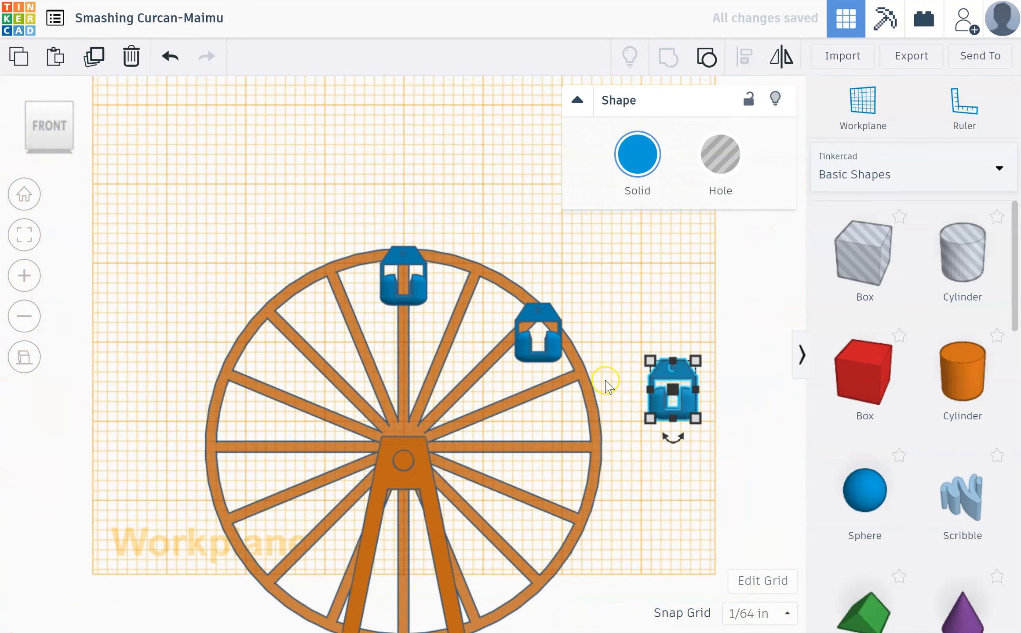
drag(657, 377, 580, 458)
Duplicate the right-hand cabin and place the copy at the rim end of the lower-right diagonal spoke.
click(85, 61)
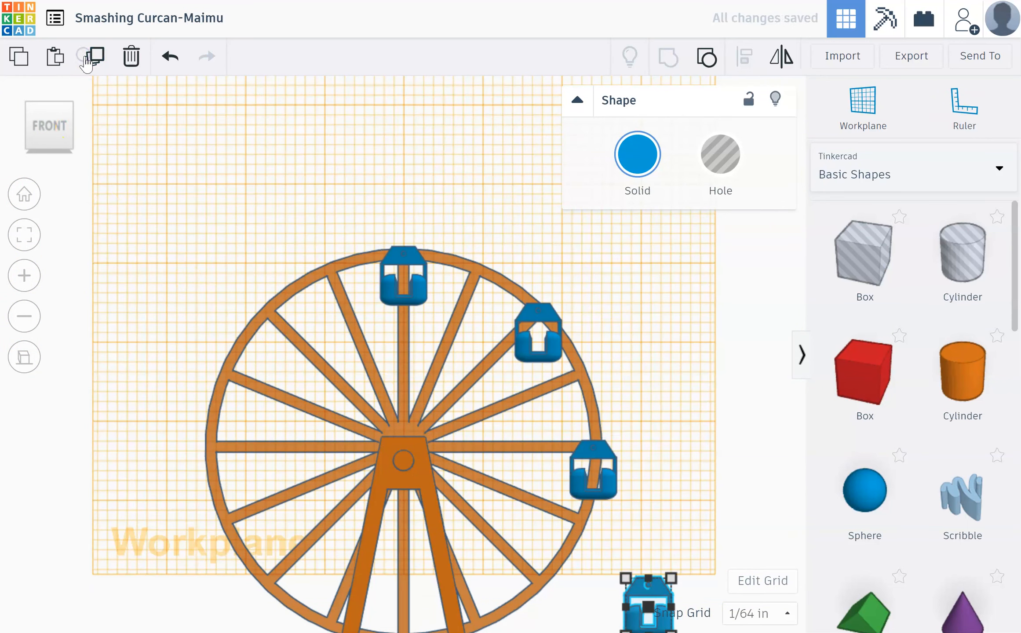
scroll(438, 478, down, 3)
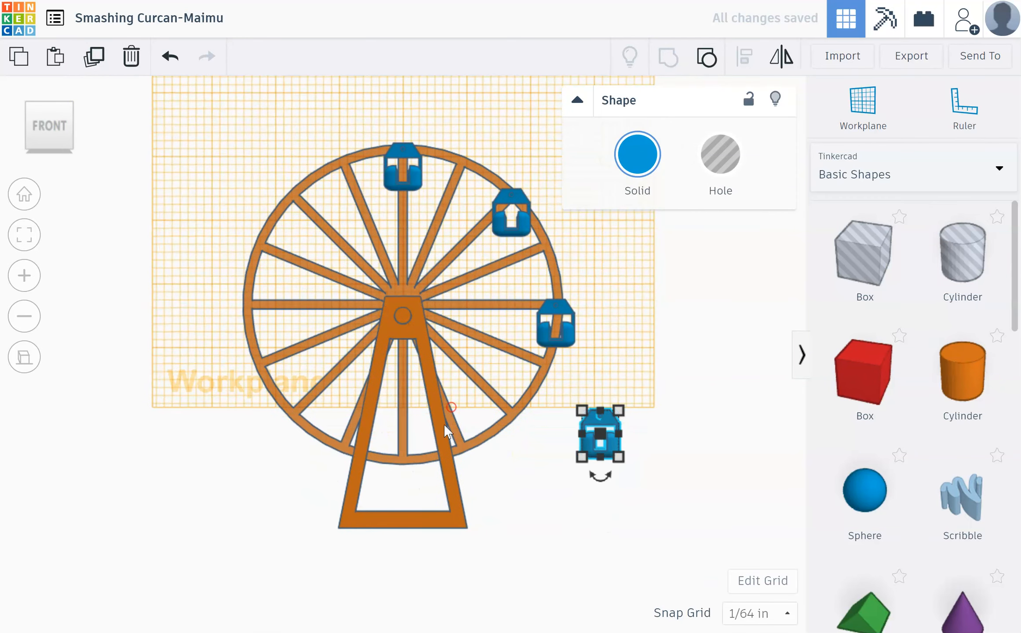
scroll(444, 424, up, 3)
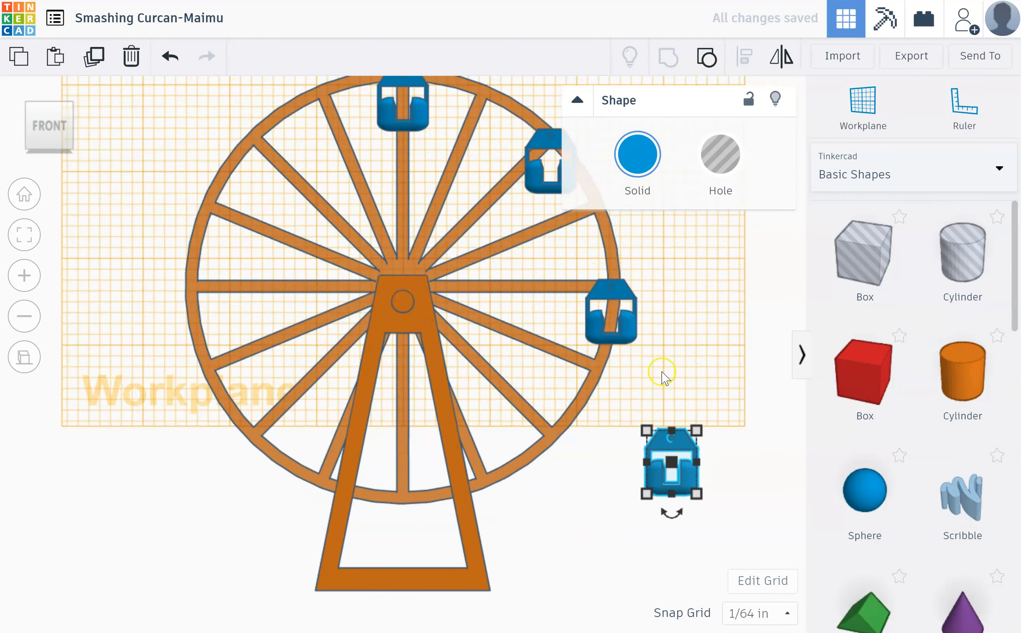
drag(659, 445, 537, 438)
Add two more cabin copies, one at the bottom of the wheel and one at the lower-left diagonal spoke's end.
click(94, 56)
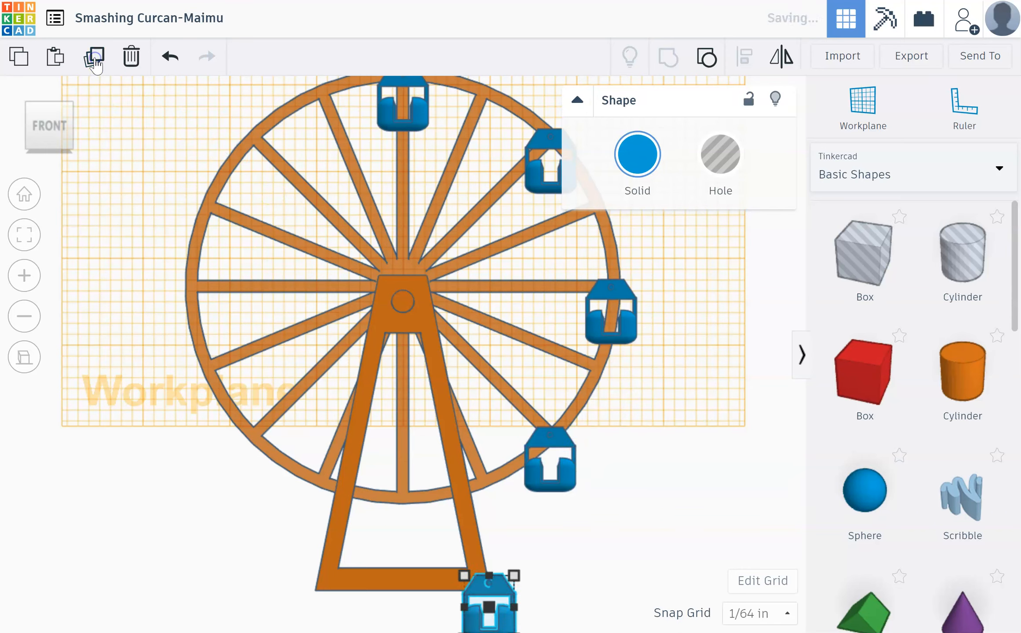
drag(476, 591, 388, 509)
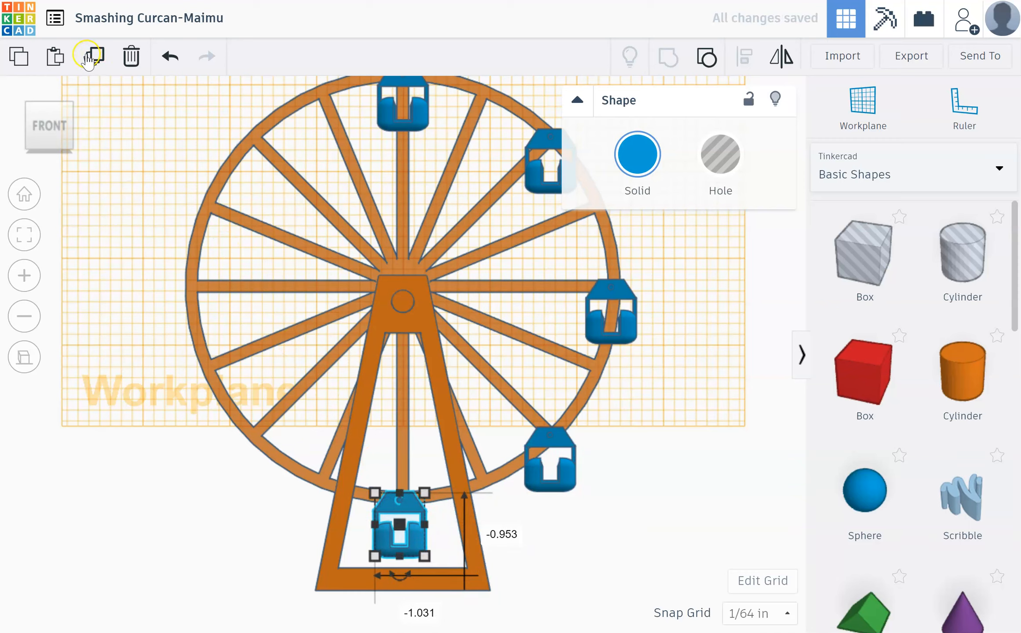
click(89, 57)
drag(241, 560, 243, 445)
Duplicate the lower-left cabin and place the copy at its original size at the outer end of the left horizontal spoke.
click(94, 61)
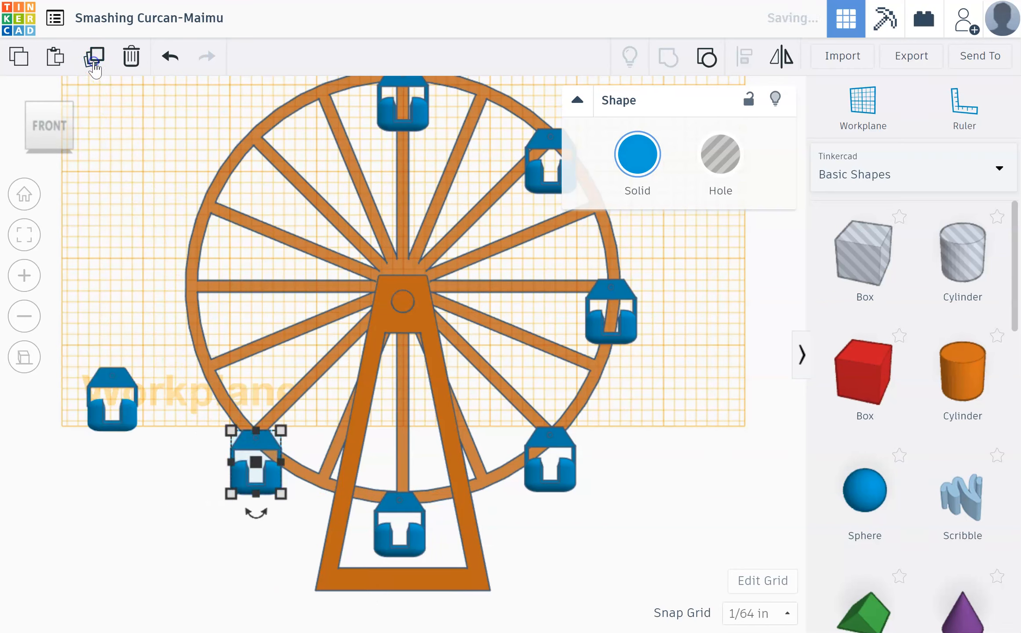
drag(130, 376, 160, 360)
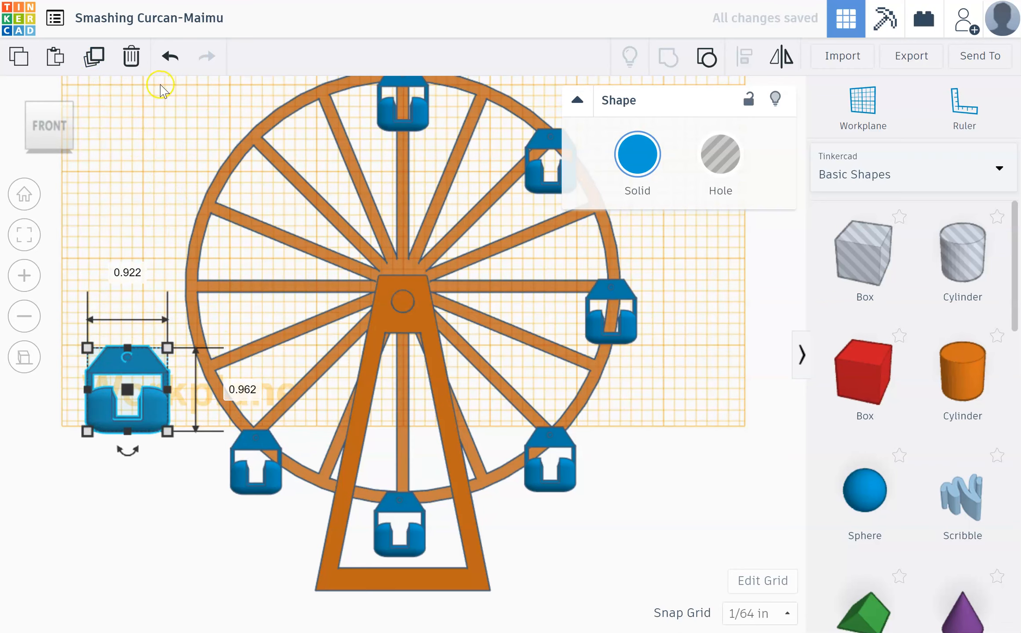
click(170, 61)
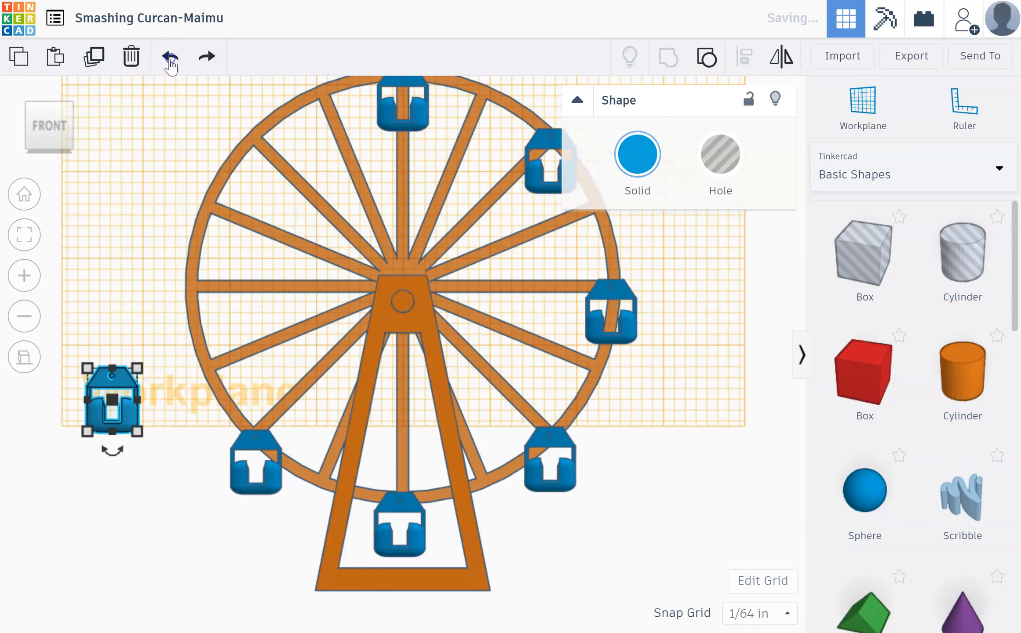
click(142, 497)
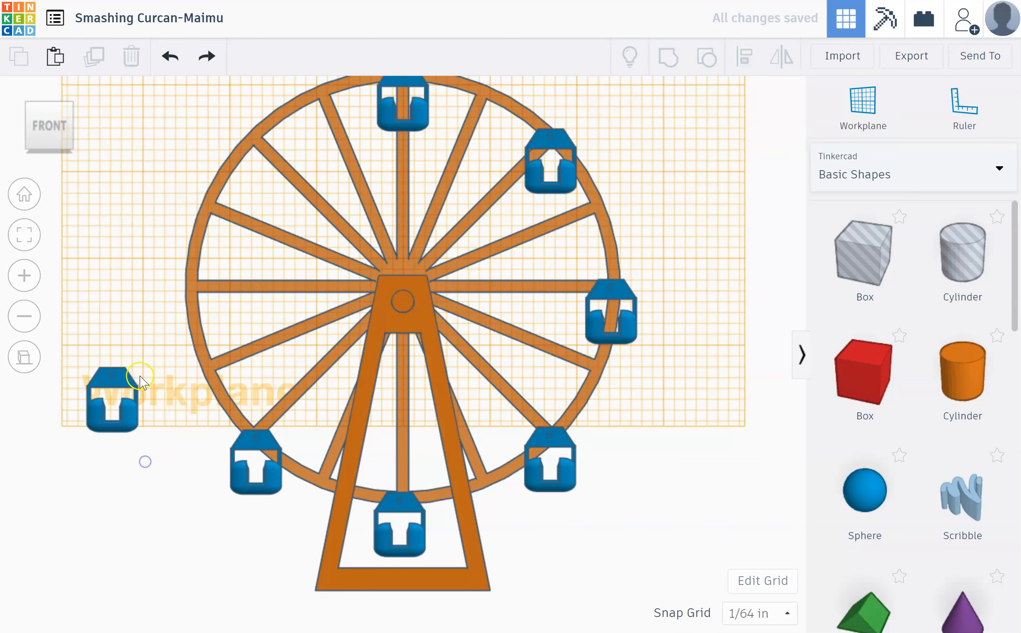
drag(140, 377, 205, 290)
Duplicate the left cabin and place the copy at the upper-left diagonal spoke's end, about 0.672 in across and 1.766 in up.
click(93, 56)
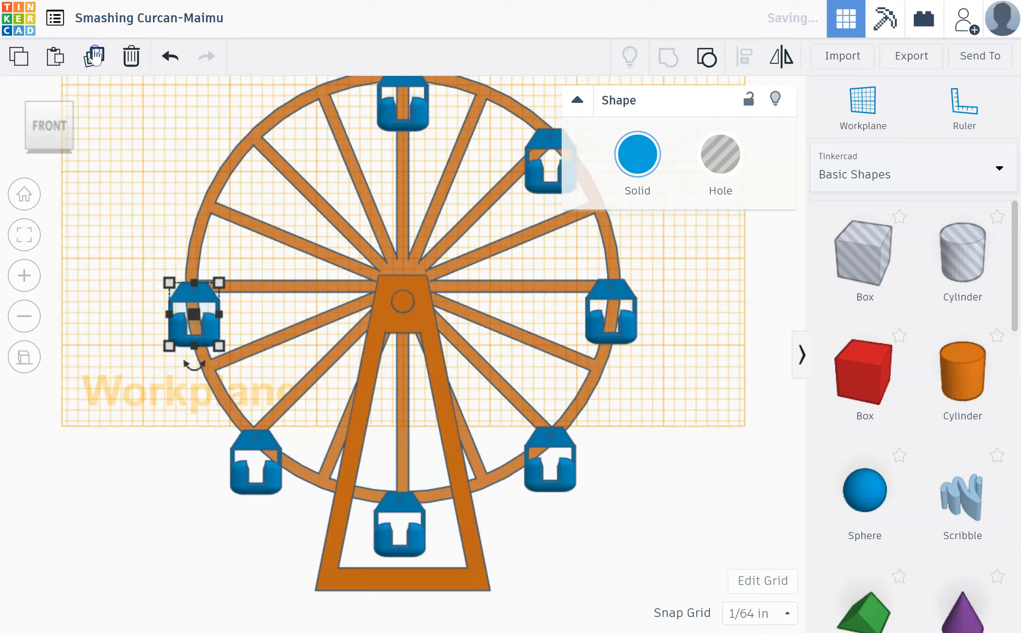
drag(191, 275, 261, 142)
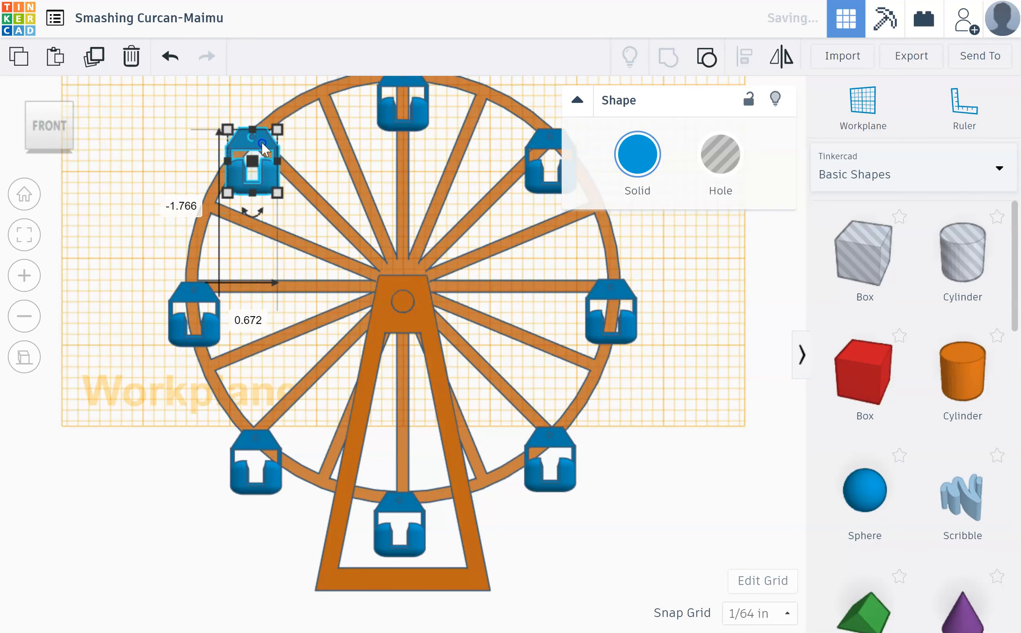
scroll(506, 440, down, 3)
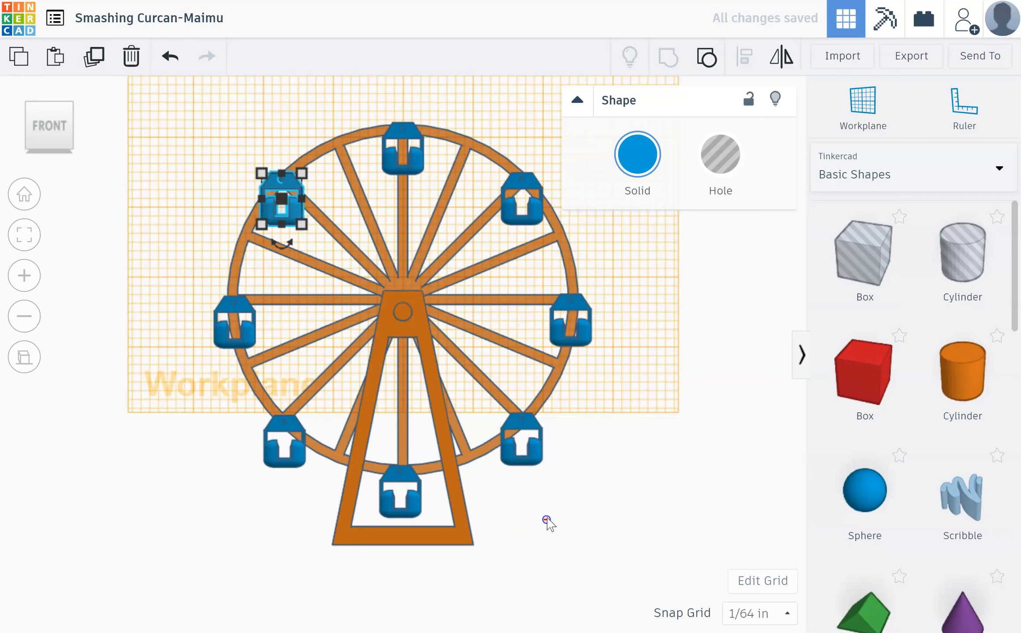
click(547, 523)
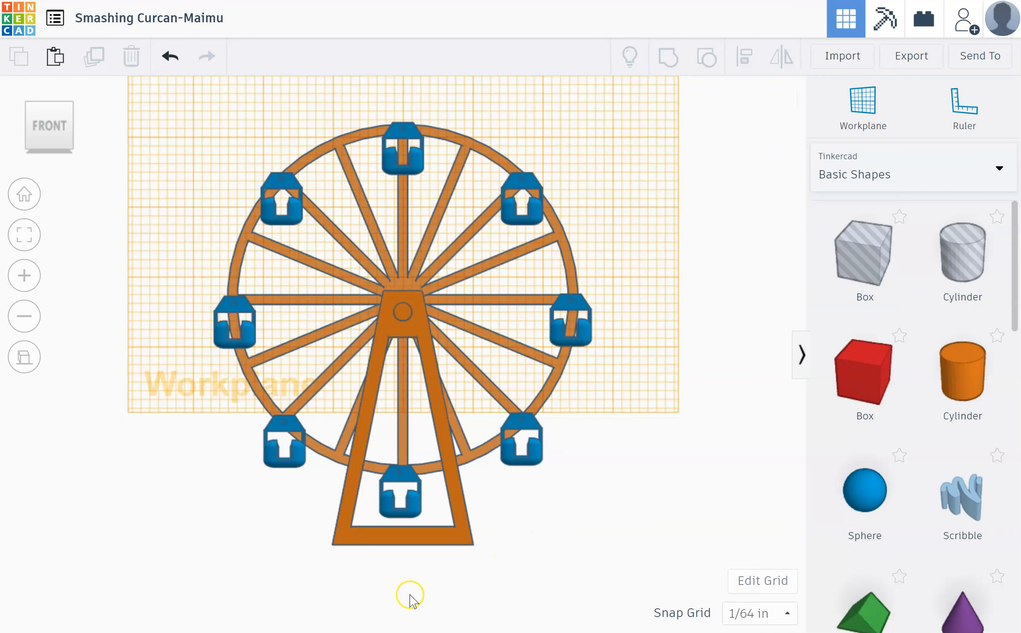
Switch to an angled perspective view of the wheel and return the workplane to the default base grid.
click(47, 110)
click(22, 358)
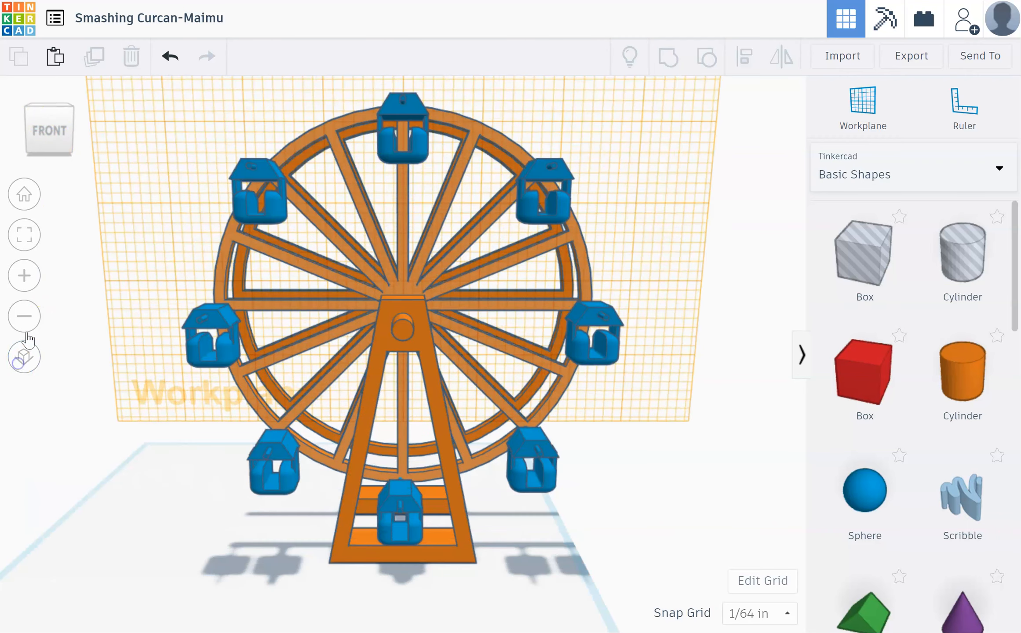
click(47, 111)
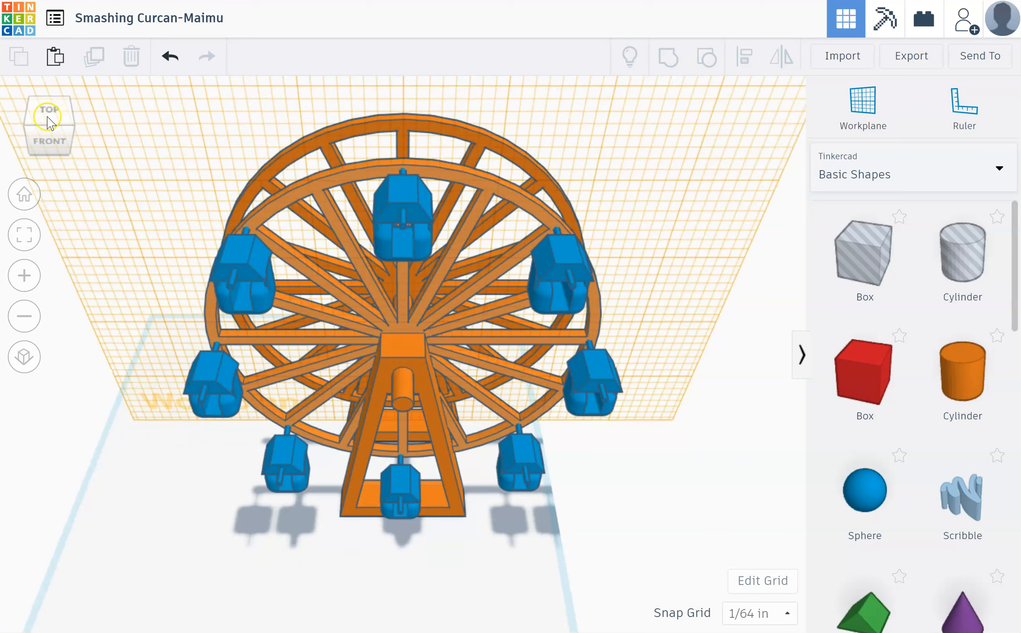
click(27, 127)
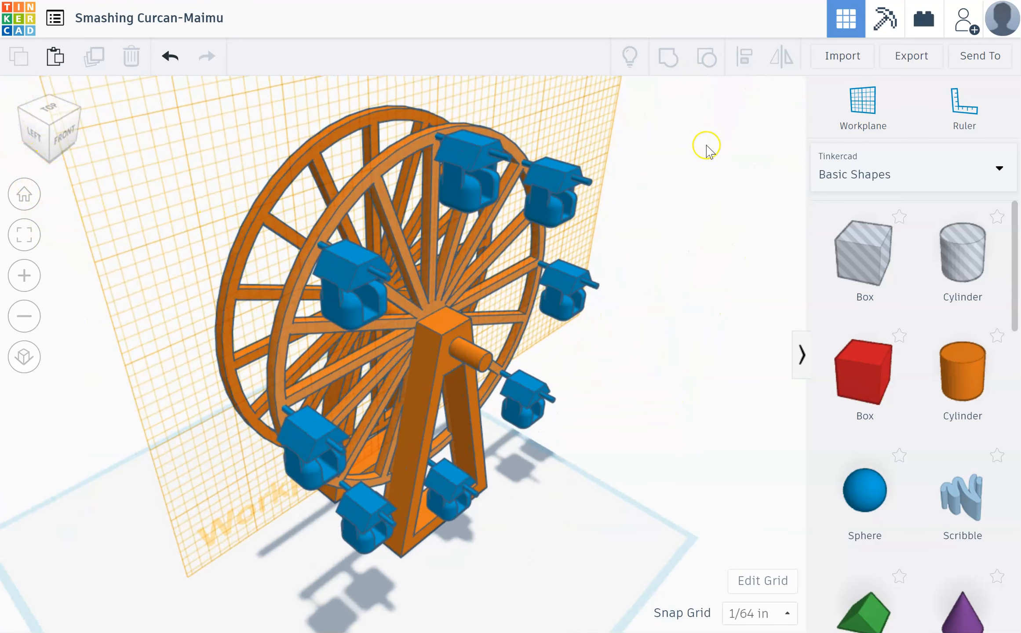
click(867, 113)
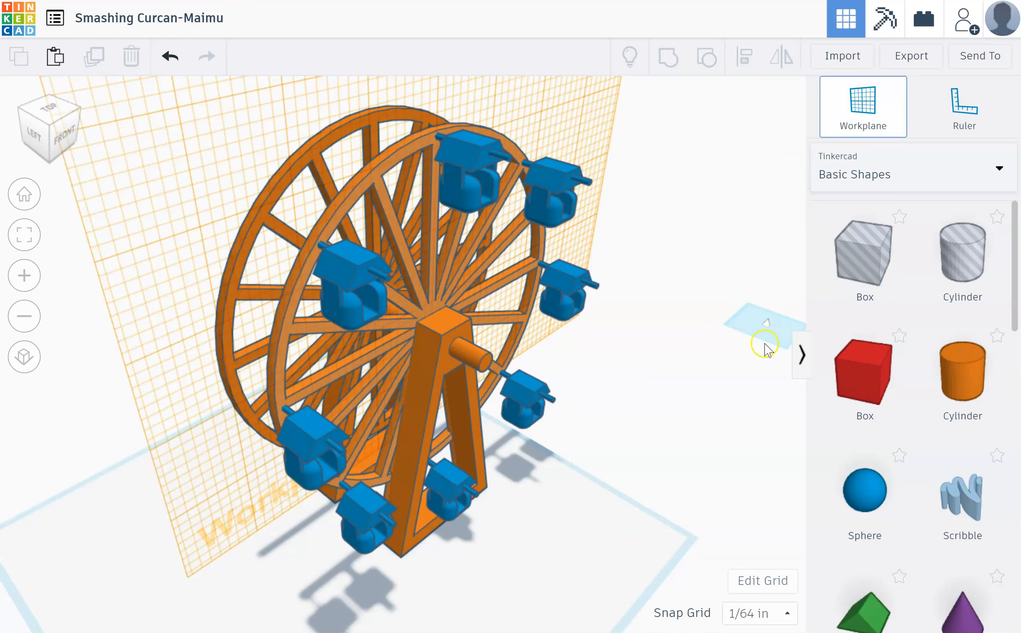
click(596, 561)
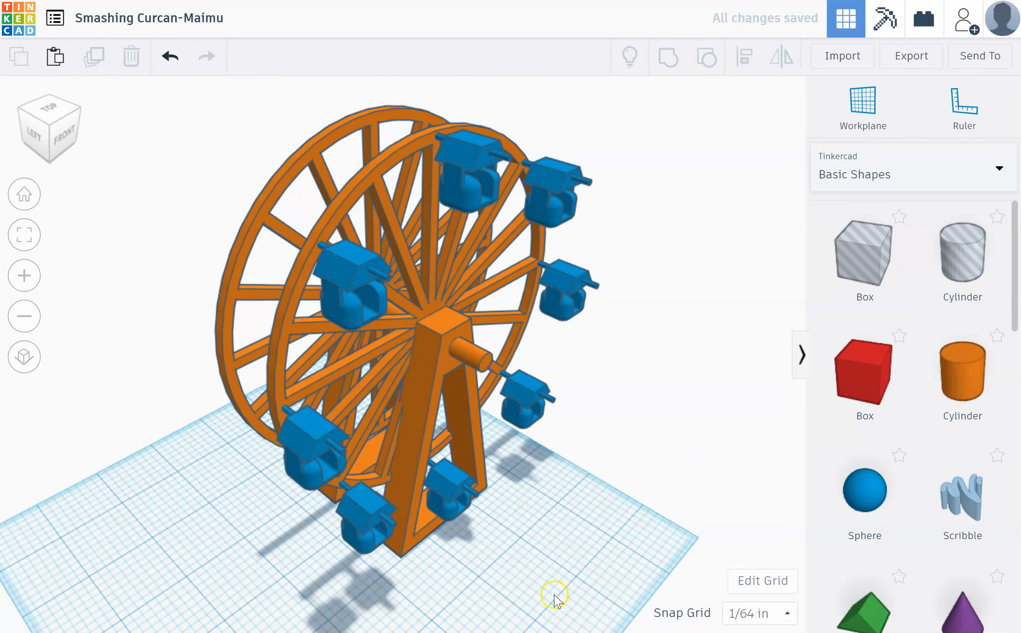
Place a temporary workplane on the front face of the rear wheel and drop the top cabin onto it.
click(872, 115)
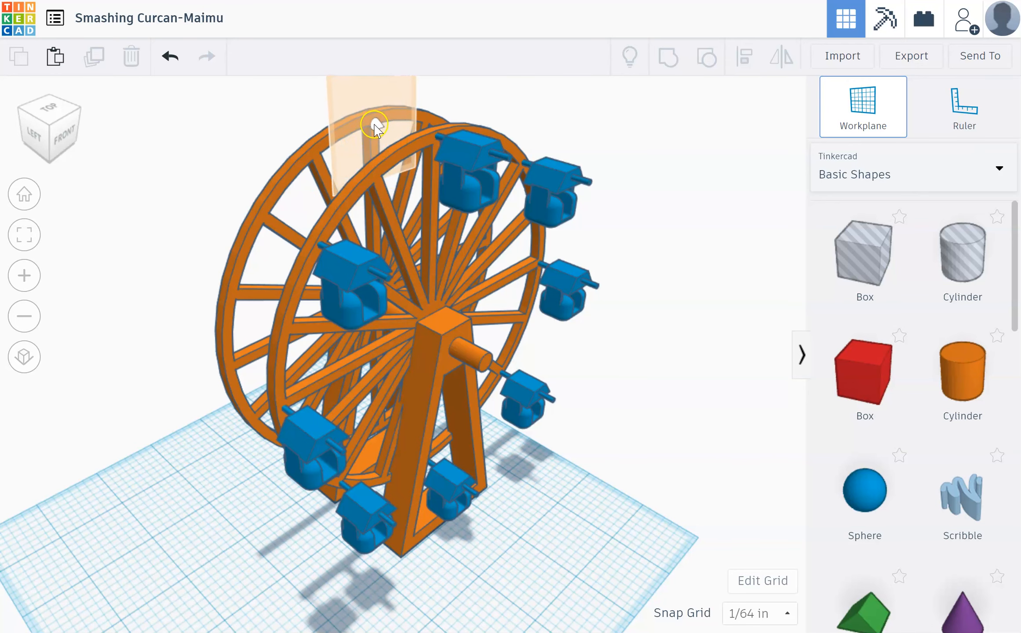
click(375, 126)
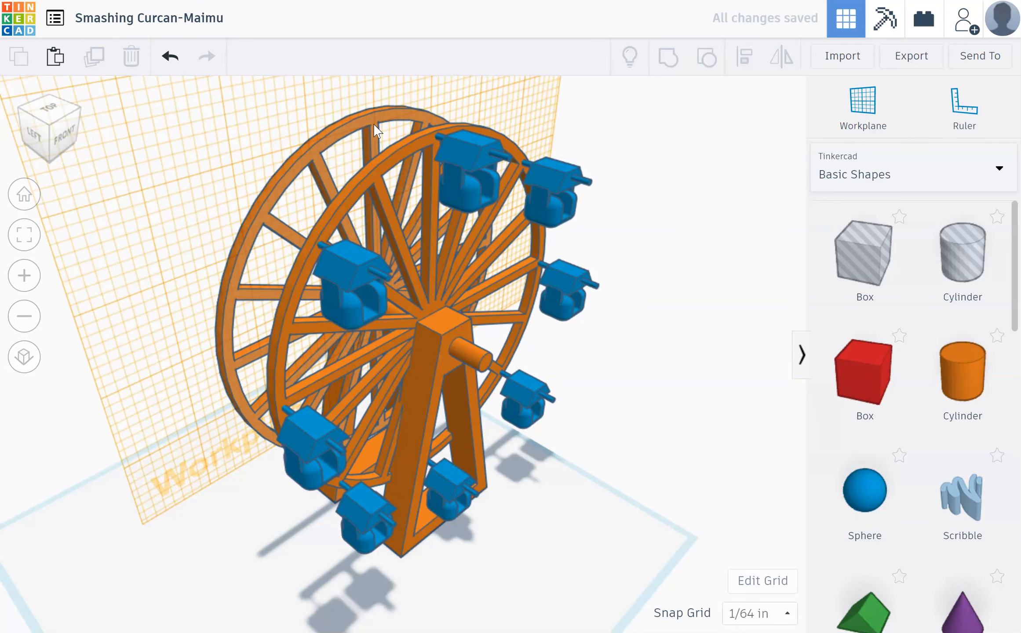
click(477, 166)
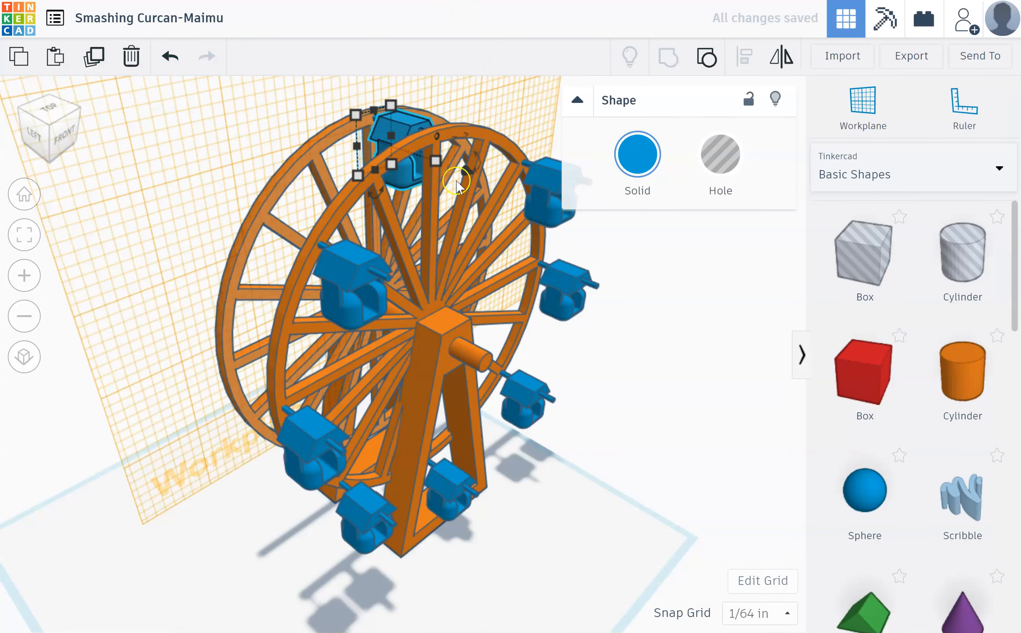
Drop the upper-right, right, lower-right and bottom cabins onto the temporary workplane on the rear wheel's front face.
drag(537, 199, 513, 265)
click(543, 387)
drag(543, 387, 459, 486)
Drop the lower-left, left and upper-left cabins onto the same rear-wheel workplane, seating them between the two wheels.
click(372, 519)
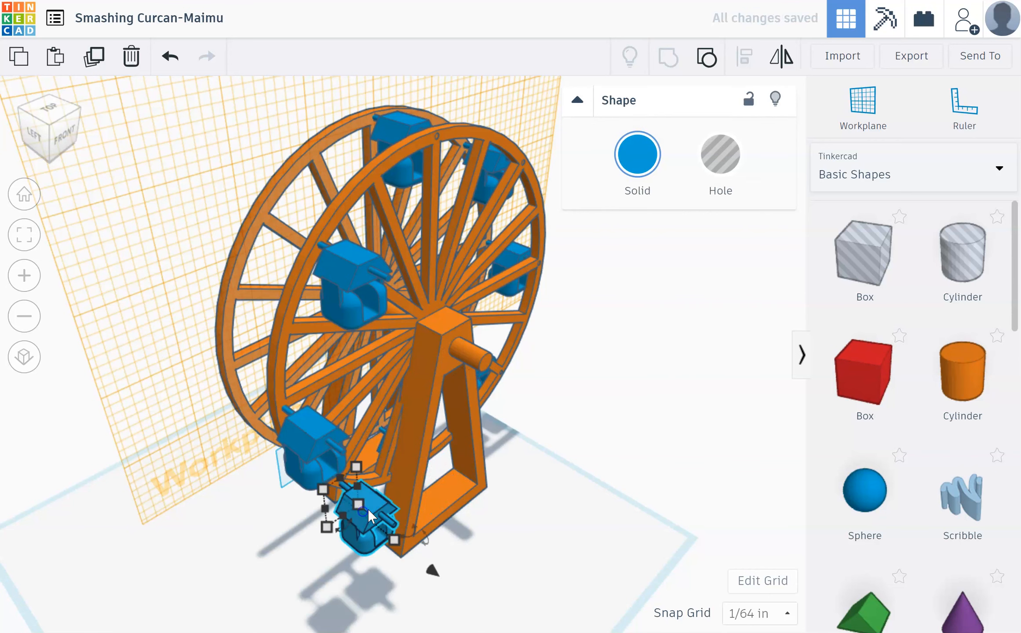
drag(368, 509, 315, 457)
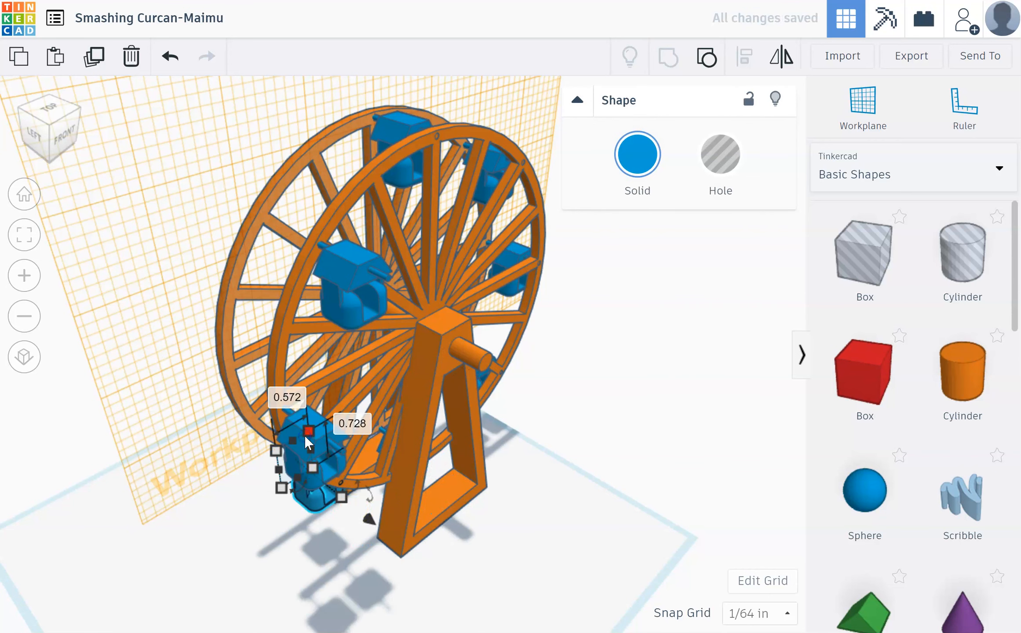
key(ctrl+d)
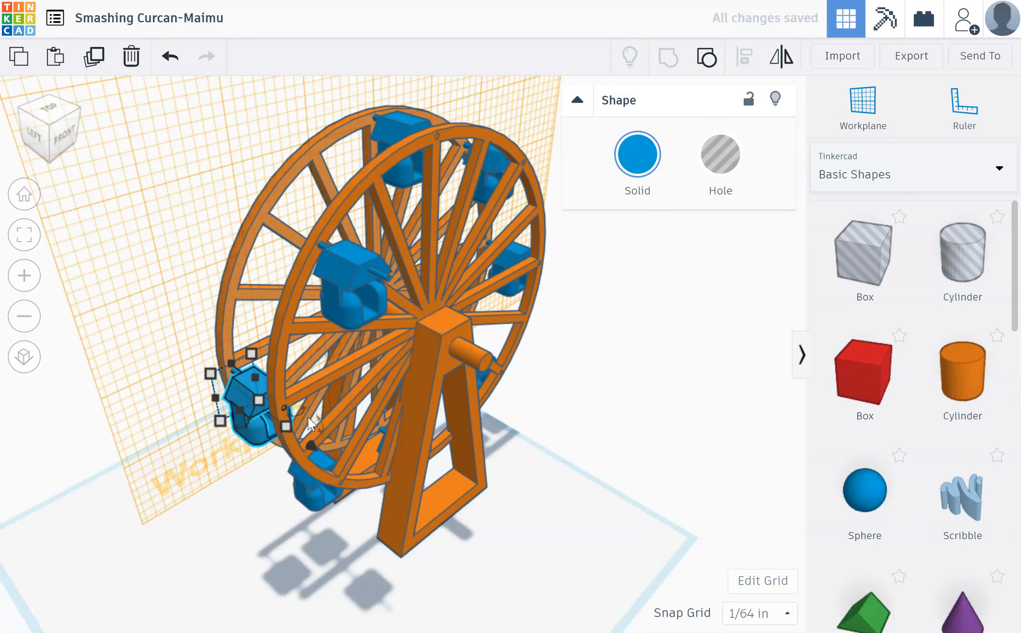
key(ctrl+d)
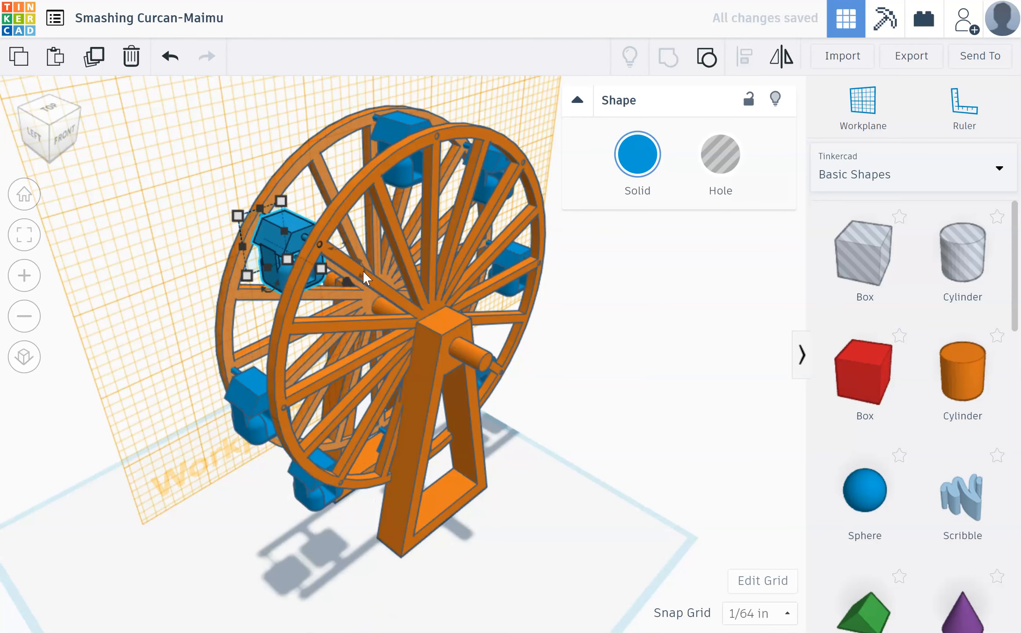
Return the workplane to the default base grid and collapse the selected cabin's shape settings.
right_drag(499, 538, 463, 534)
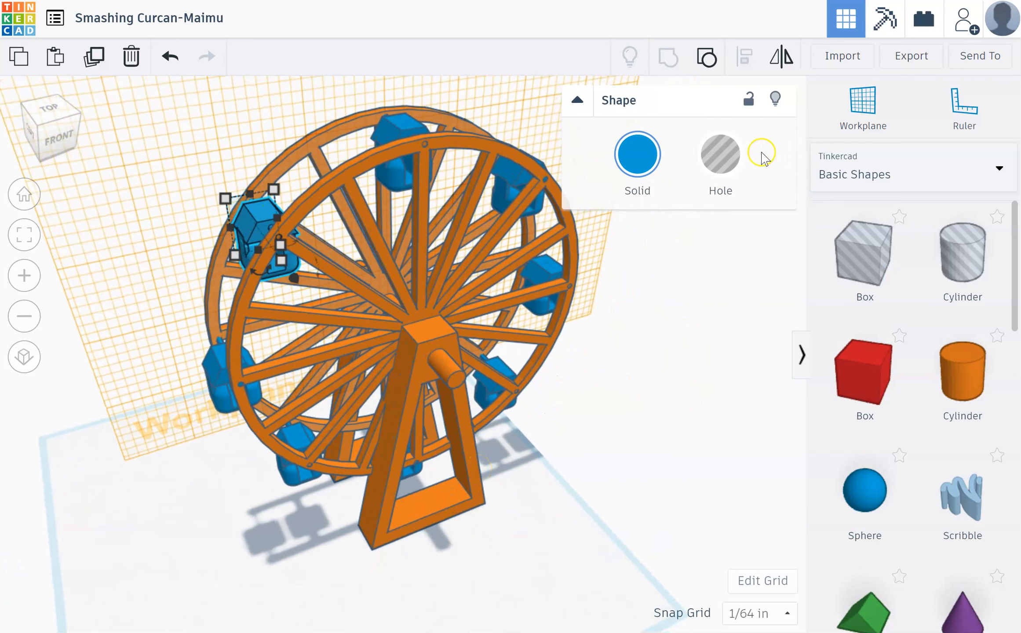
click(868, 103)
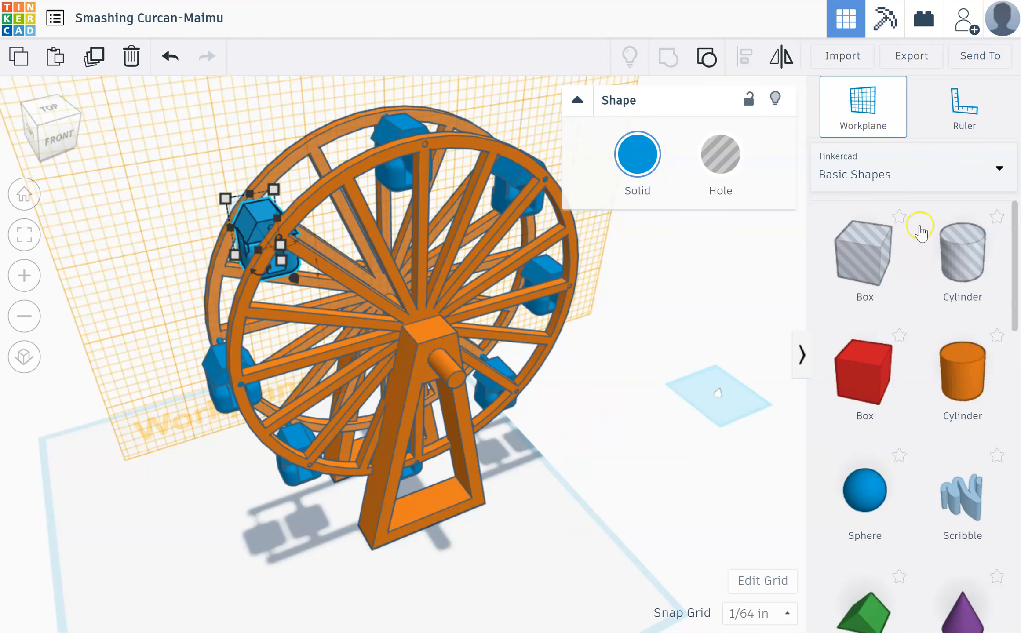
click(560, 584)
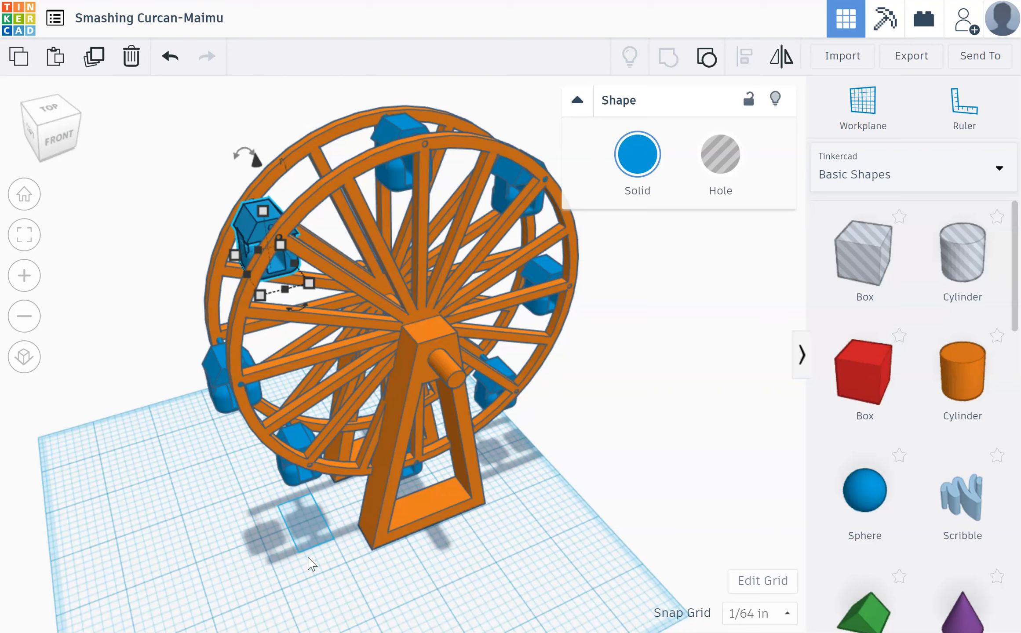
right_drag(546, 552, 403, 563)
click(577, 101)
mouse_move(647, 402)
right_down()
mouse_move(702, 399)
mouse_move(759, 358)
mouse_move(823, 360)
mouse_move(654, 408)
right_up()
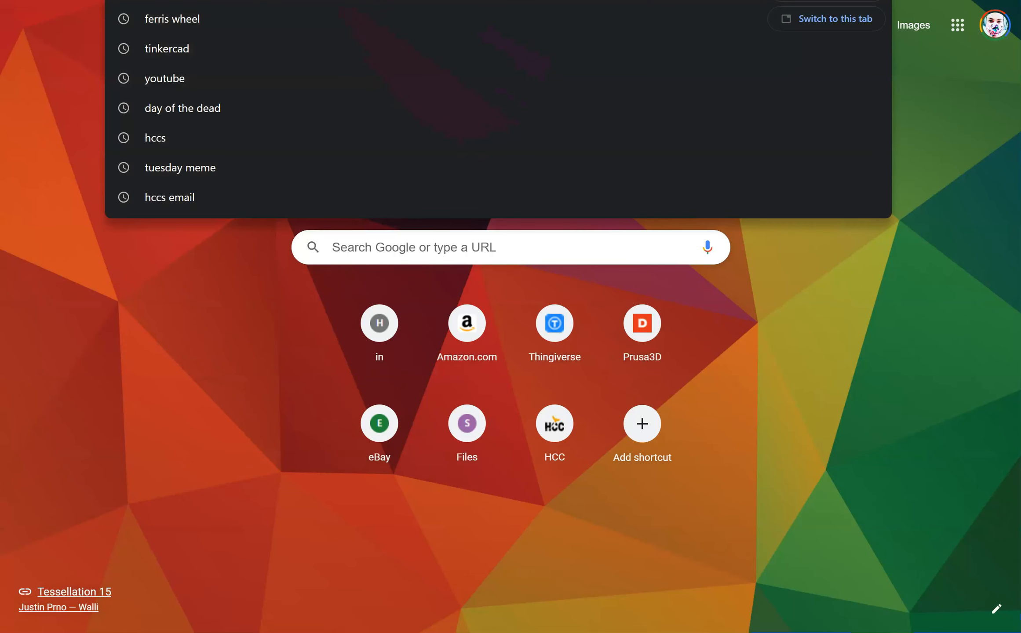
Switch to a new Google browser tab and search for images of "resin printing".
text(resin)
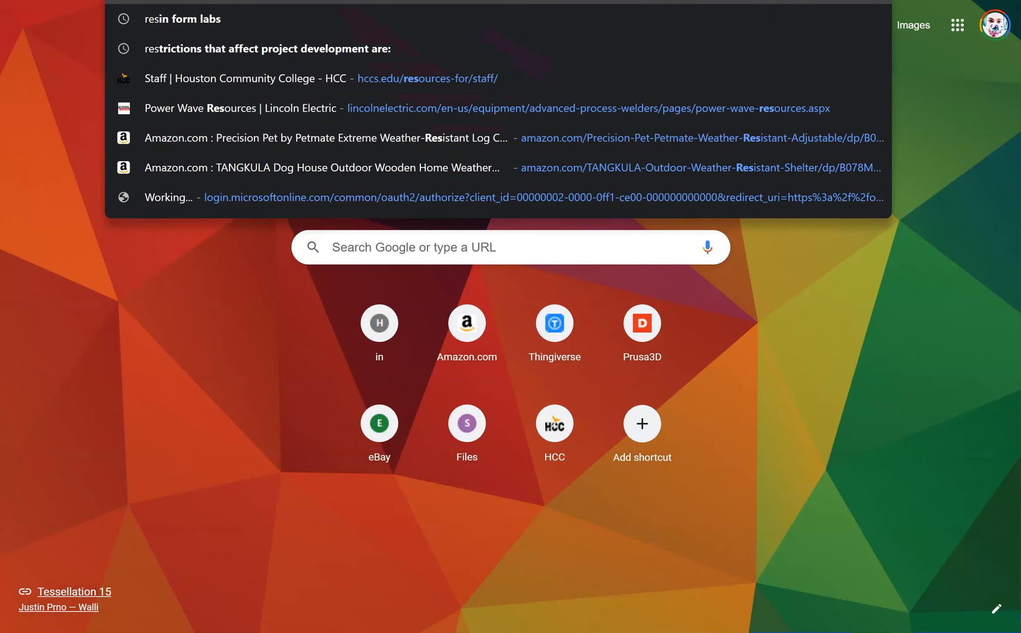
text( printin)
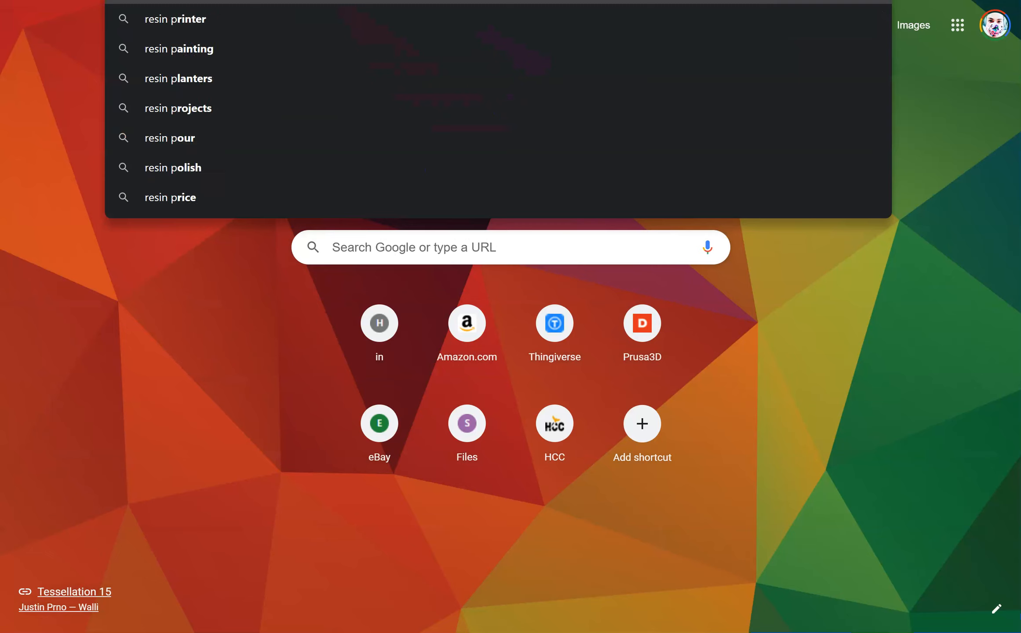
text(g)
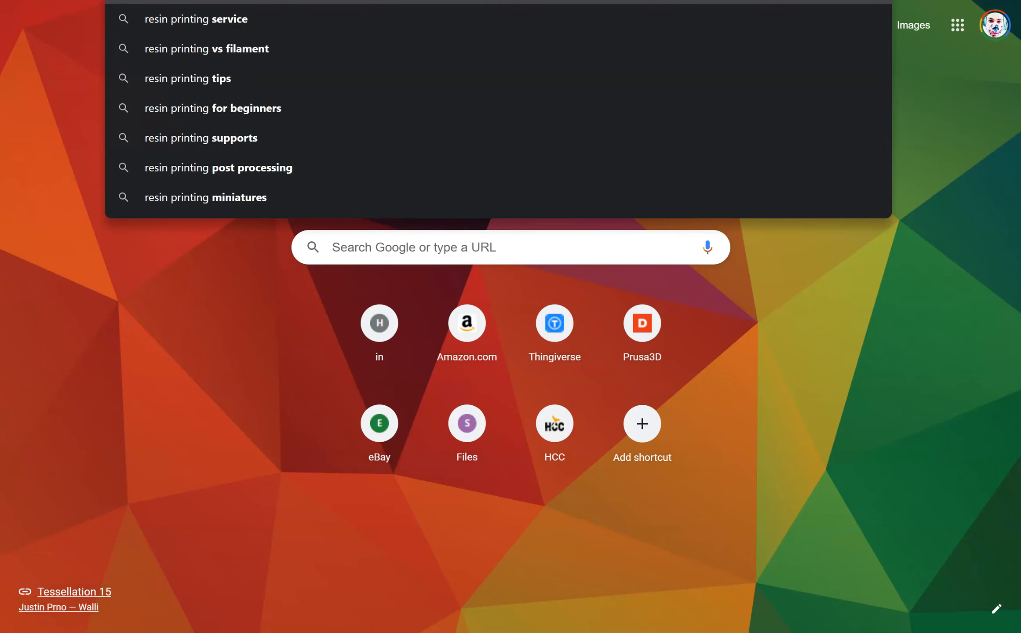
key(Return)
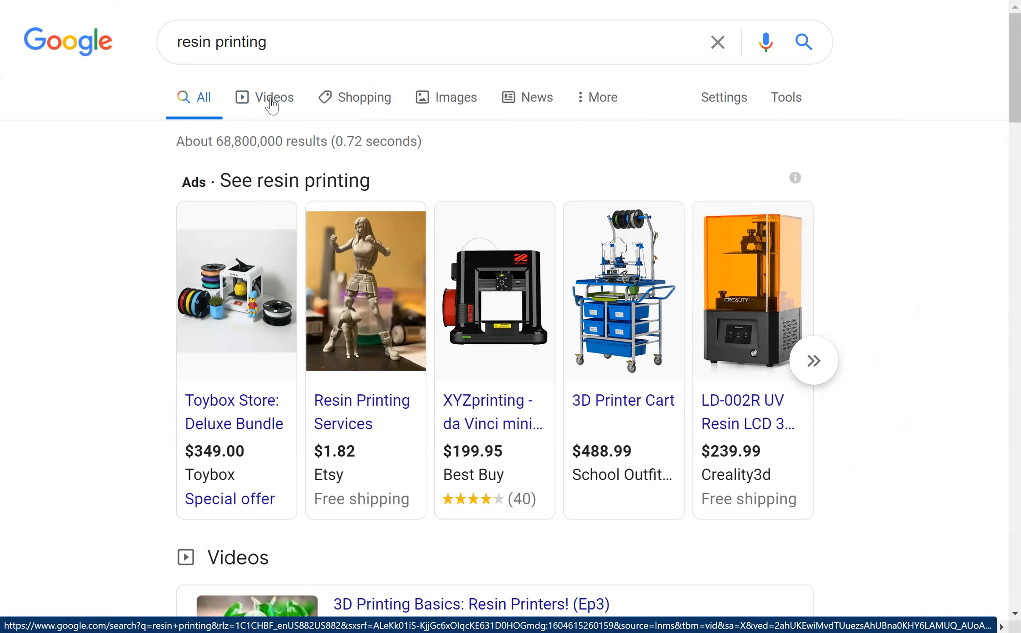
click(439, 101)
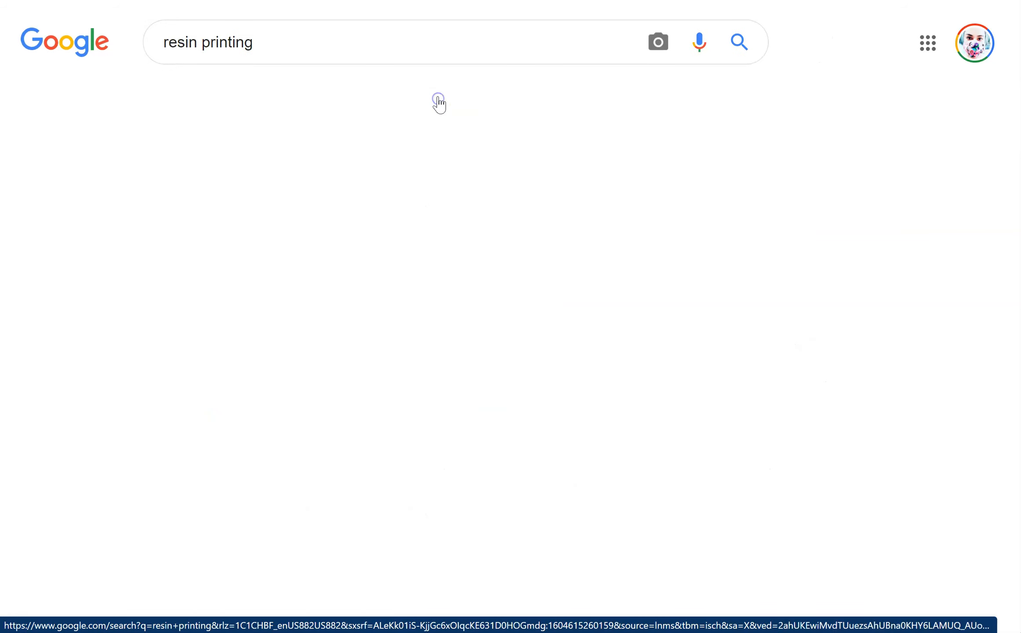
Browse the image results for examples of resin printers and resin-printed parts with supports.
scroll(353, 262, down, 5)
scroll(353, 261, down, 7)
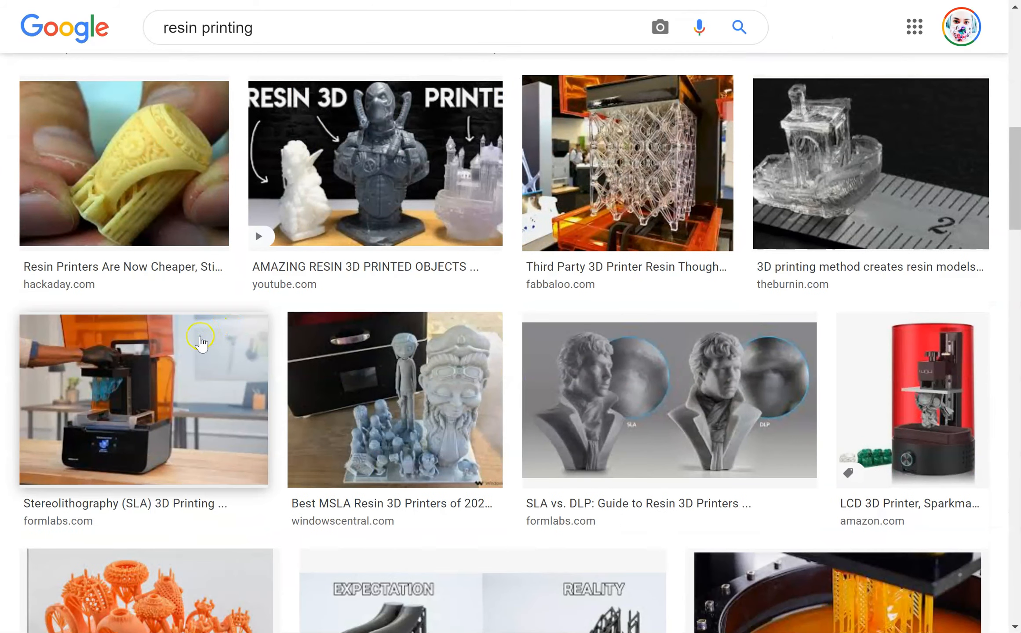
click(136, 407)
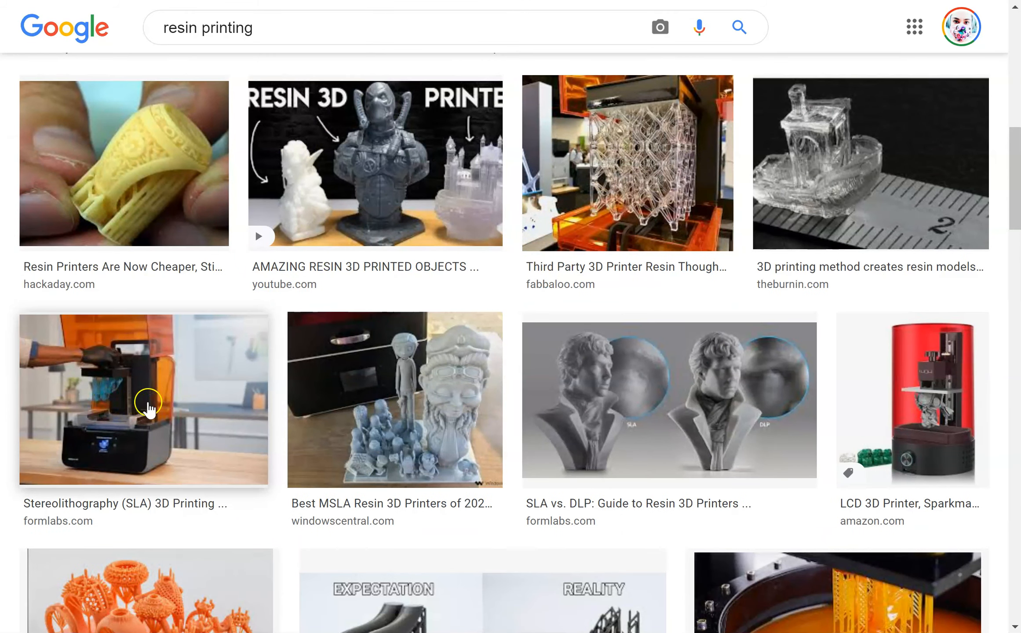
scroll(145, 407, down, 2)
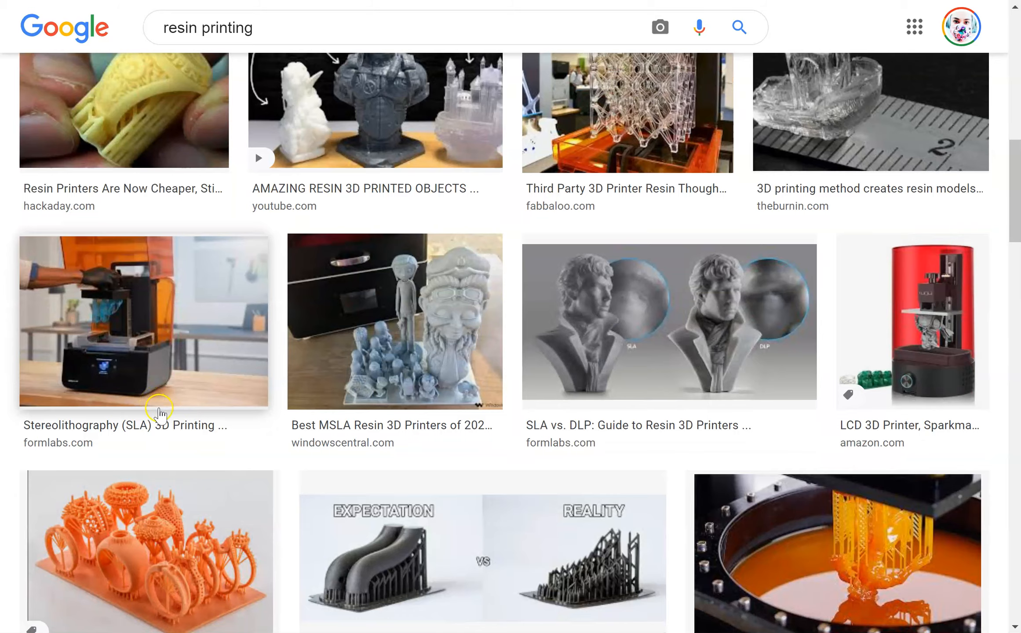
scroll(255, 72, down, 1)
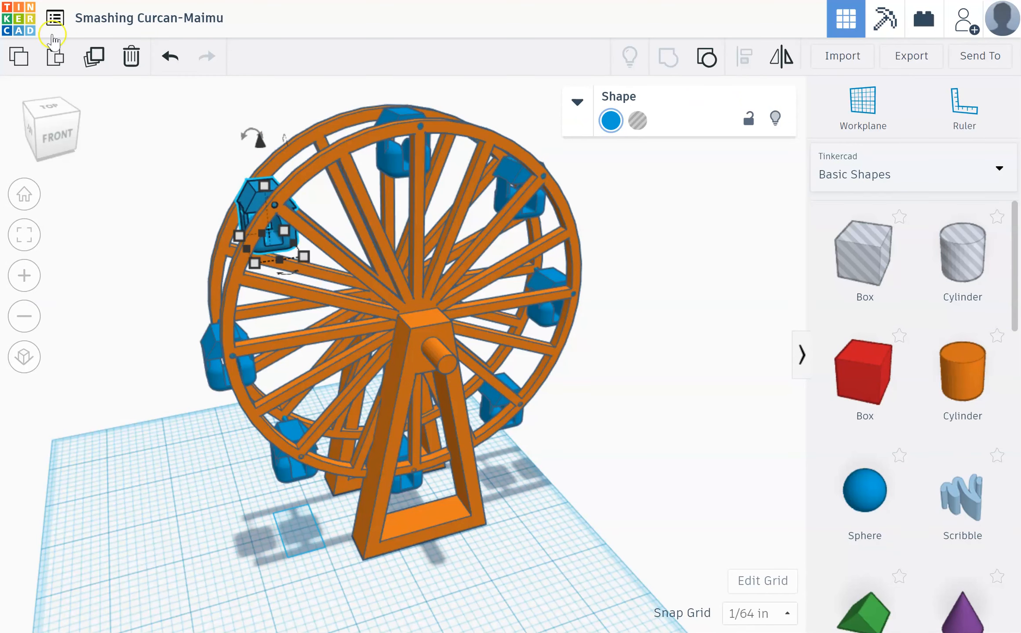